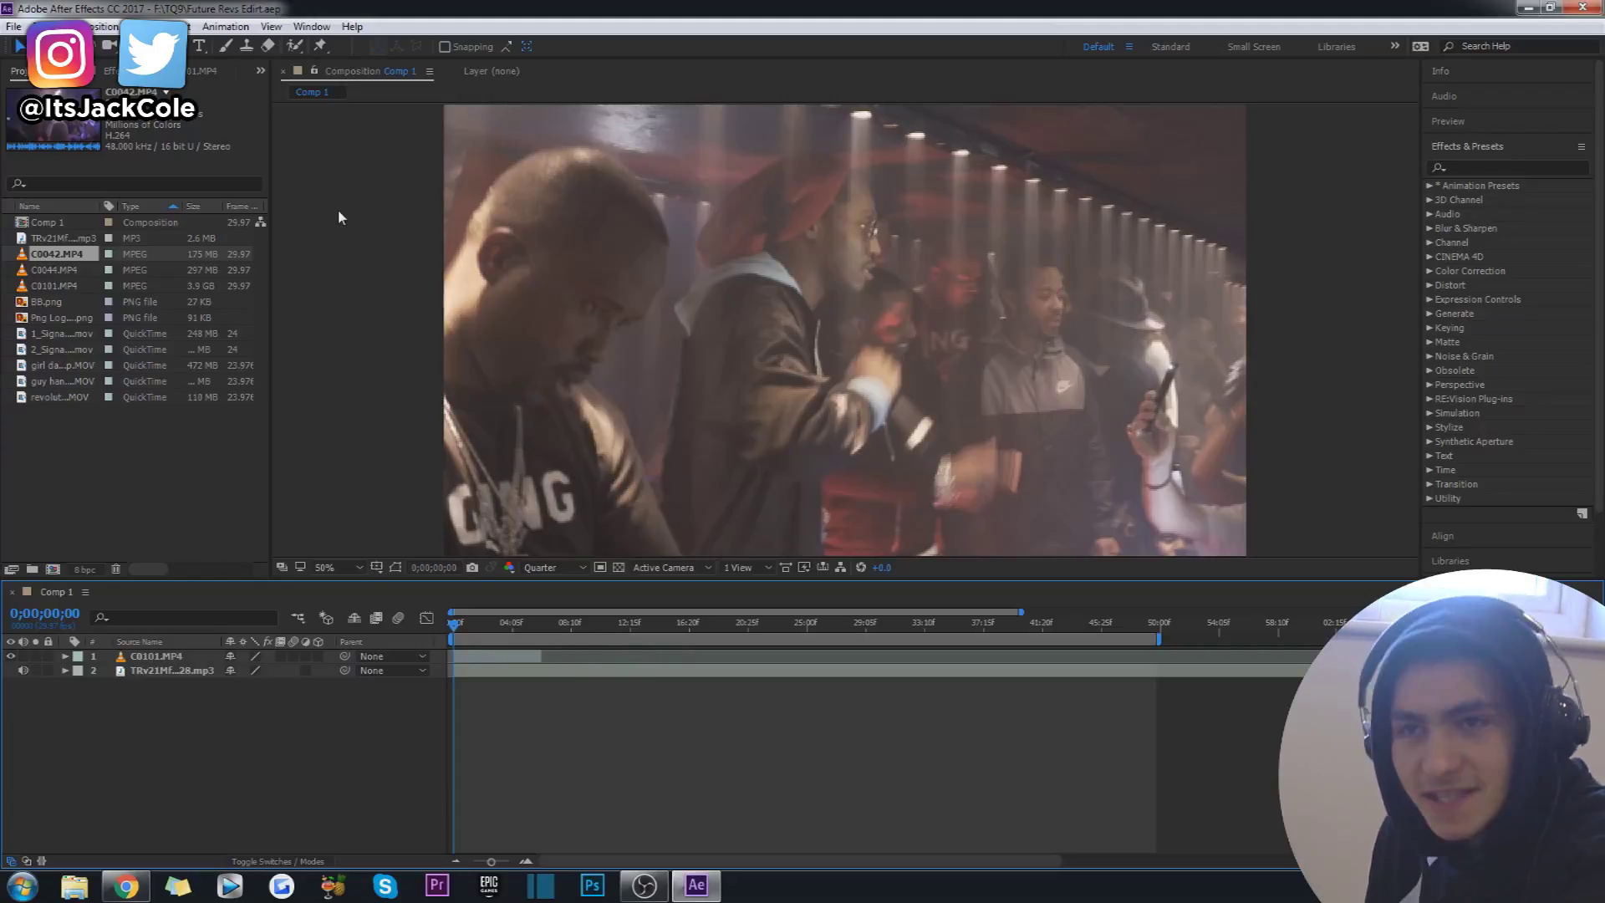
Pick the Roto Brush tool and toggle the C0101.MP4 layer's selection on and off.
click(303, 49)
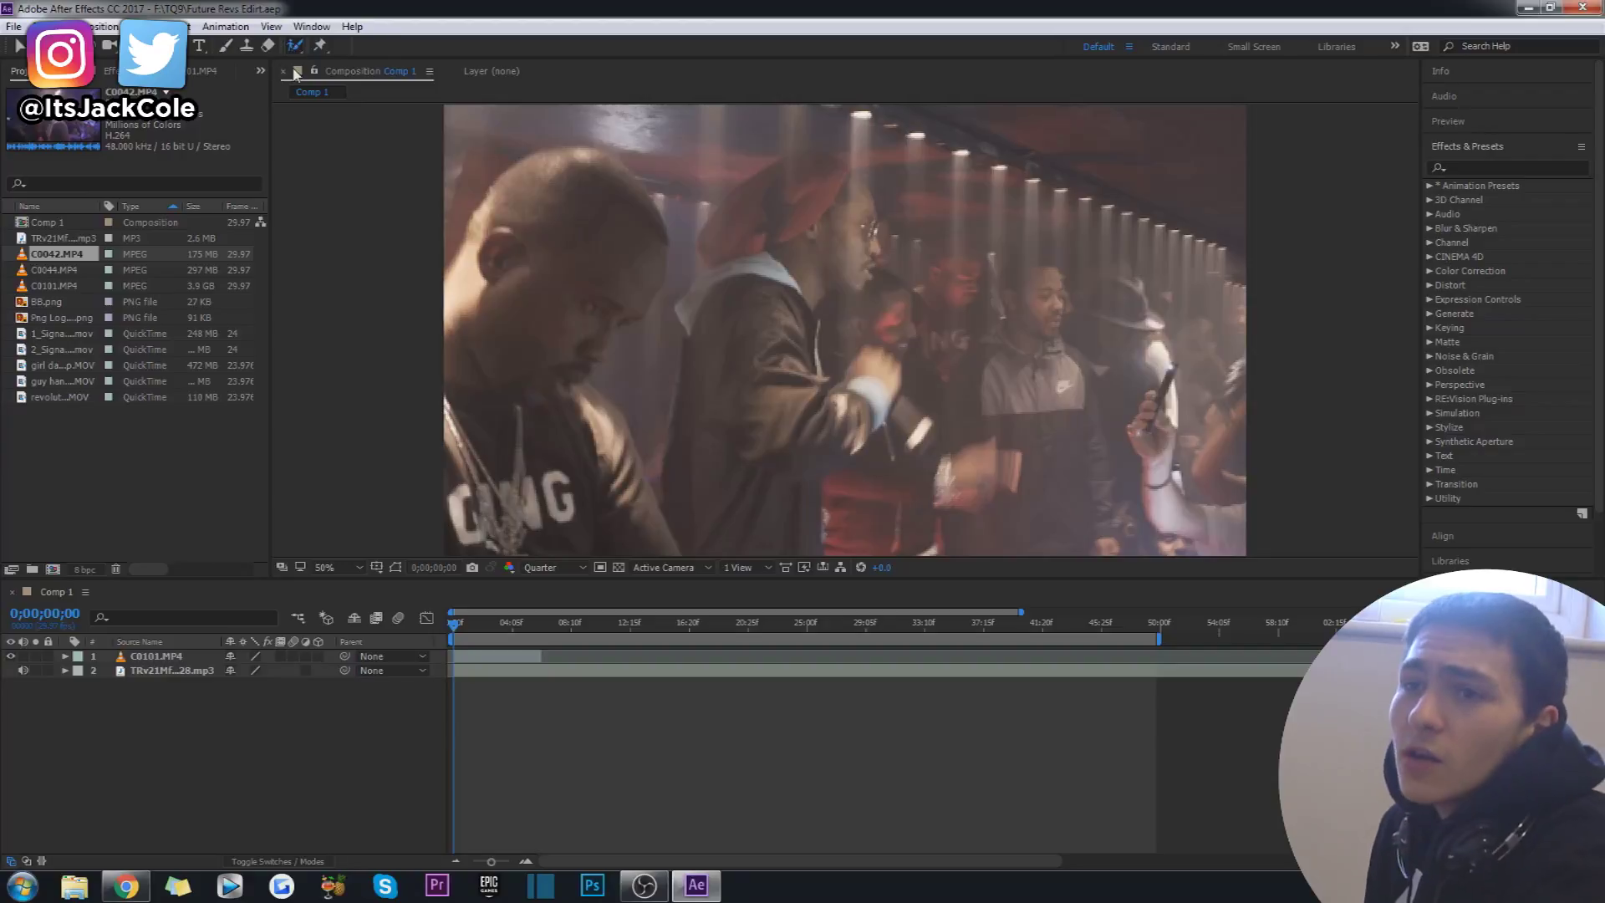
click(527, 659)
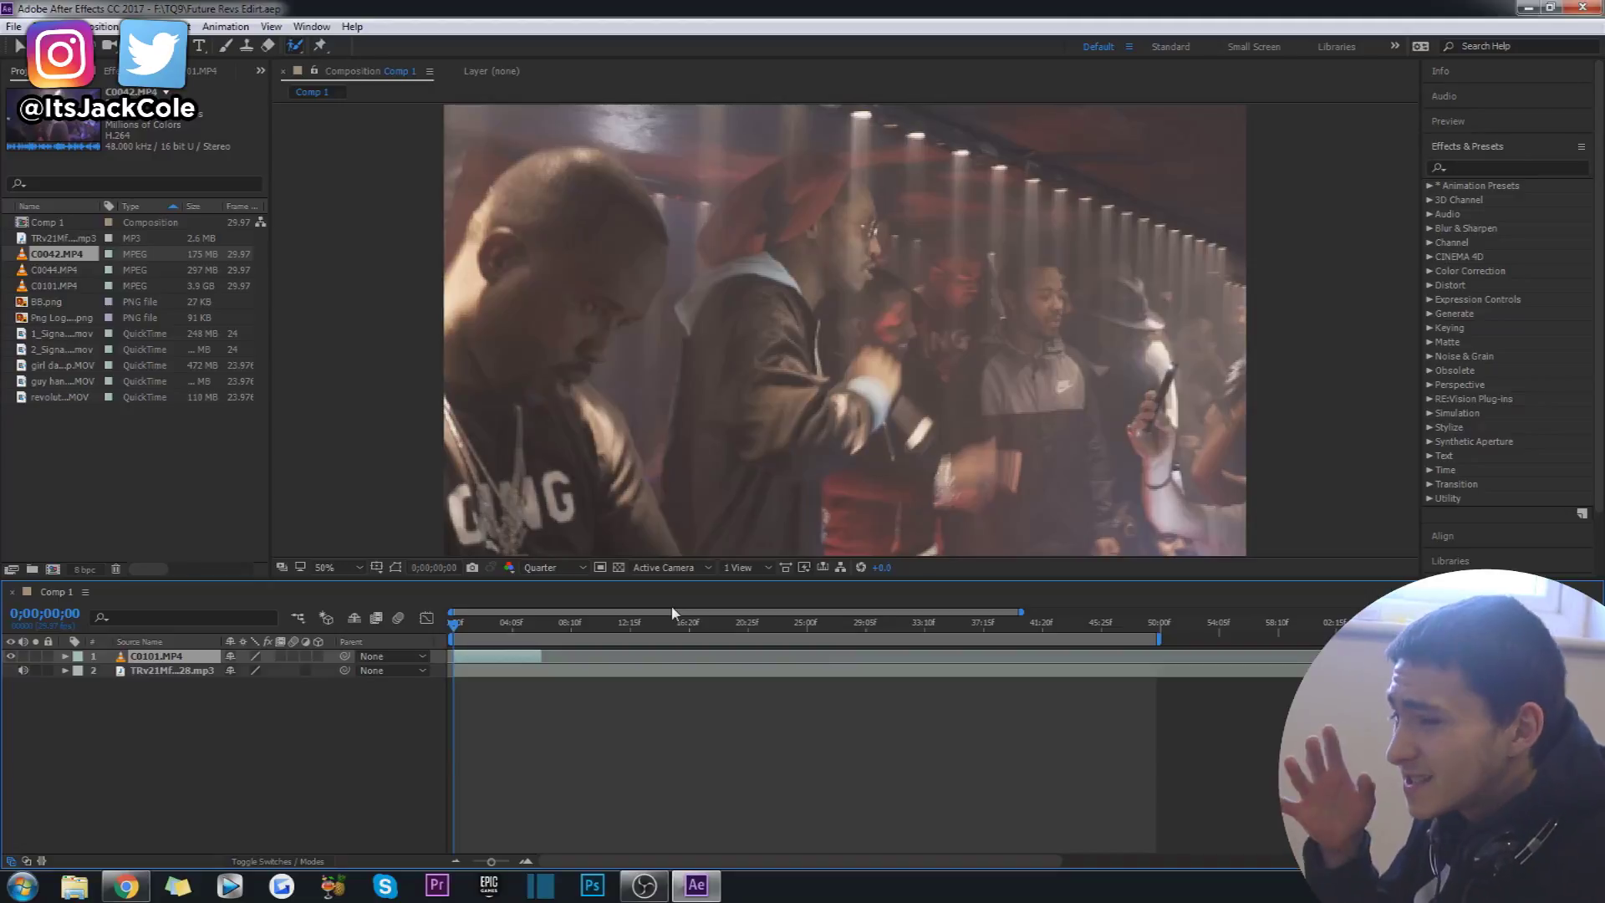
click(595, 730)
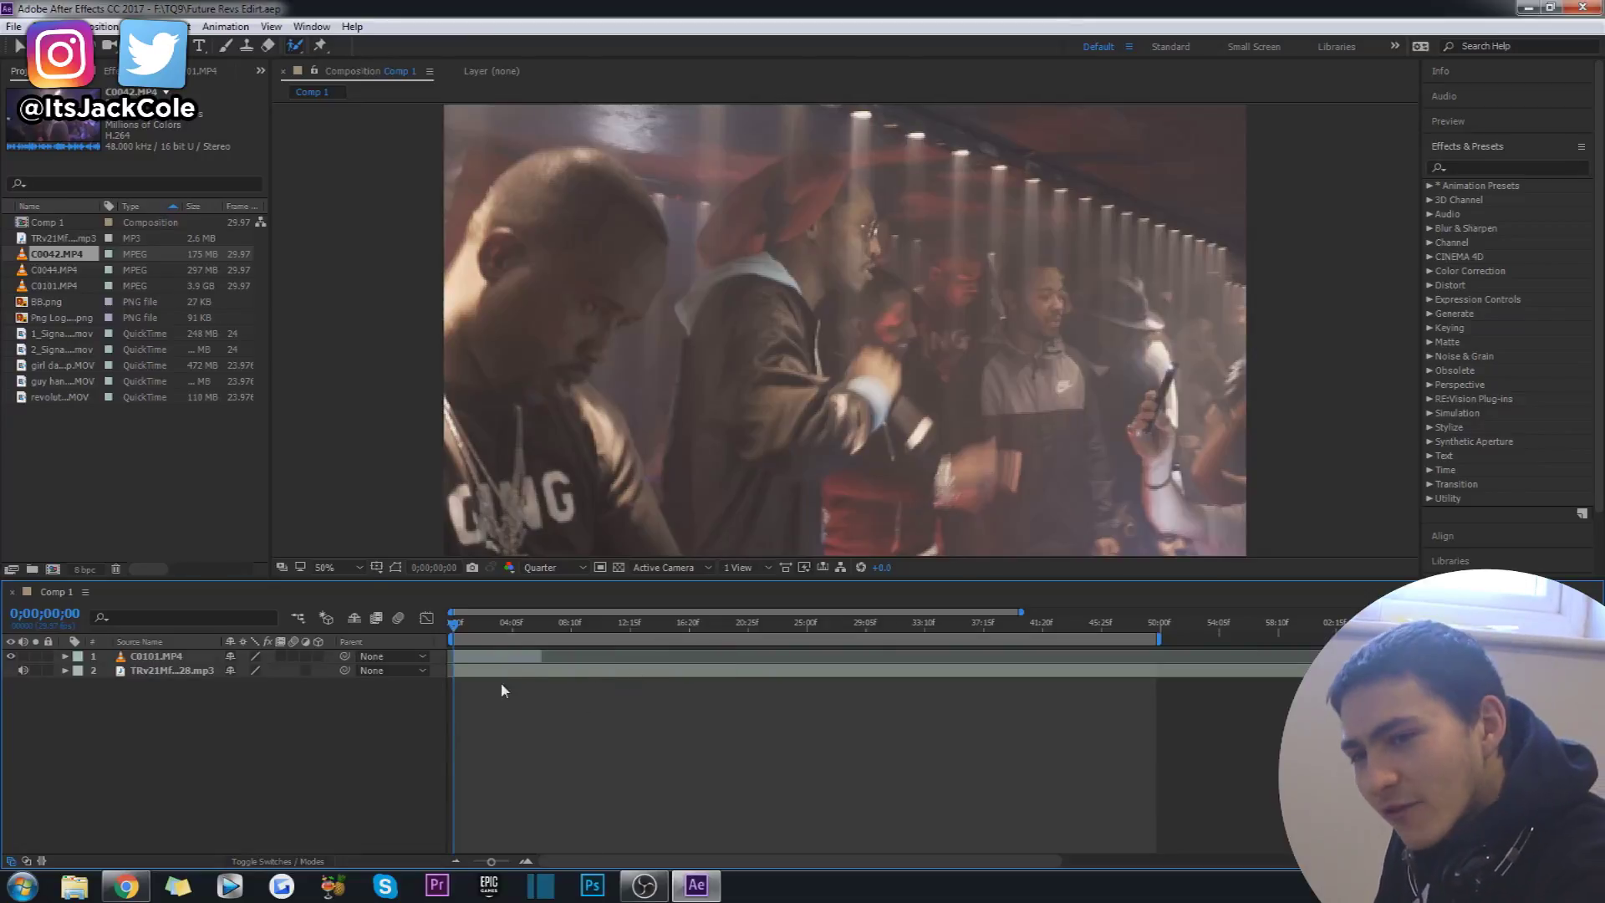
click(500, 659)
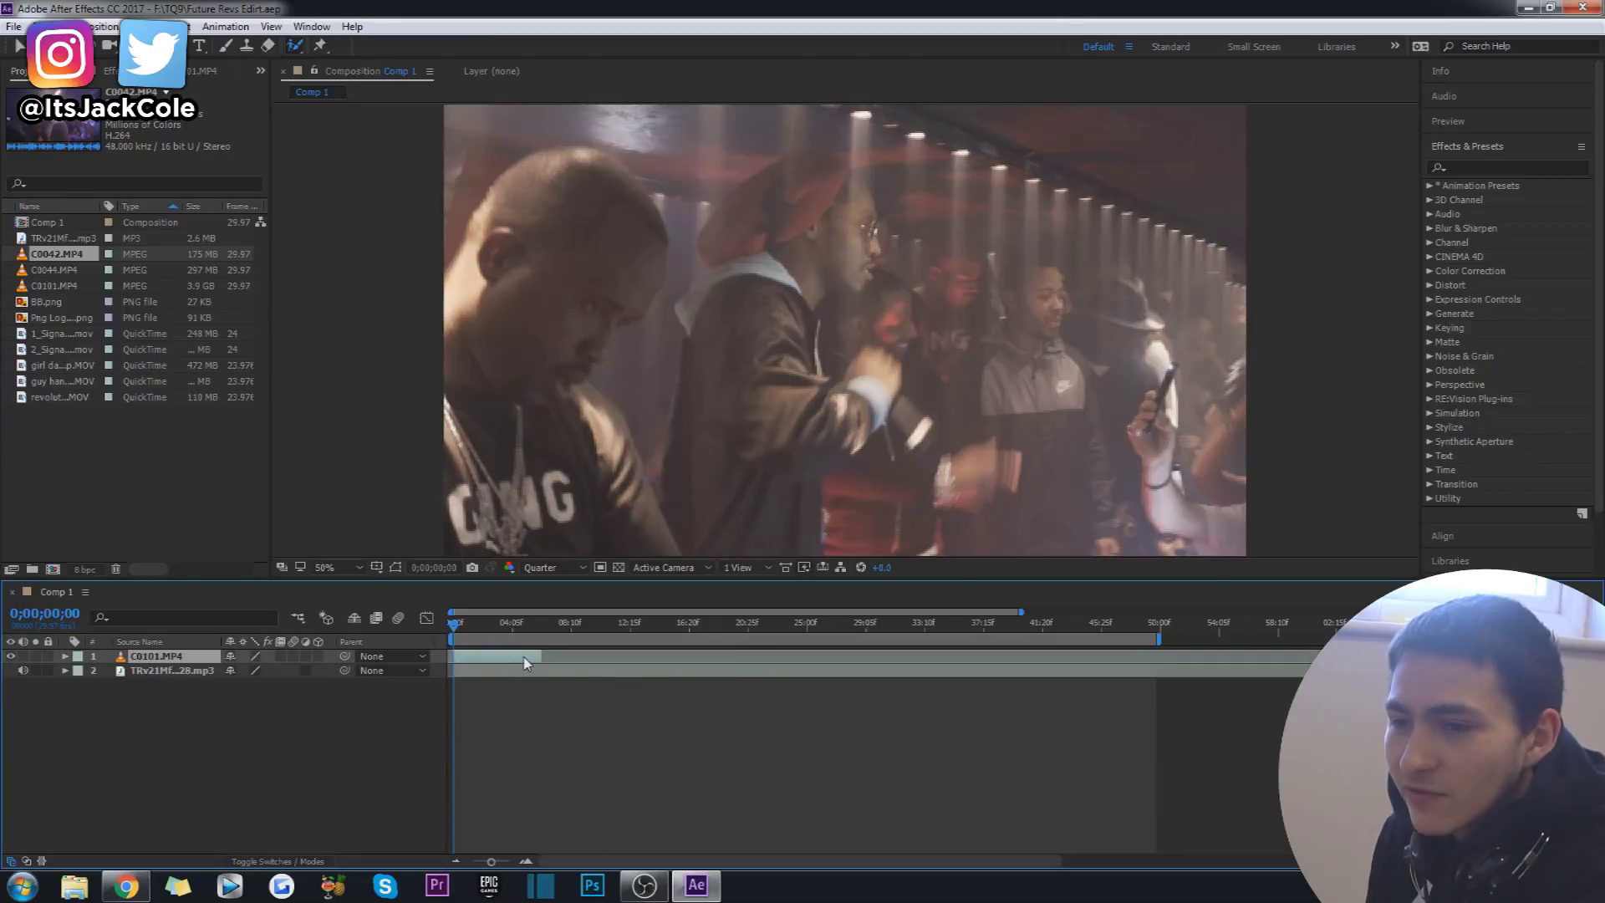
click(515, 722)
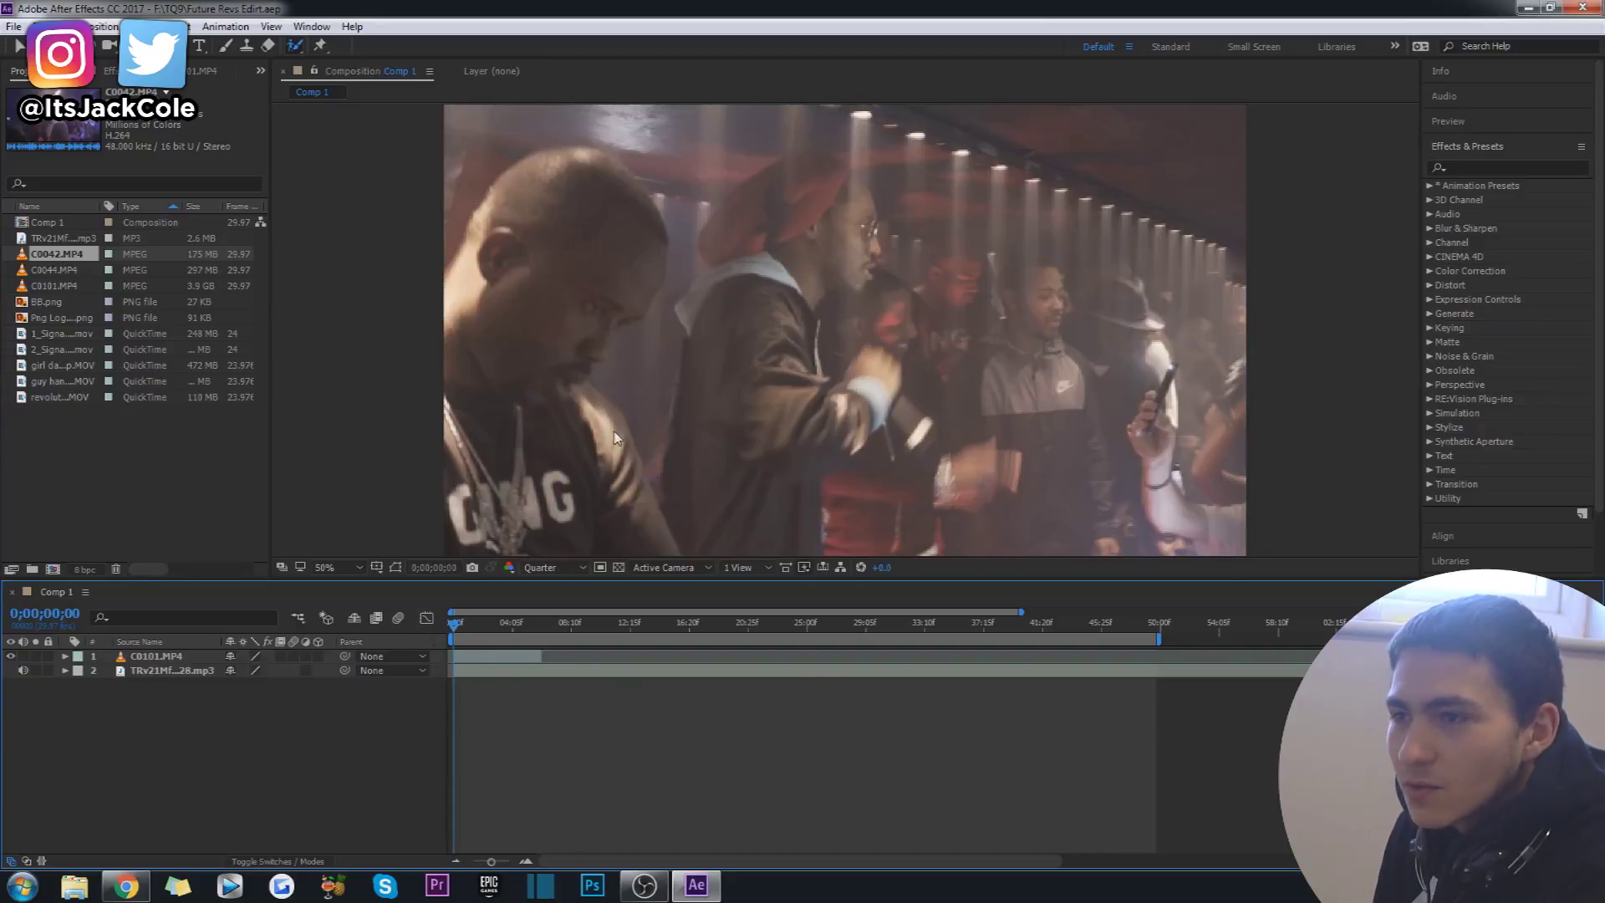
Switch the composition viewer zoom between 25% and 50%.
key(comma)
key(period)
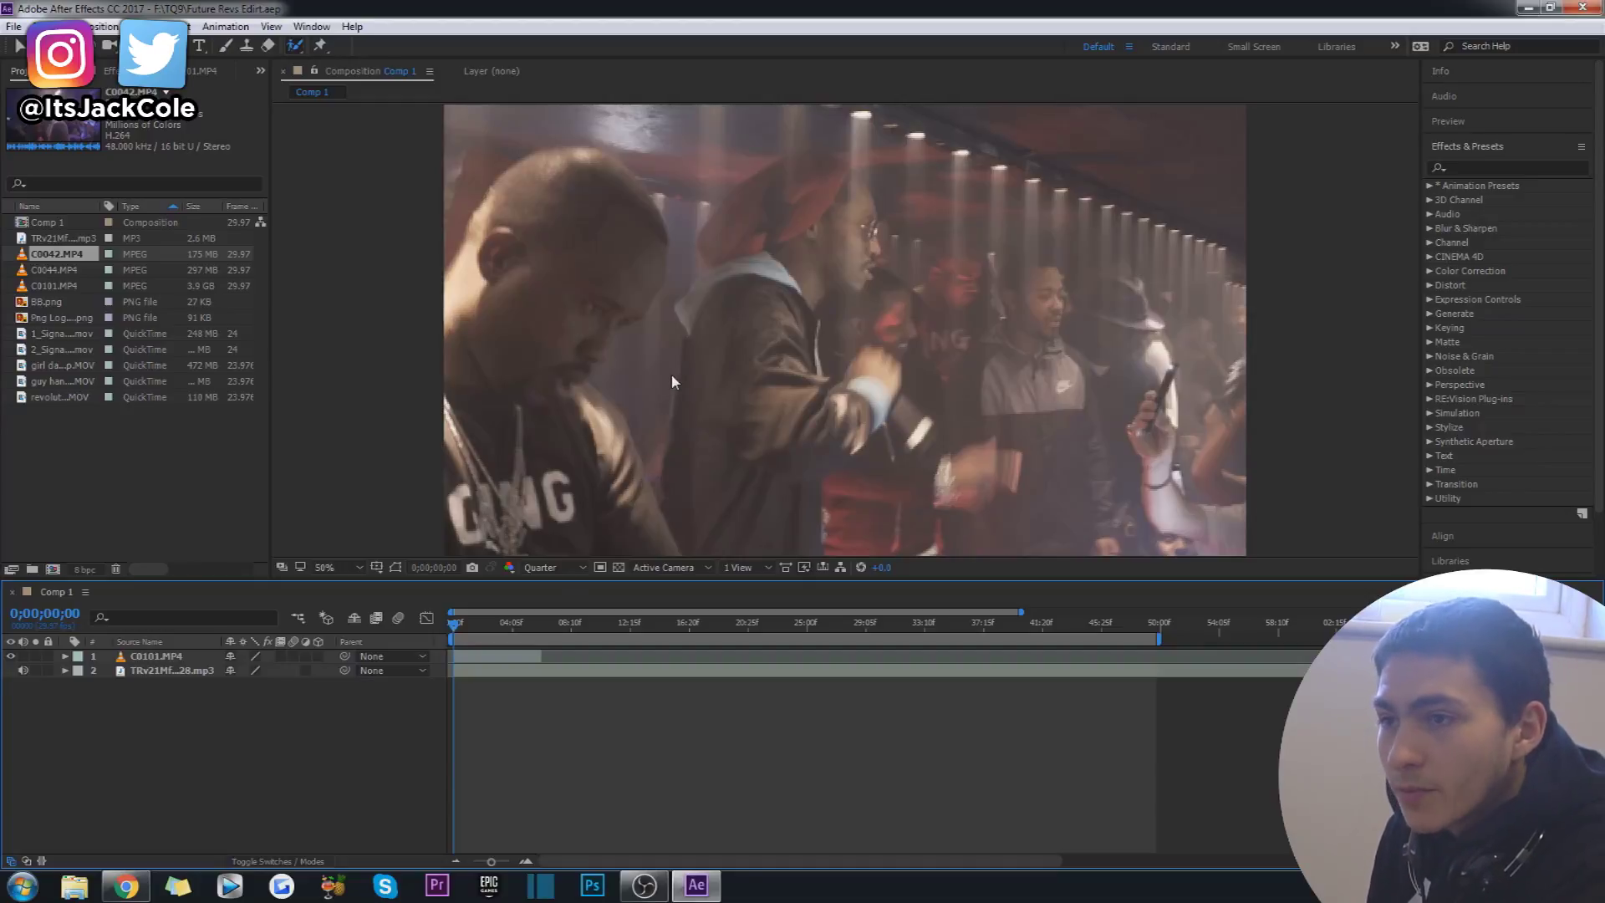
key(comma)
key(period)
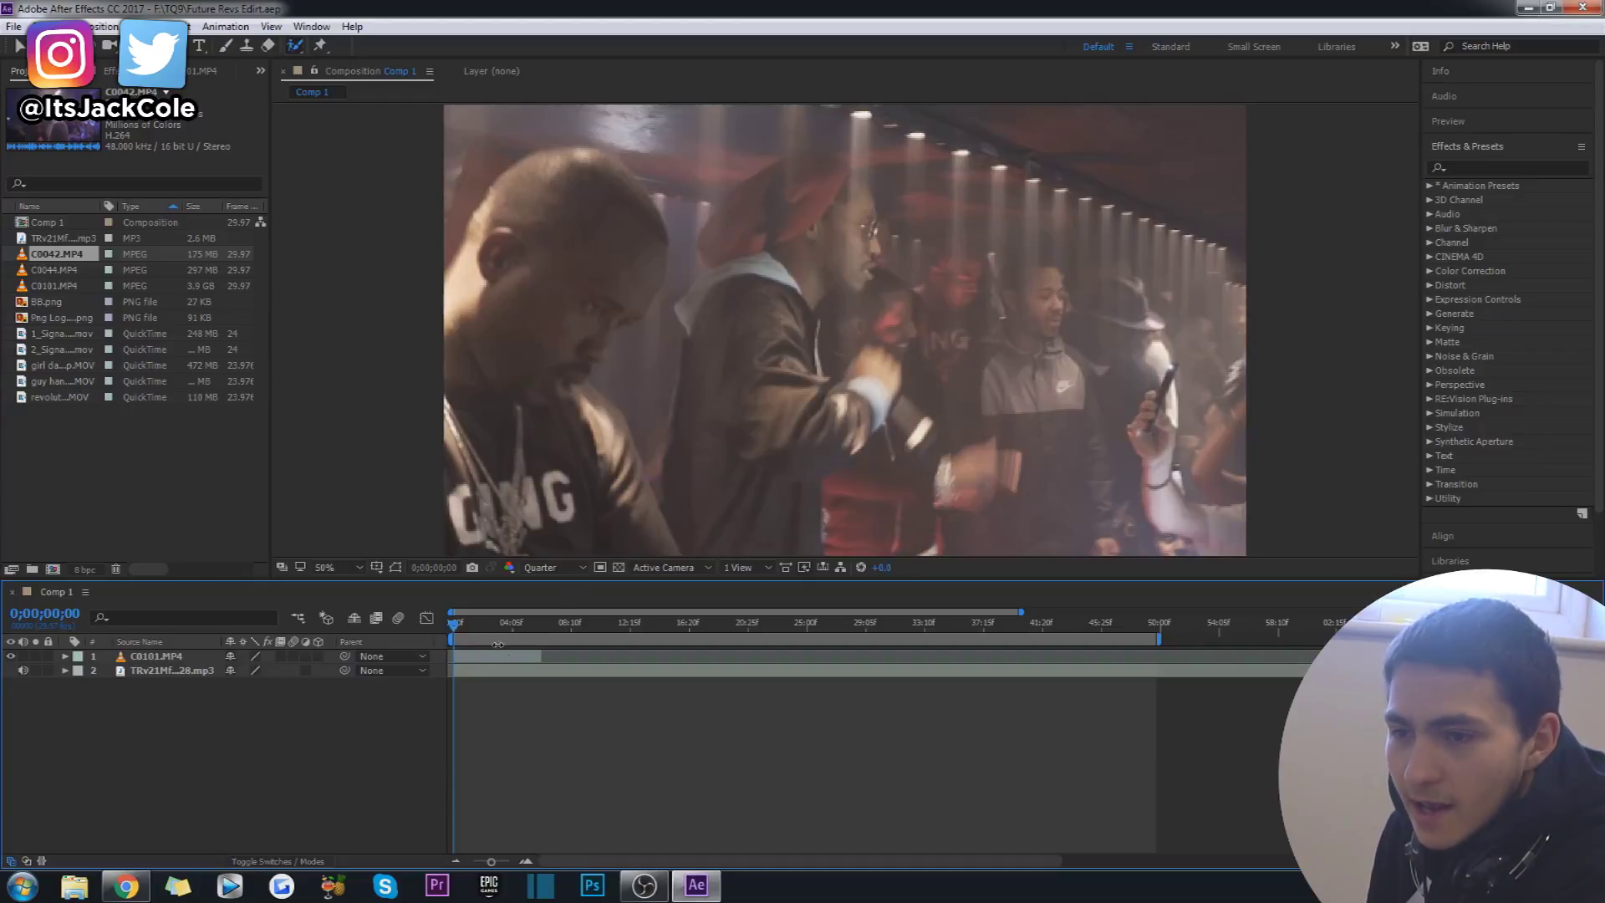
Preview the opening seconds of the concert clip, then return to 0;00;00;00.
key(space)
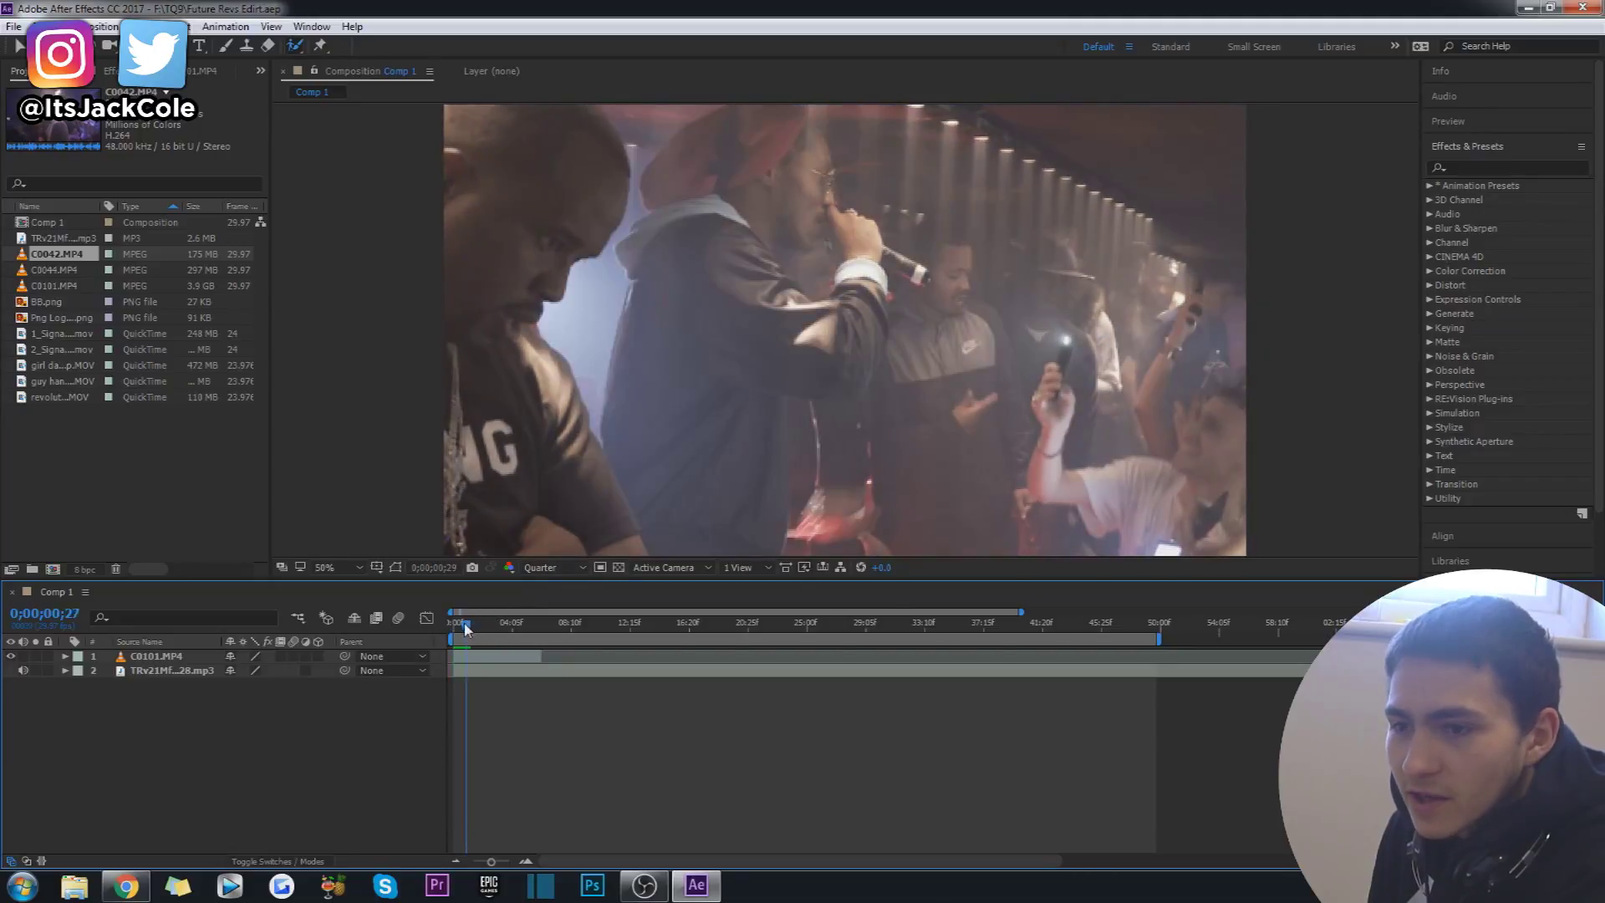
key(space)
key(space)
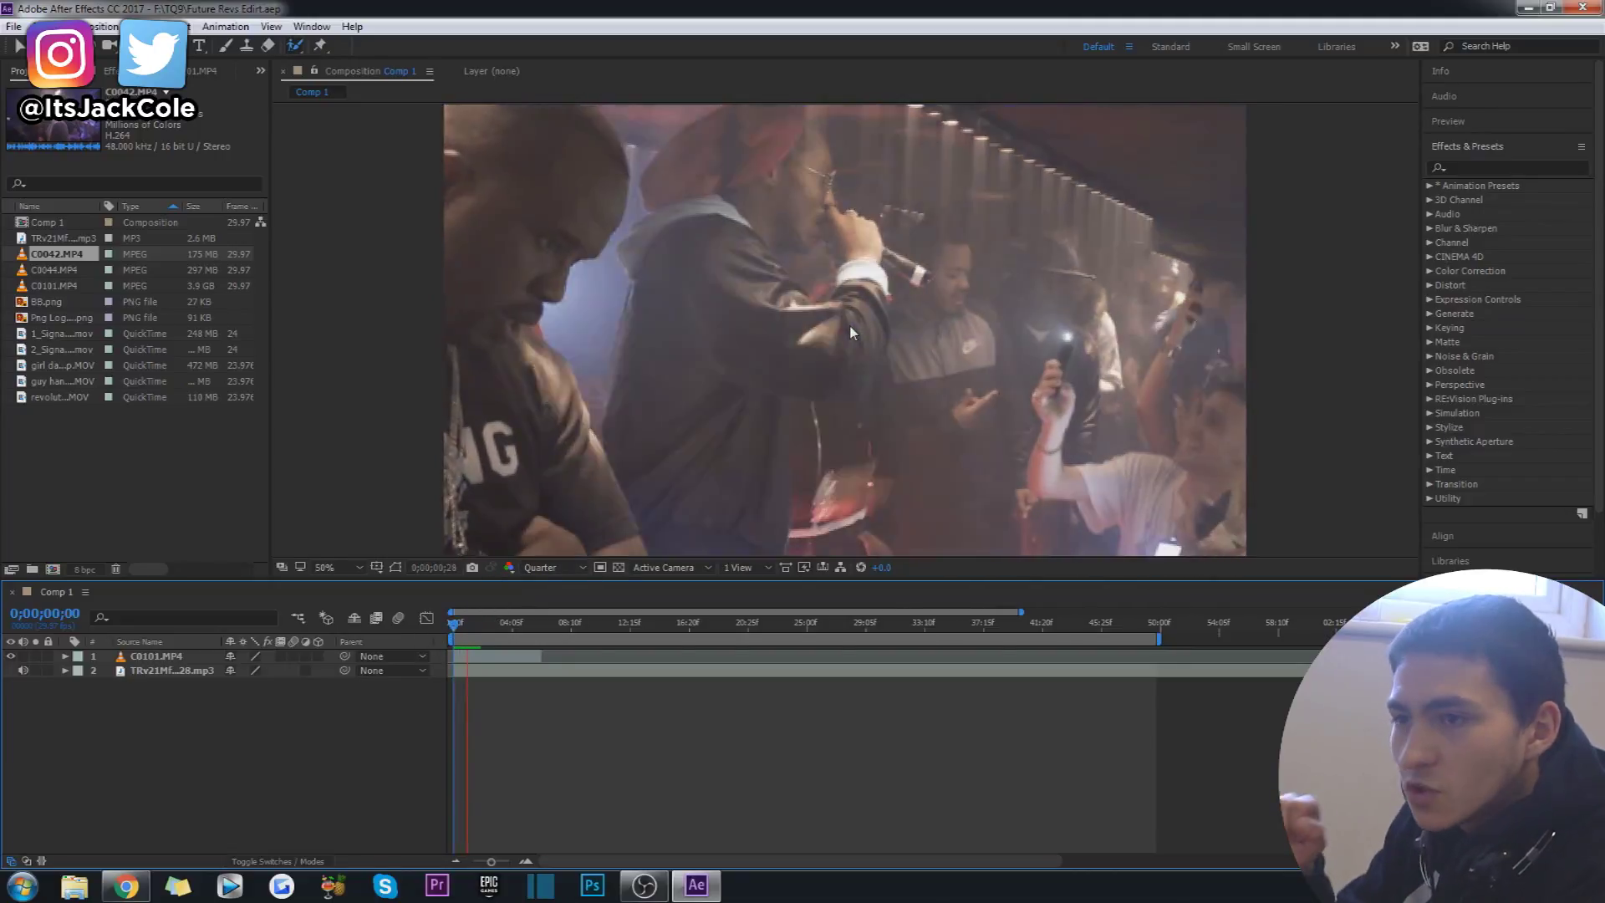
key(space)
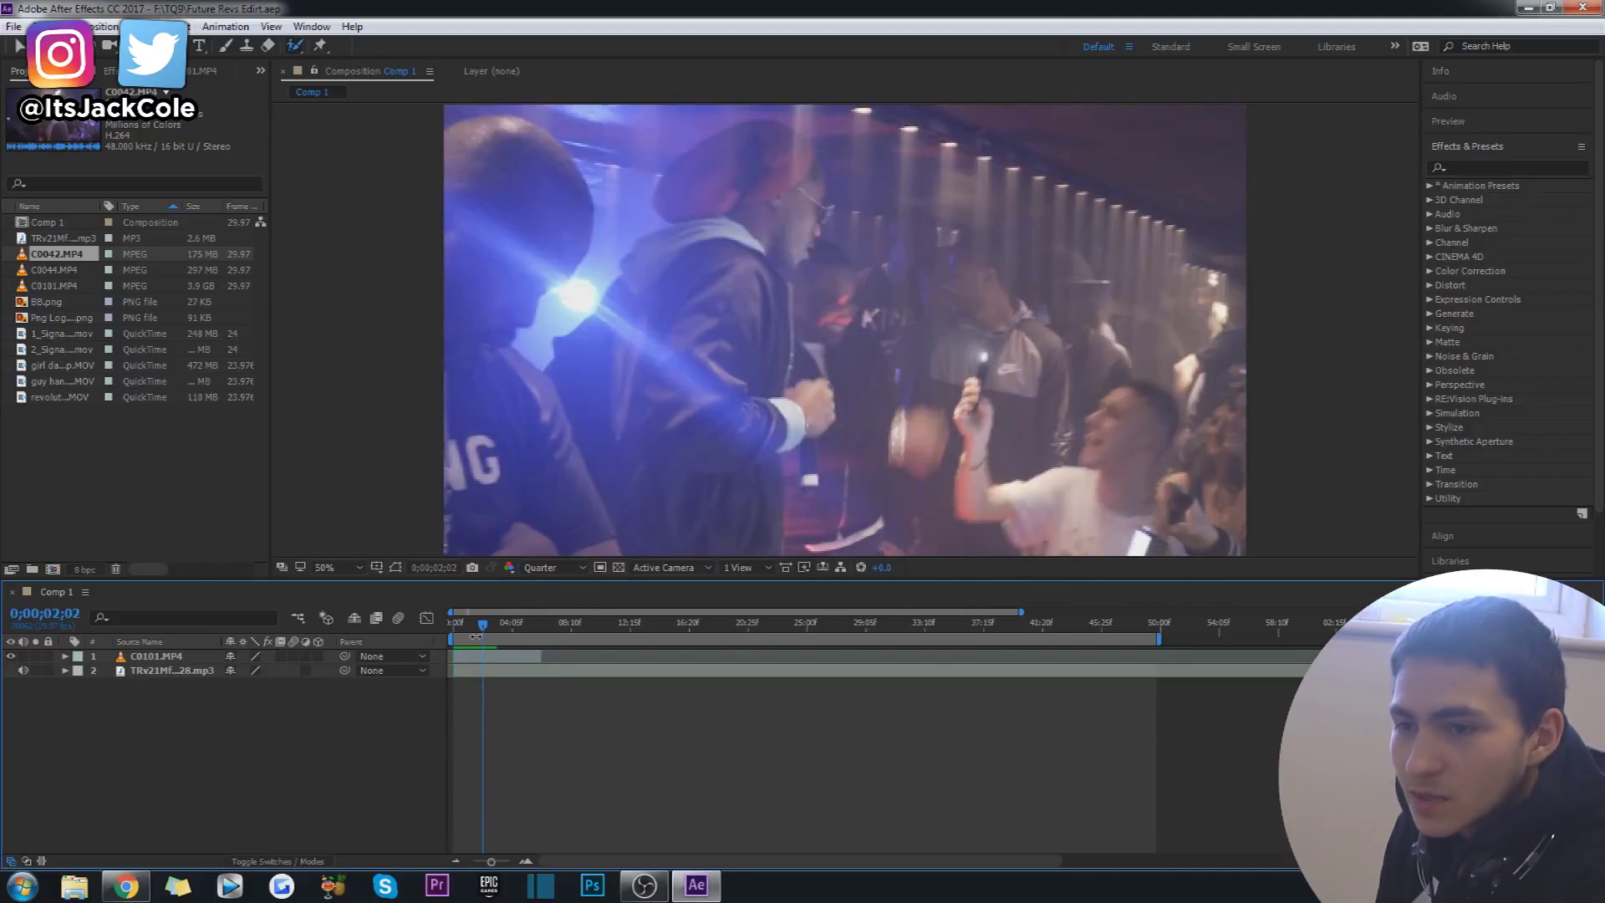
drag(485, 629, 454, 637)
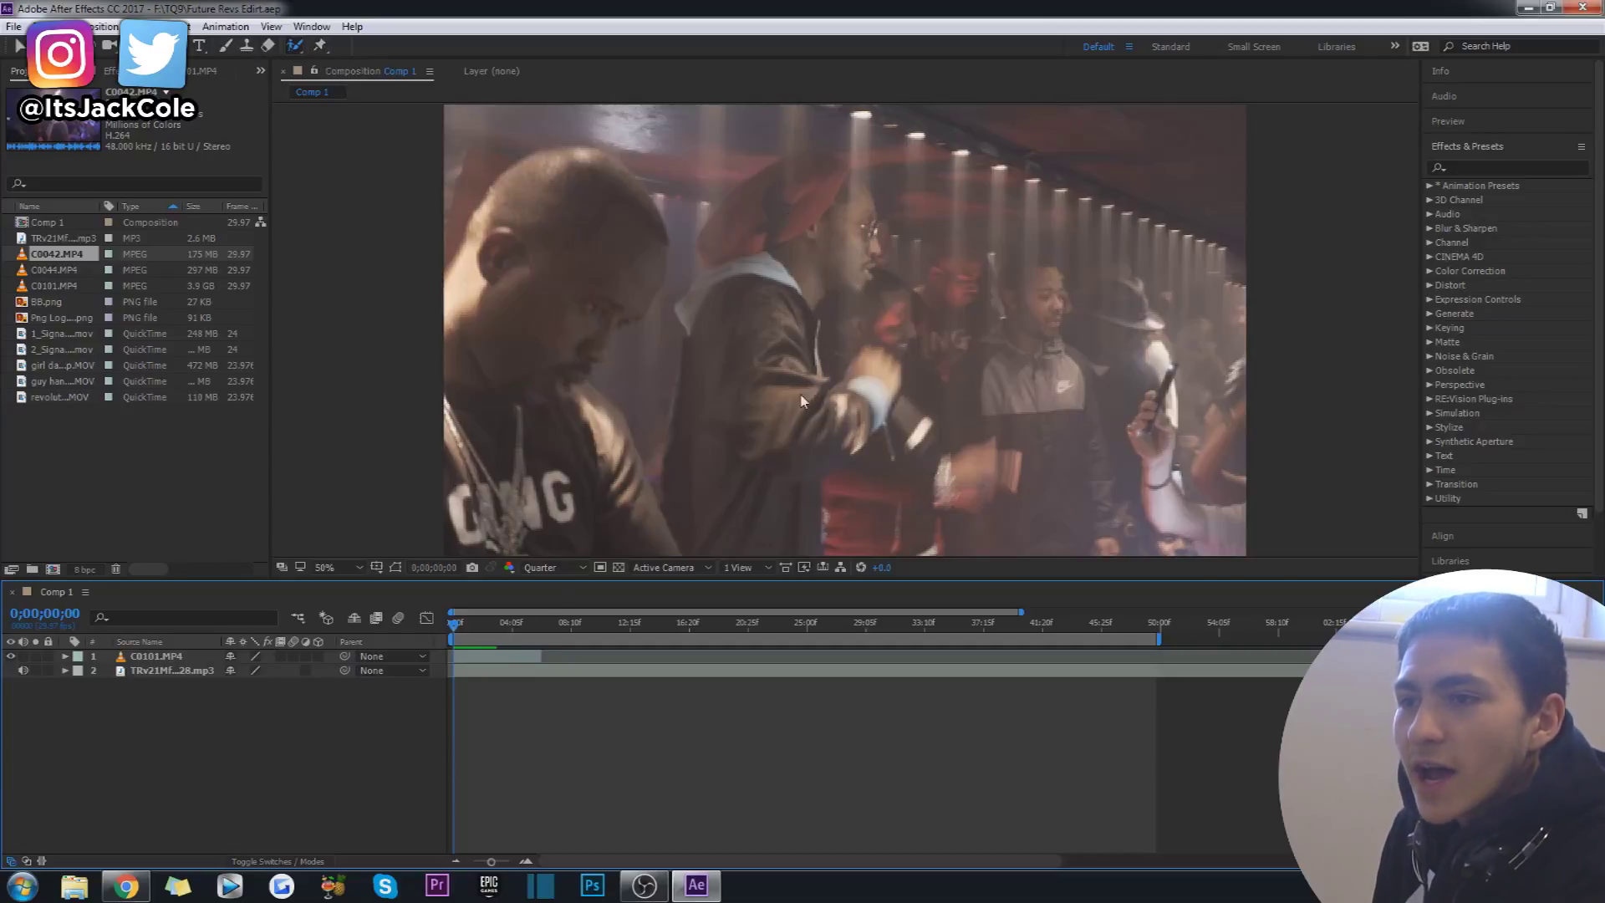
key(space)
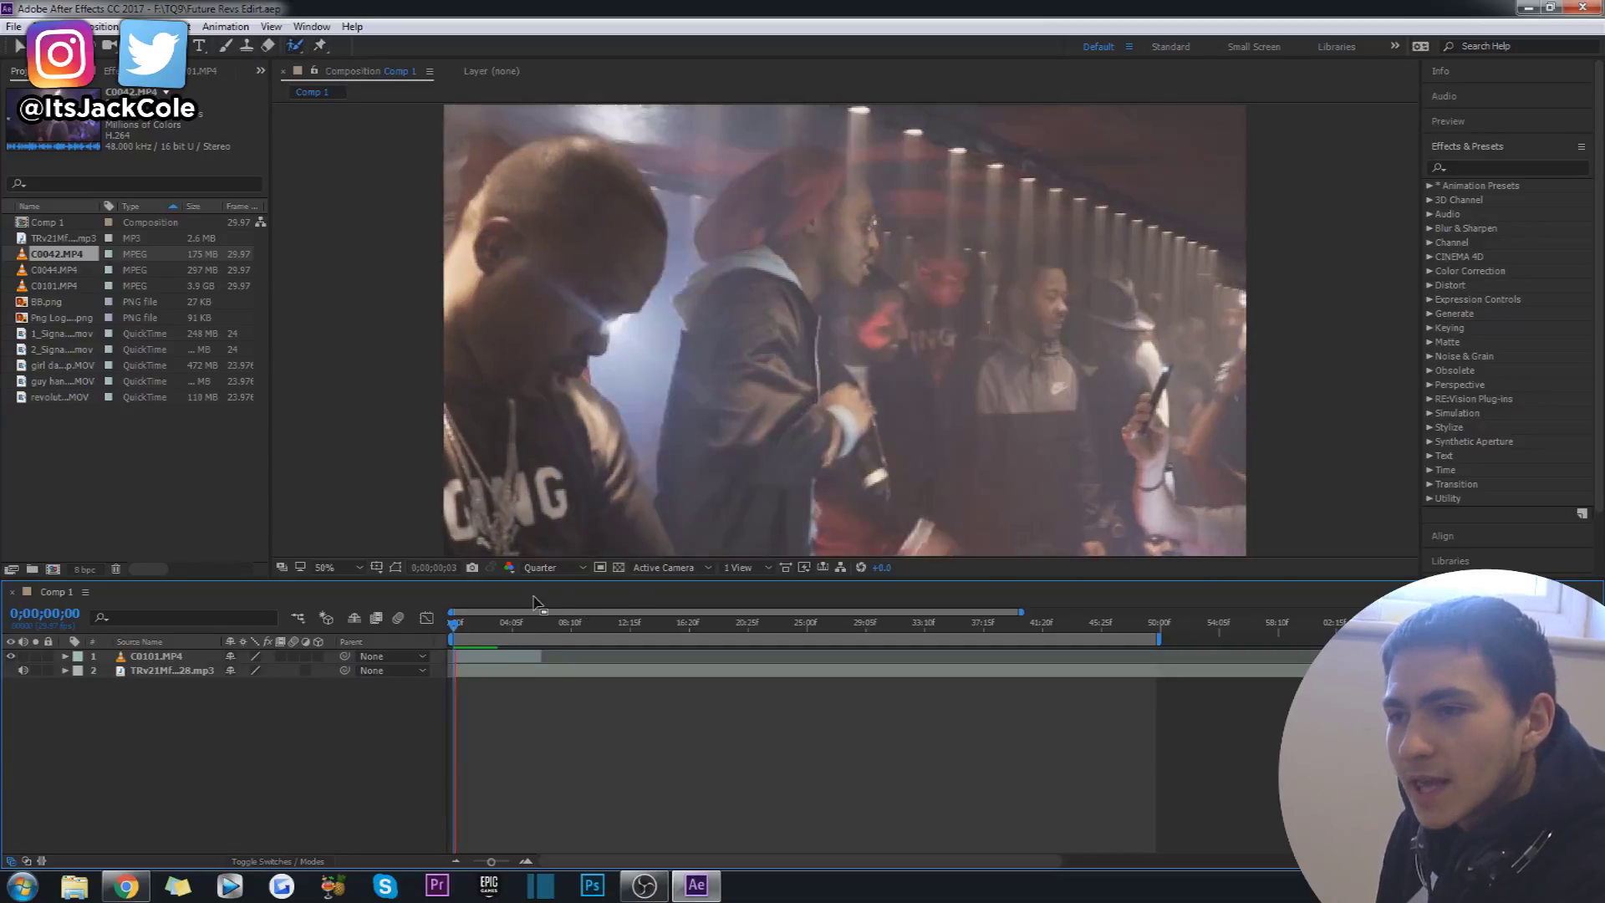
key(space)
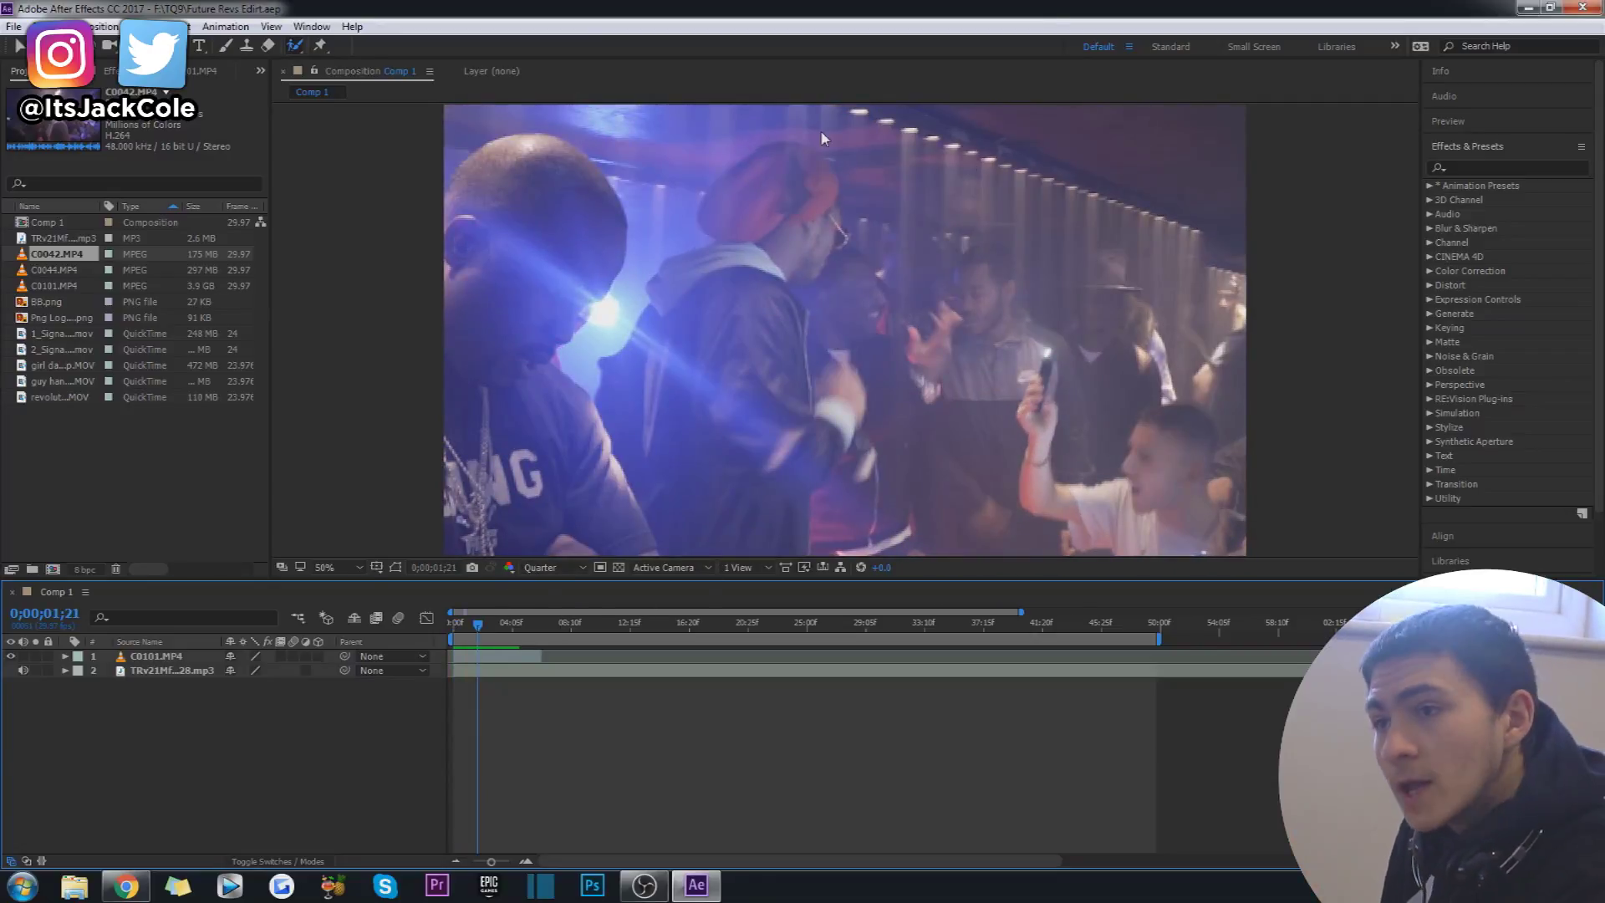
key(Home)
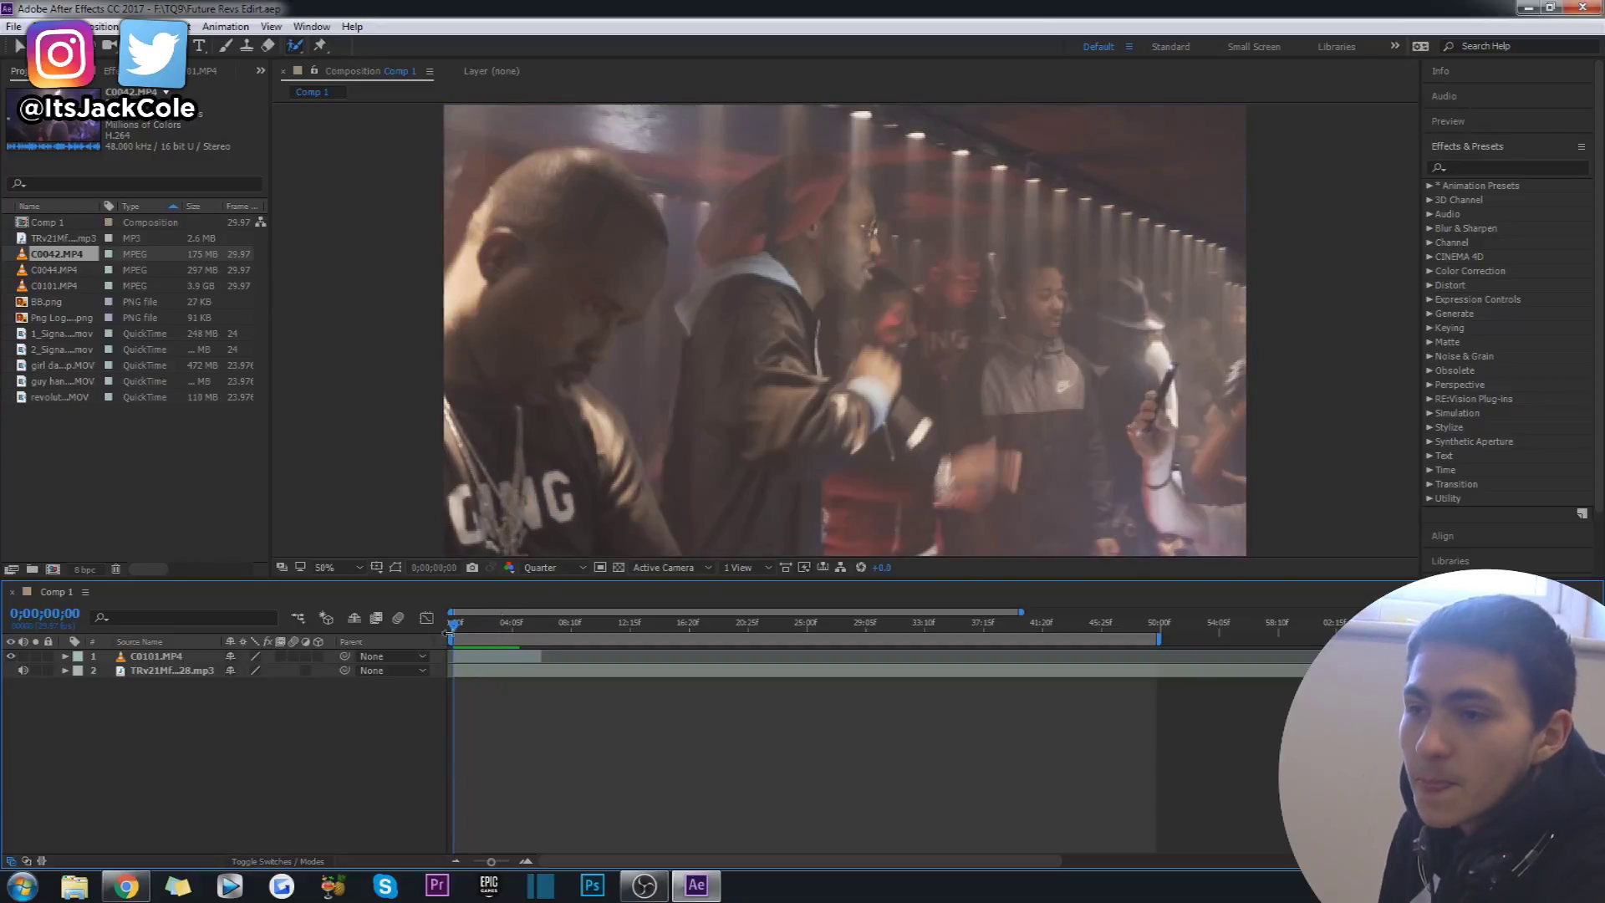
Duplicate the C0101.MP4 layer and move to frame 0;00;00;09.
click(499, 660)
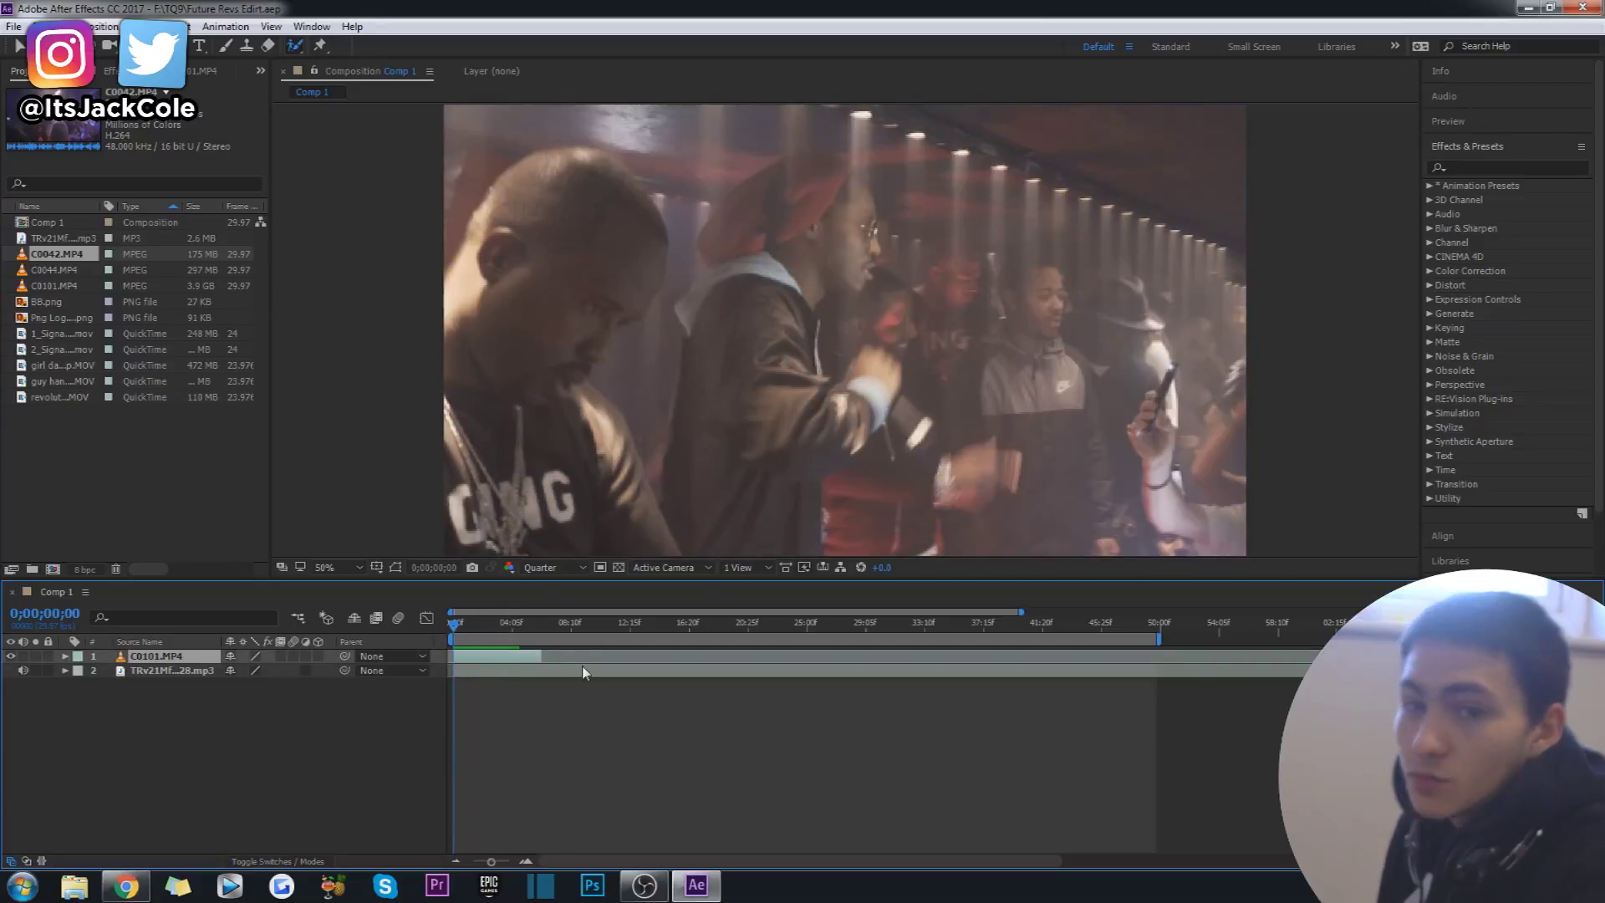
key(ctrl+d)
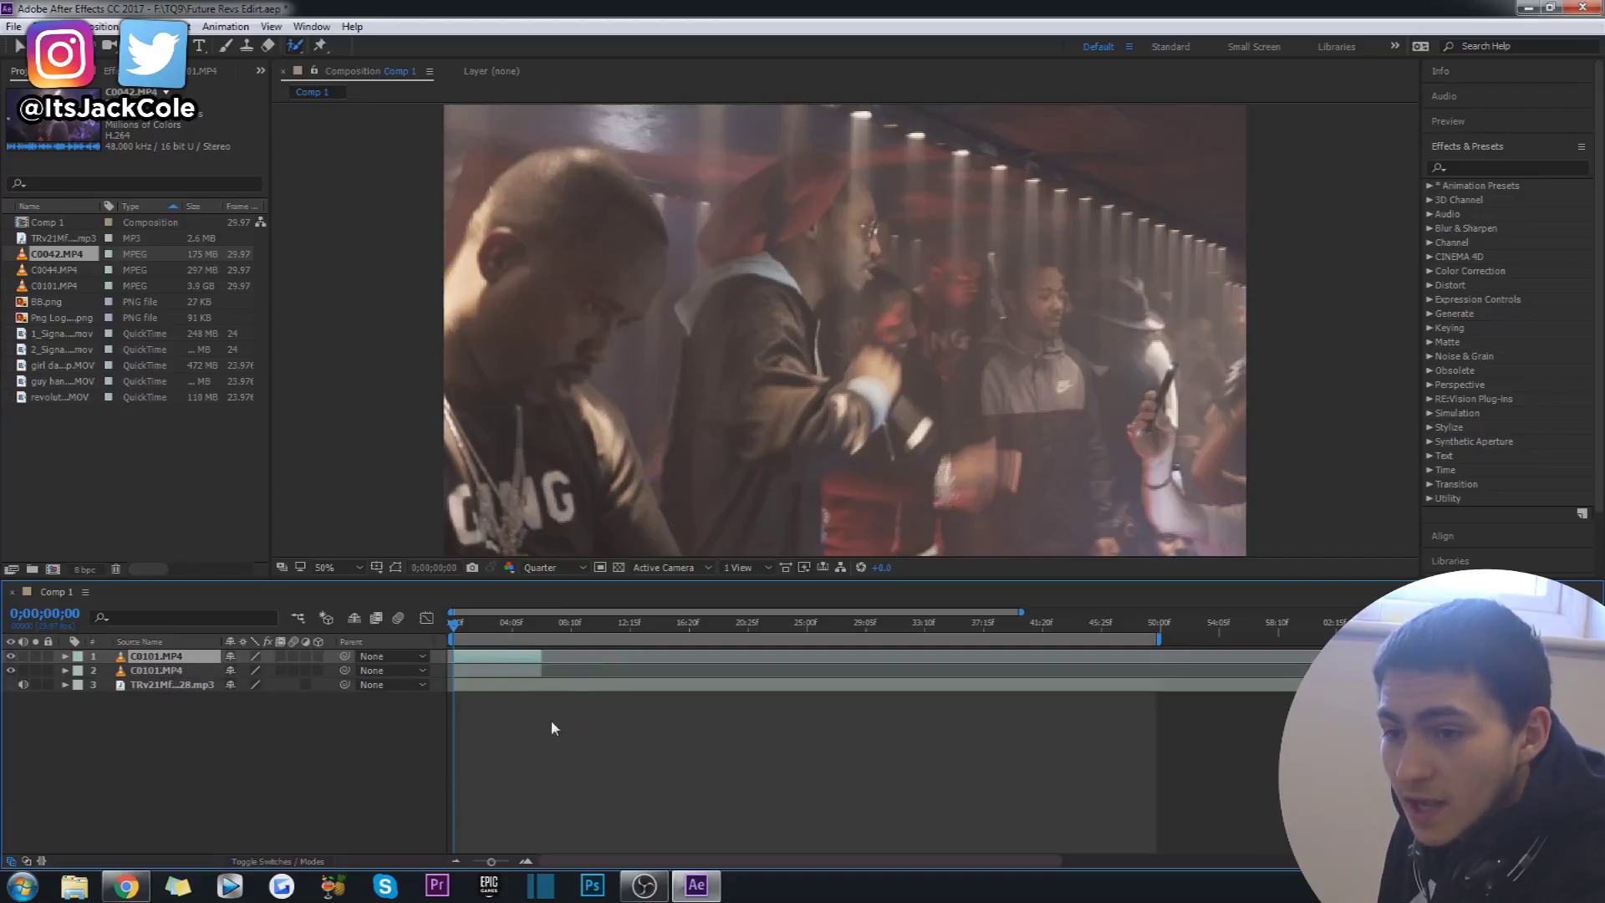
click(550, 735)
click(518, 660)
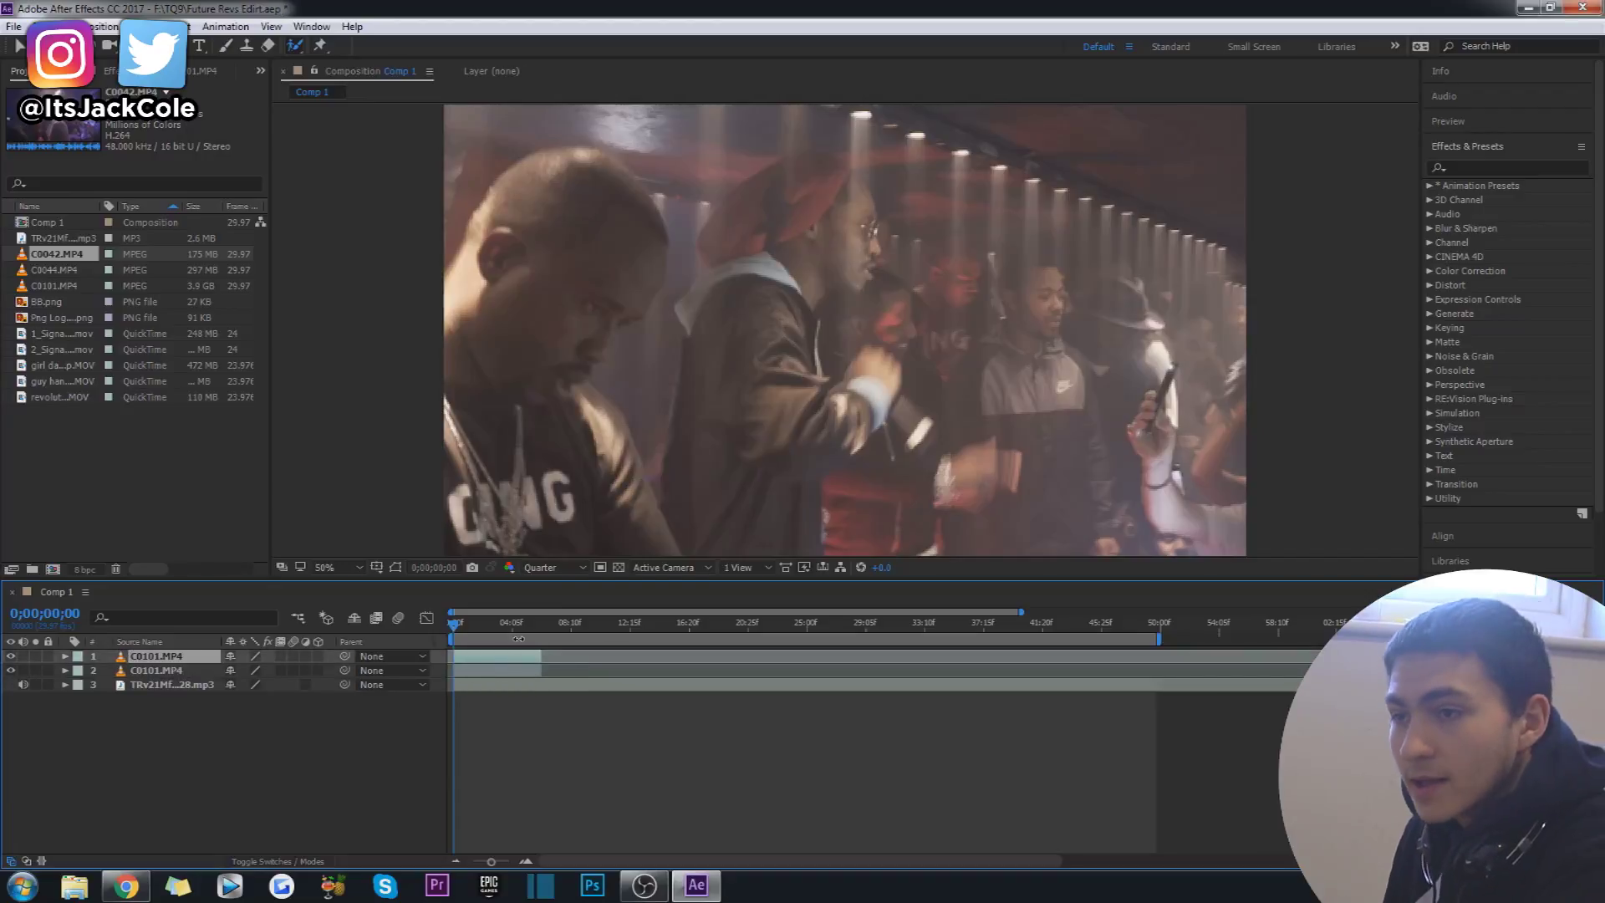
drag(452, 629, 457, 629)
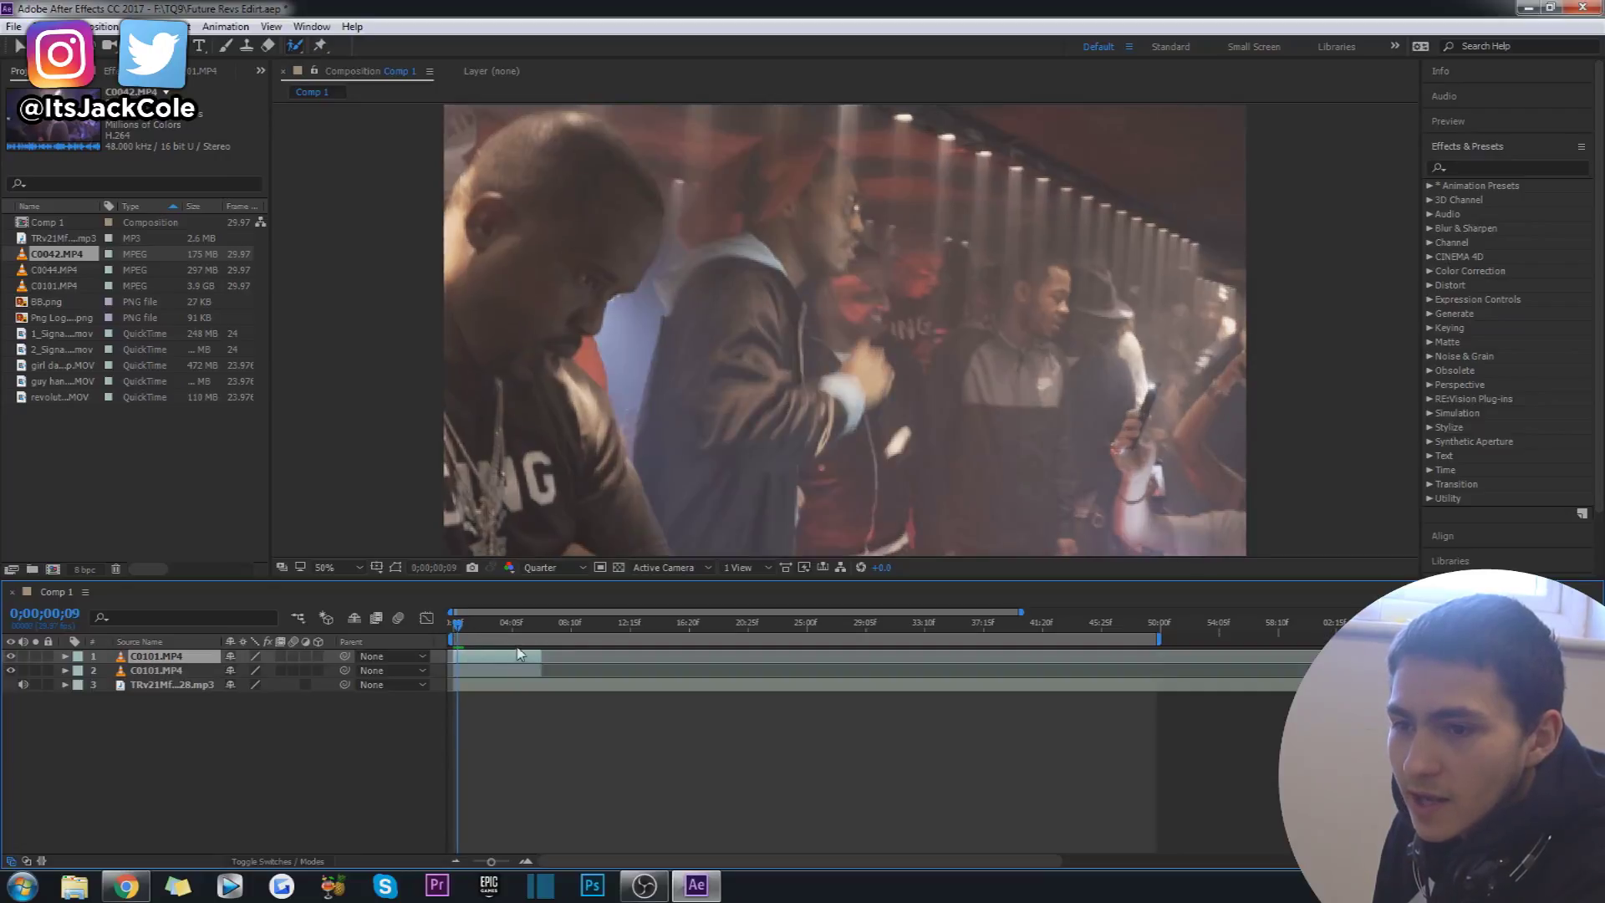
Play to 0;00;01;29, then split the top copy there and delete its later part.
click(469, 670)
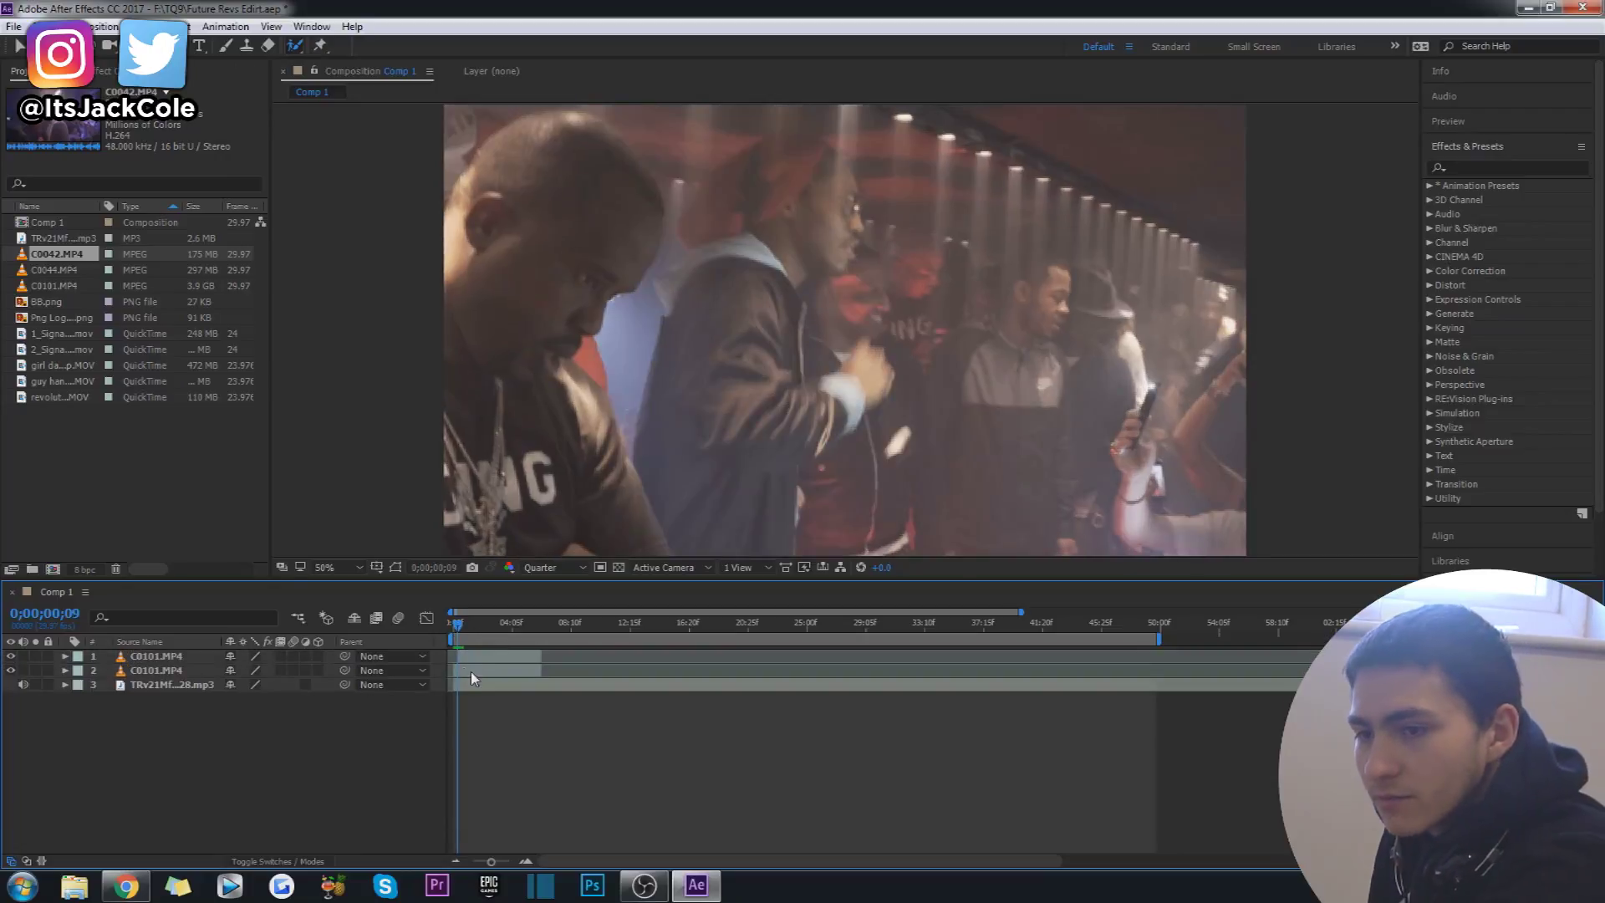
key(space)
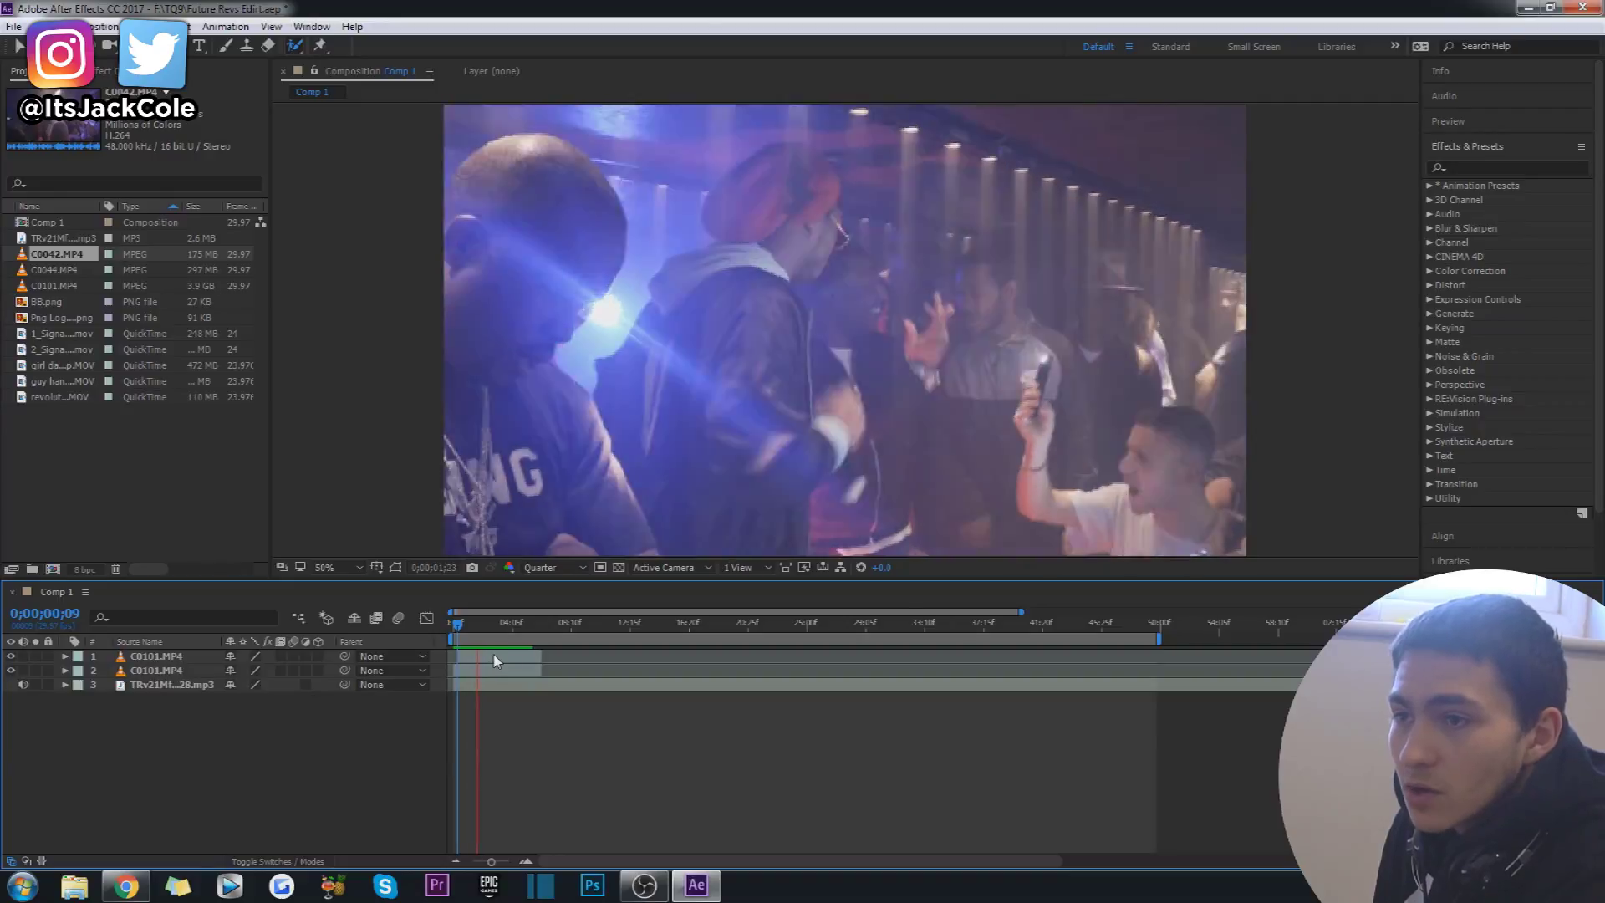
key(space)
click(502, 661)
key(ctrl+shift+d)
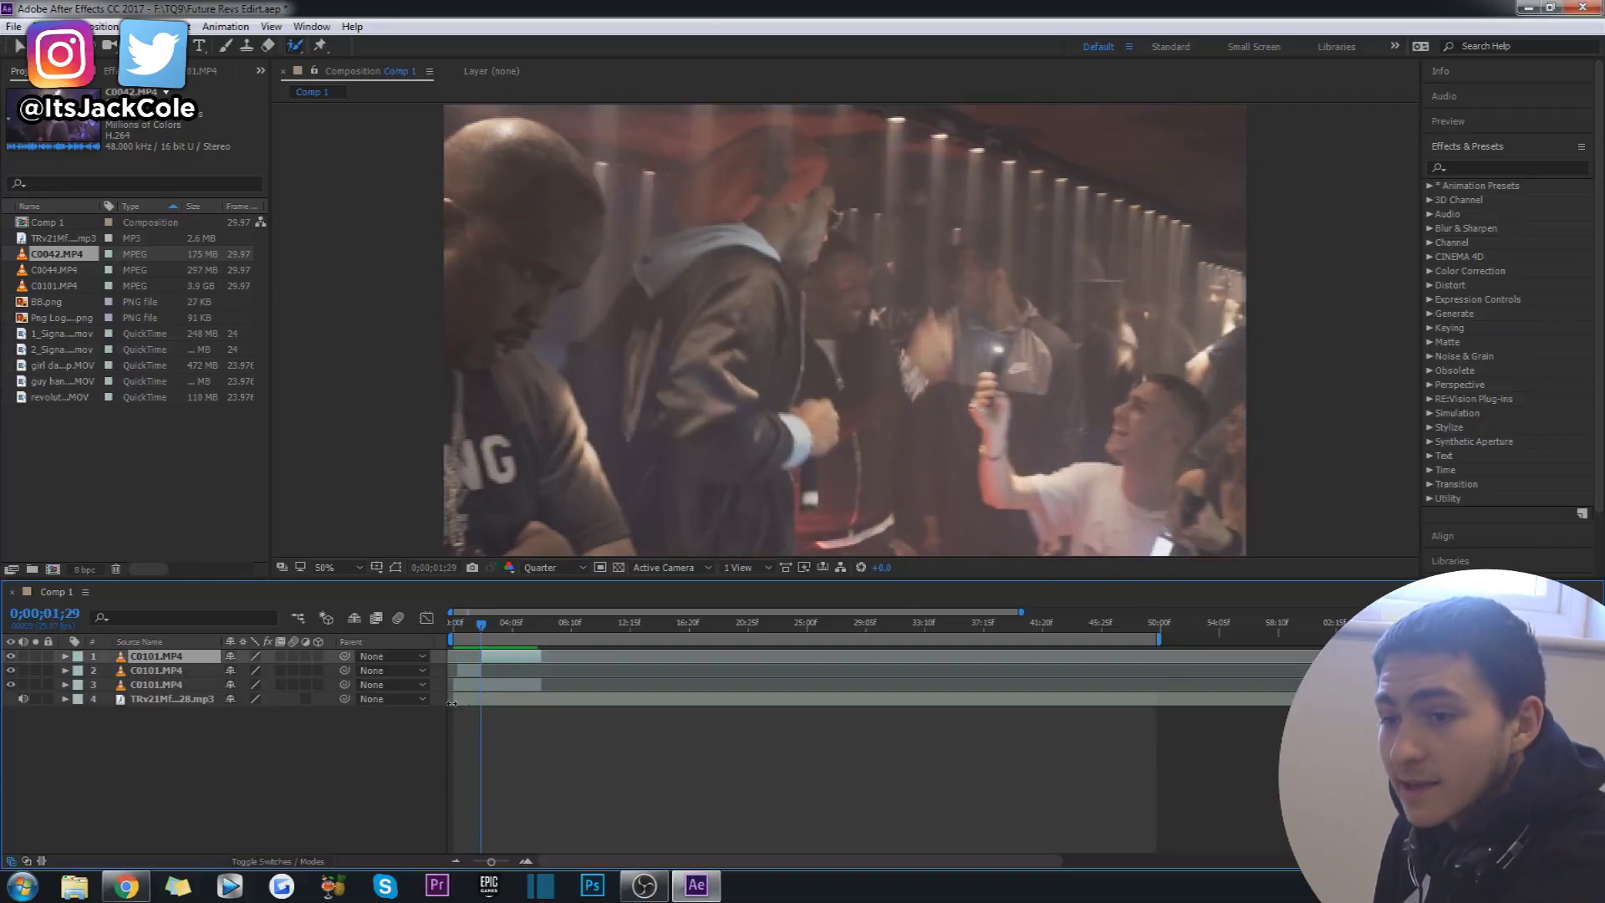
key(Delete)
Preview the shortened top copy from the start and park near 0;00;03;09.
click(460, 635)
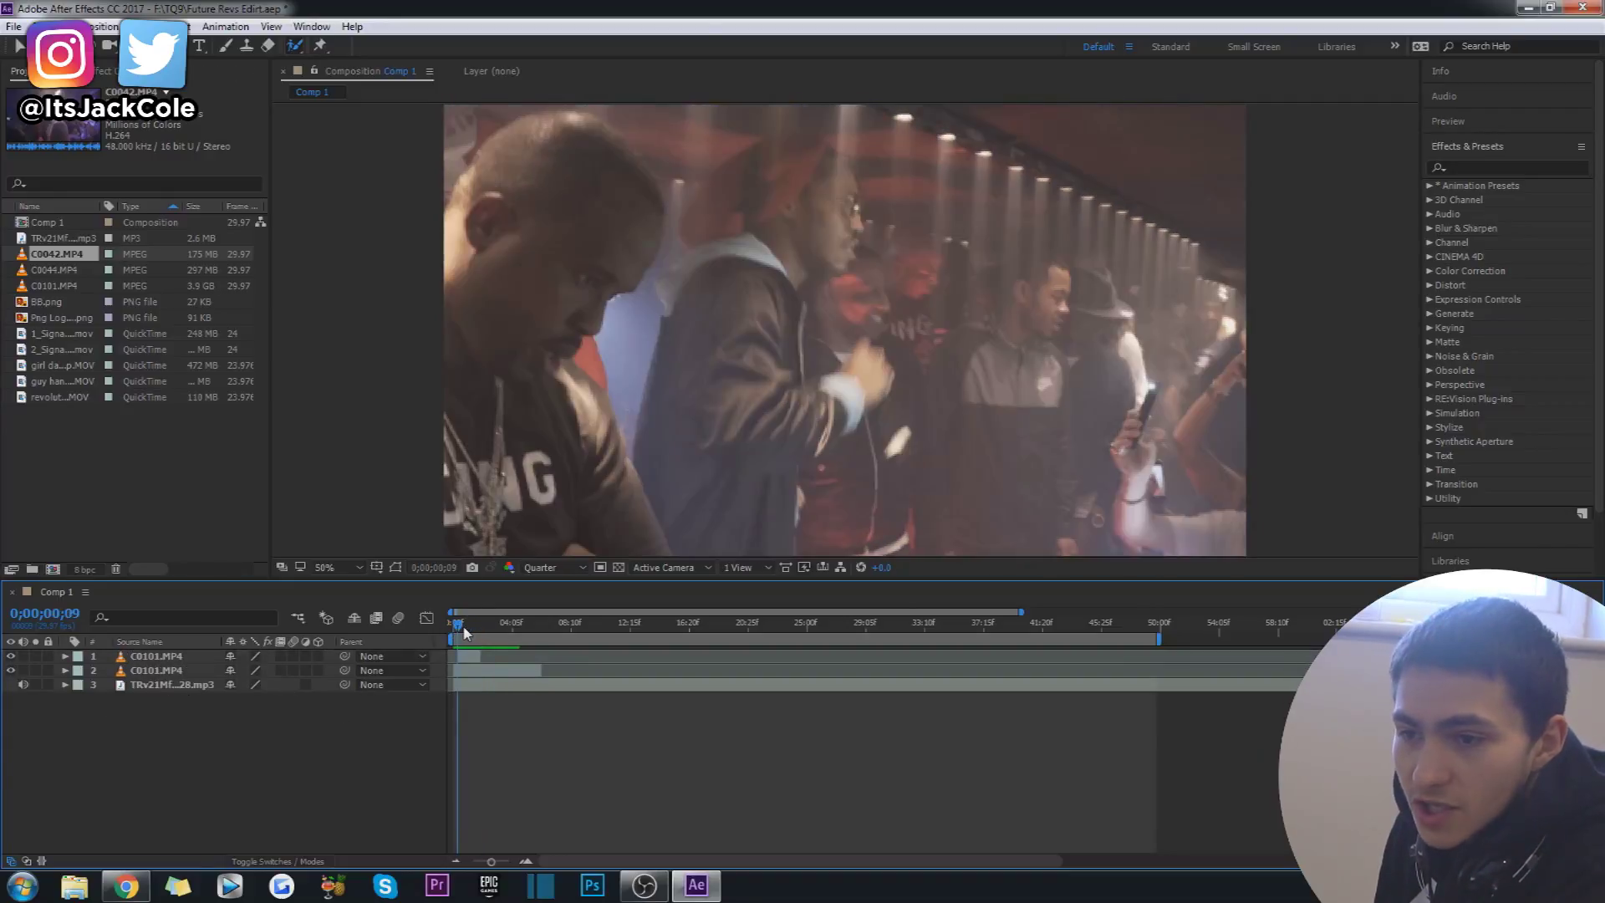
click(473, 657)
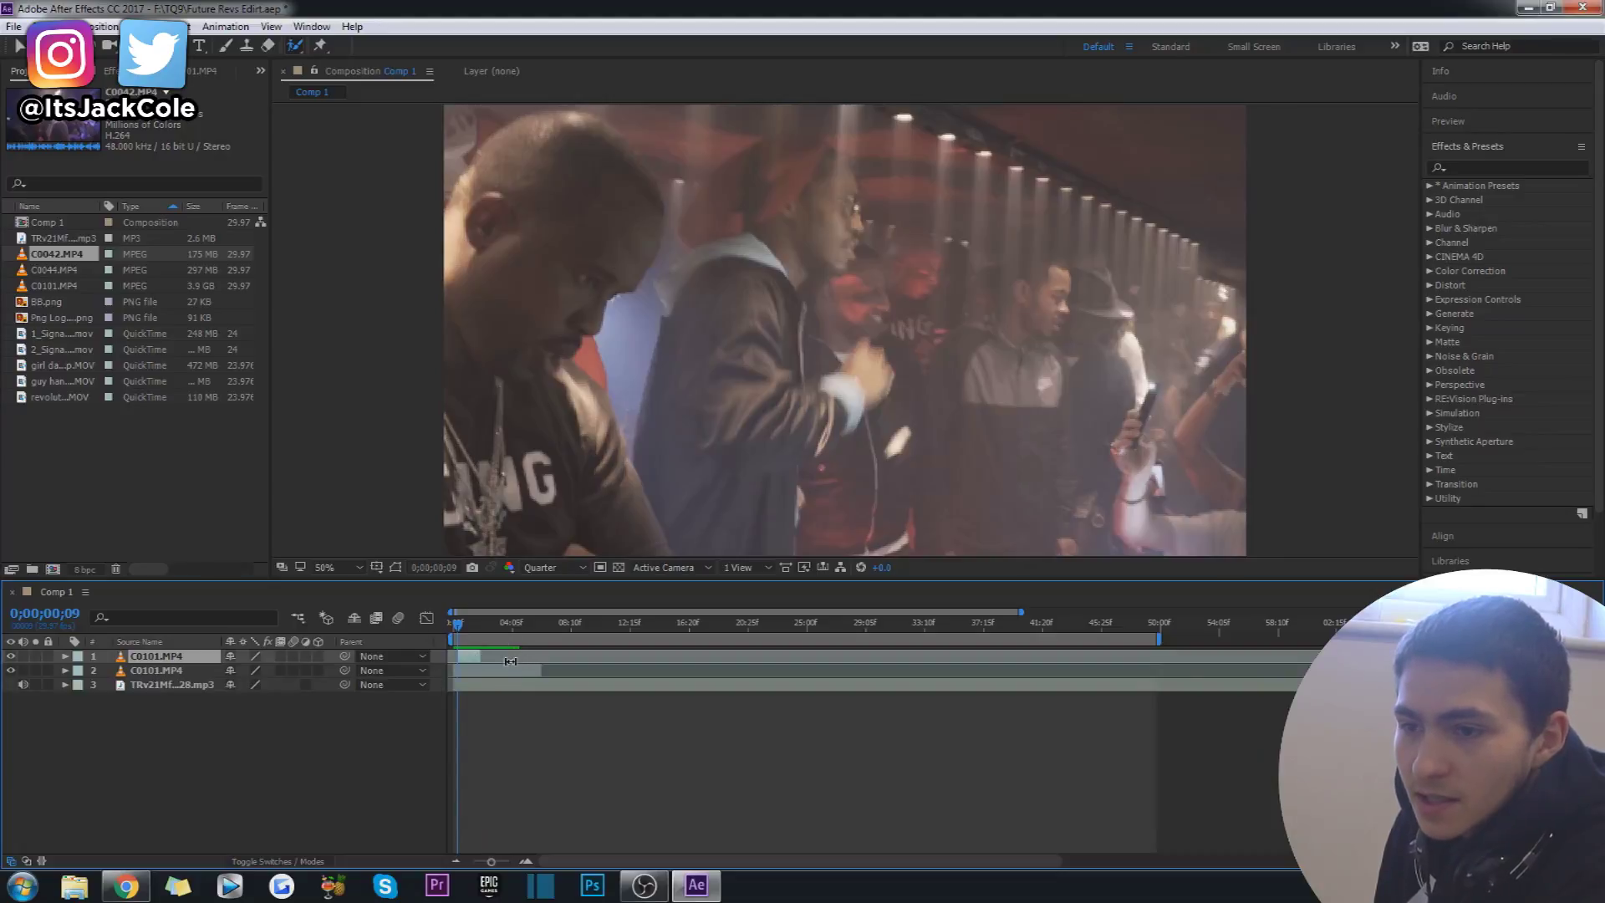
key(space)
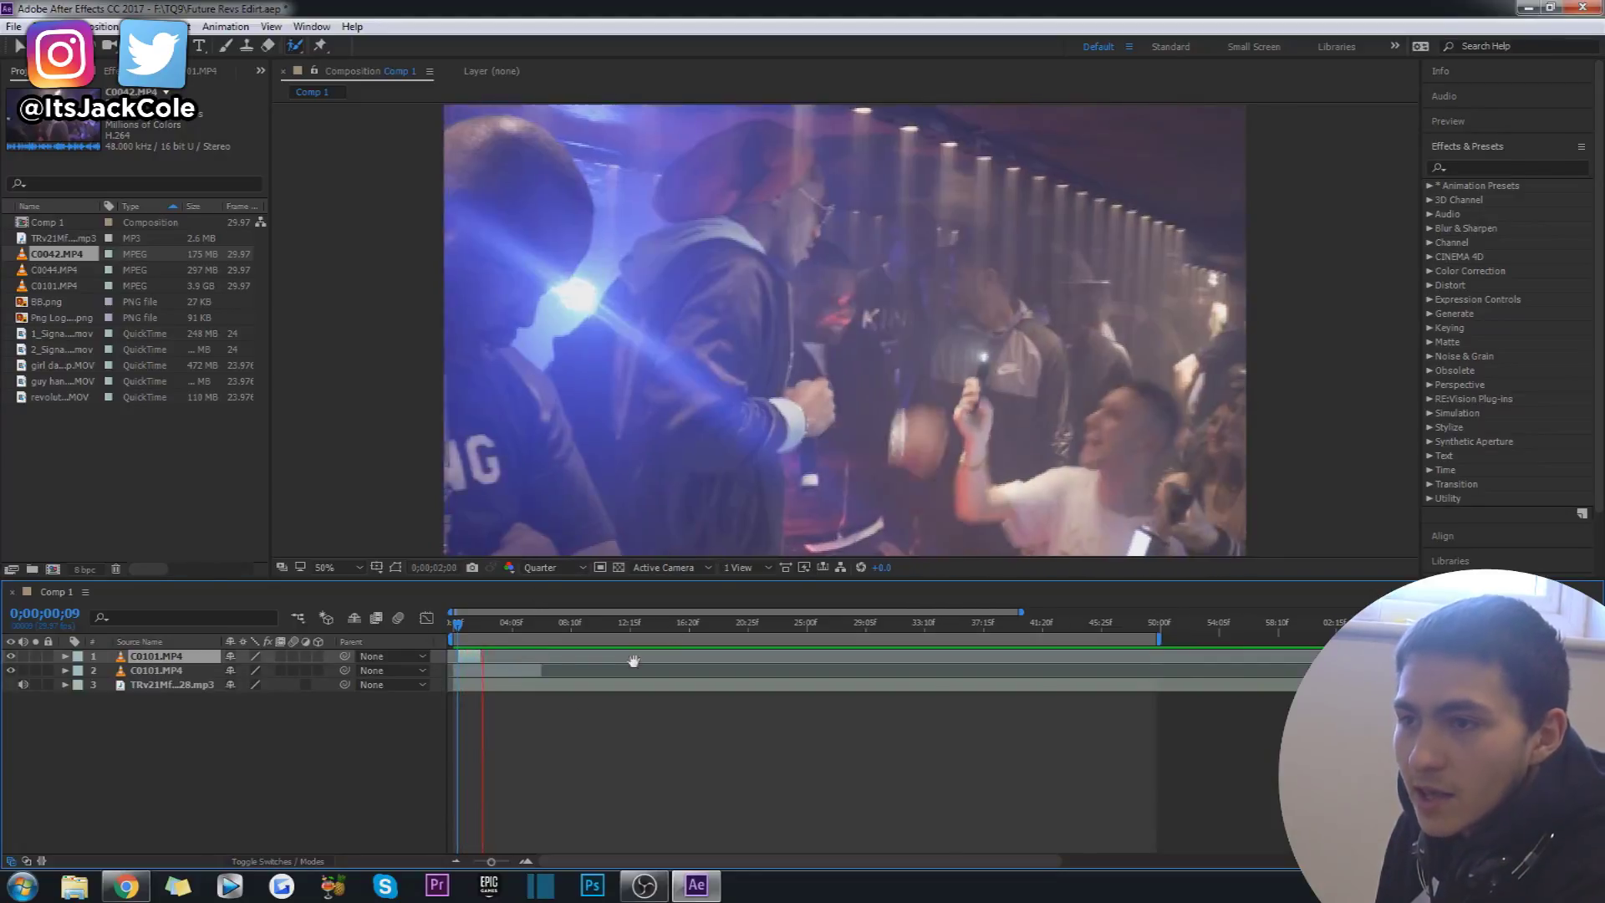
drag(478, 625, 452, 625)
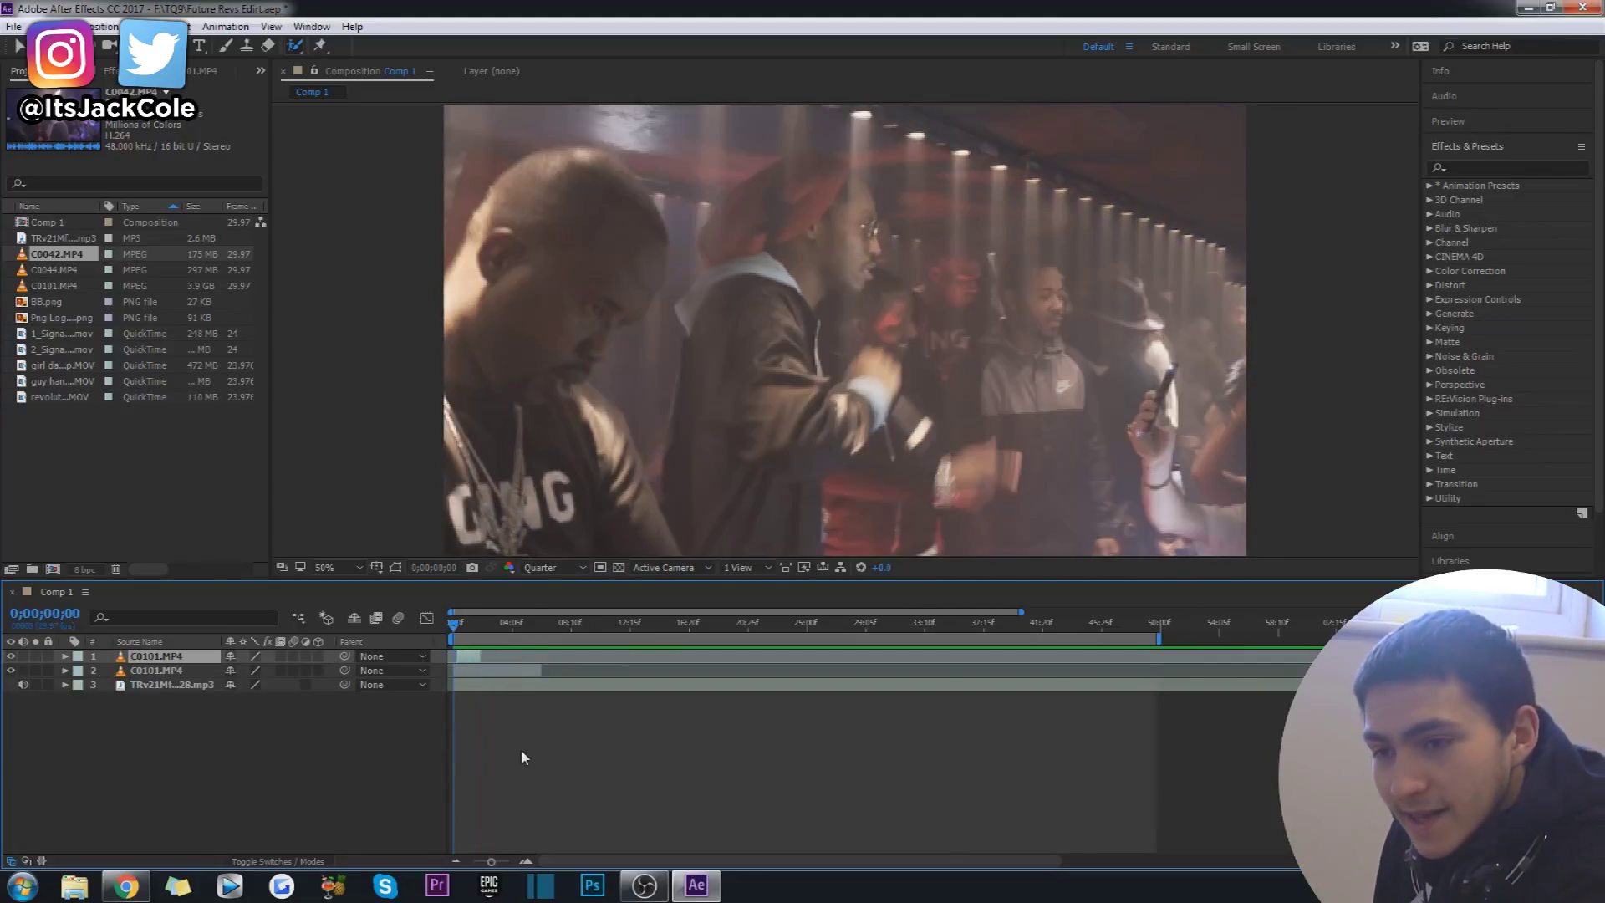
key(space)
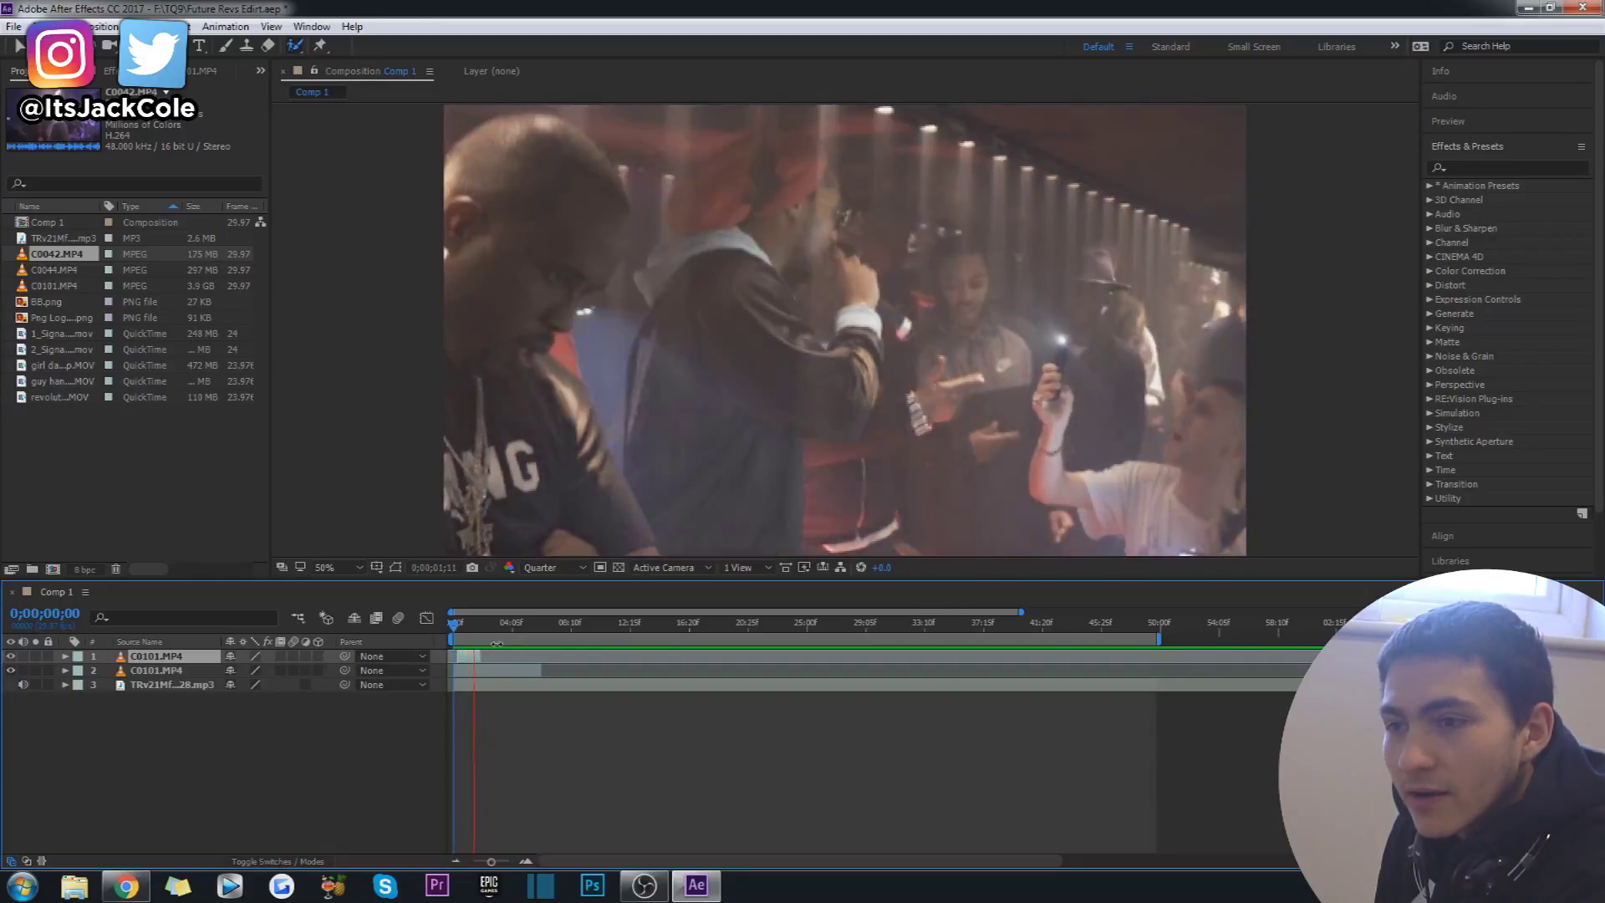
key(space)
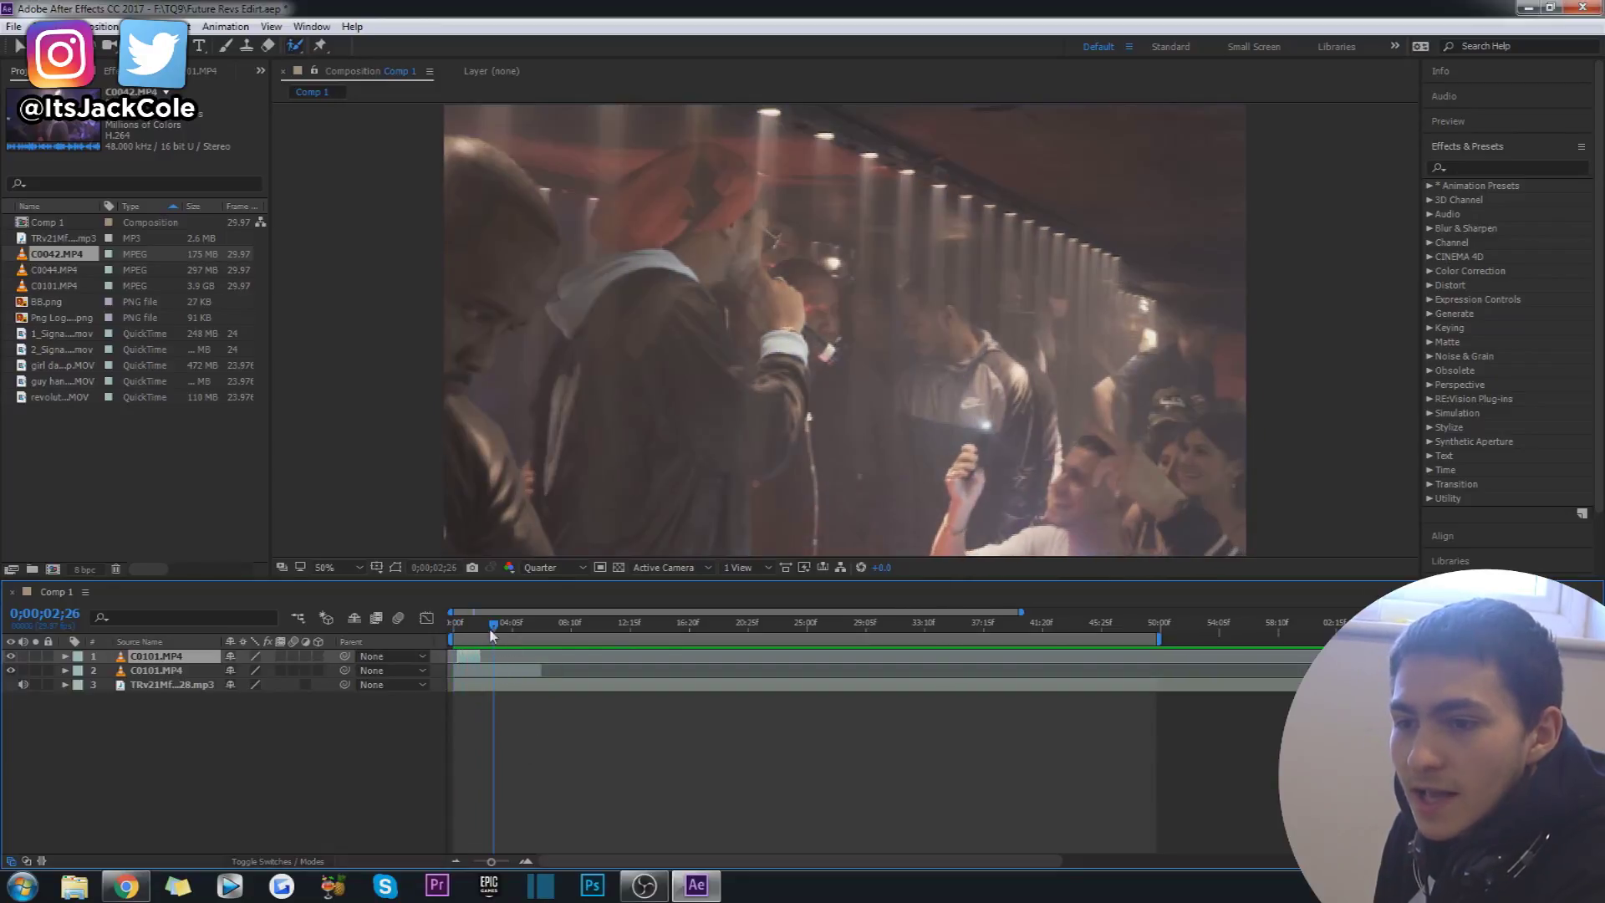
drag(493, 631, 413, 638)
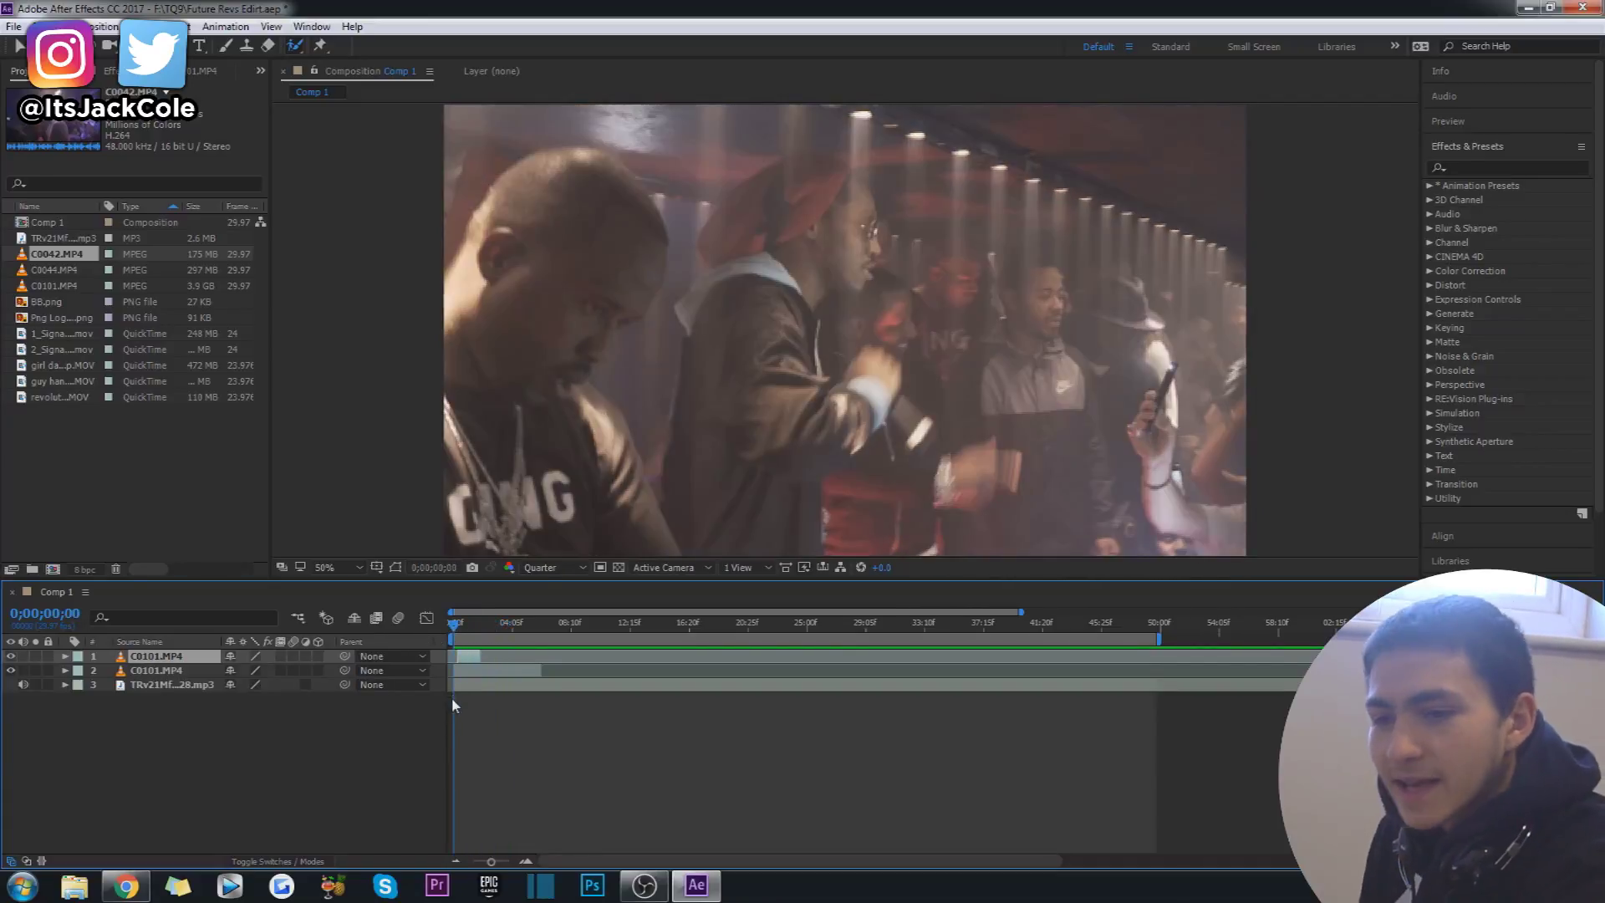
click(488, 706)
Zoom the timeline to the first 15 seconds, preview from frame 9, and open the top clip's Layer panel.
click(476, 659)
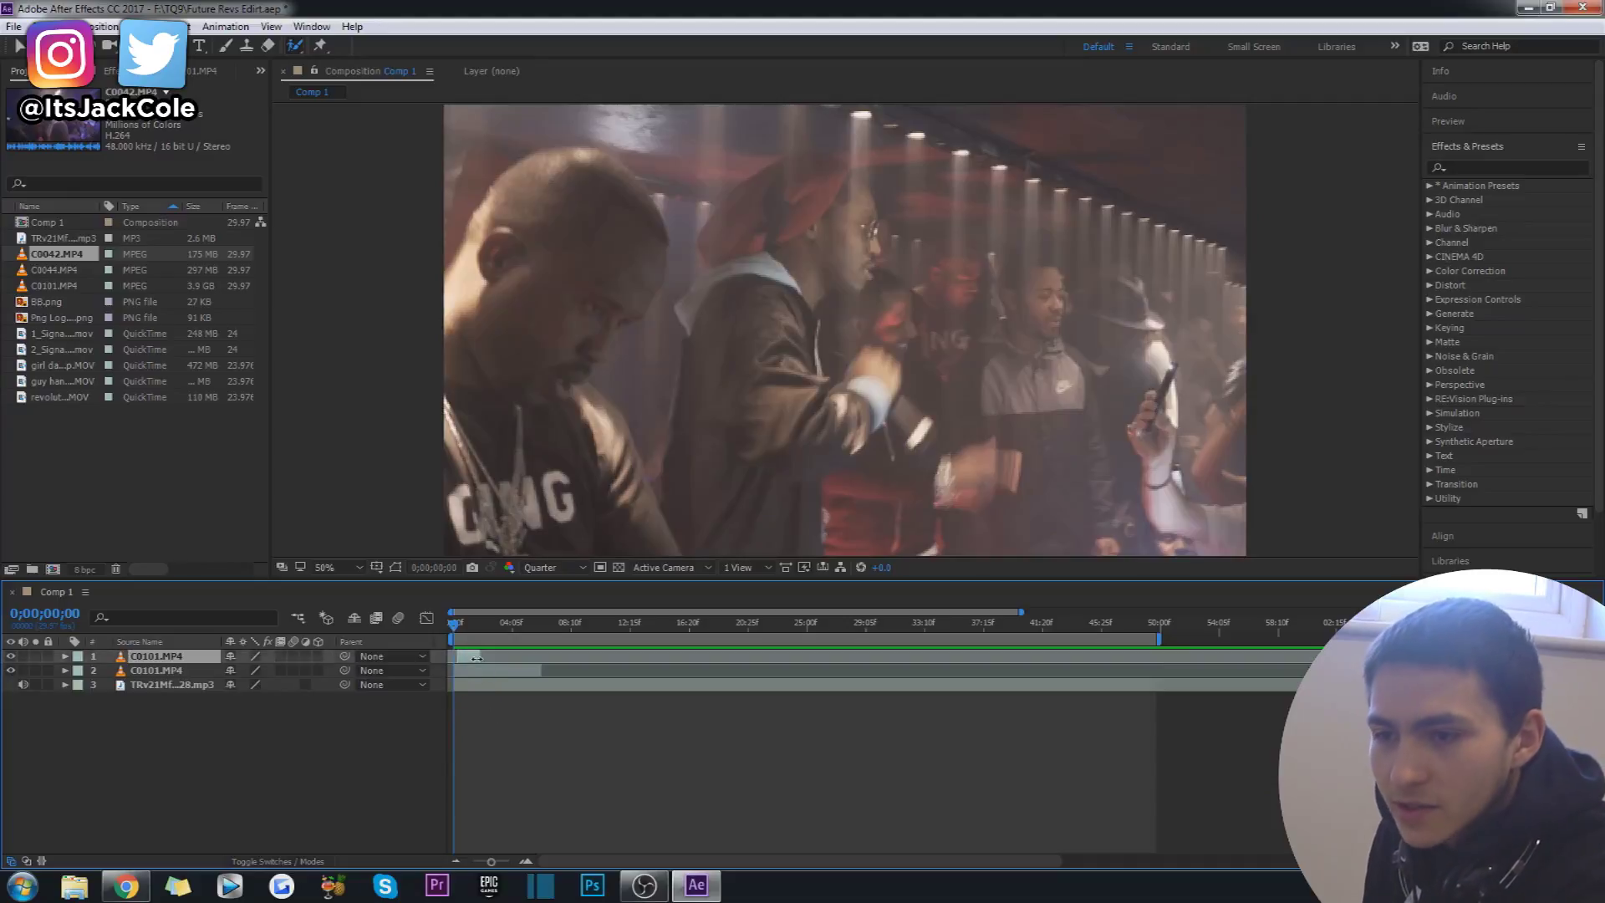
click(523, 862)
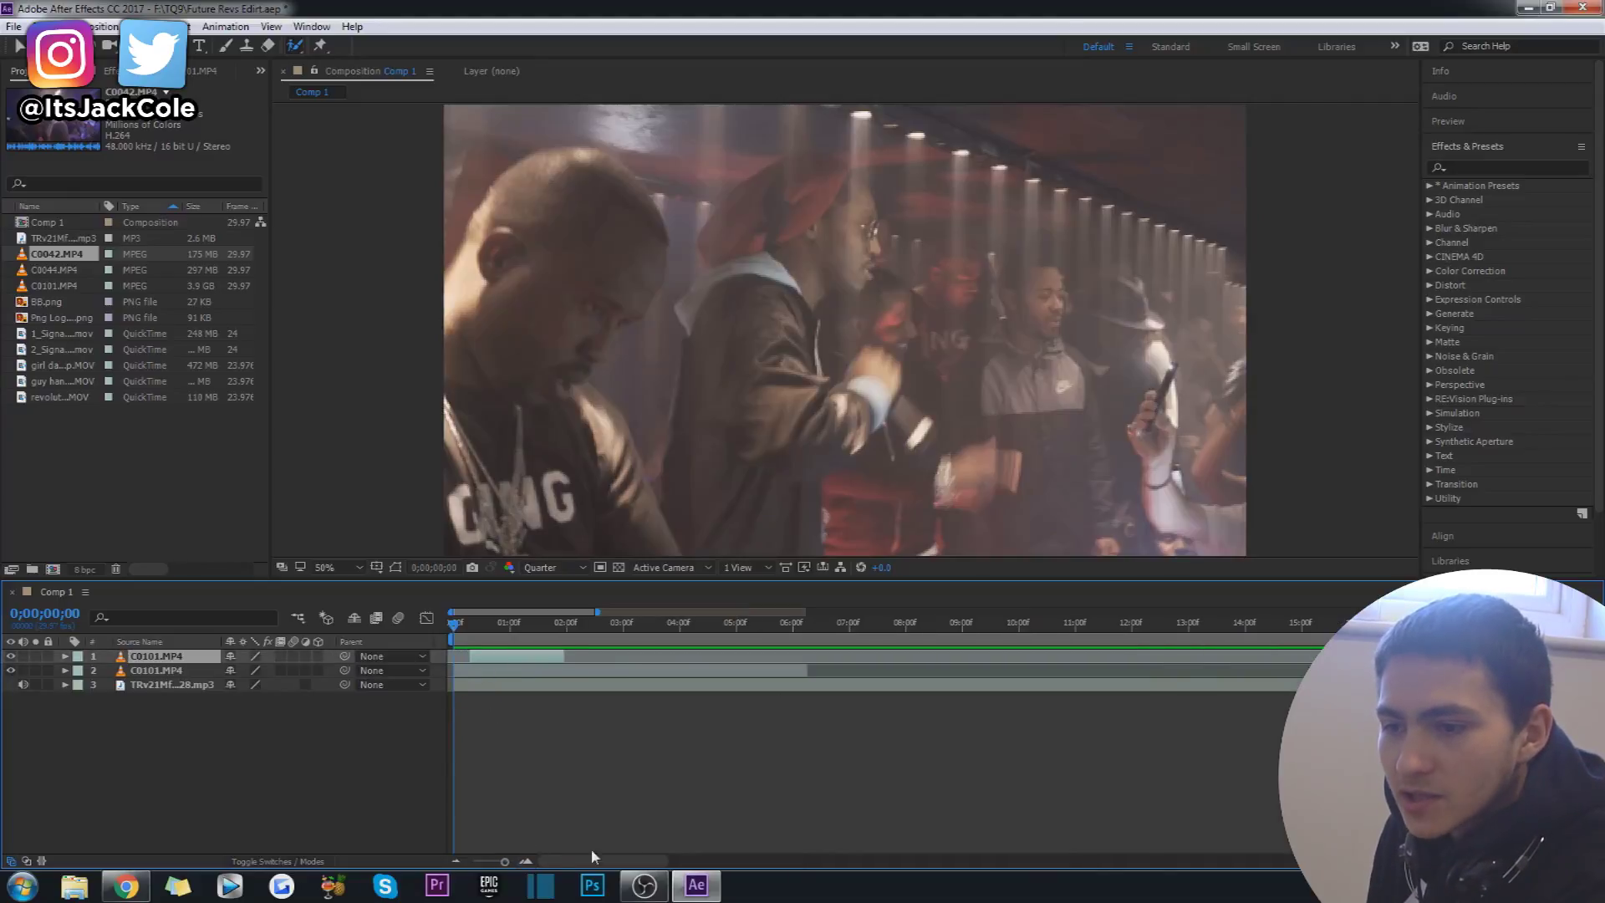
click(471, 632)
key(space)
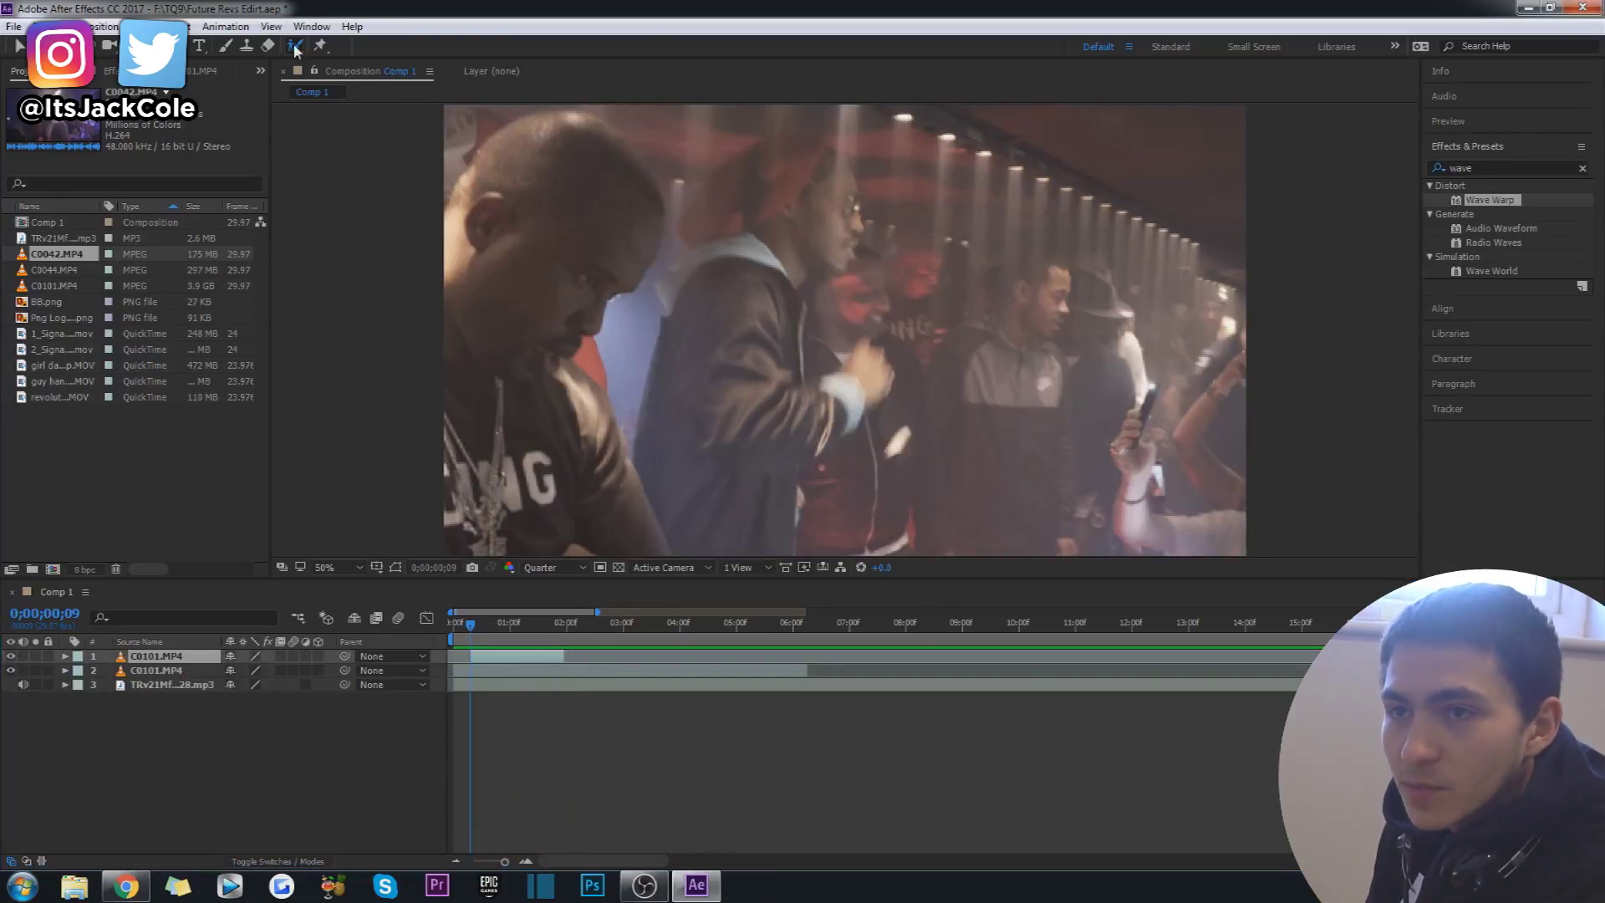
double_click(510, 657)
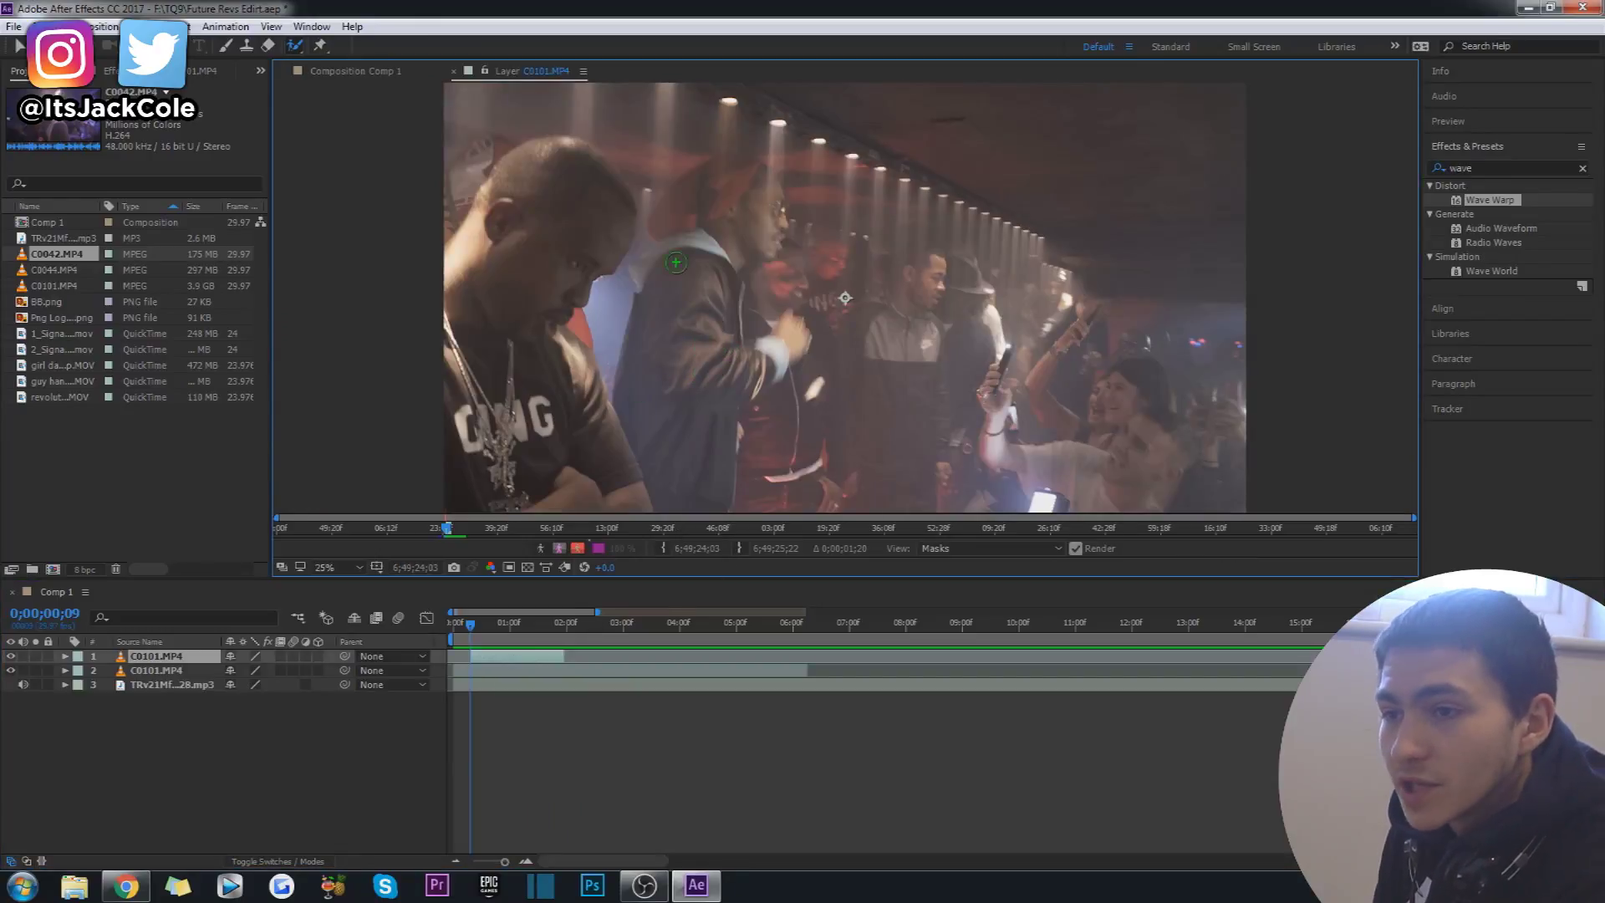
Paint Roto Brush strokes over the rapper's body, shoulder, head and fist, subtracting background under his arm.
drag(685, 316, 688, 452)
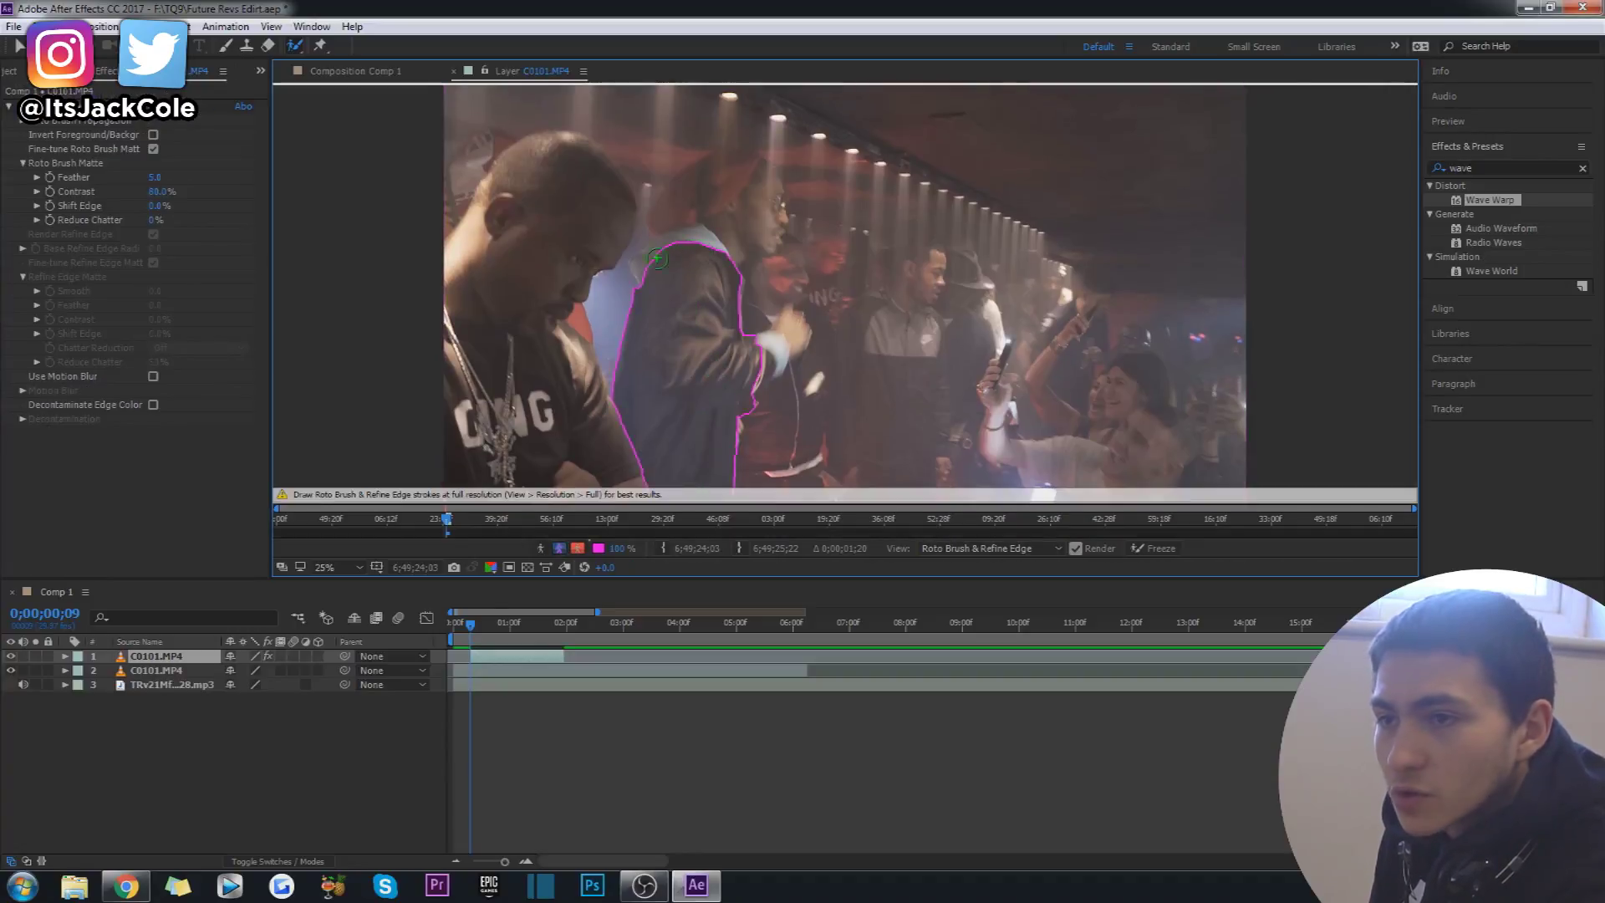
mouse_move(657, 259)
mouse_down()
mouse_move(703, 246)
mouse_move(711, 194)
mouse_move(700, 202)
mouse_move(759, 205)
mouse_up()
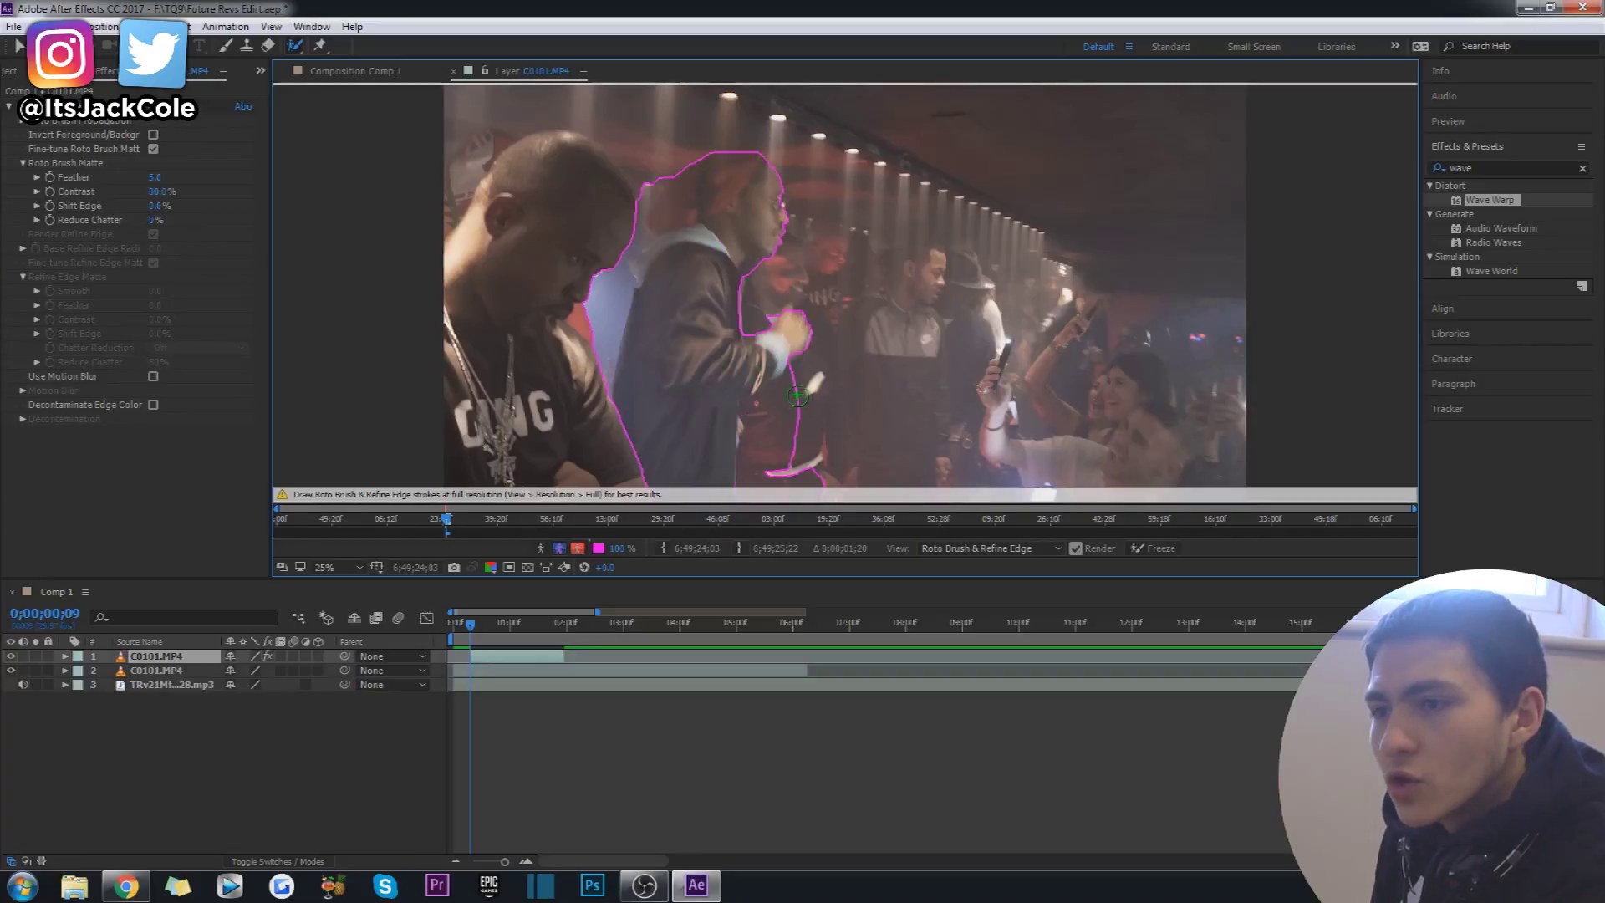
mouse_move(807, 389)
mouse_down()
mouse_move(757, 418)
mouse_move(752, 497)
mouse_up()
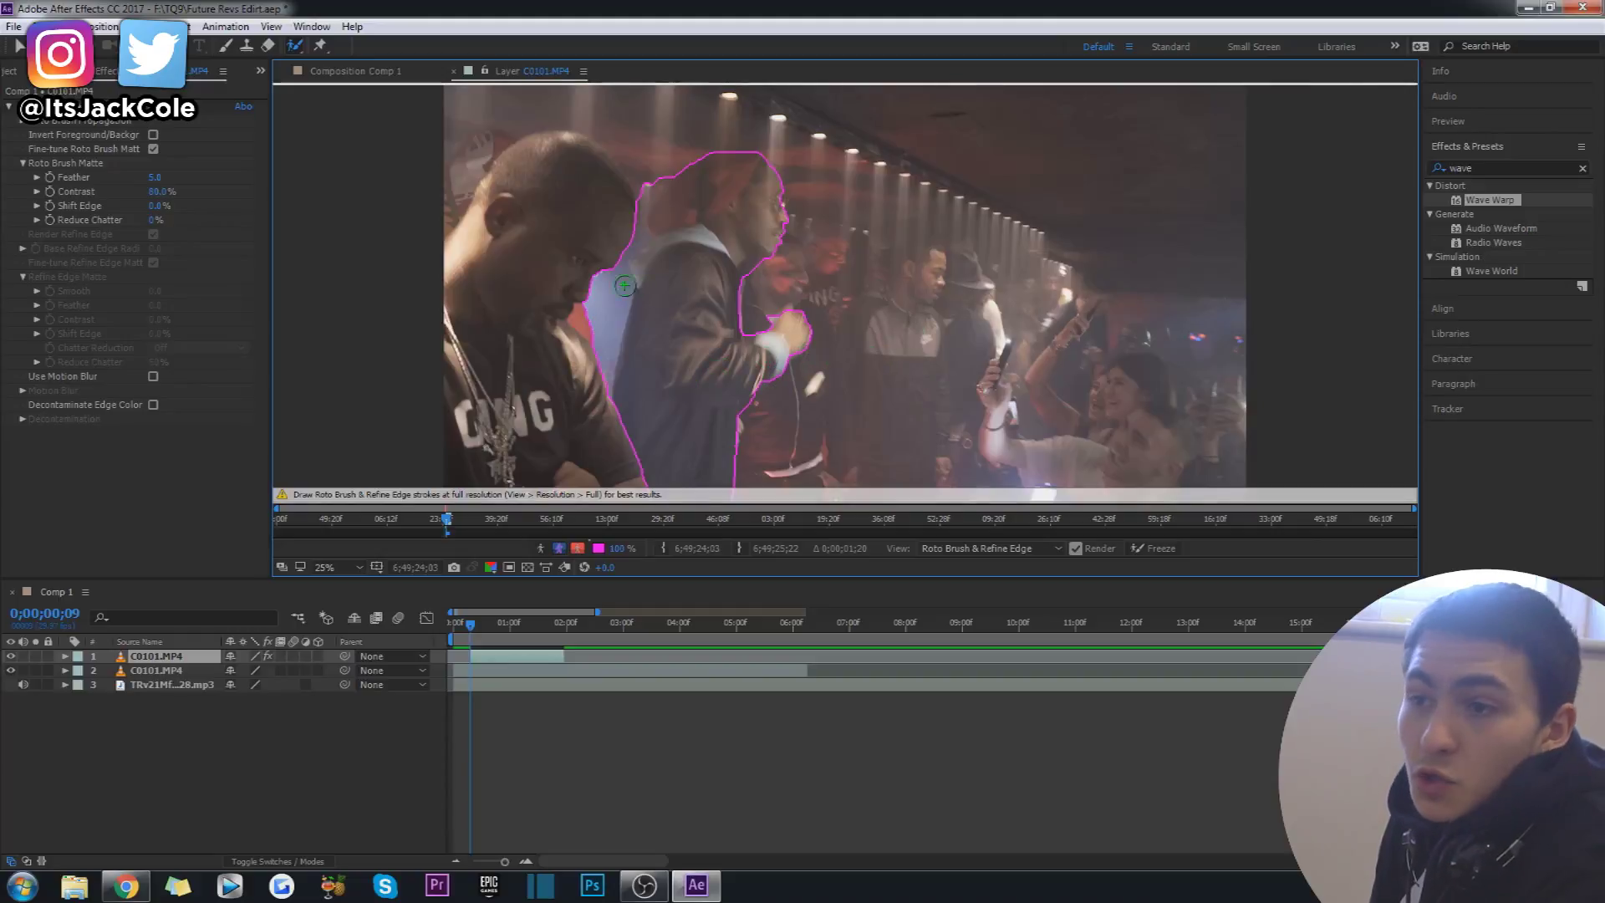
drag(634, 280, 604, 318)
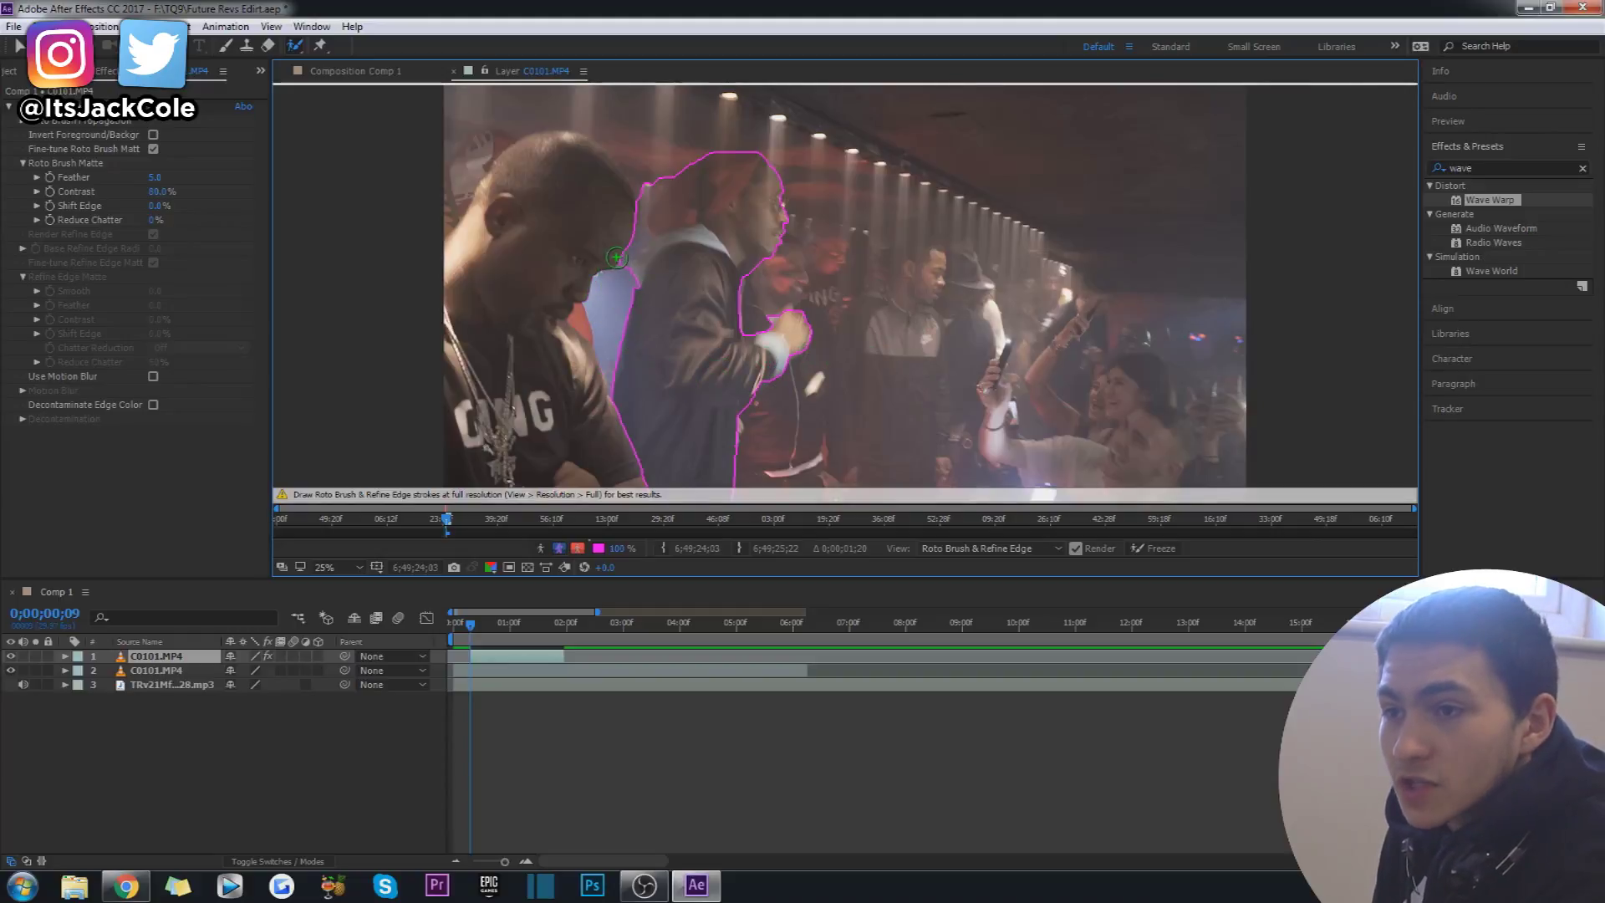
drag(649, 189, 642, 198)
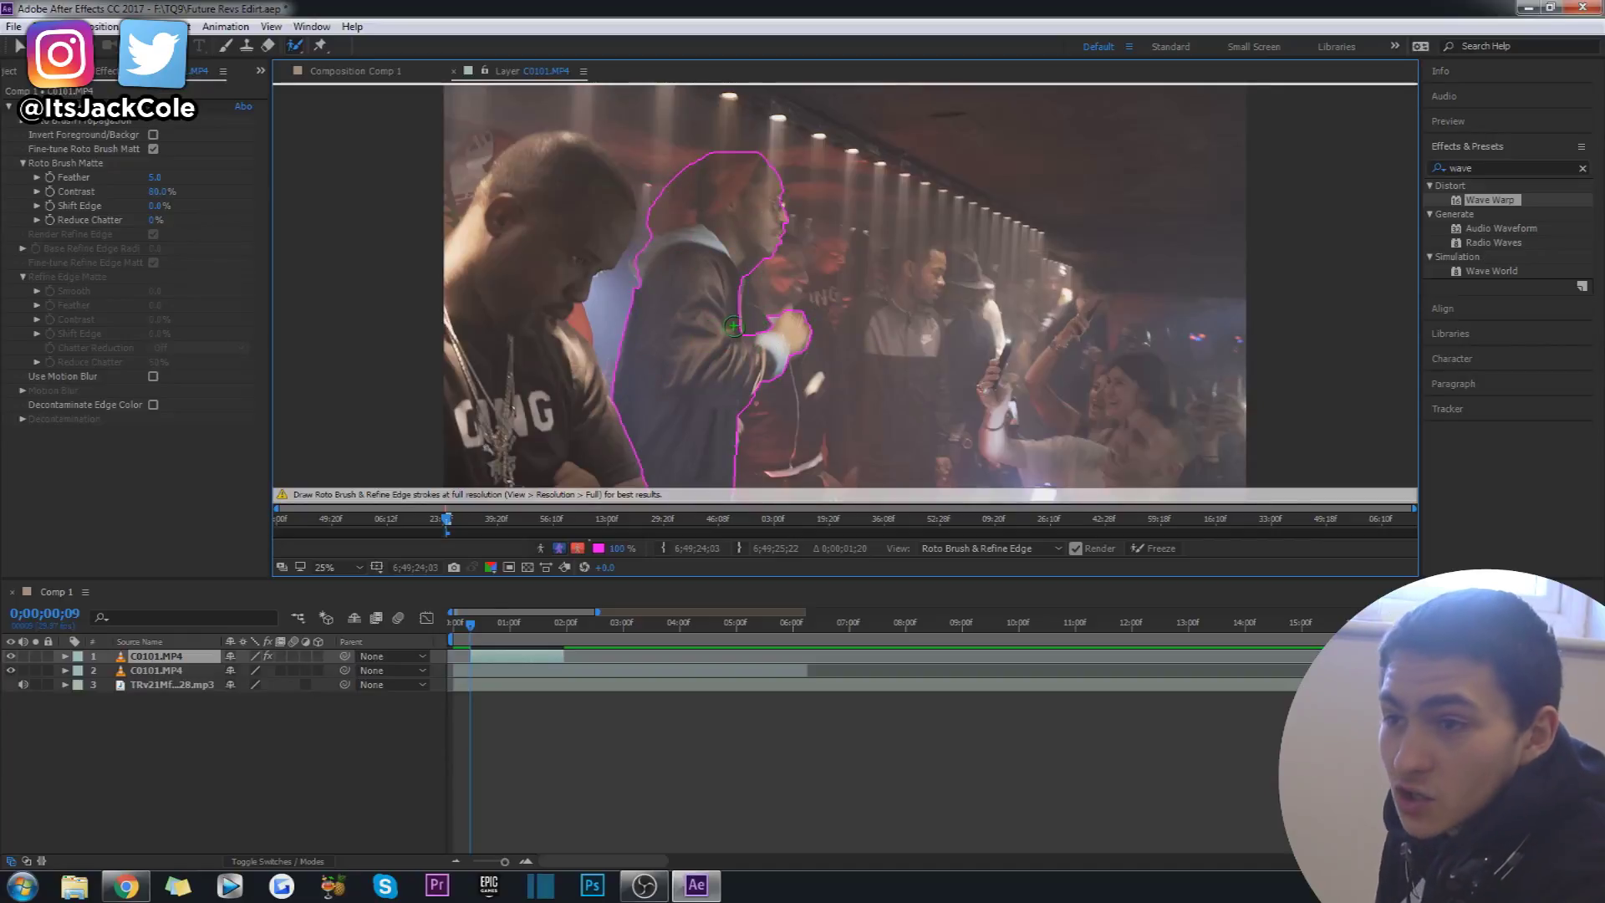
mouse_move(757, 333)
mouse_down()
mouse_move(734, 348)
mouse_move(770, 266)
mouse_move(757, 309)
mouse_up()
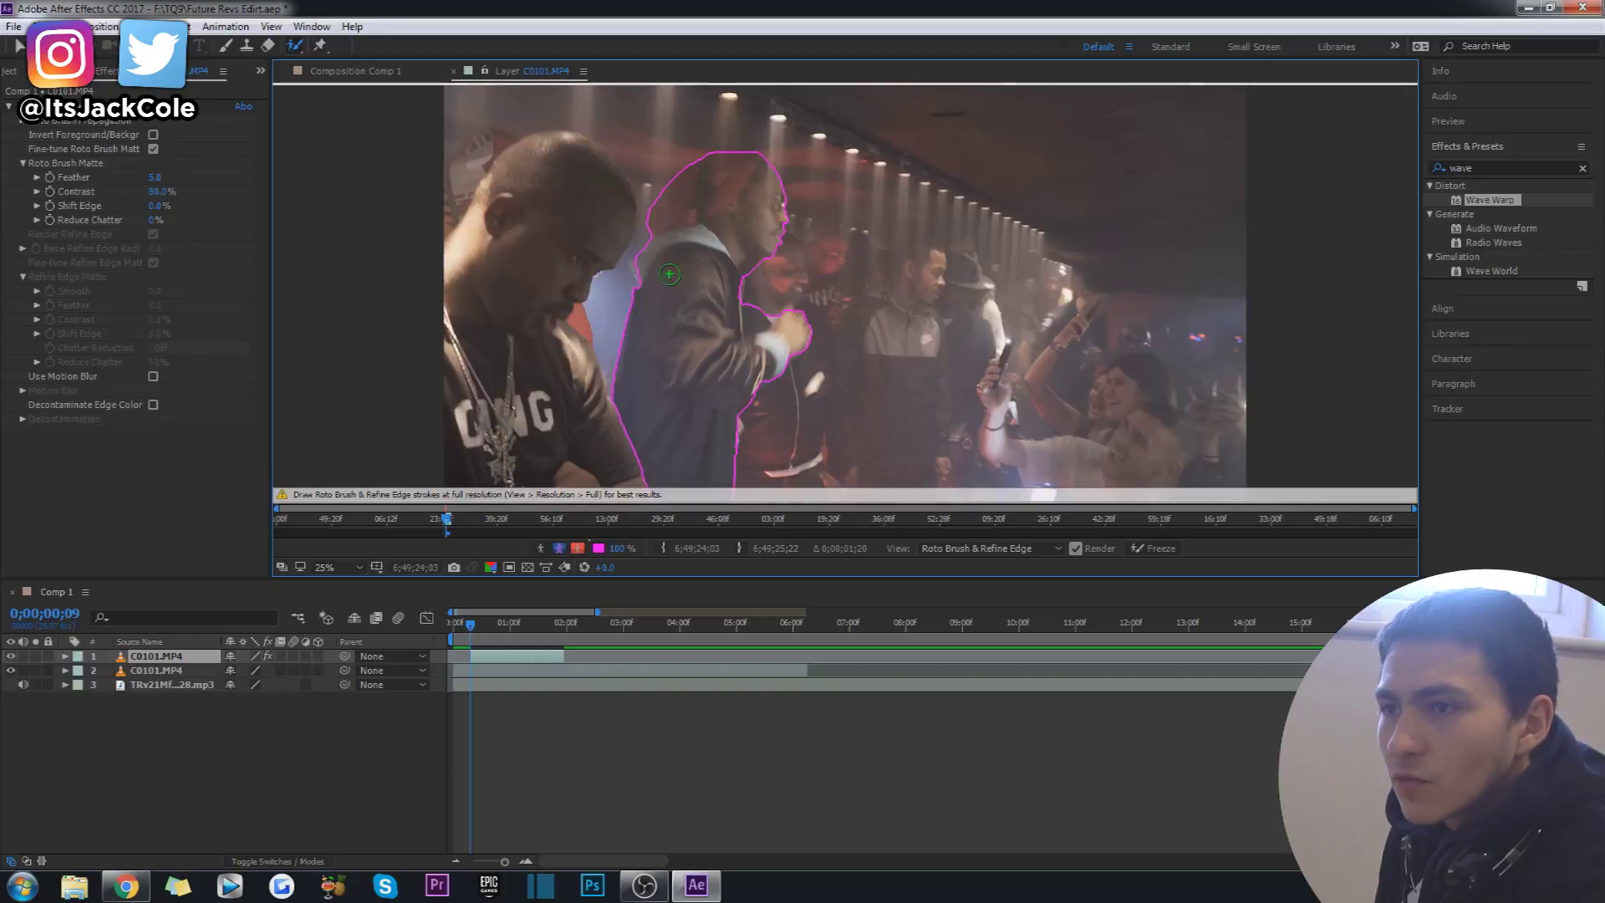
drag(636, 263, 645, 268)
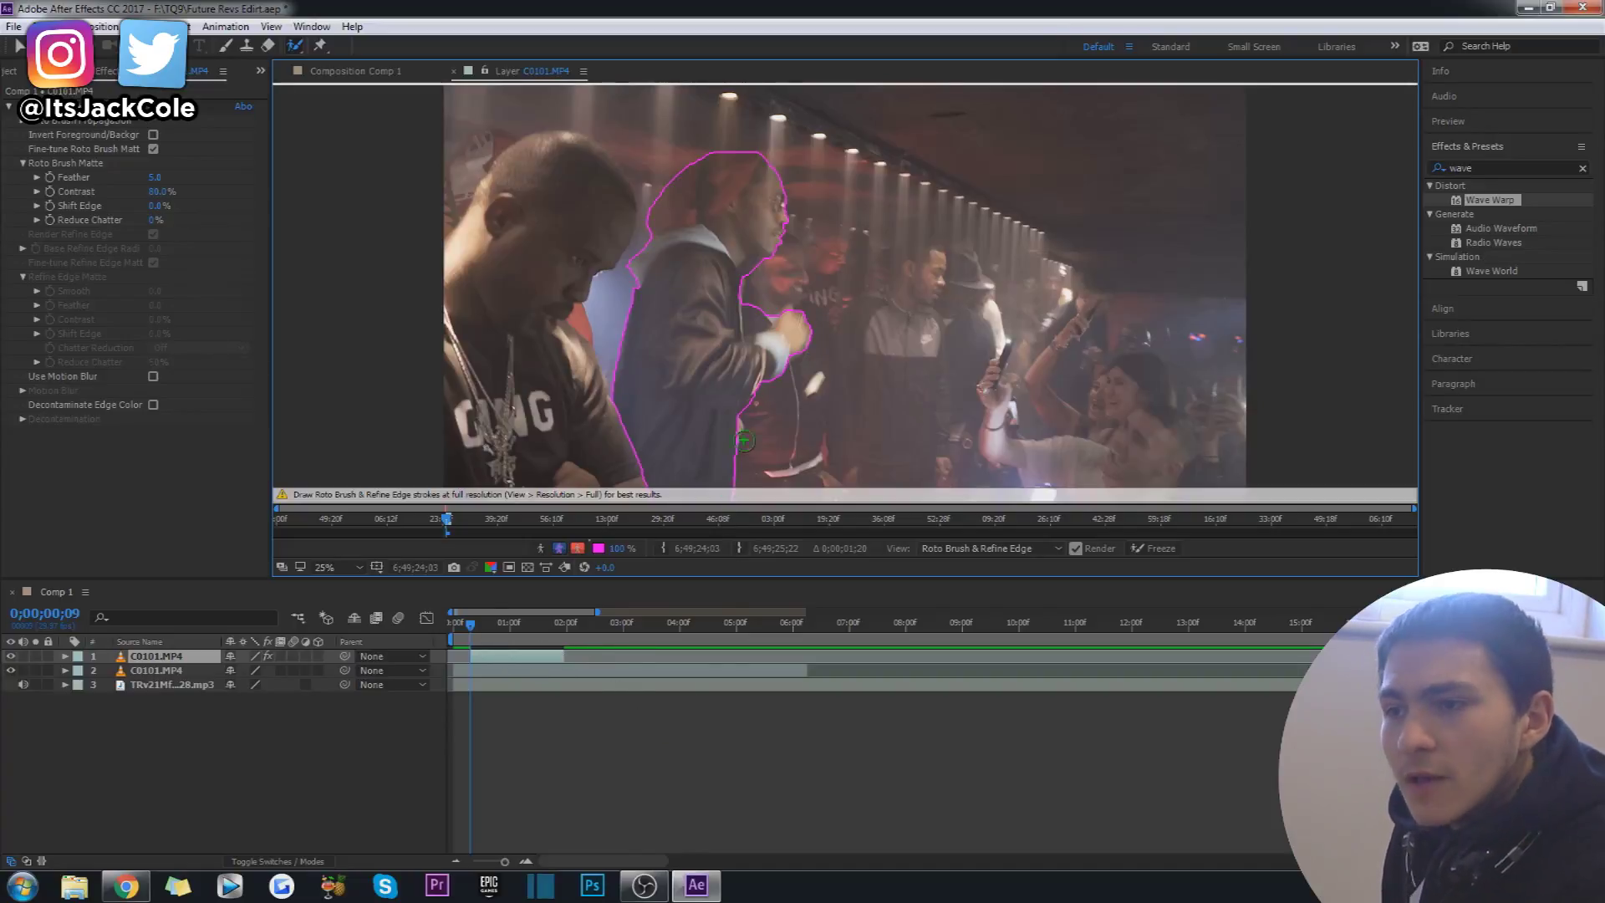
scroll(744, 440, up, 4)
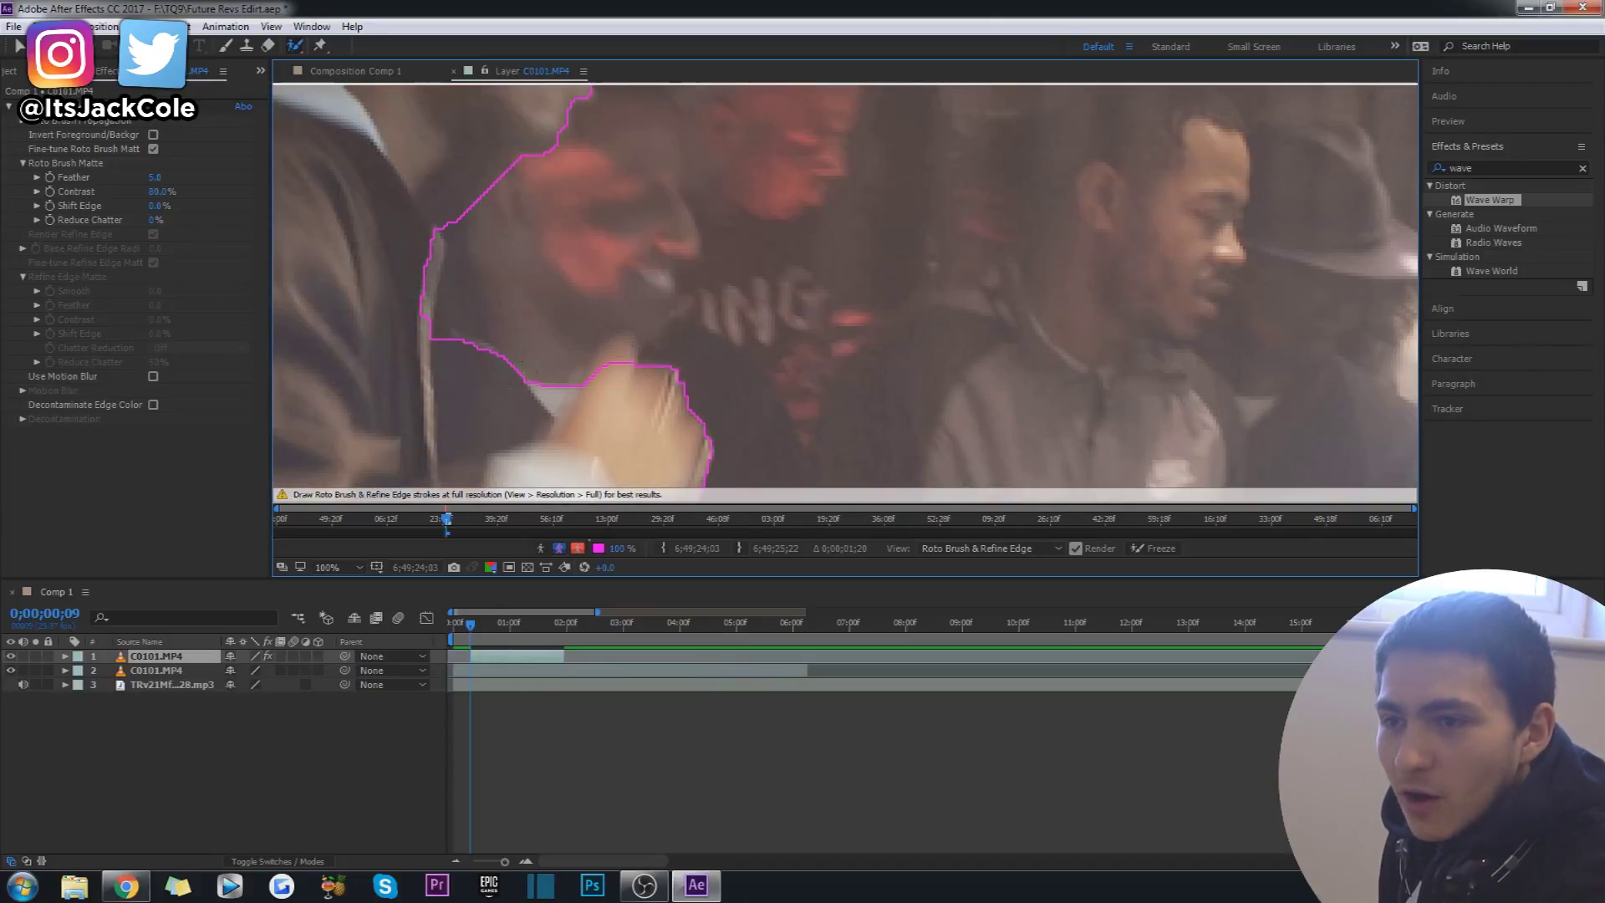
scroll(596, 346, down, 4)
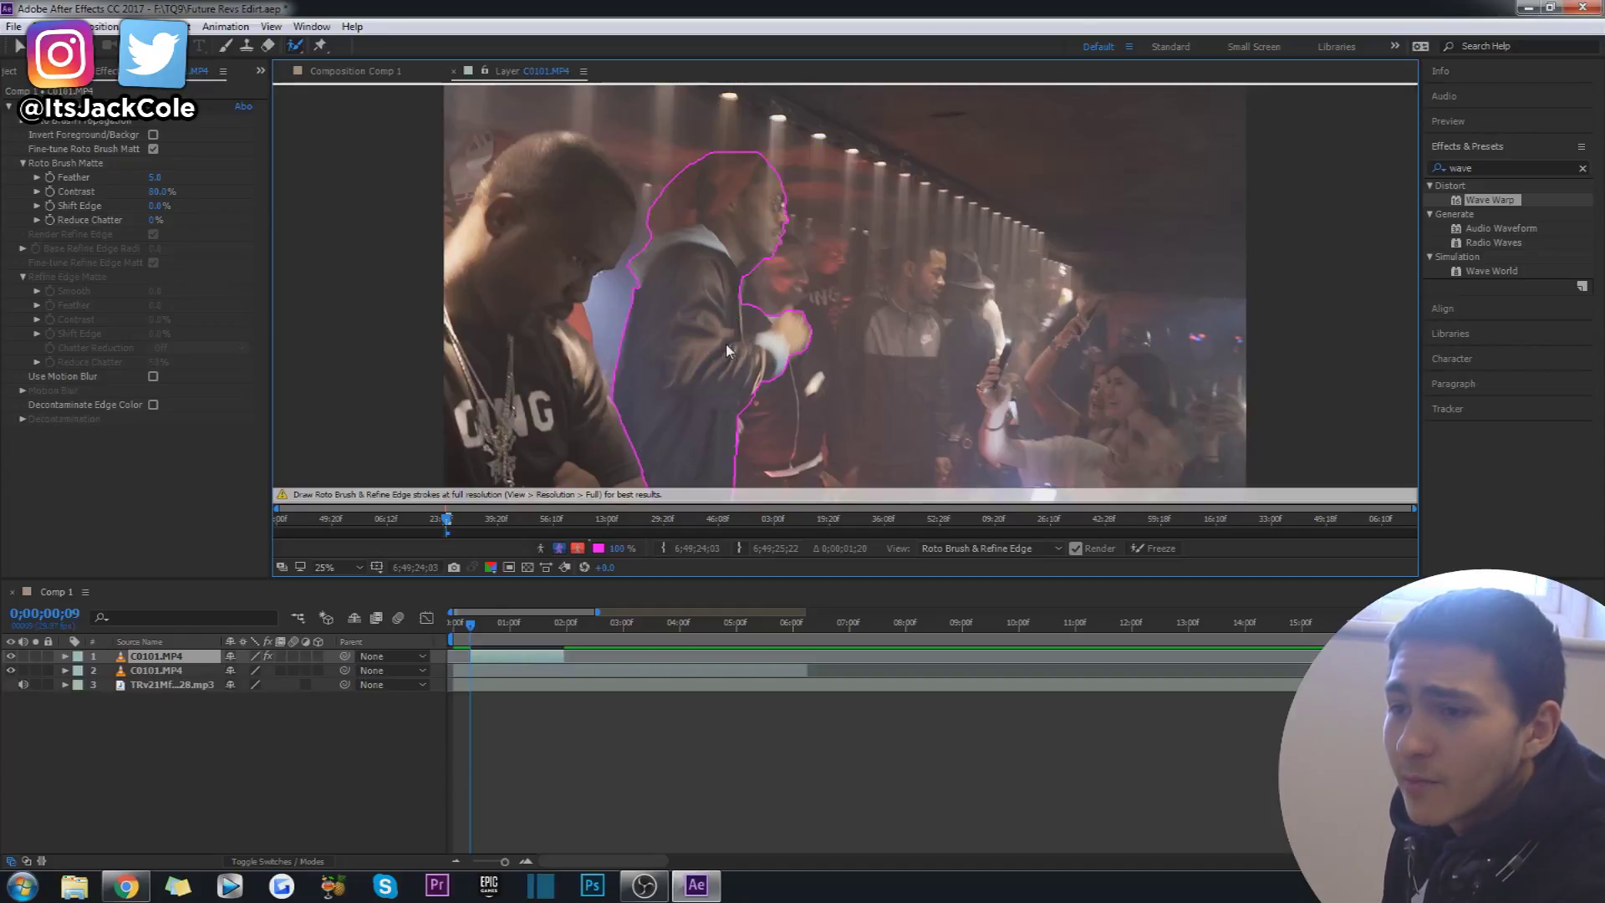
Step forward and back through frames to check the propagated outline, landing on frame 10.
key(Page_Down)
key(Page_Down)
key(Page_Down)
key(Page_Down)
key(Page_Up)
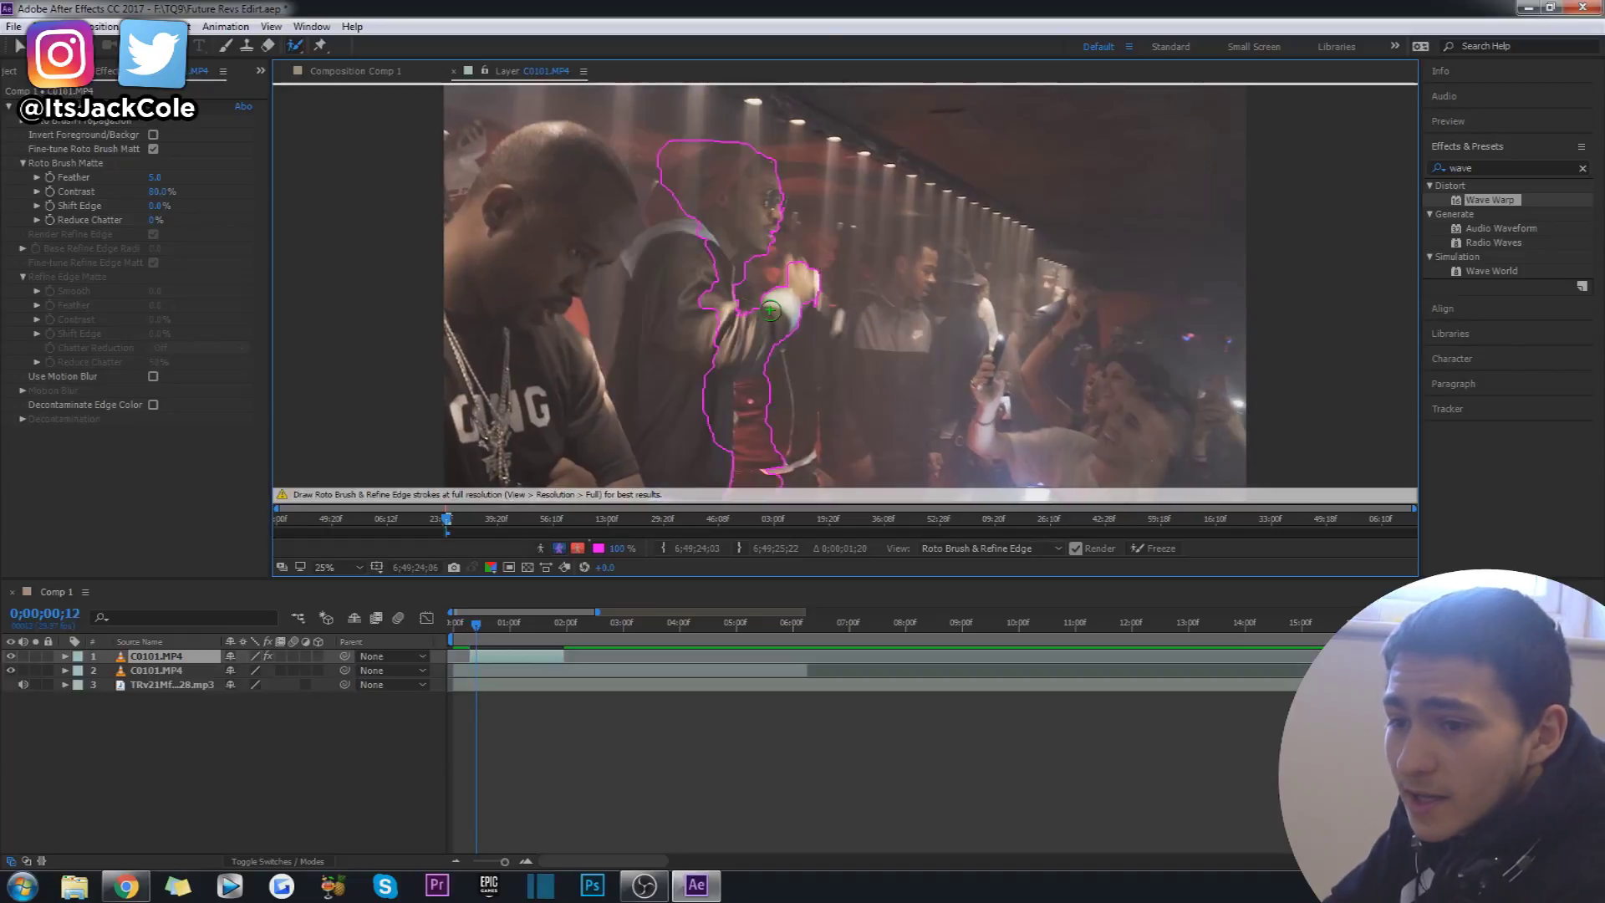
key(Page_Up)
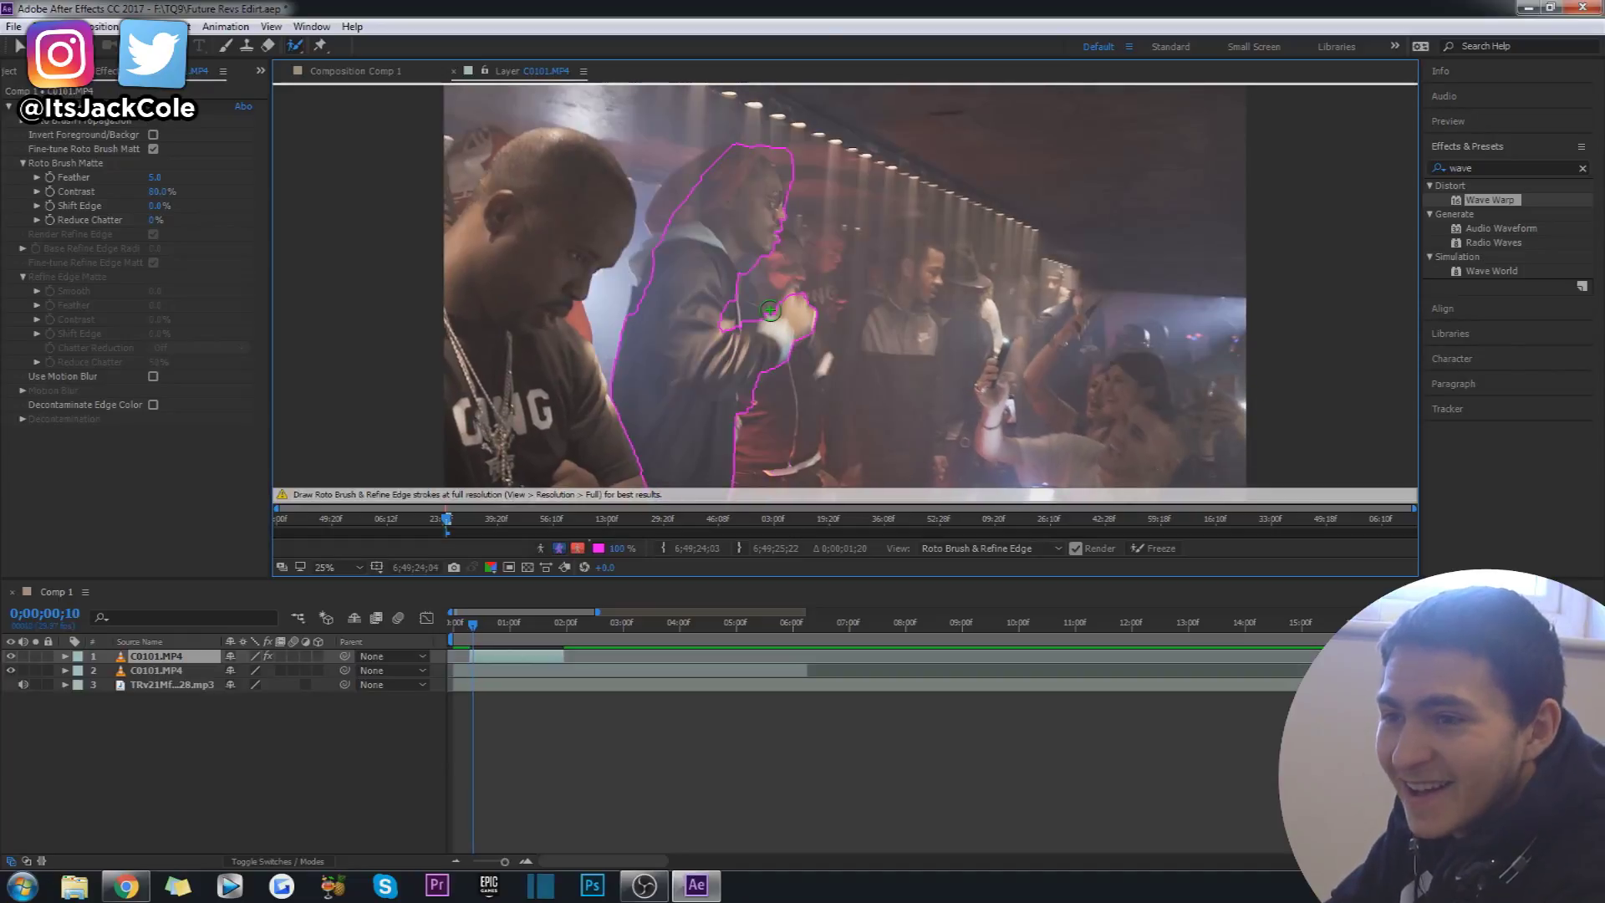
key(Page_Up)
key(Page_Down)
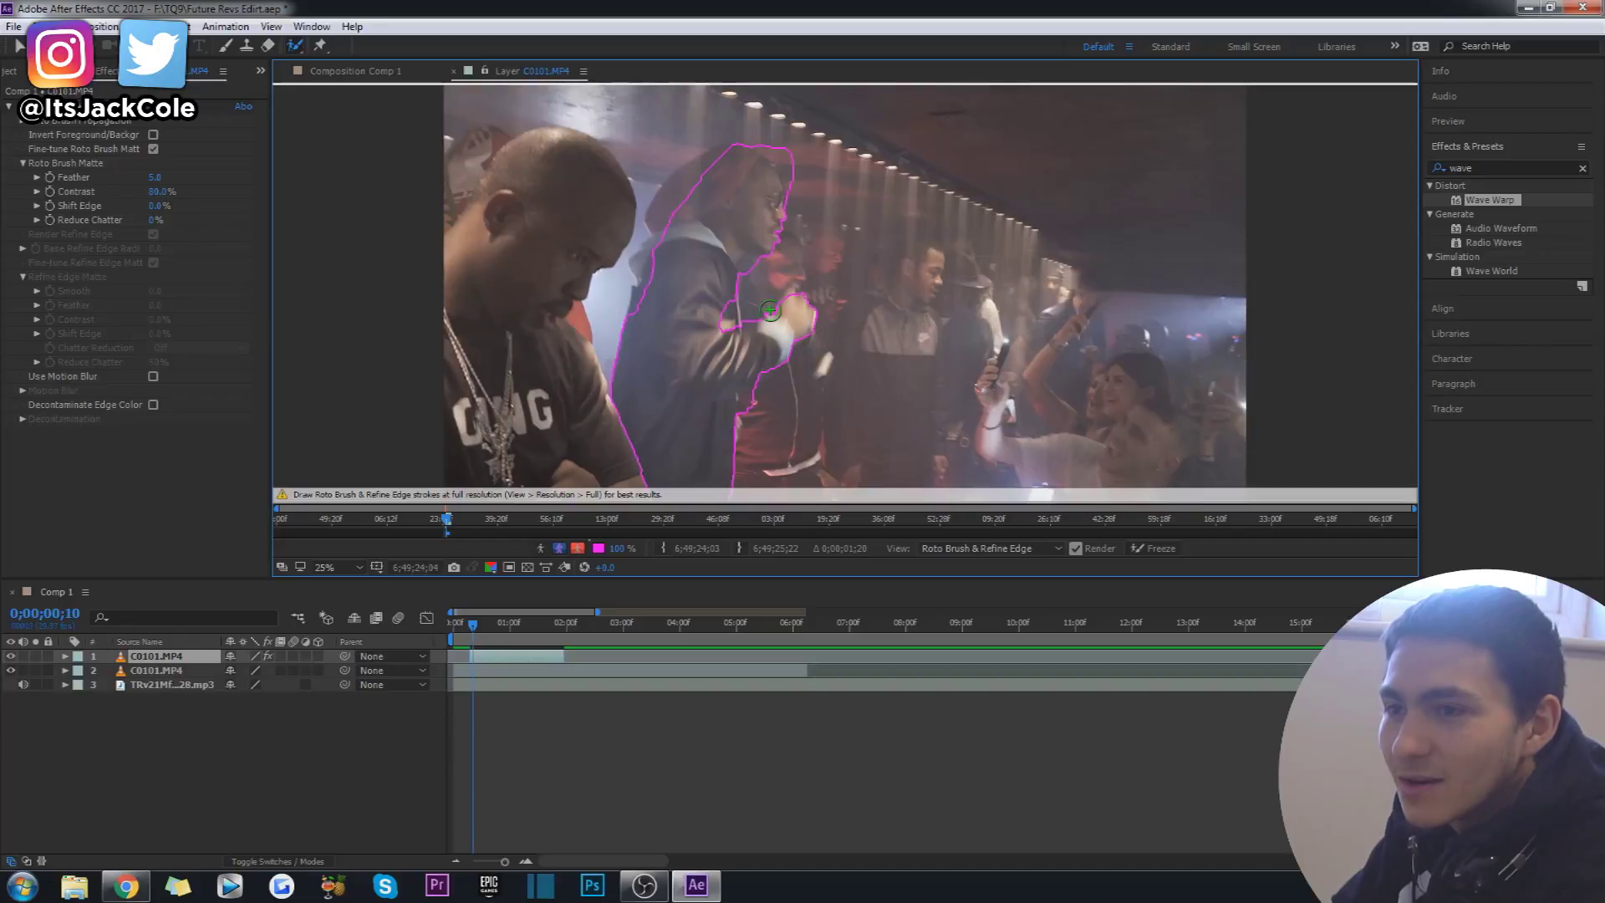
On frame 10, add the rapper's shoulder, head and arm back into the outline, then advance to frame 11.
drag(707, 255, 636, 272)
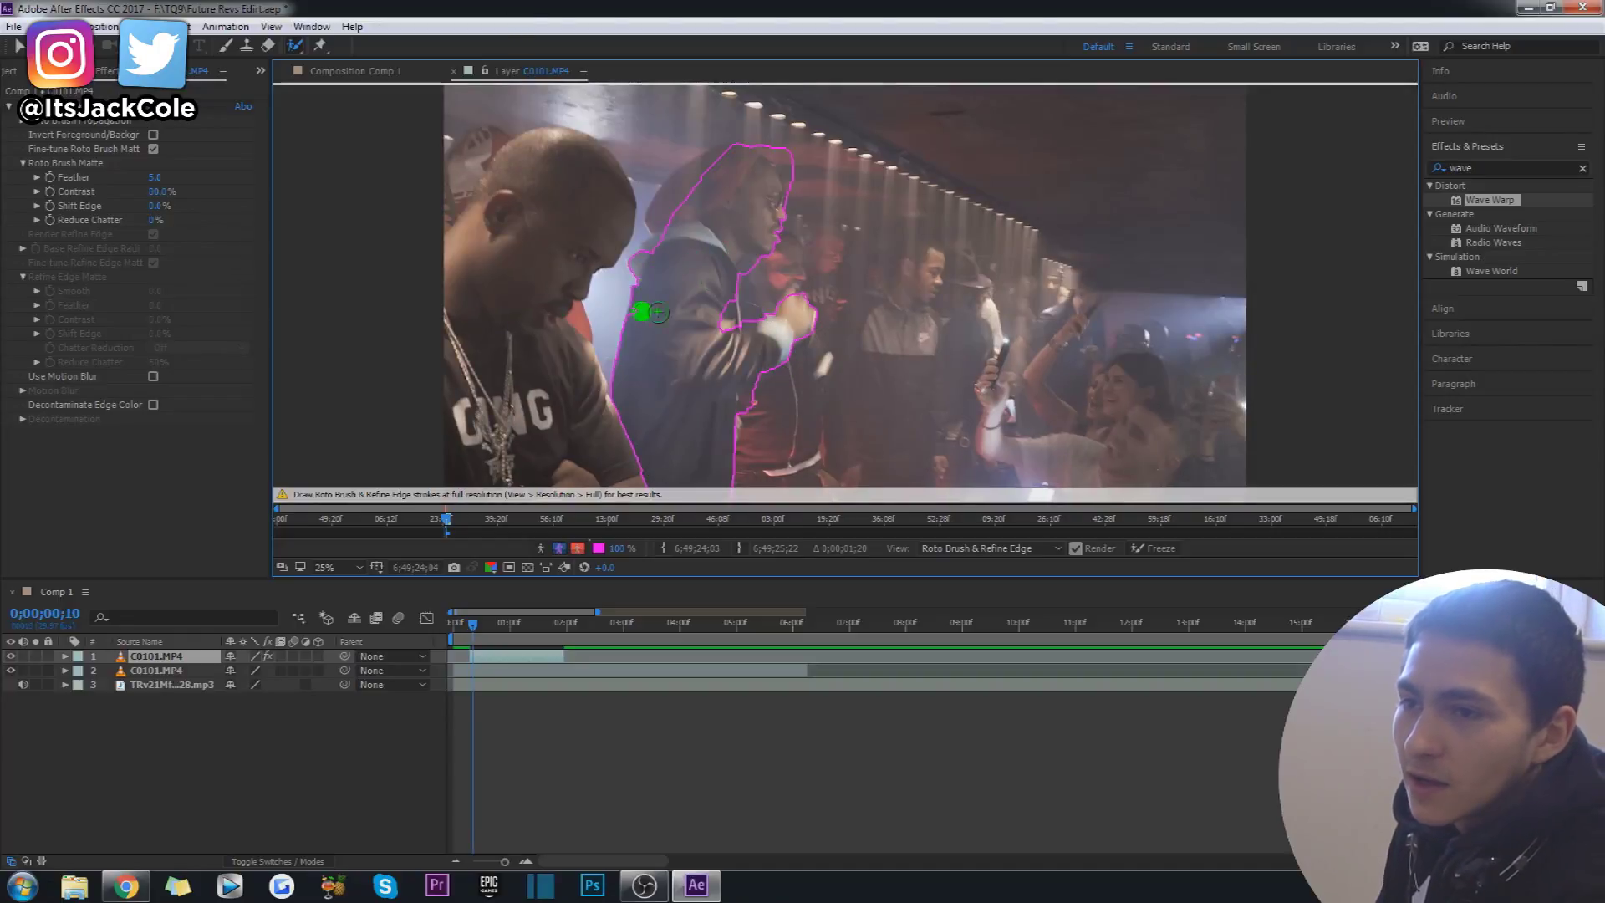
mouse_move(645, 304)
mouse_down()
mouse_move(719, 165)
mouse_move(785, 144)
mouse_move(795, 197)
mouse_up()
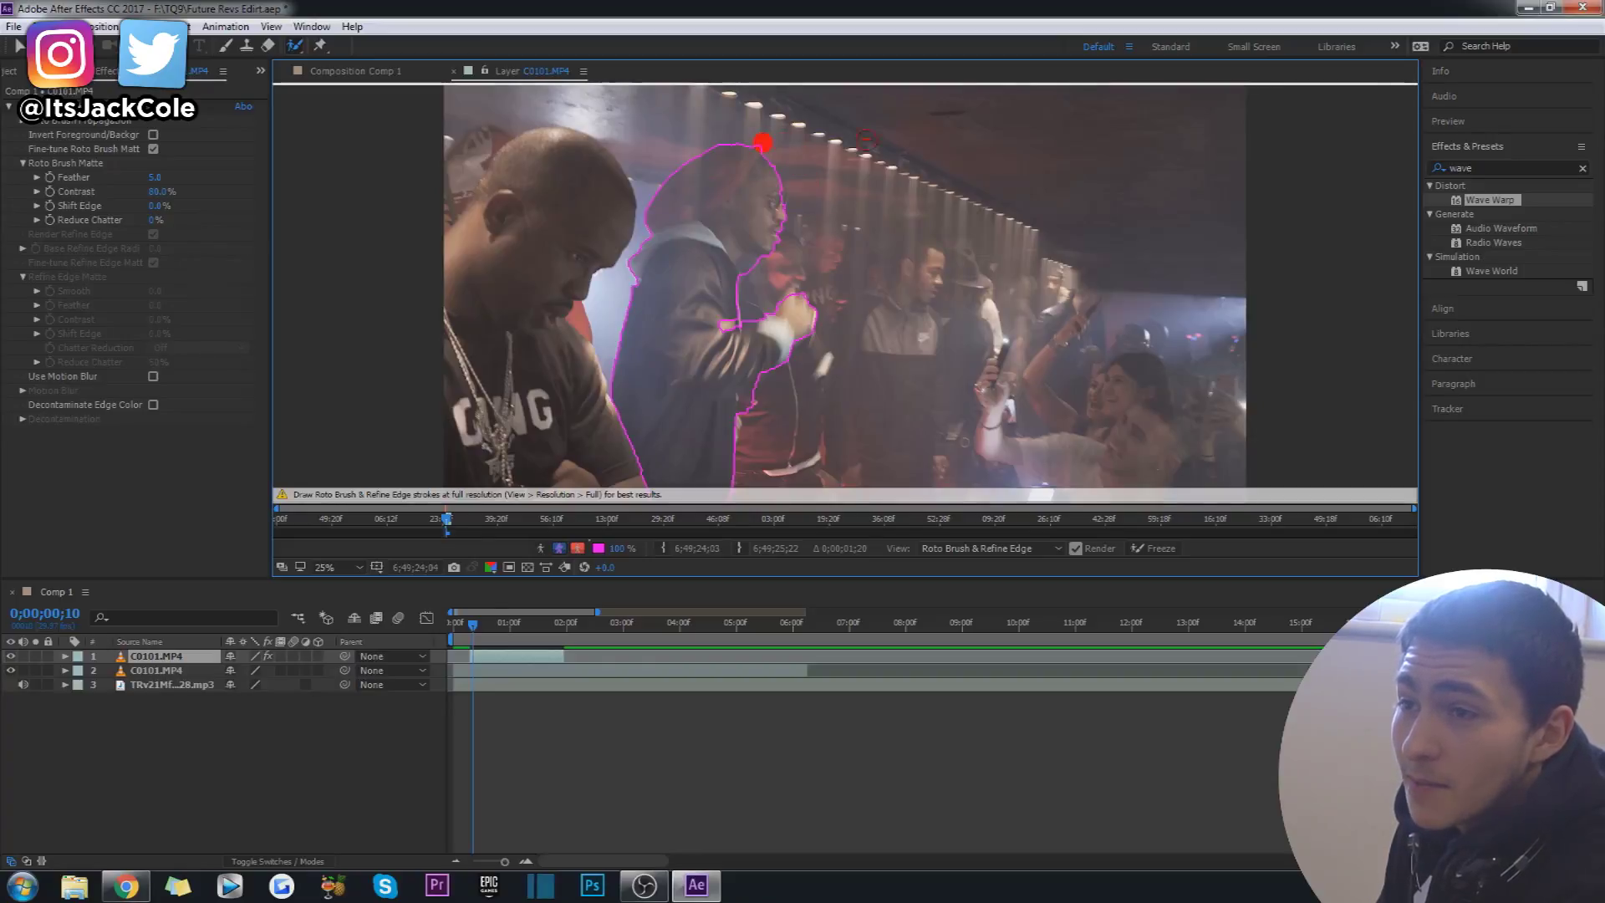
drag(712, 326, 759, 348)
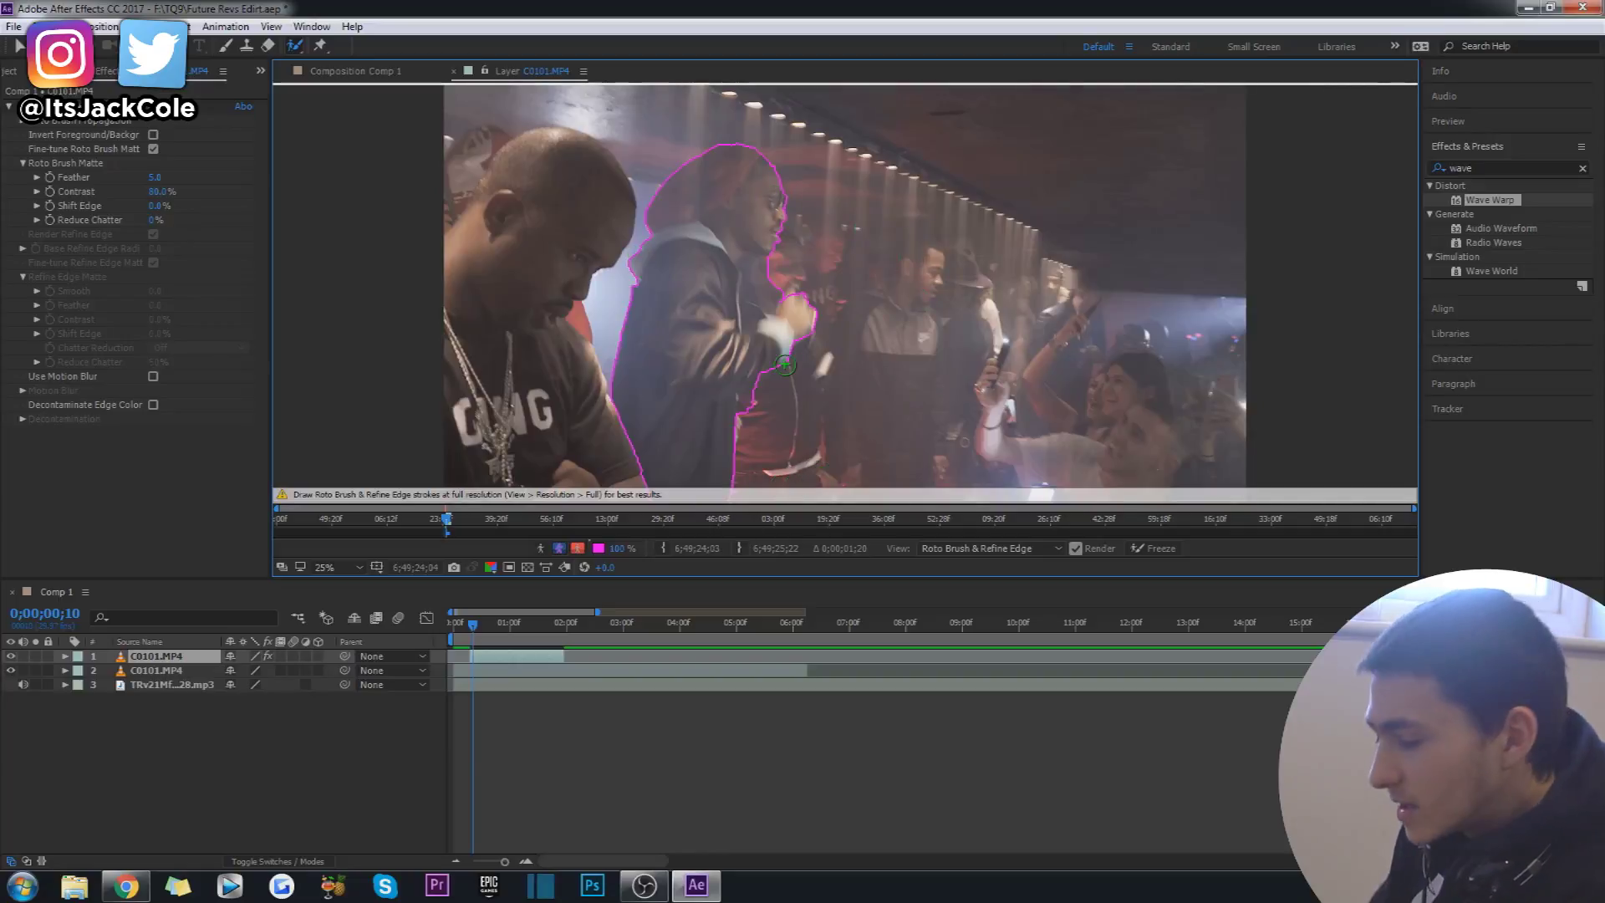
key(Page_Down)
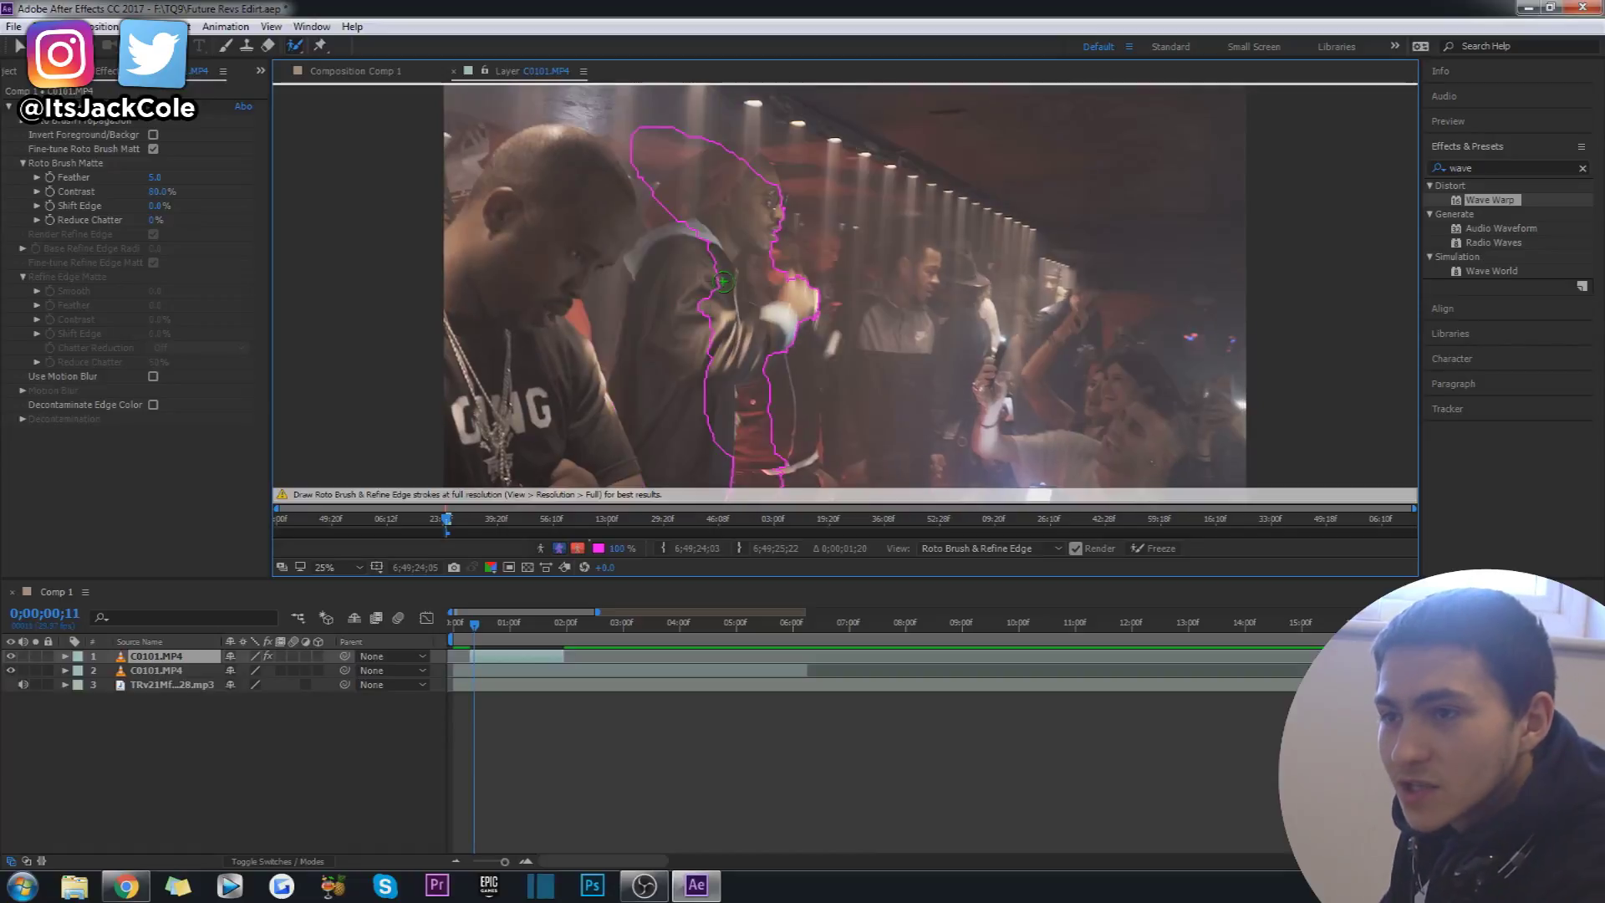
Add the rapper's back to the matte and trim background from above his head and beside his torso and fist.
drag(698, 205, 661, 388)
alt+click(605, 274)
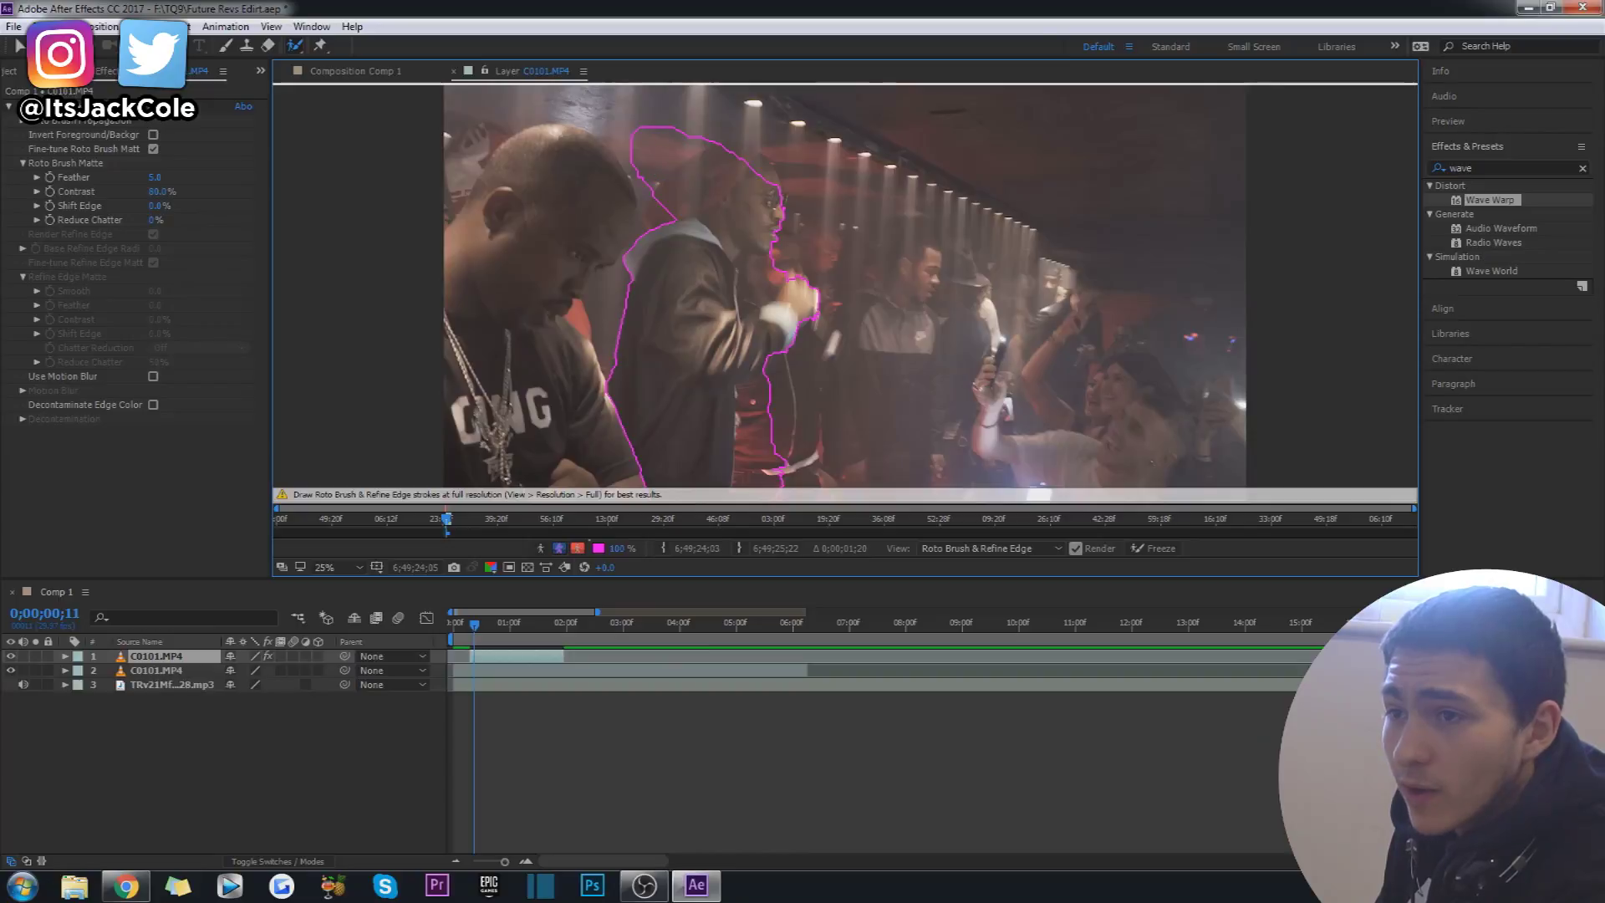
drag(667, 123, 642, 186)
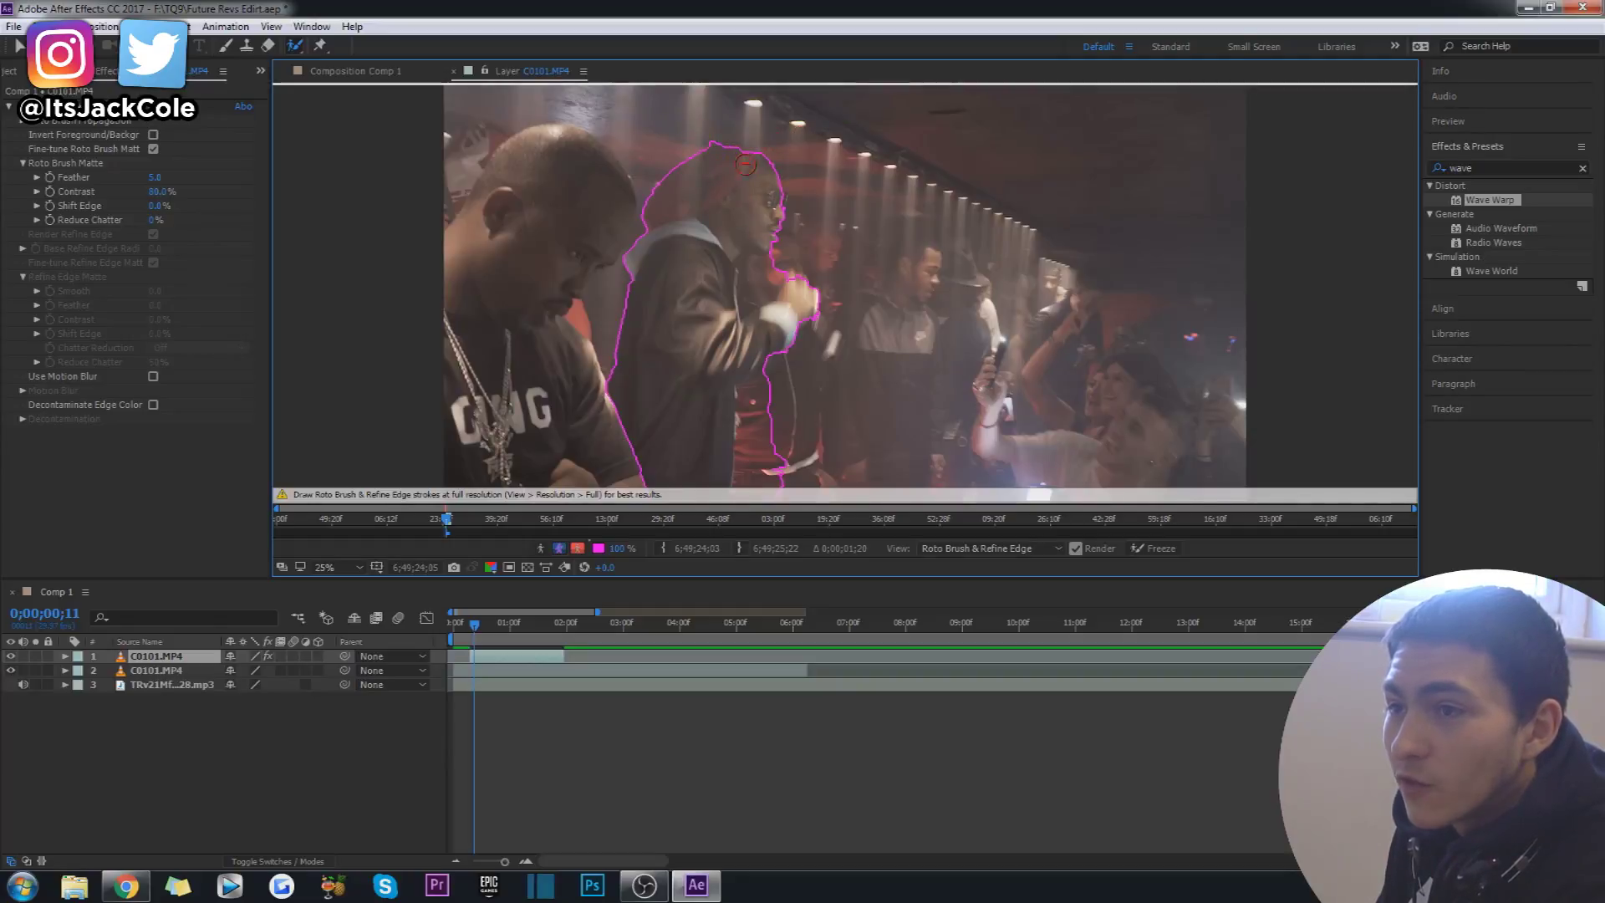
drag(745, 165, 744, 158)
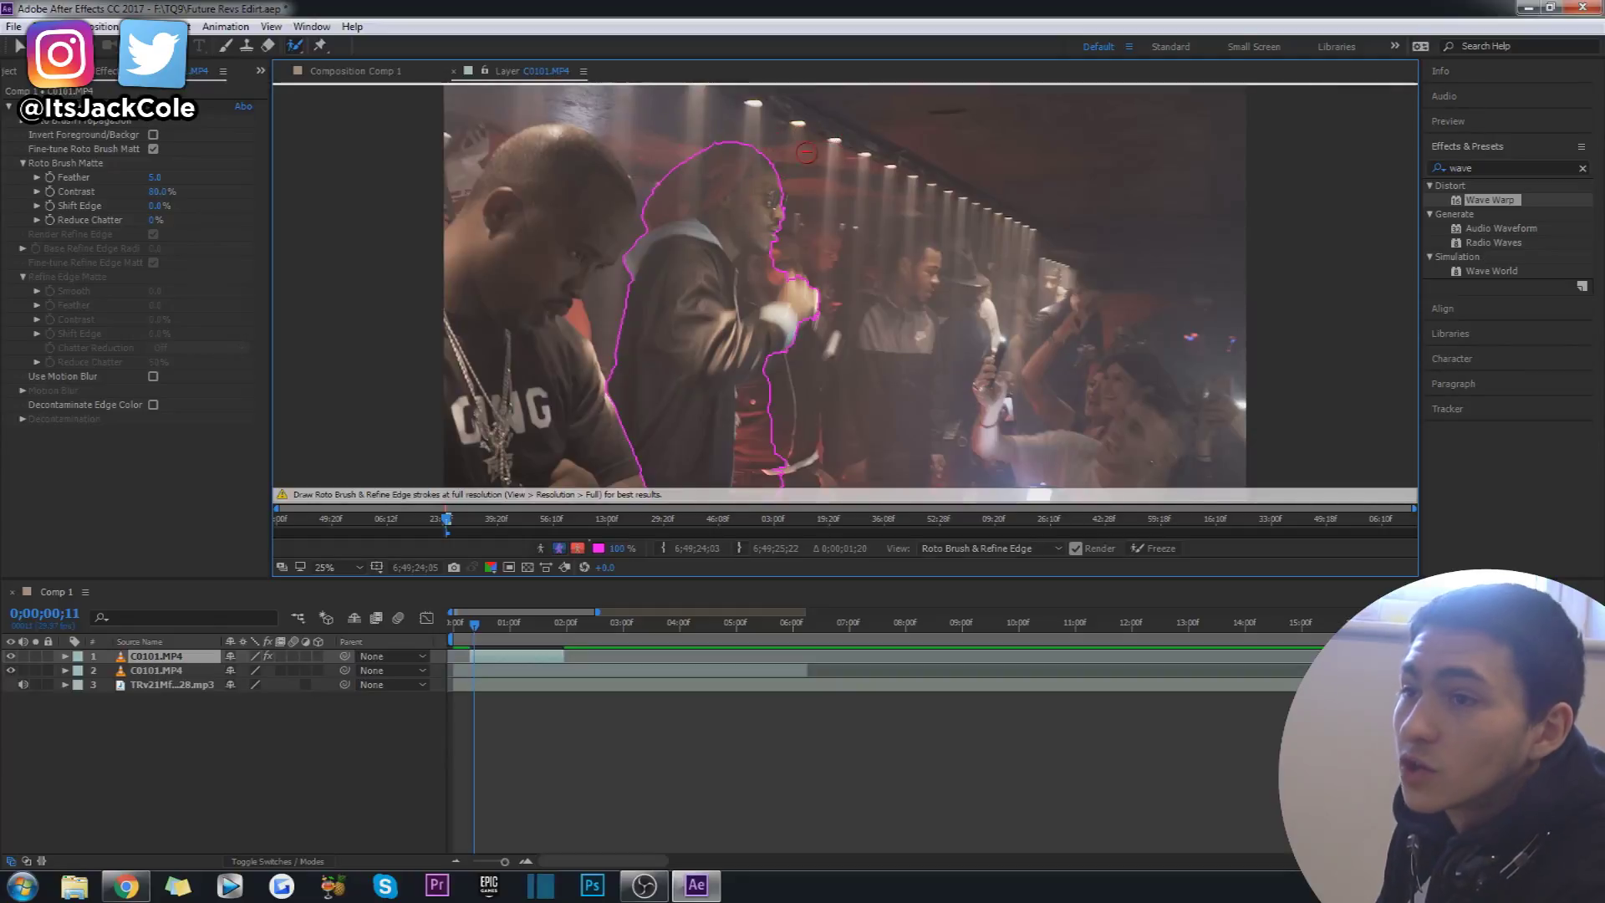
drag(762, 274, 767, 279)
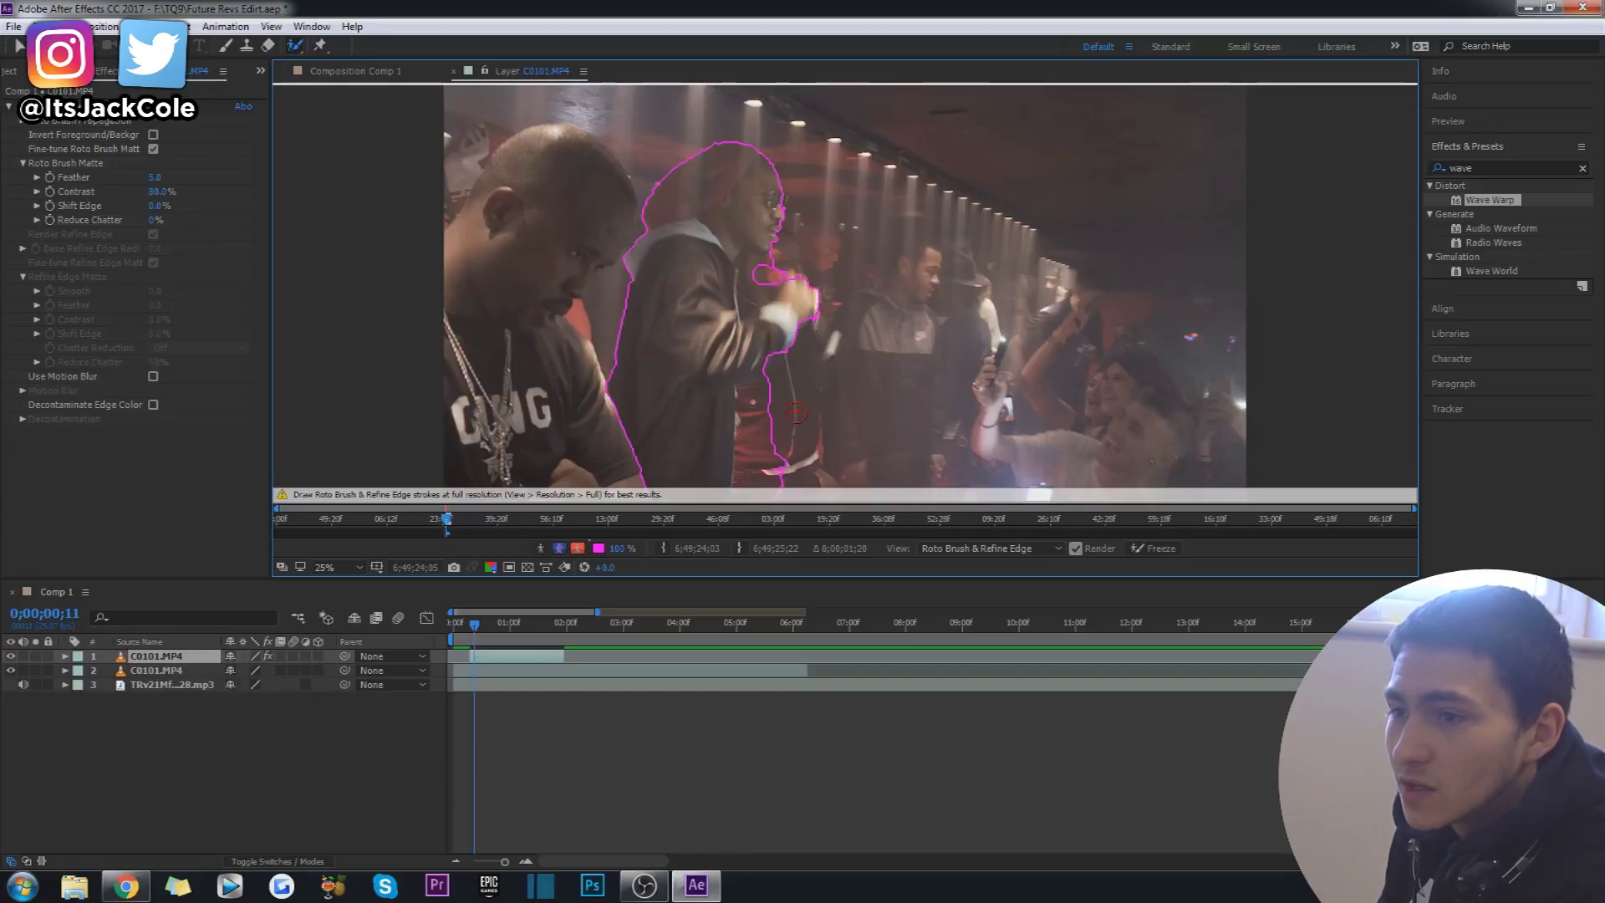
drag(784, 409, 771, 485)
mouse_move(753, 386)
mouse_down()
mouse_move(783, 413)
mouse_move(725, 353)
mouse_move(867, 359)
mouse_move(765, 382)
mouse_up()
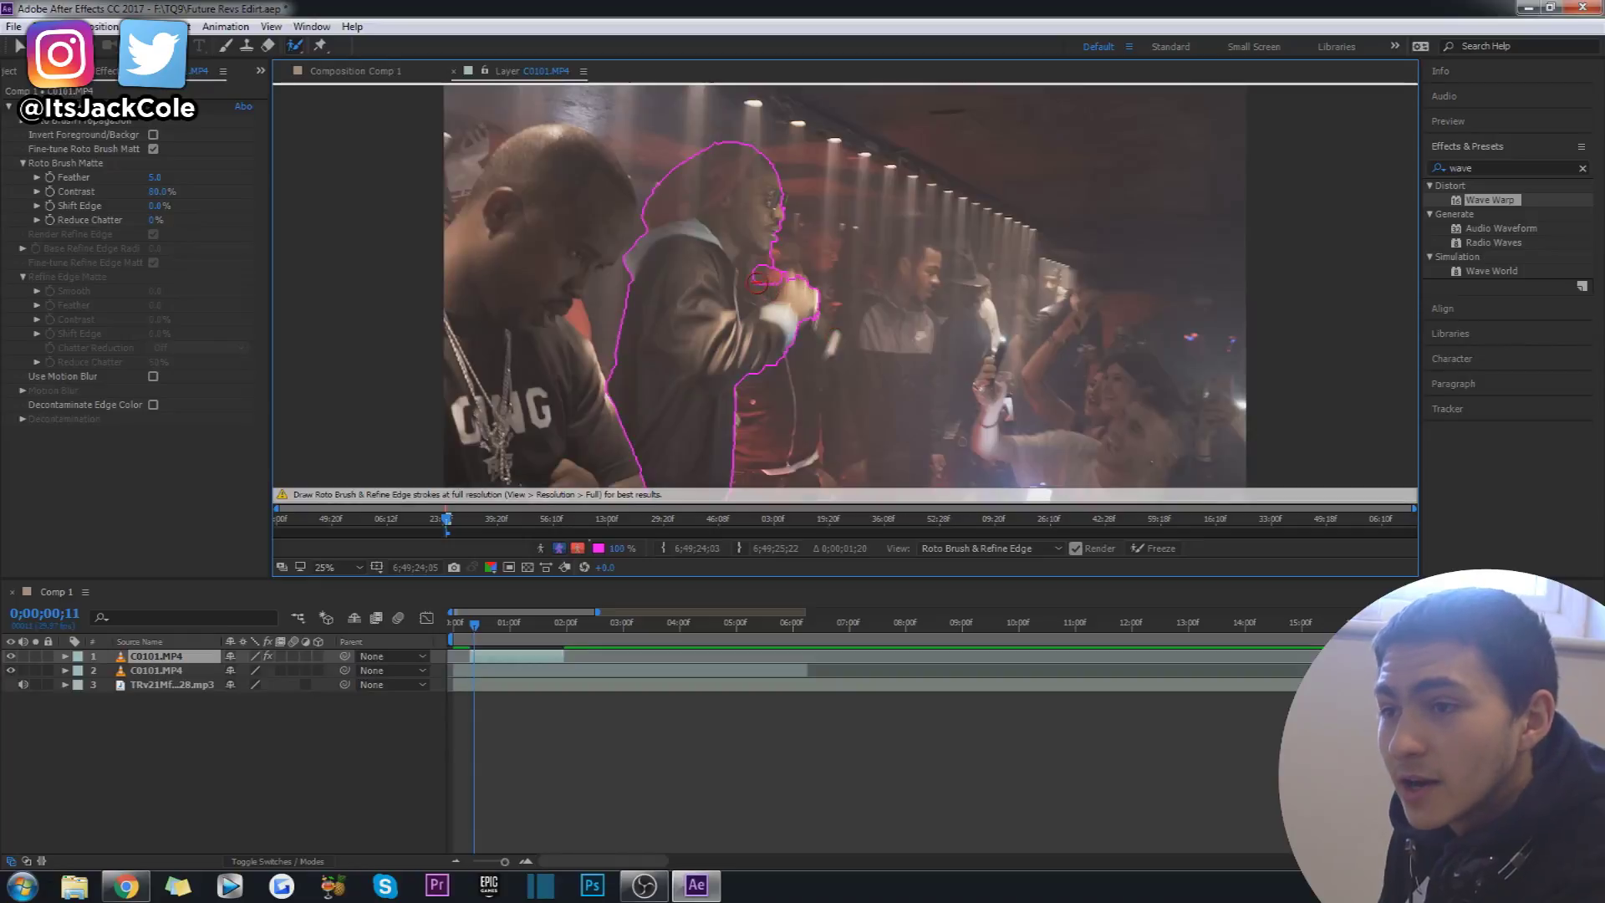
mouse_move(777, 296)
mouse_down()
mouse_move(755, 278)
mouse_move(775, 284)
mouse_move(736, 312)
mouse_up()
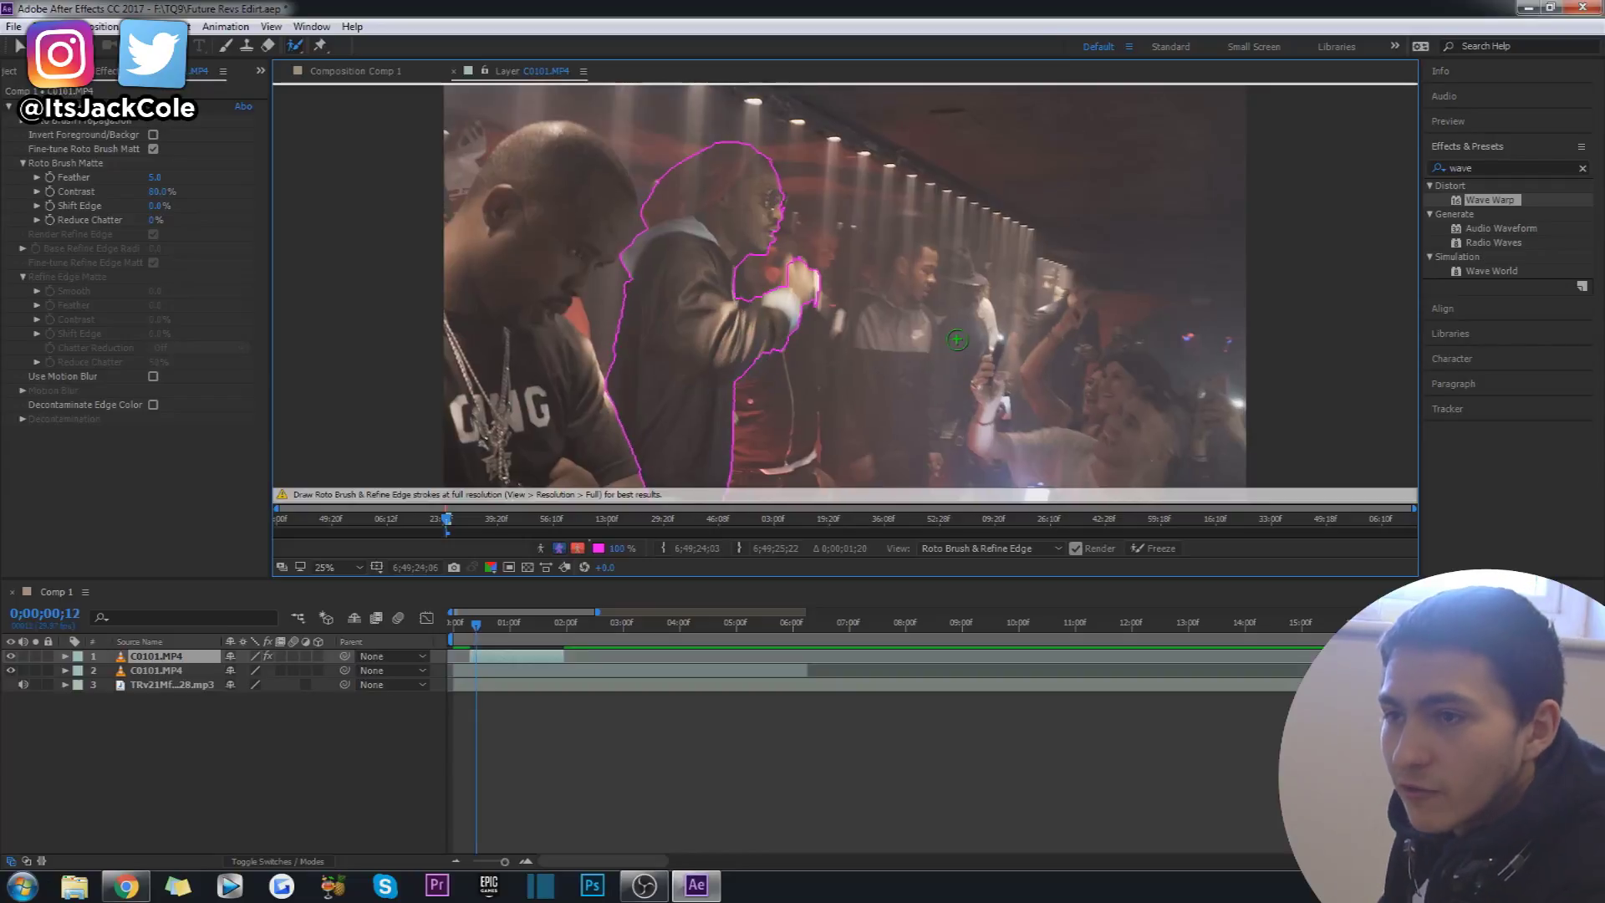
Propagate the outline ahead, then remove the left man's shirt and face and add the rapper's full jacket.
key(Page_Down)
key(Page_Down)
key(Page_Down)
key(Page_Down)
key(Page_Down)
key(Page_Down)
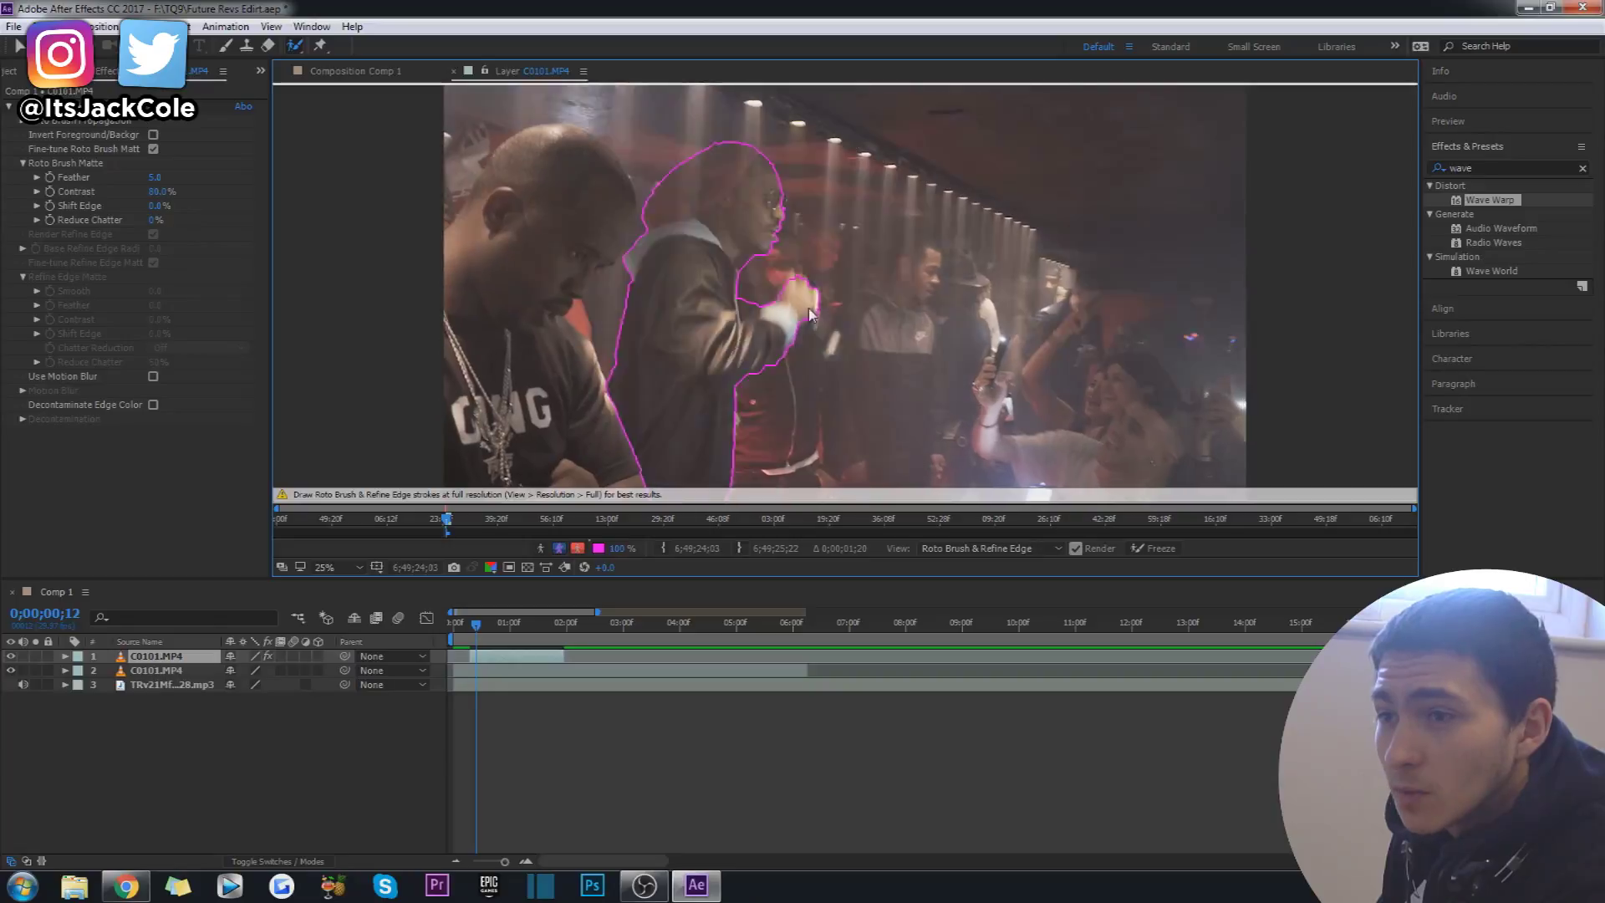
key(Page_Up)
key(Page_Up)
key(Page_Up)
key(Page_Up)
key(Page_Up)
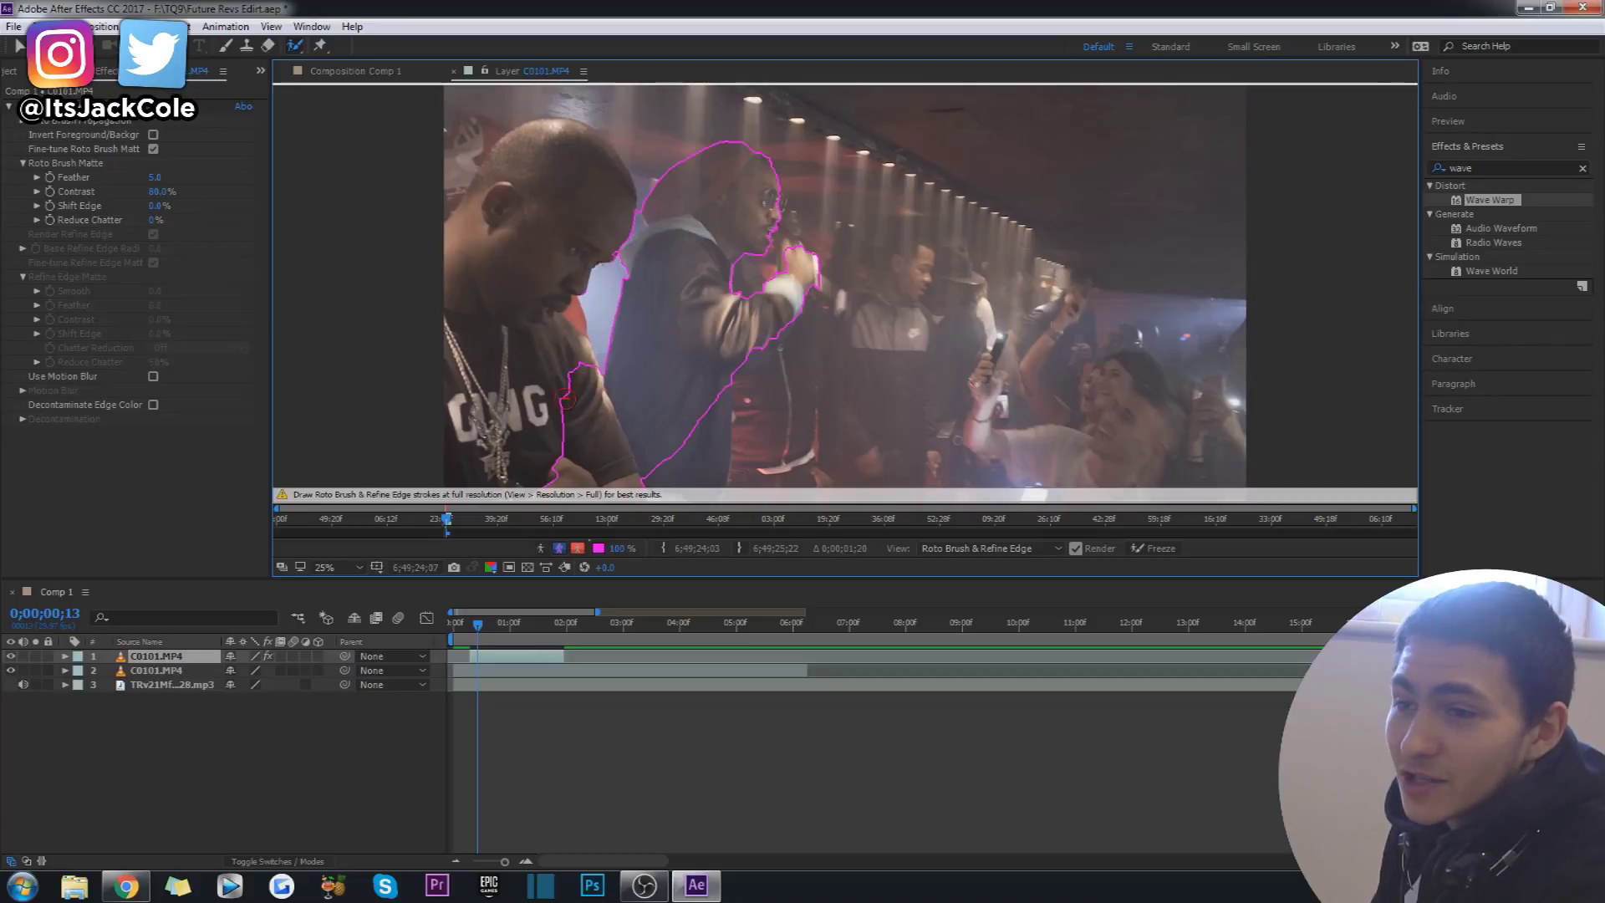
drag(545, 389, 607, 532)
drag(693, 418, 694, 501)
drag(710, 409, 724, 386)
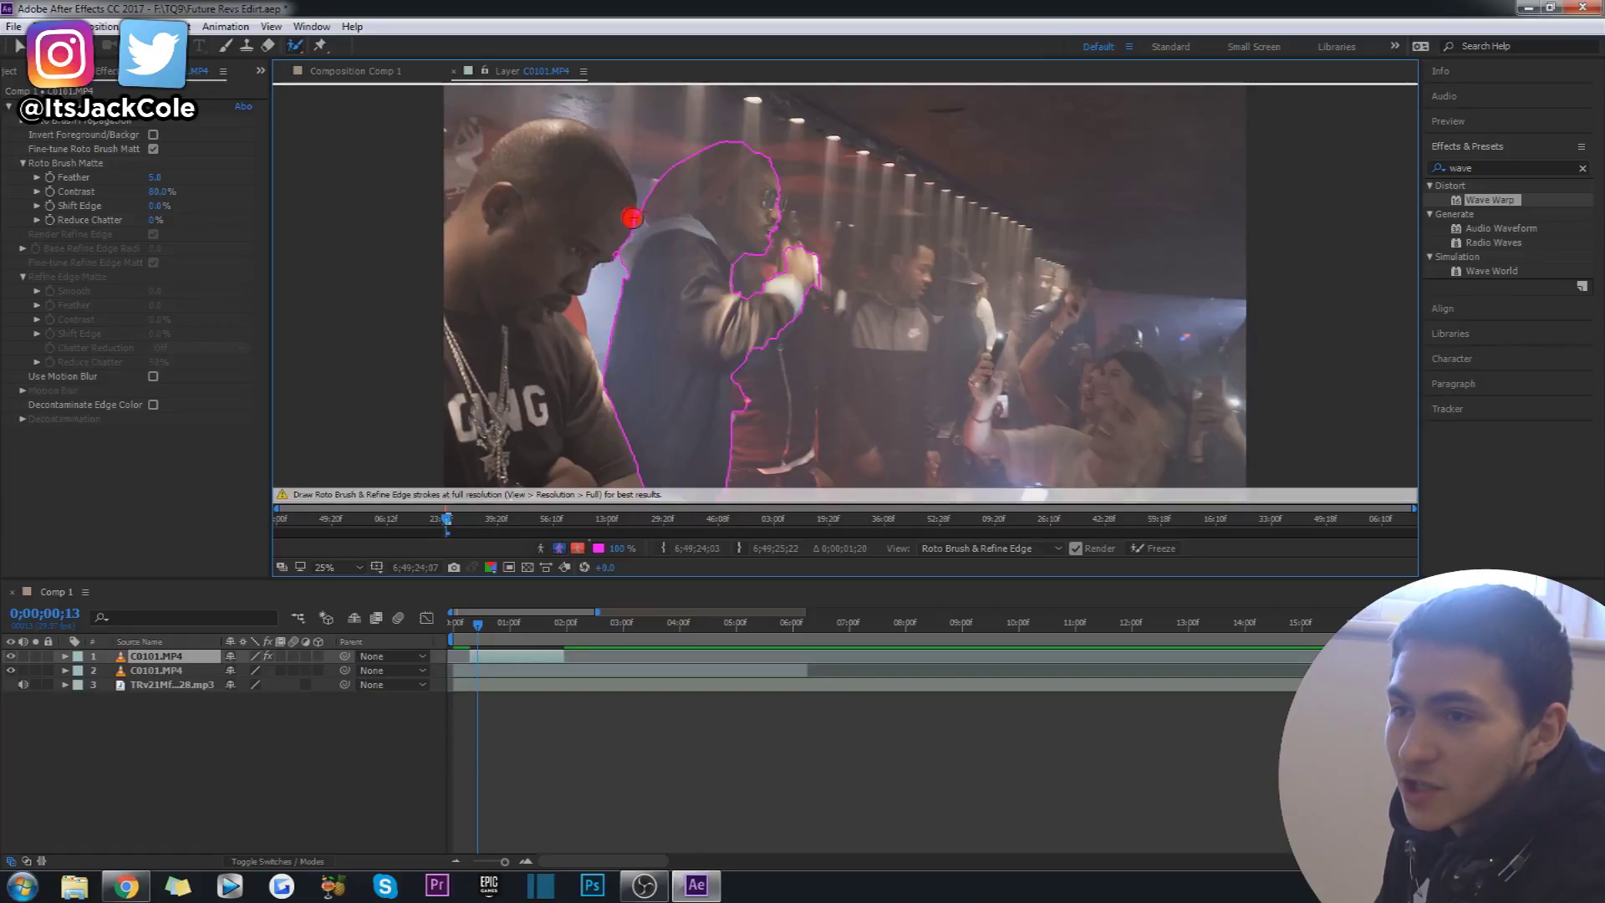
alt+click(609, 255)
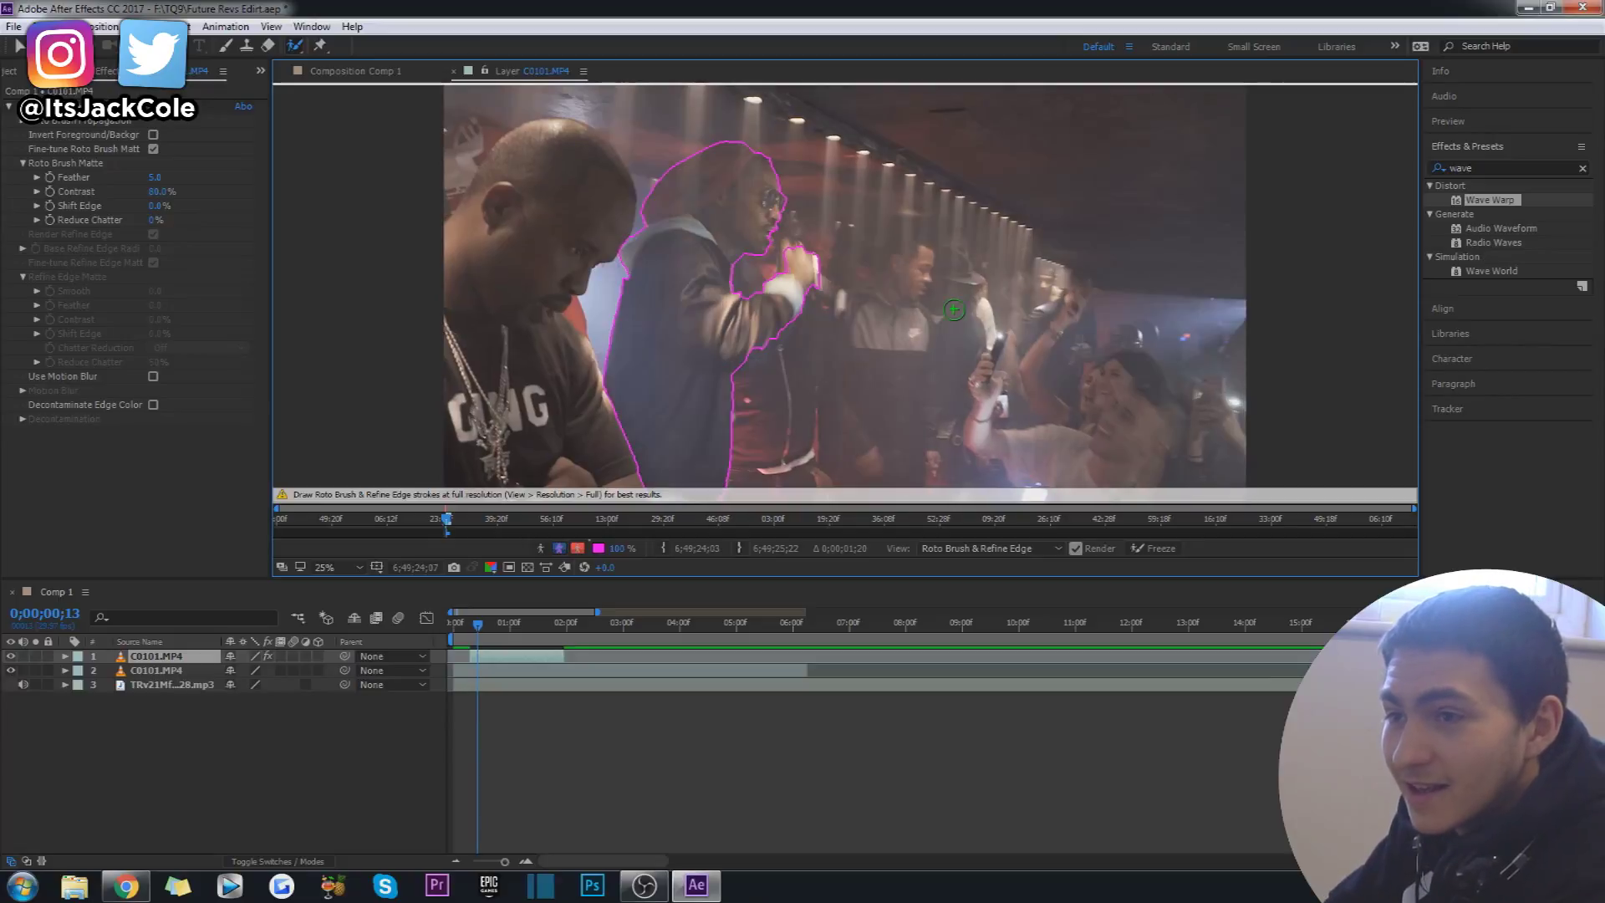
key(Page_Down)
Advance frame by frame, restoring missing jacket area and trimming stray patches from the singer's sides.
key(Page_Down)
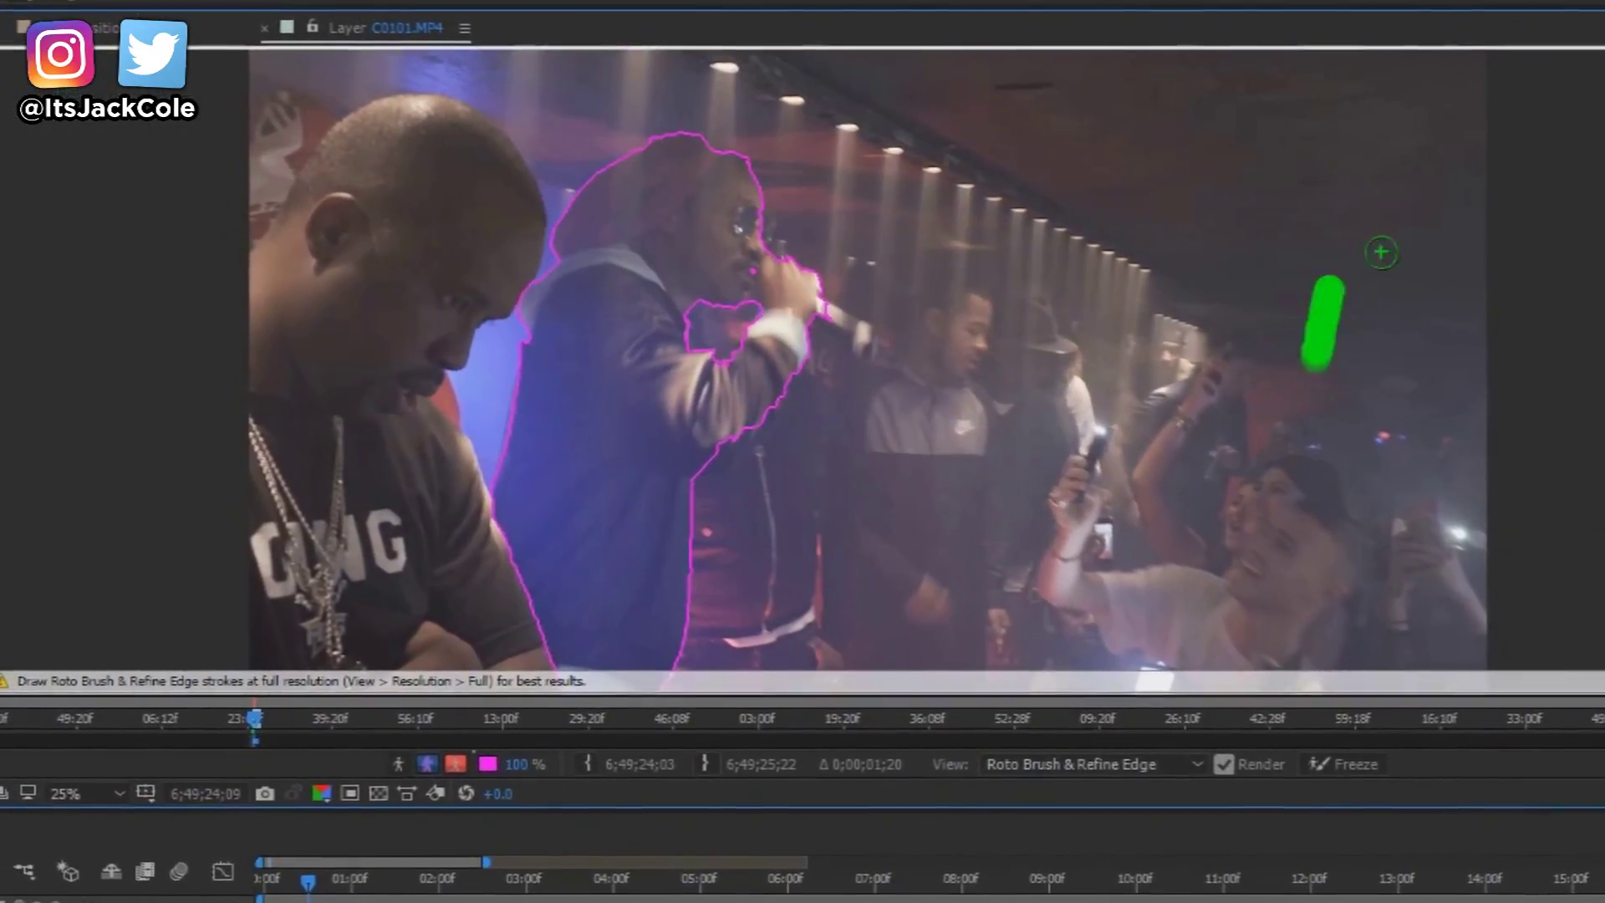
key(Page_Down)
key(Page_Down)
key(Page_Down)
key(Page_Down)
key(Page_Down)
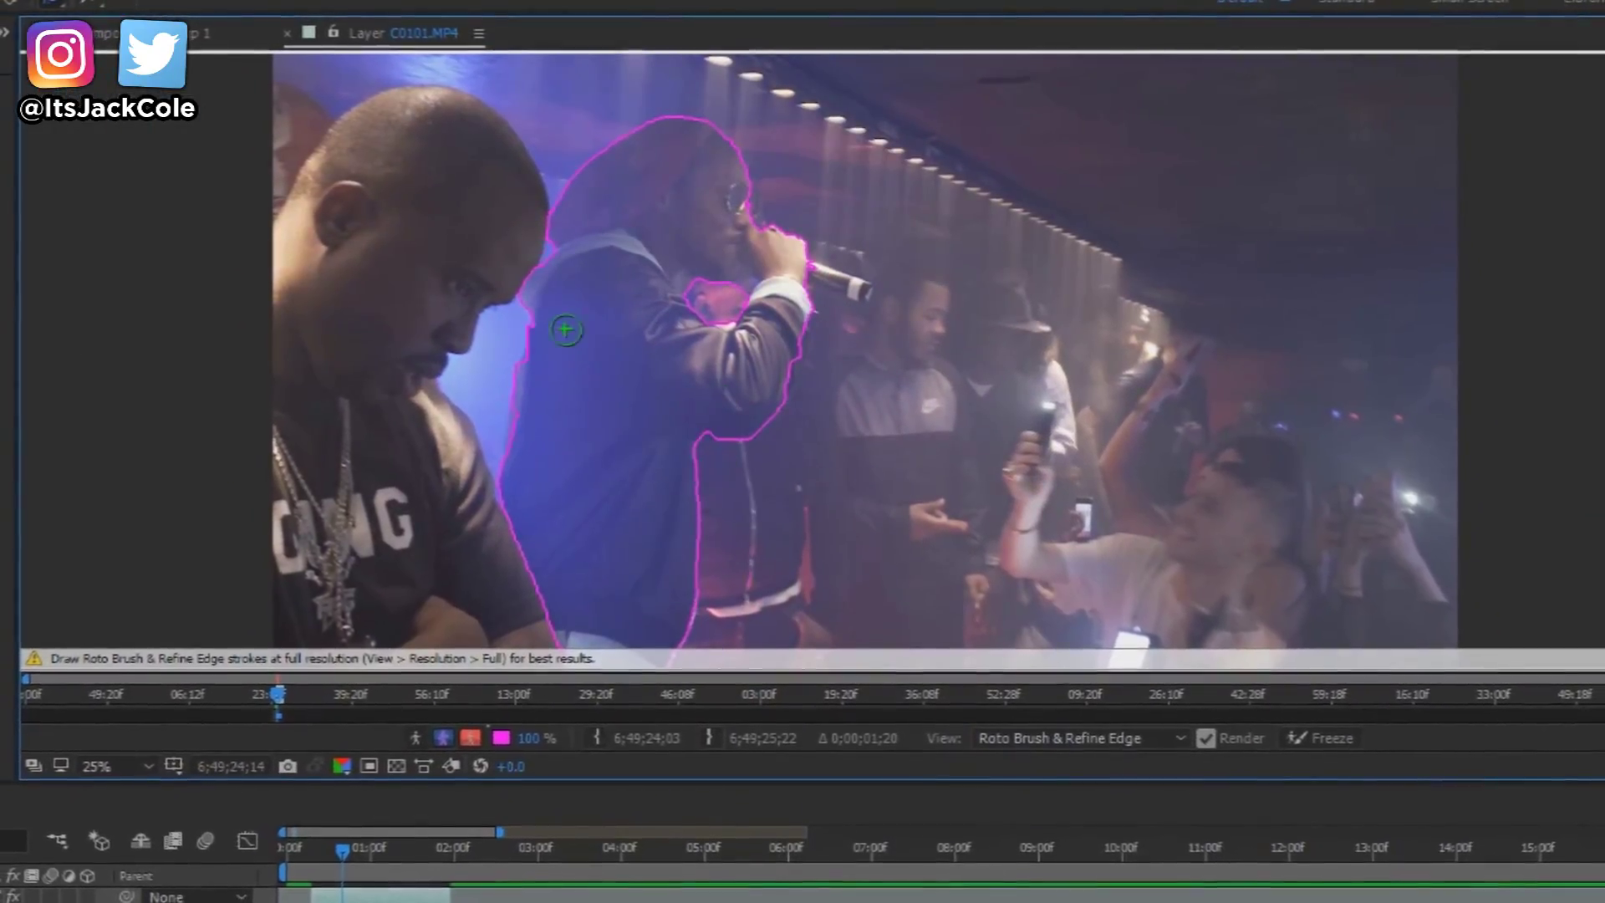
key(Page_Down)
key(Page_Down)
key(Page_Down)
key(Page_Down)
key(Page_Down)
drag(547, 511, 586, 545)
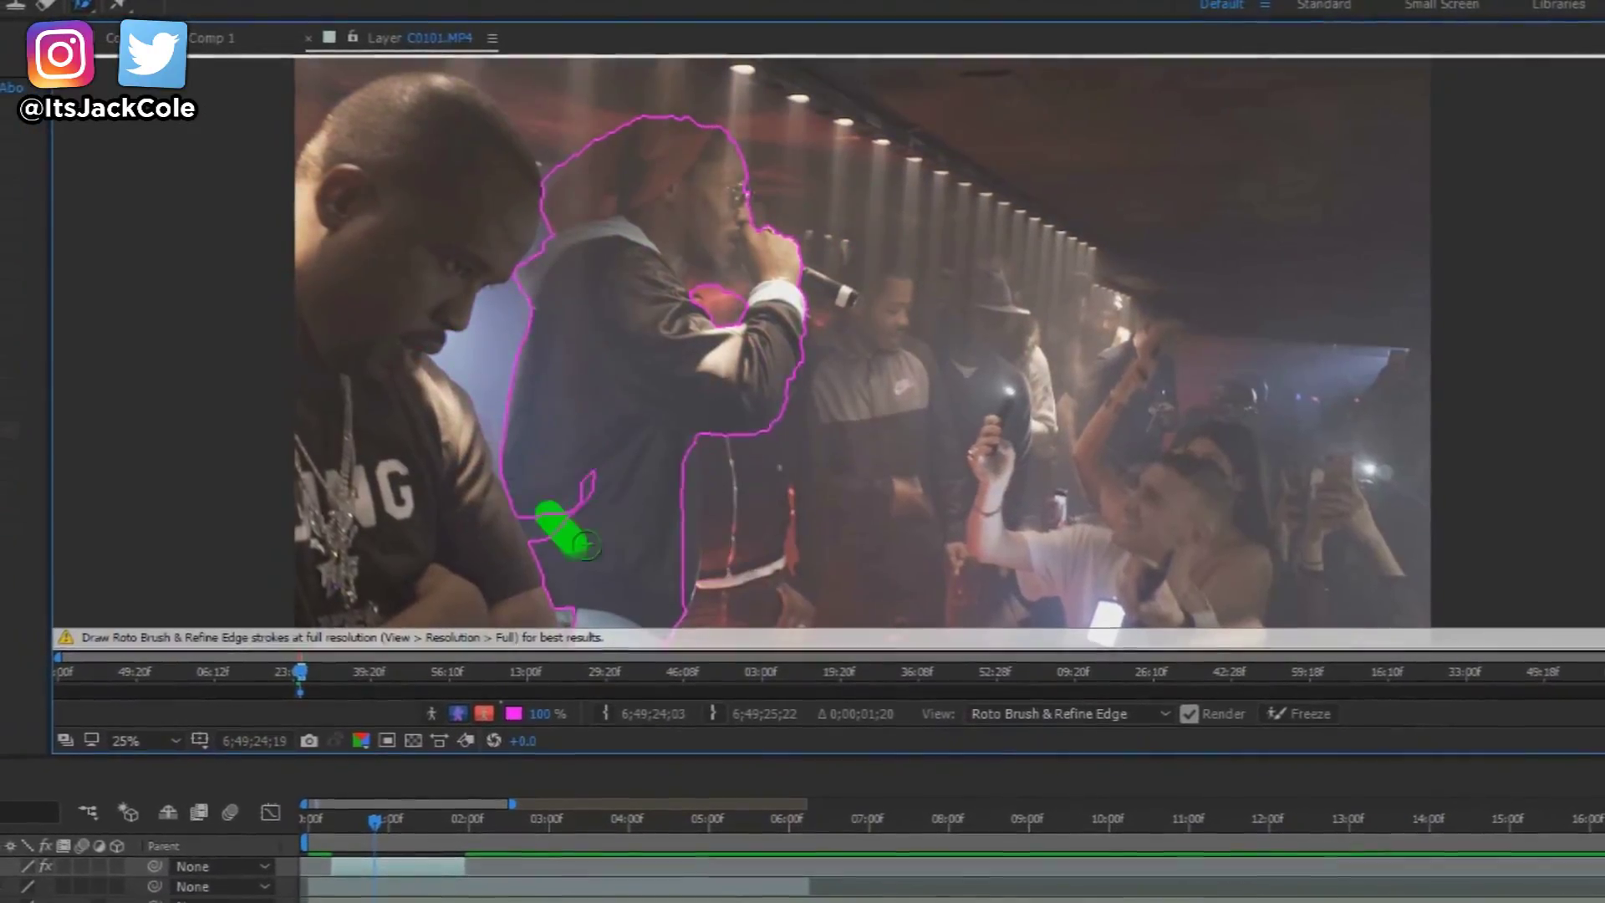
key(Page_Down)
key(Page_Down)
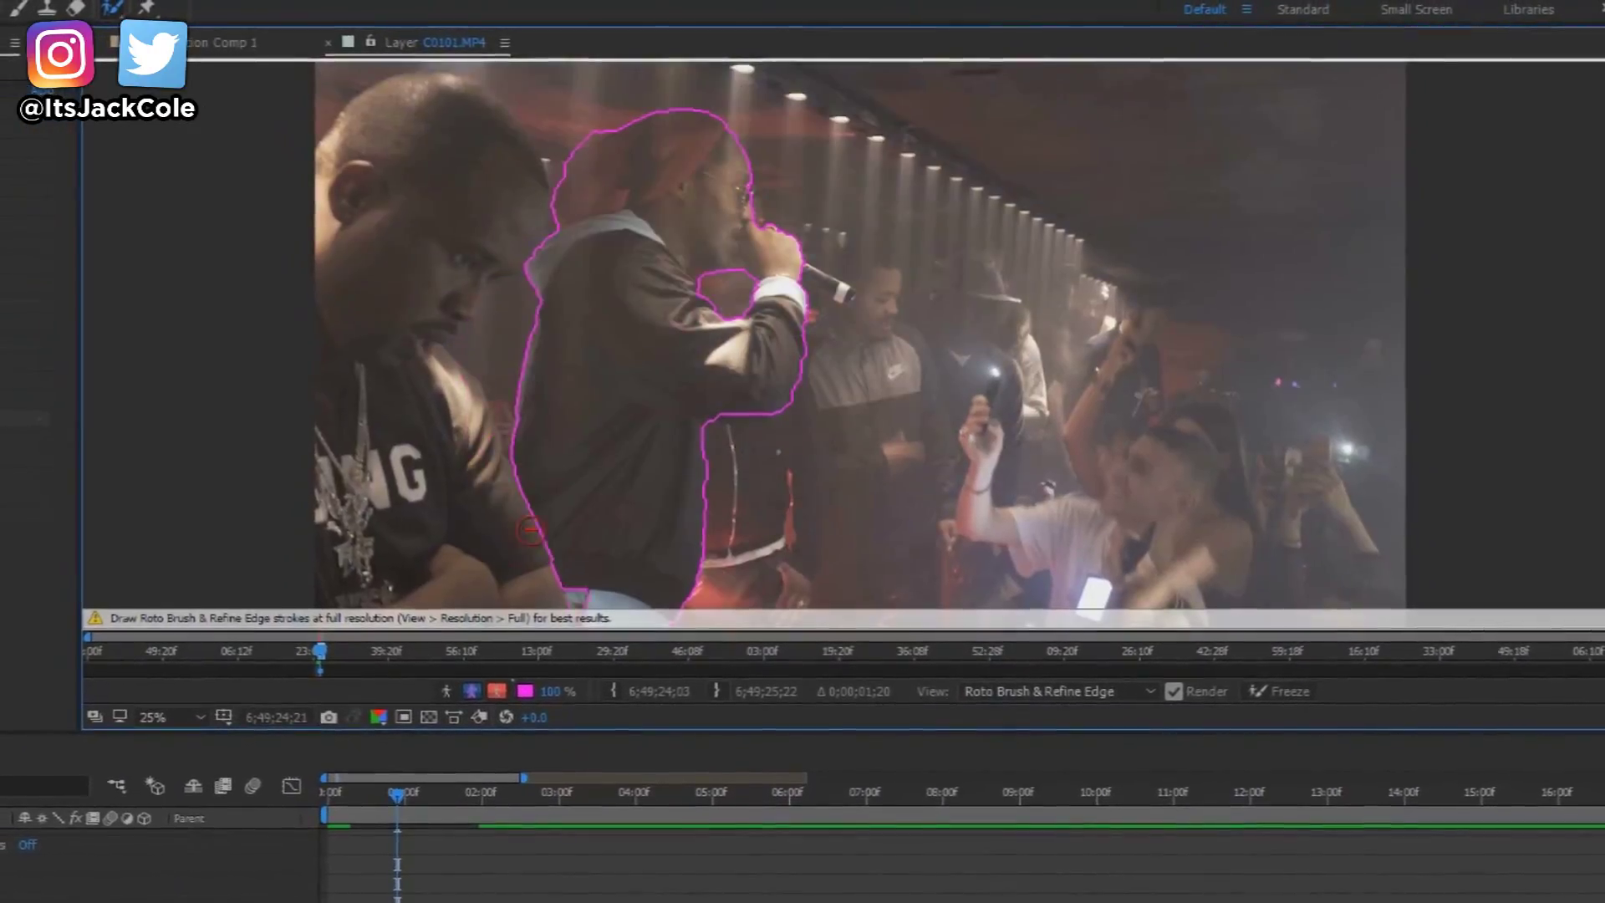
key(Page_Down)
key(Page_Down)
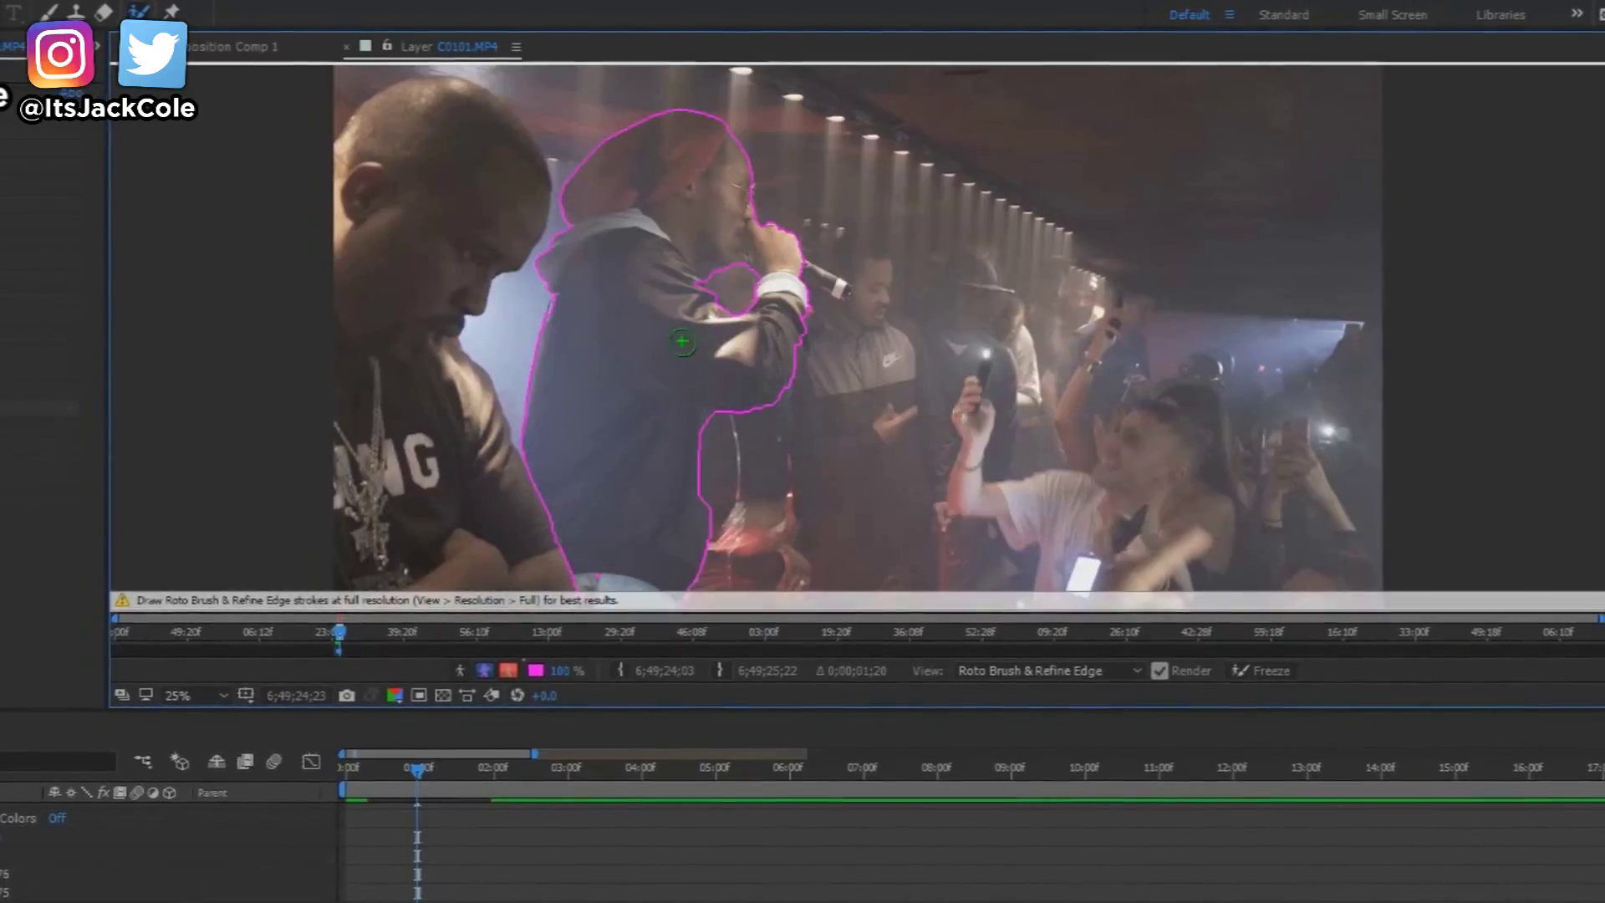
drag(573, 304, 575, 412)
key(Page_Down)
key(Page_Down)
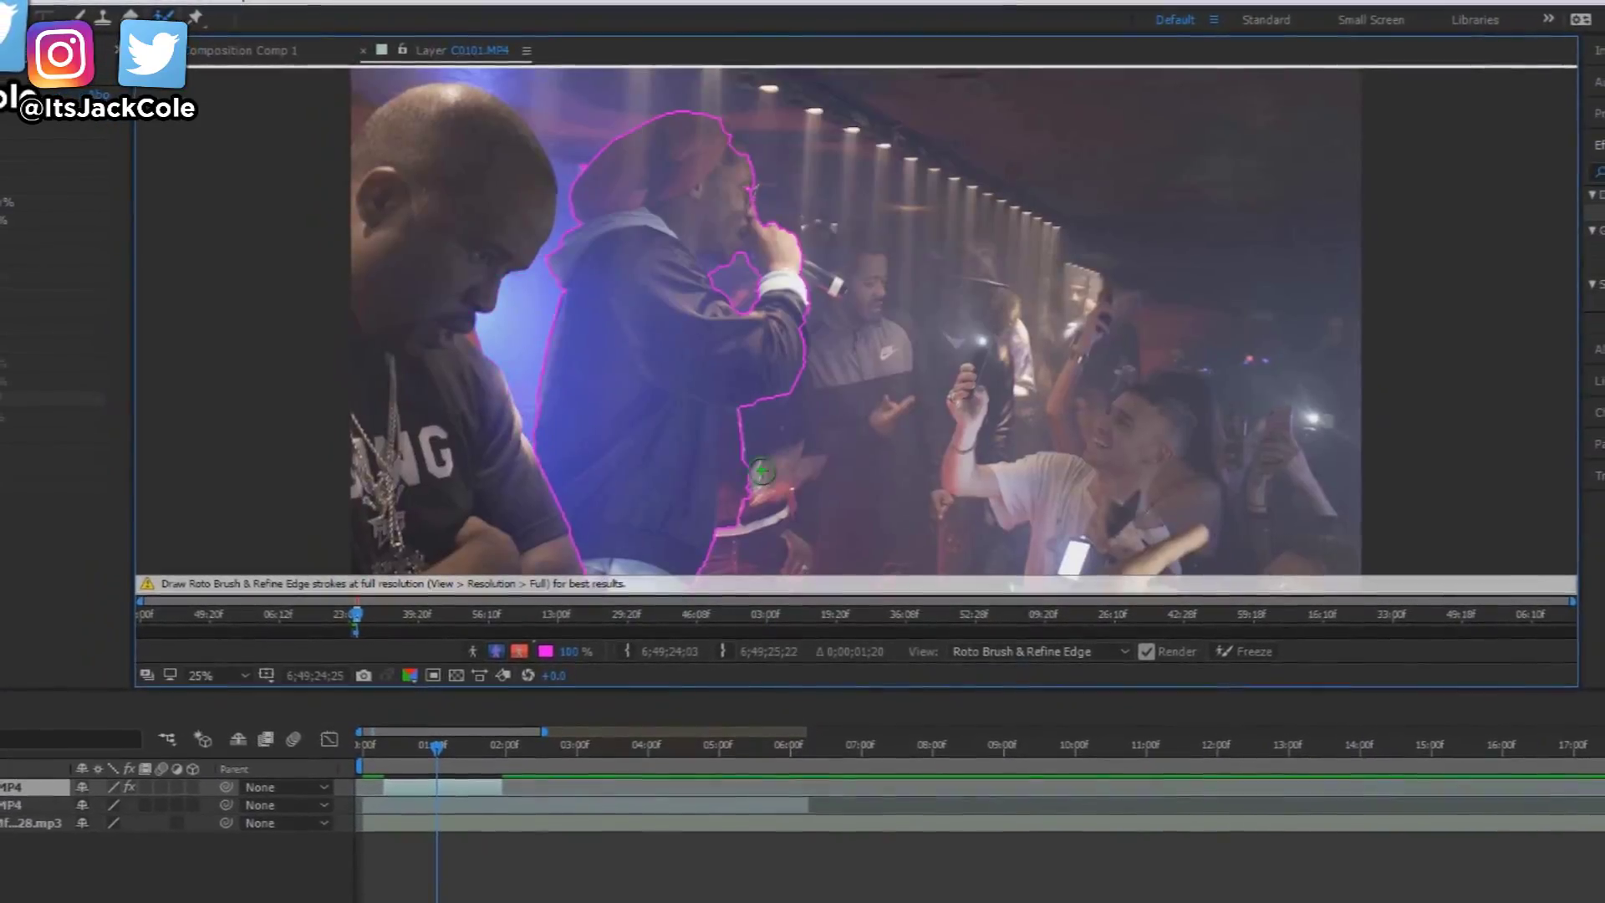
Keep advancing frames toward 0;00;01;26, adding the rapper's shoulder back into the matte.
key(Page_Down)
key(Page_Down)
alt+click(747, 443)
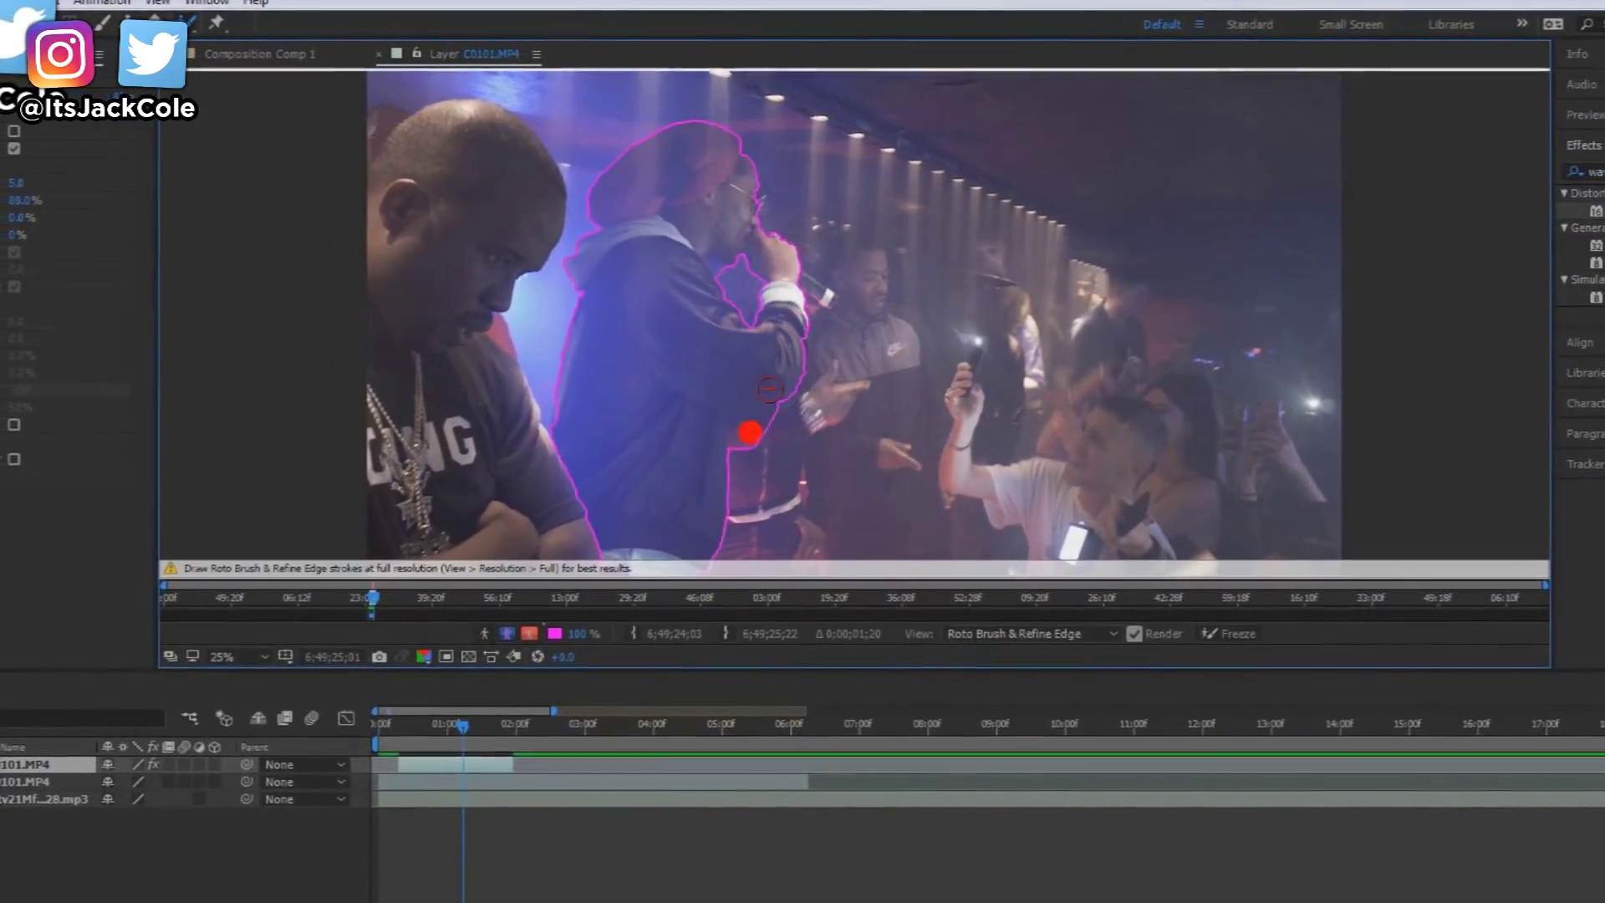
key(Page_Down)
key(Page_Down)
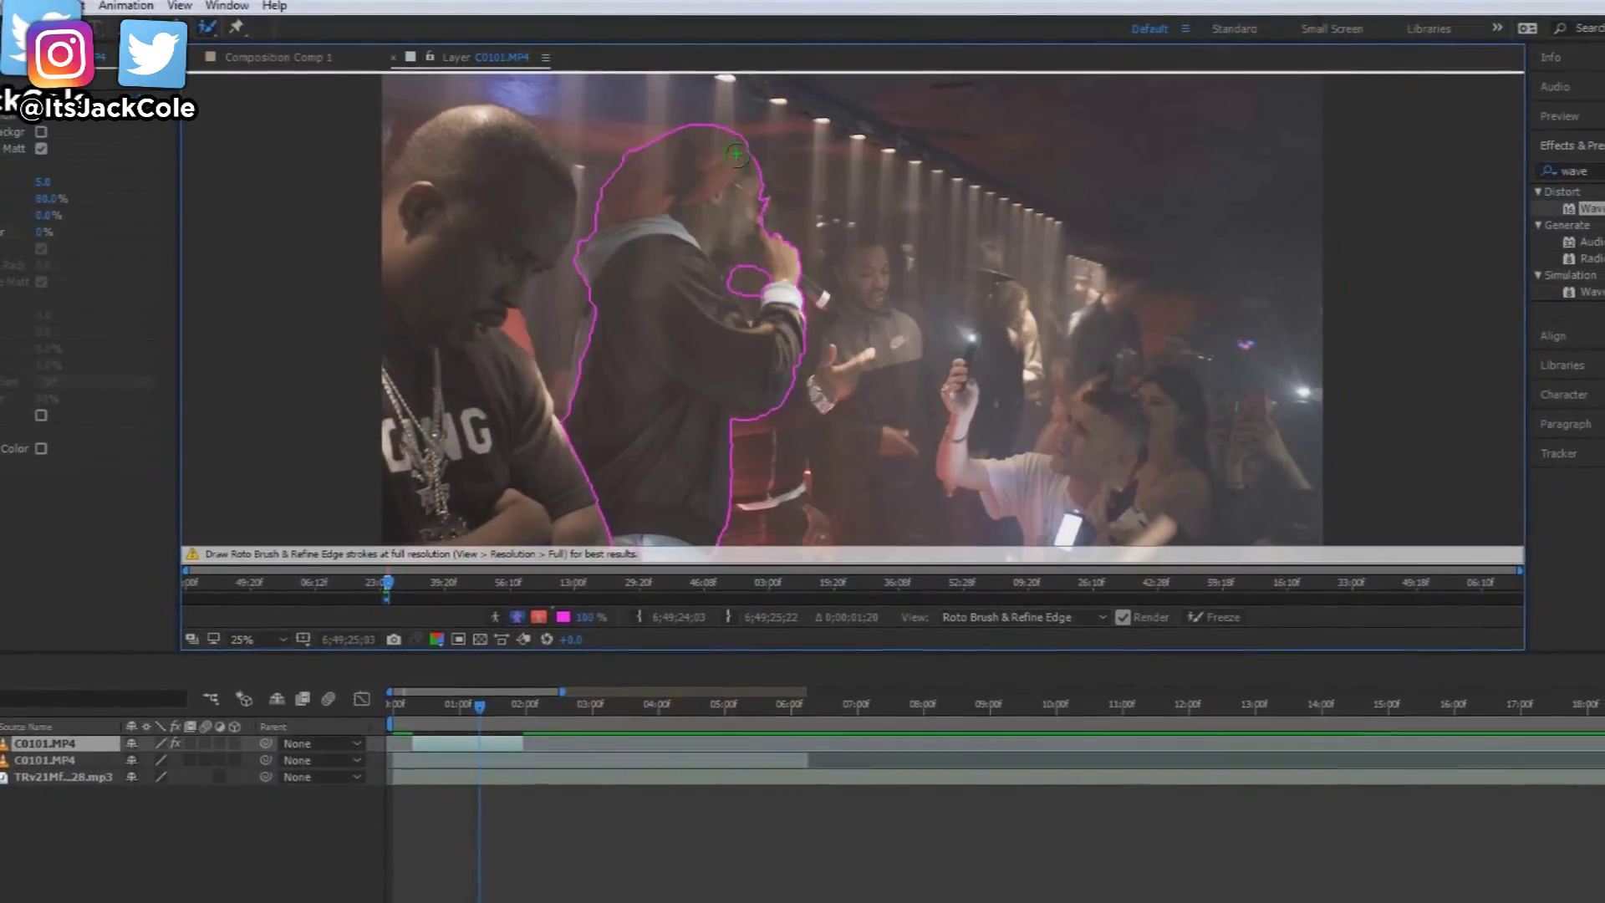
key(Page_Down)
key(Page_Down)
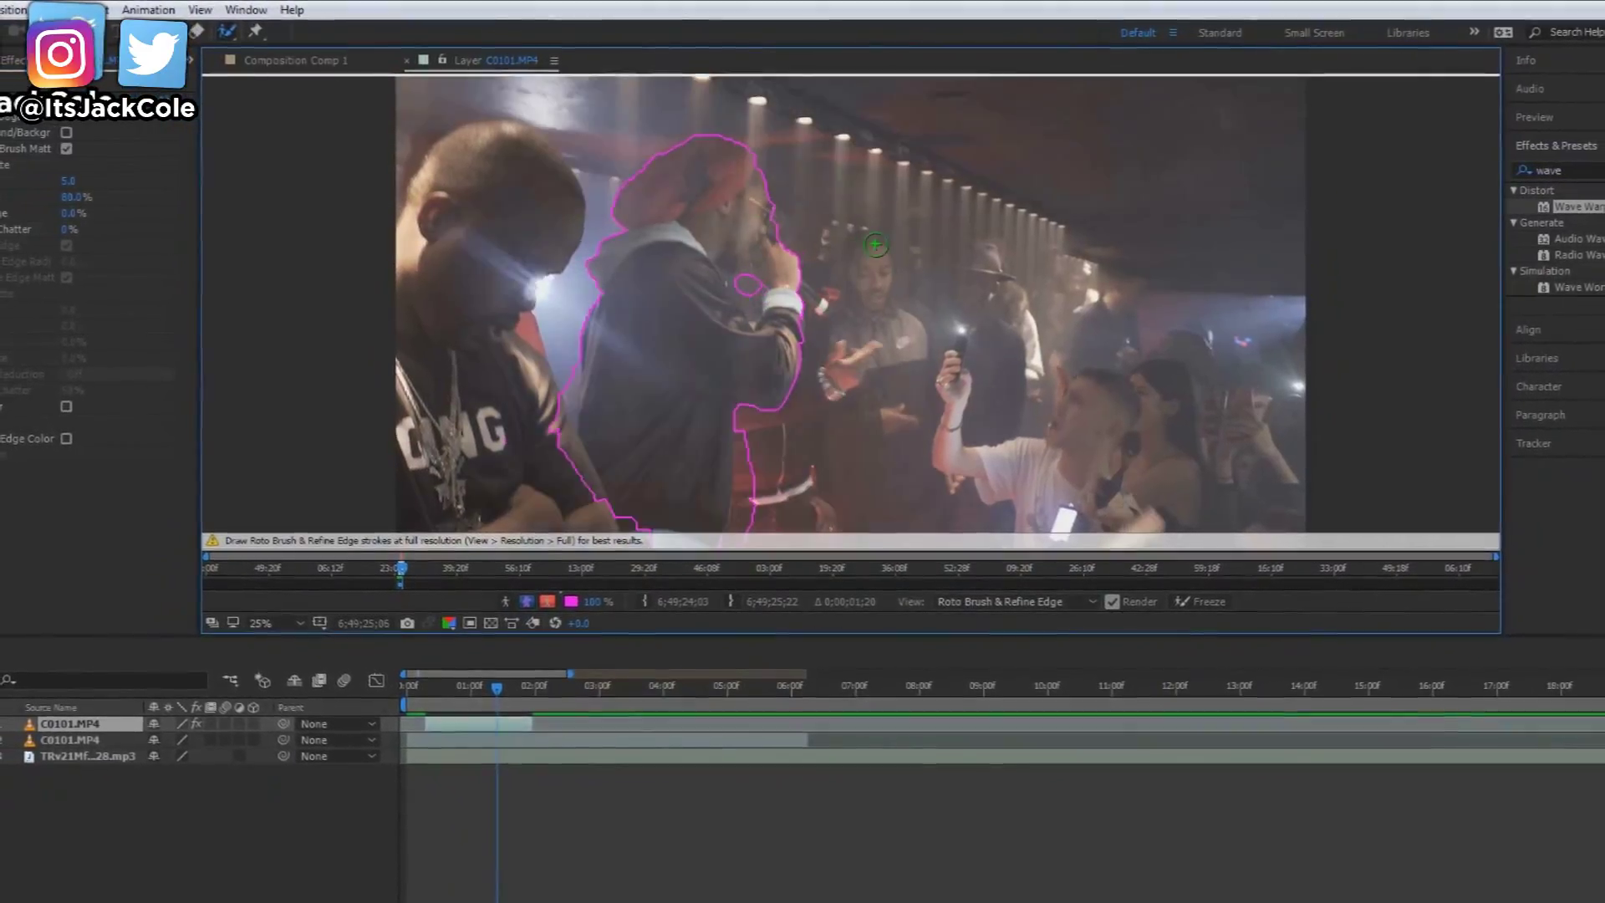
key(Page_Down)
key(Page_Down)
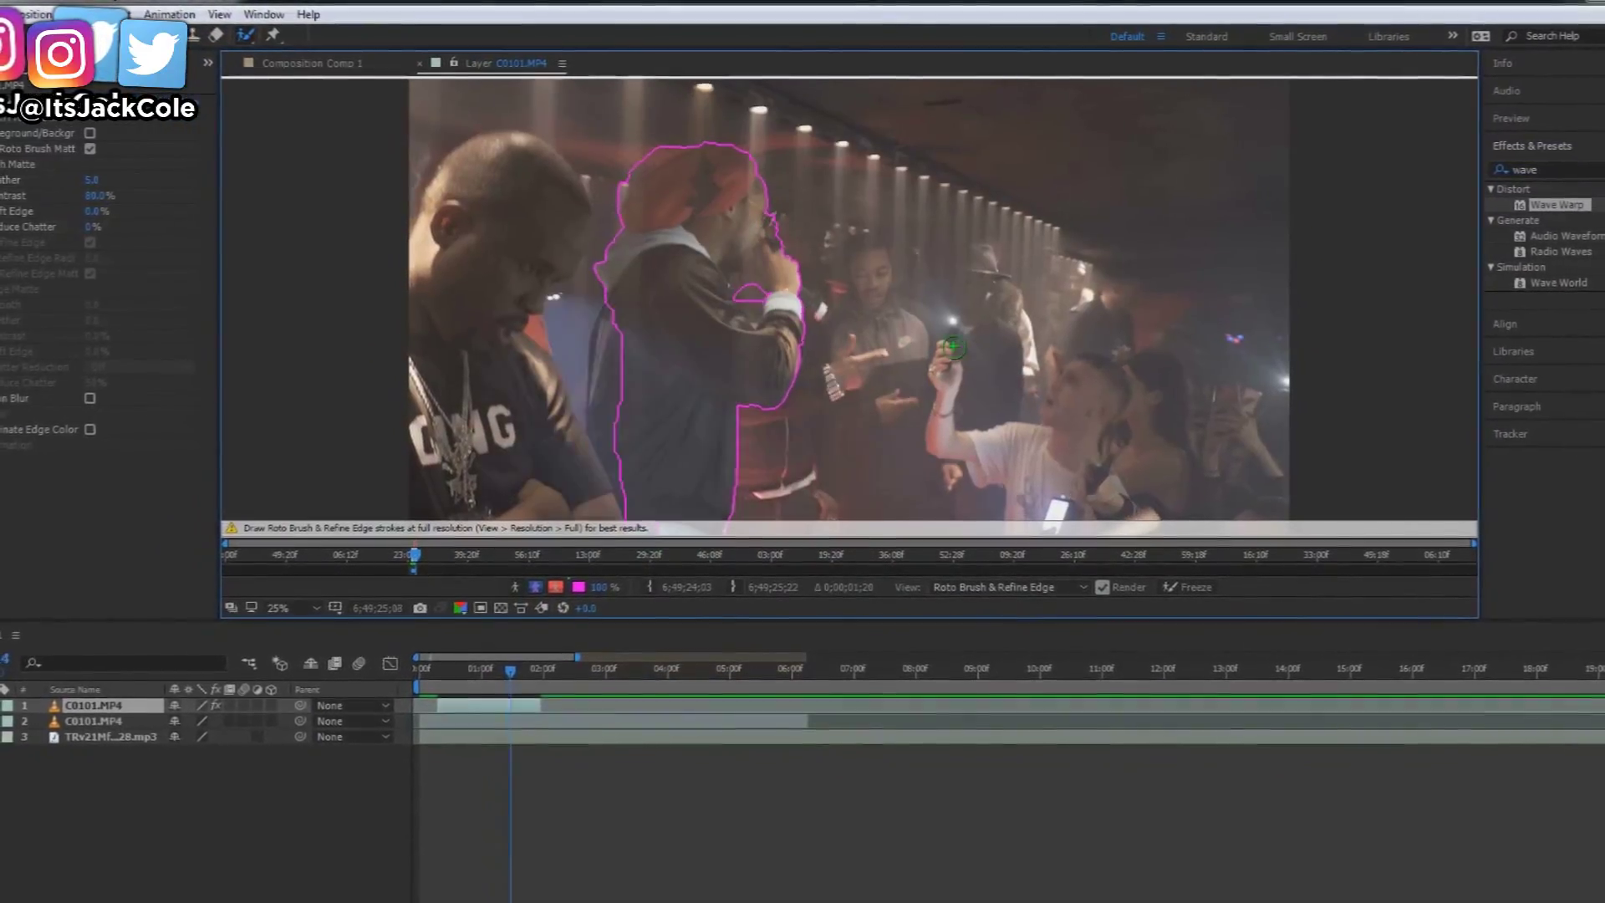
key(Page_Down)
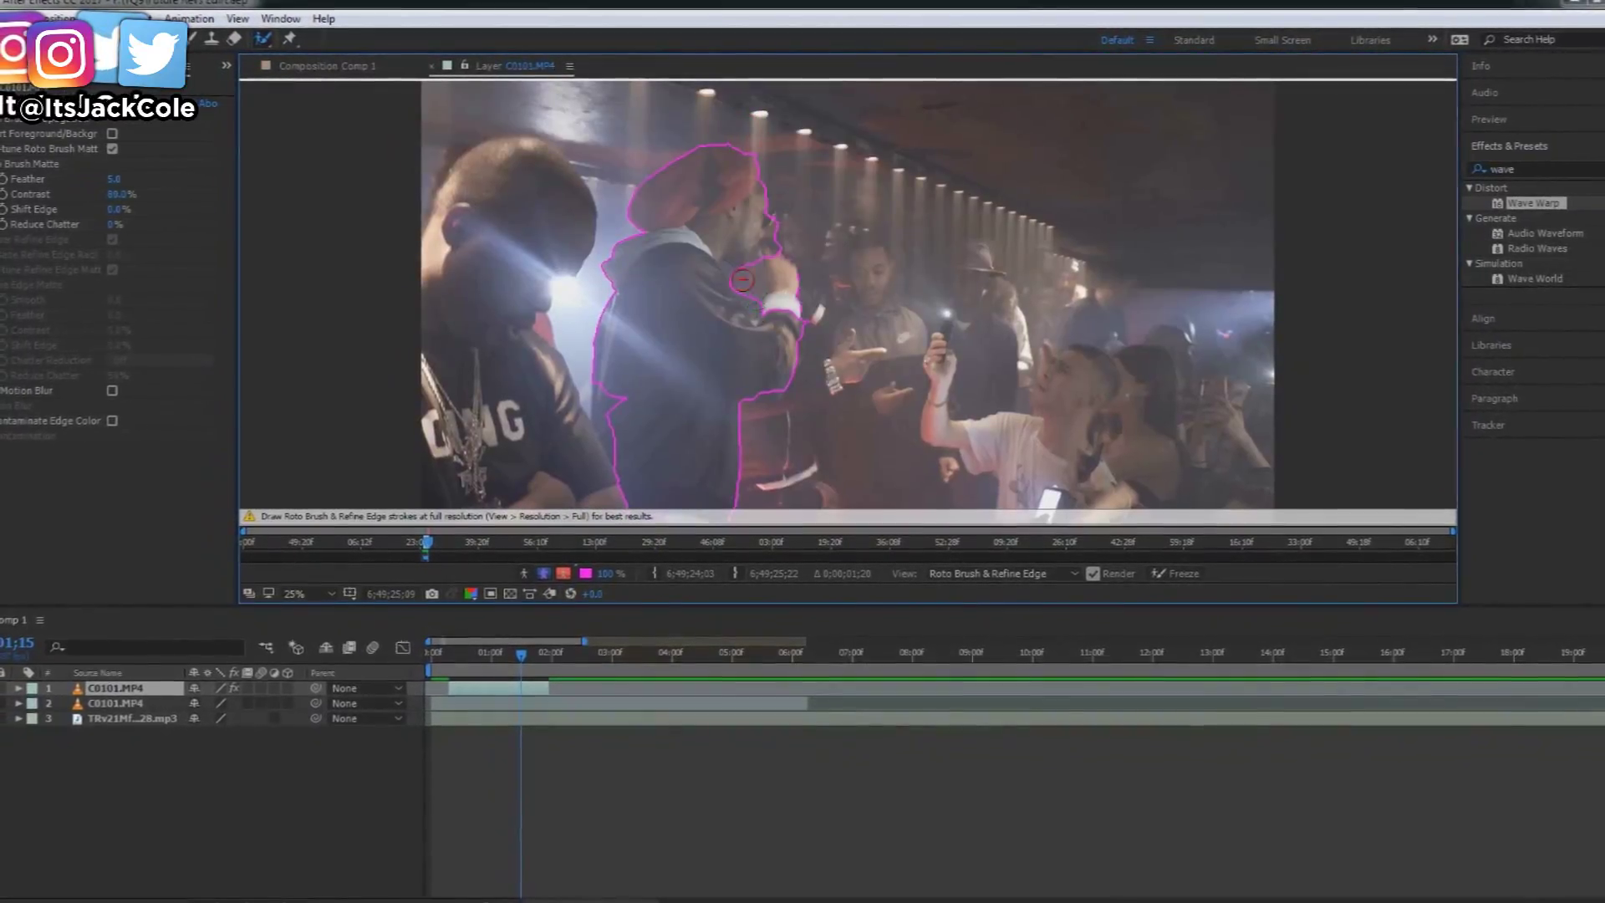
key(Page_Down)
key(Page_Down)
key(Page_Down)
key(Page_Down)
key(Page_Down)
key(Page_Down)
key(Page_Down)
key(Page_Down)
drag(626, 293, 583, 385)
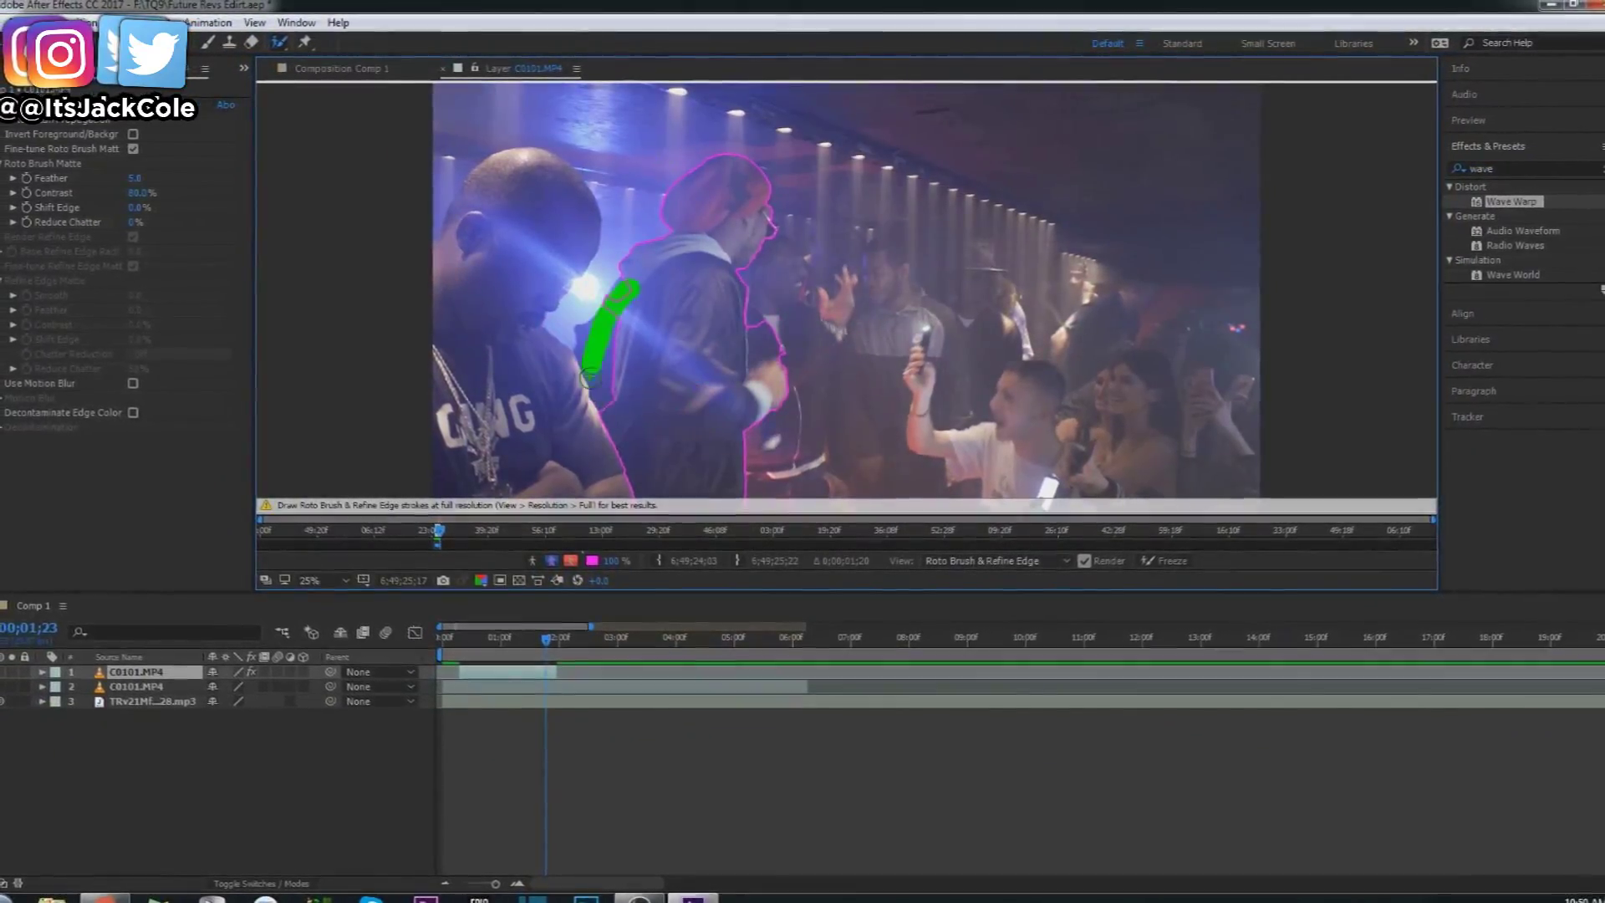
key(Page_Down)
key(Page_Down)
key(Page_Down)
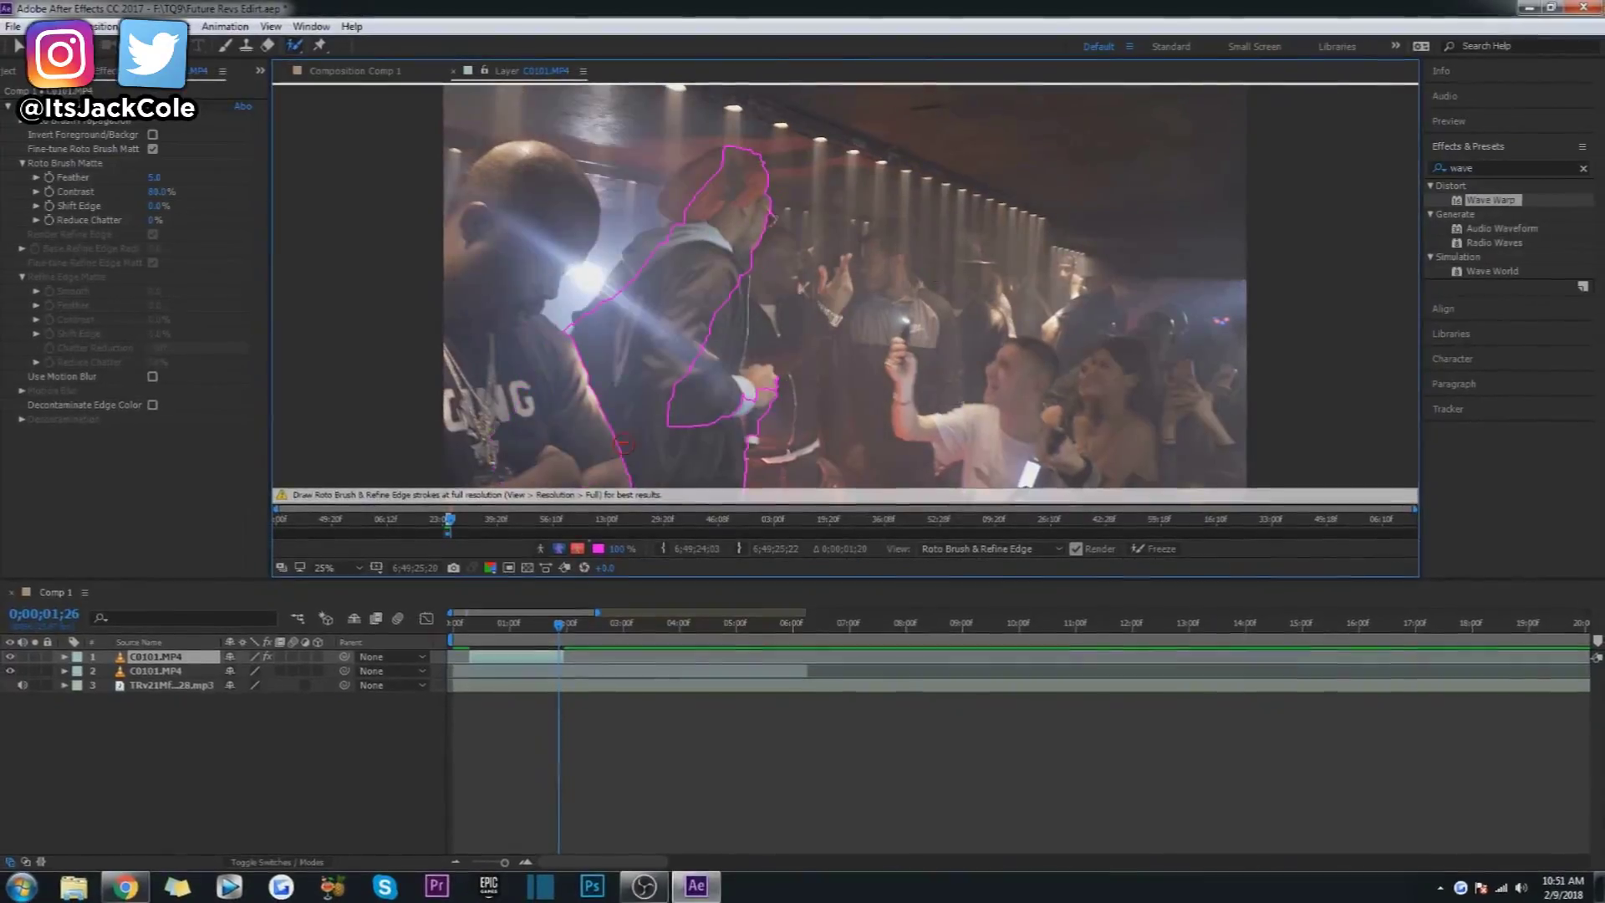
Extend the matte over the rapper's left shoulder, head and right hand, then advance a frame.
drag(656, 249, 597, 314)
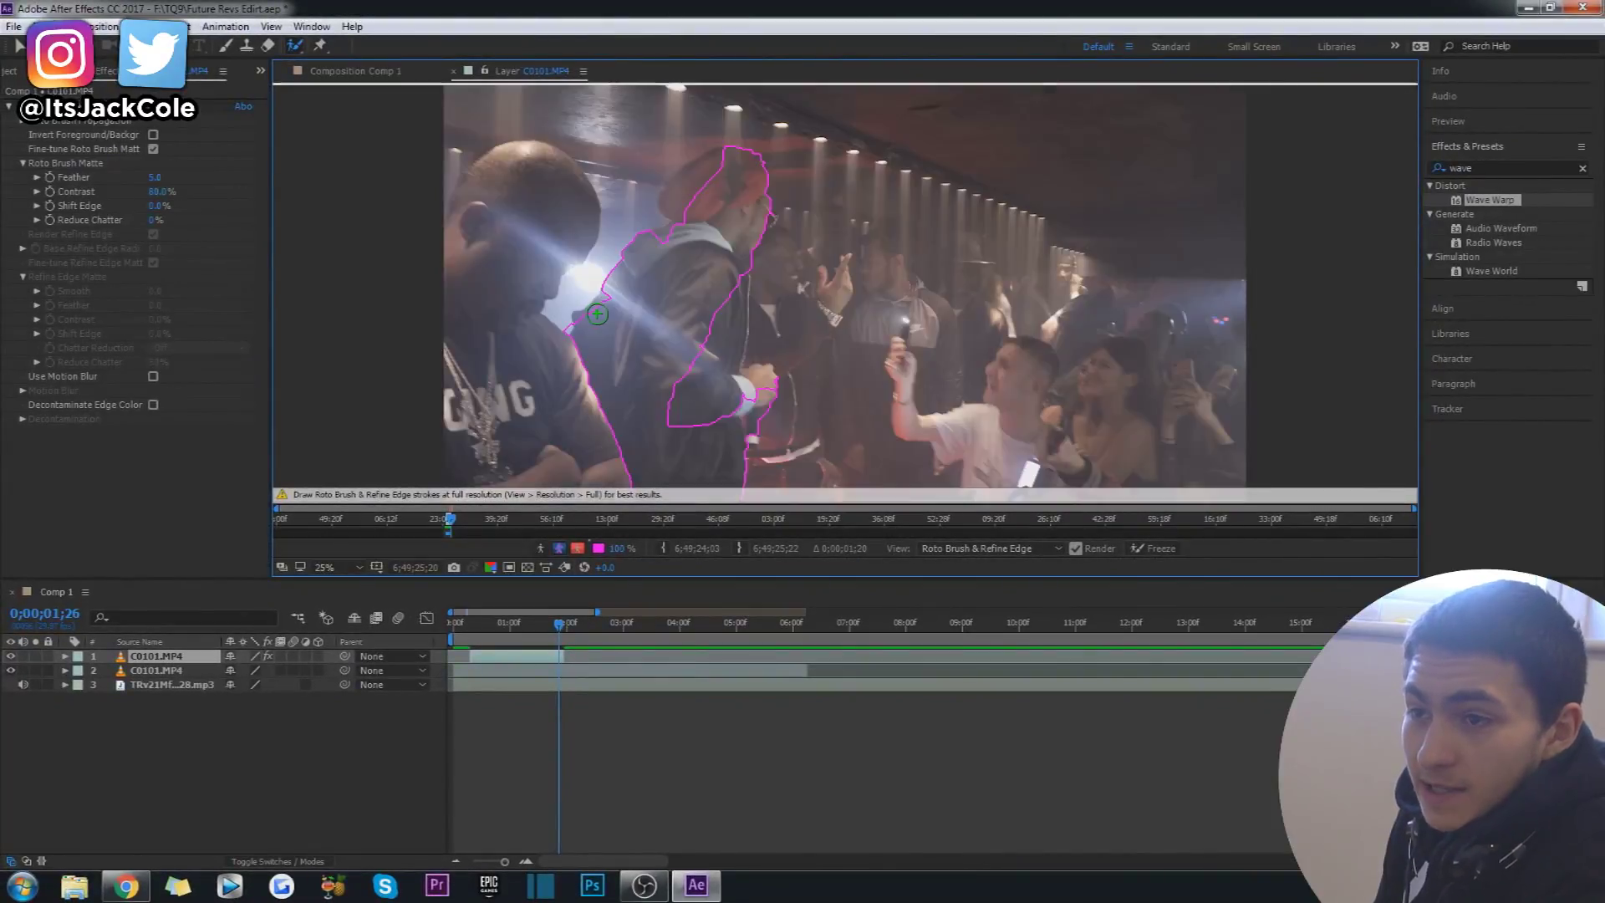
drag(681, 201, 721, 156)
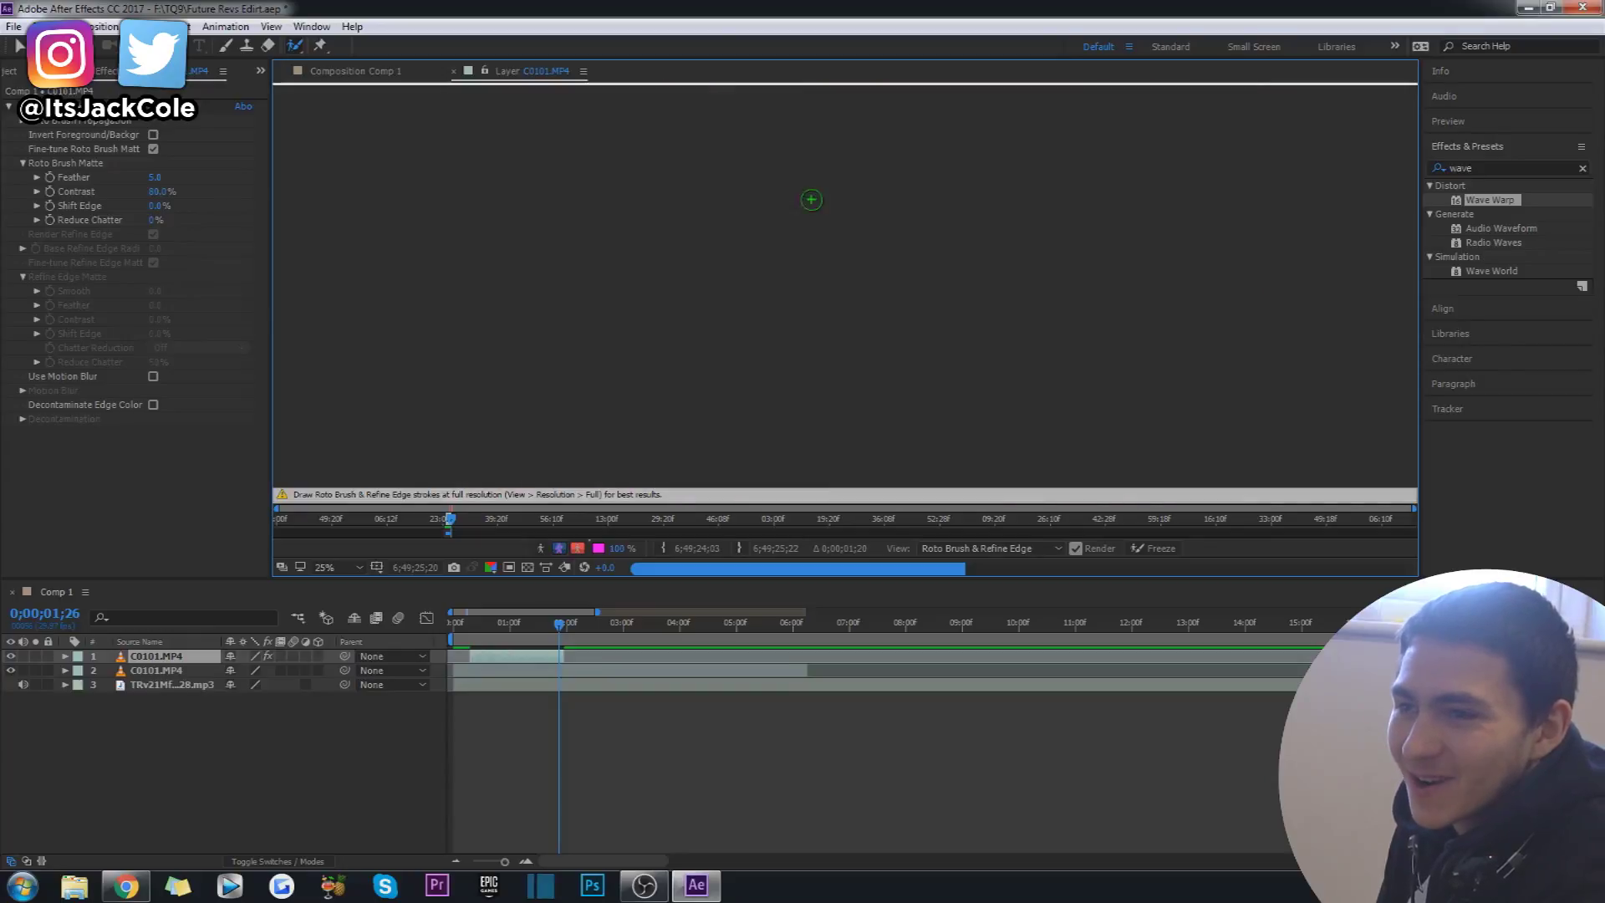
mouse_move(713, 341)
mouse_down()
mouse_move(718, 420)
mouse_move(780, 381)
mouse_move(759, 427)
mouse_up()
key(Page_Down)
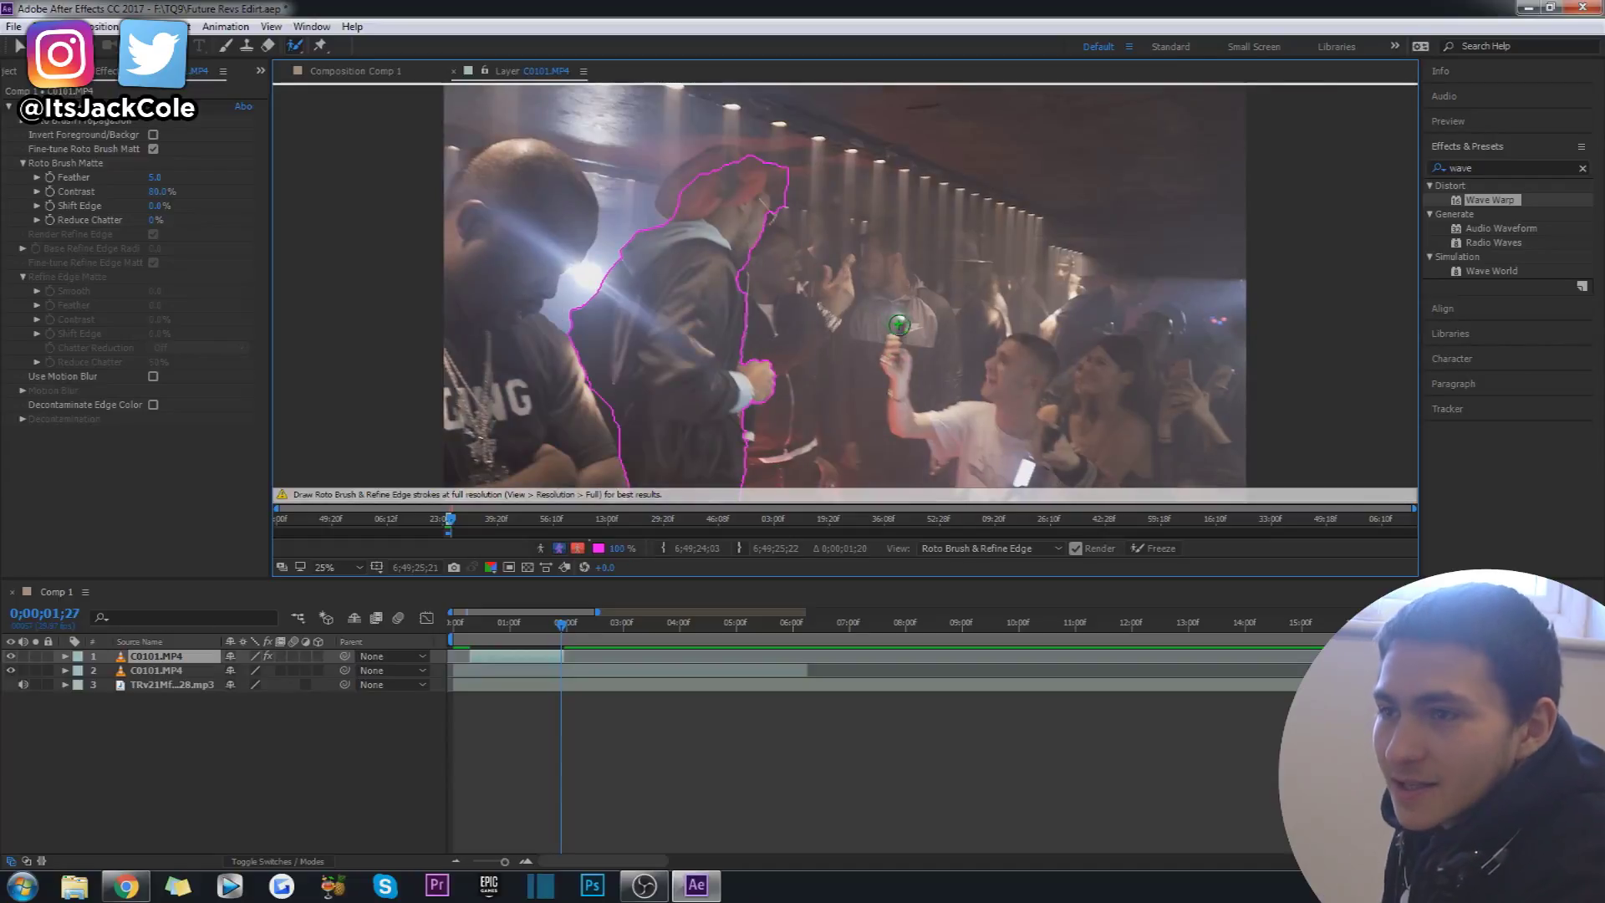
Trim excess above and around the rapper's head while restoring his head and left edge in the matte.
drag(776, 152, 785, 224)
mouse_move(732, 167)
mouse_down()
mouse_move(674, 190)
mouse_move(669, 219)
mouse_up()
click(741, 155)
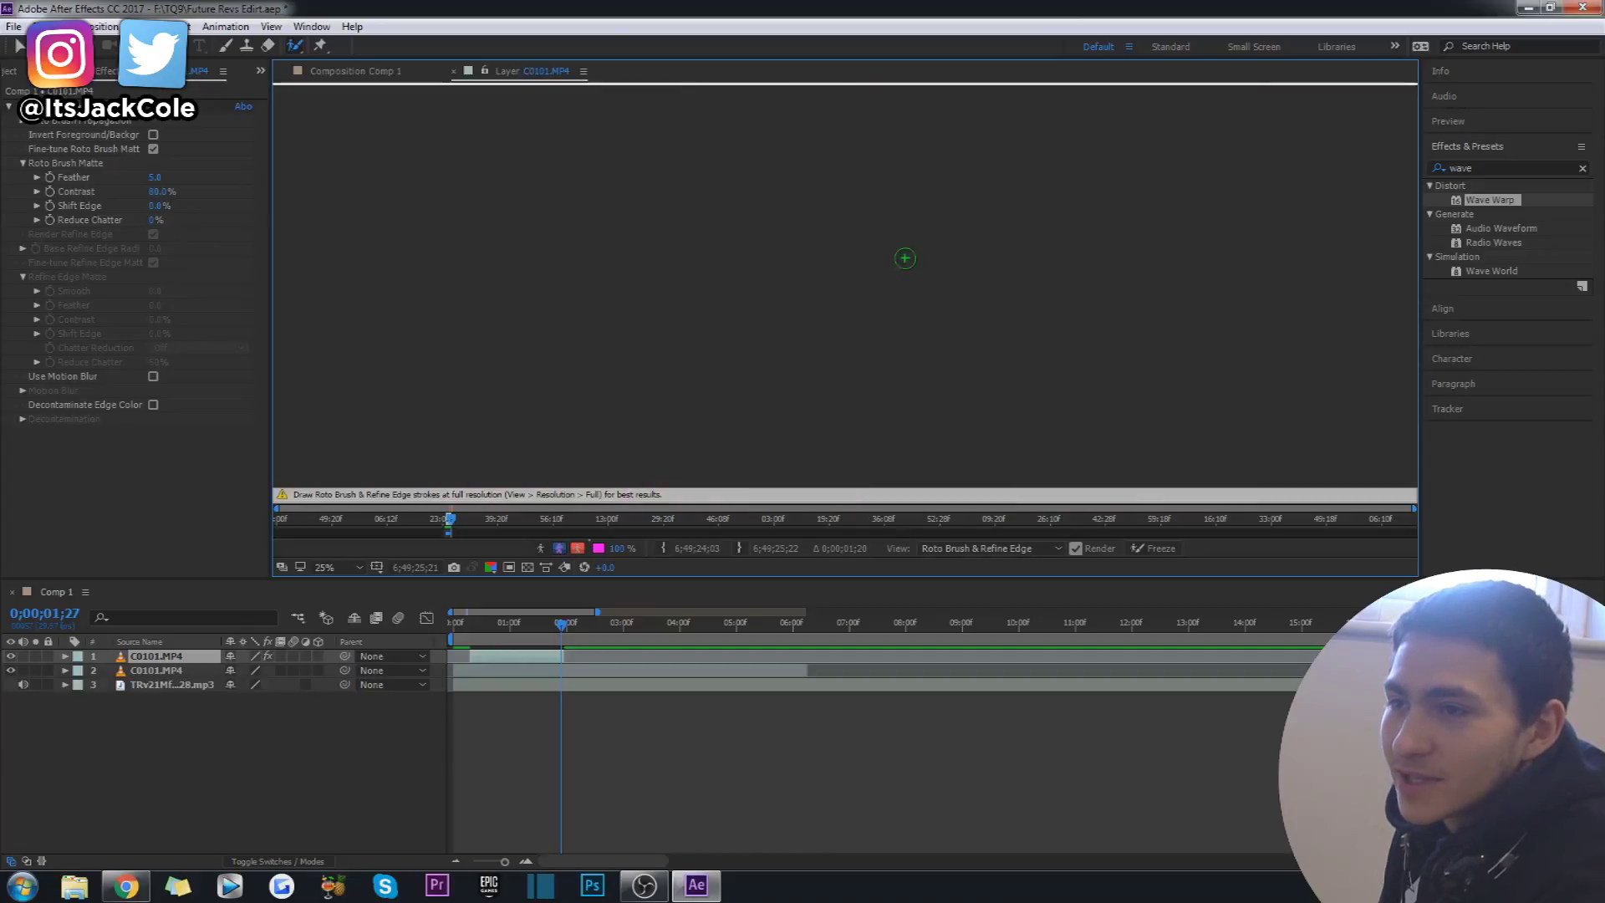
alt+click(748, 136)
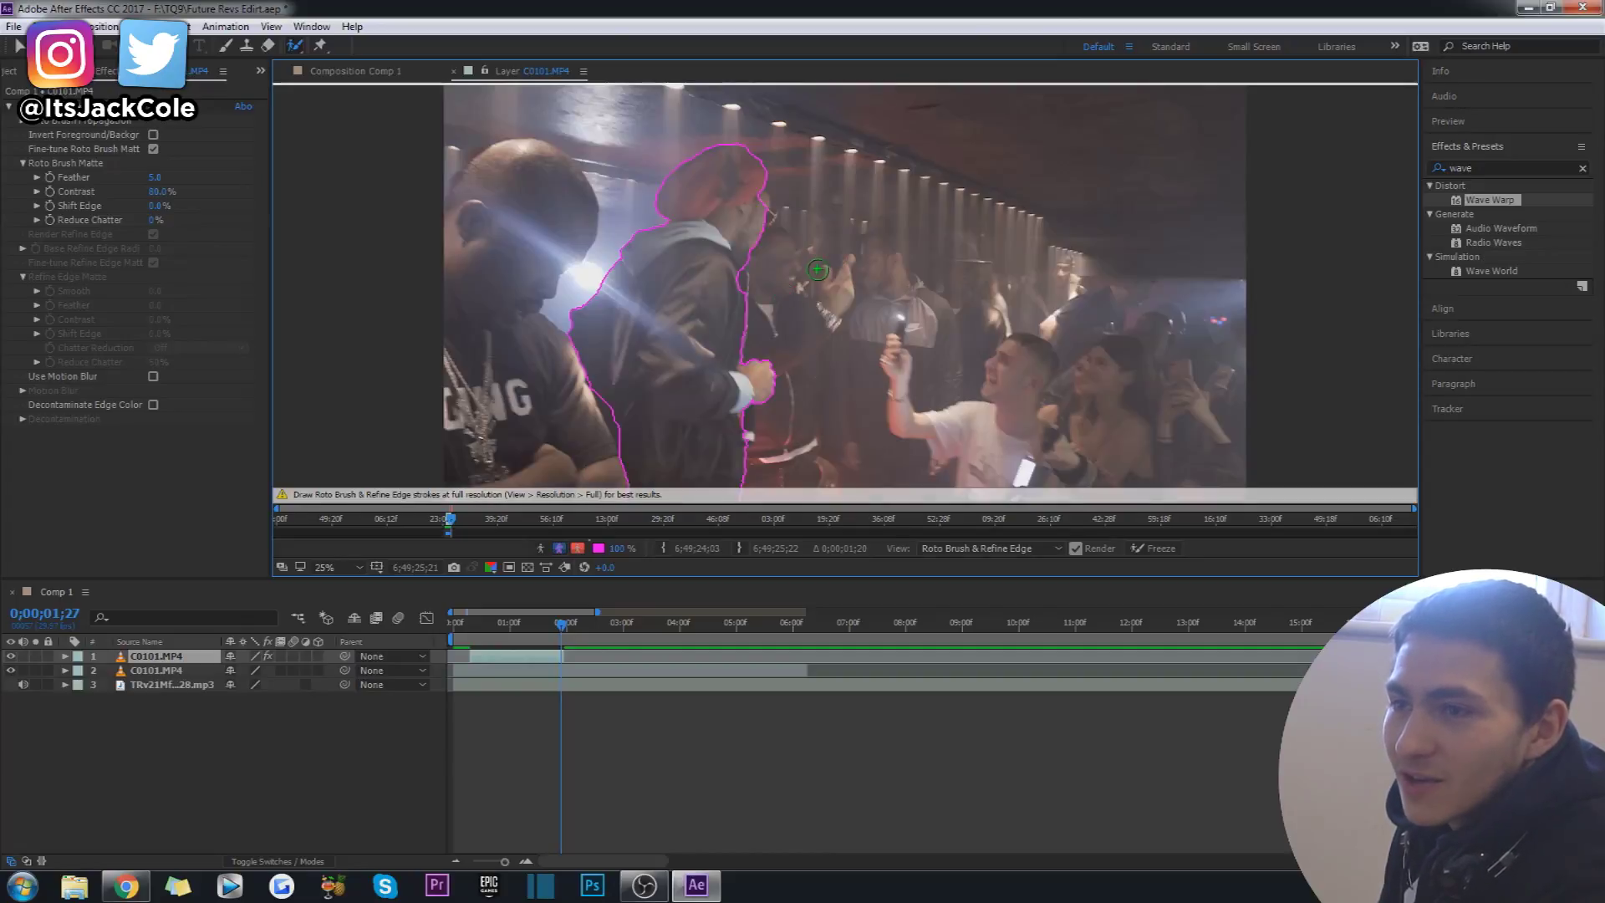
alt+click(764, 202)
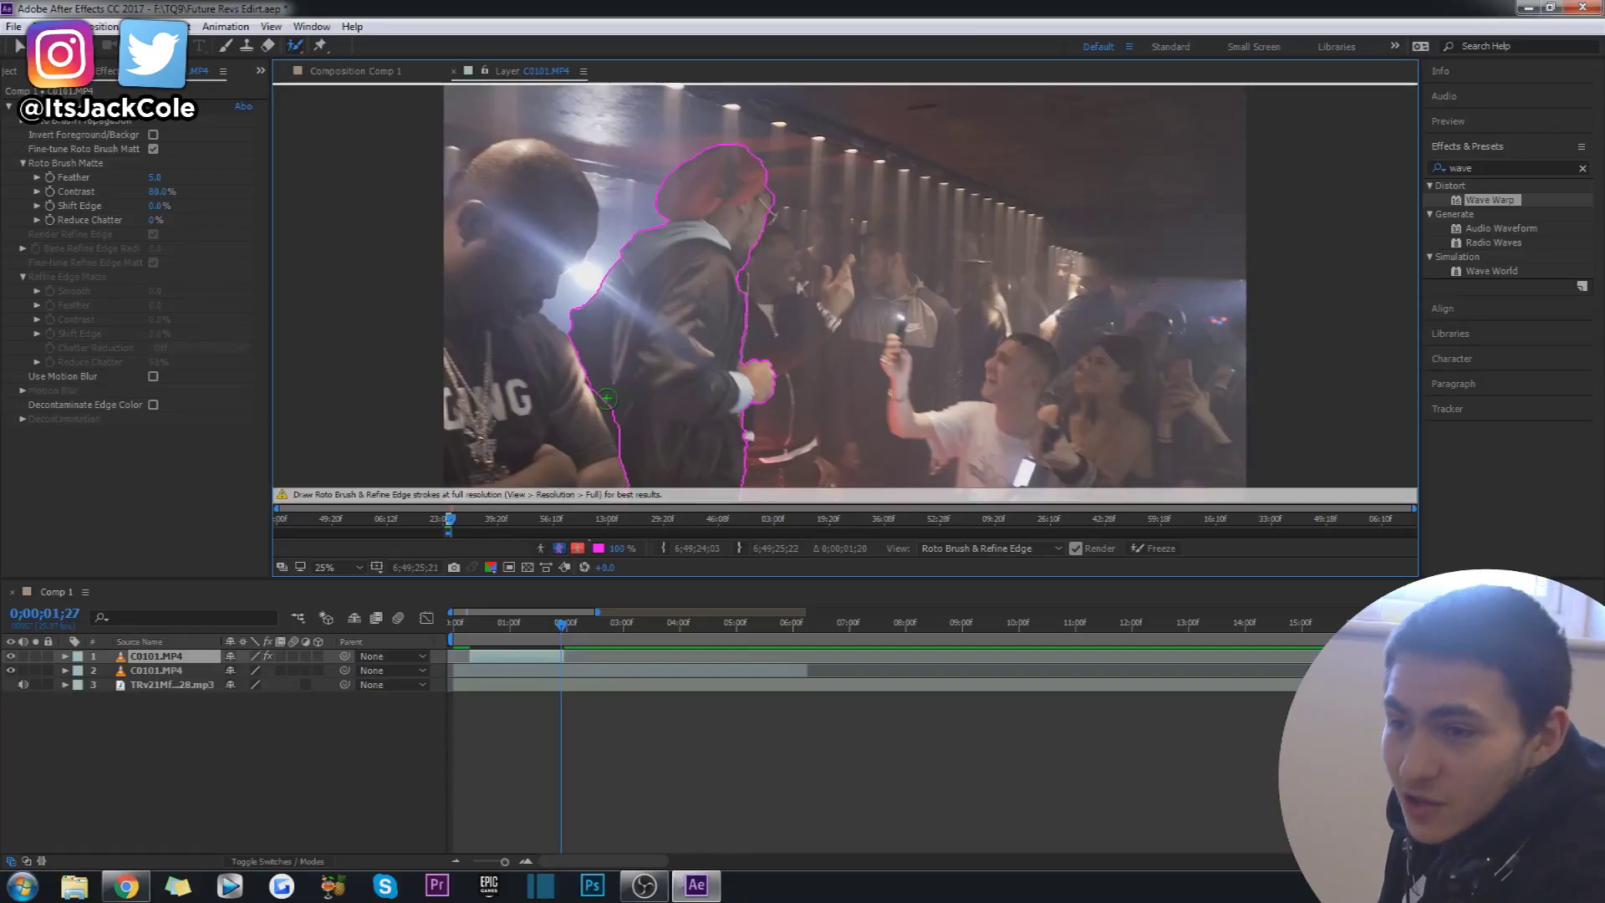
click(608, 396)
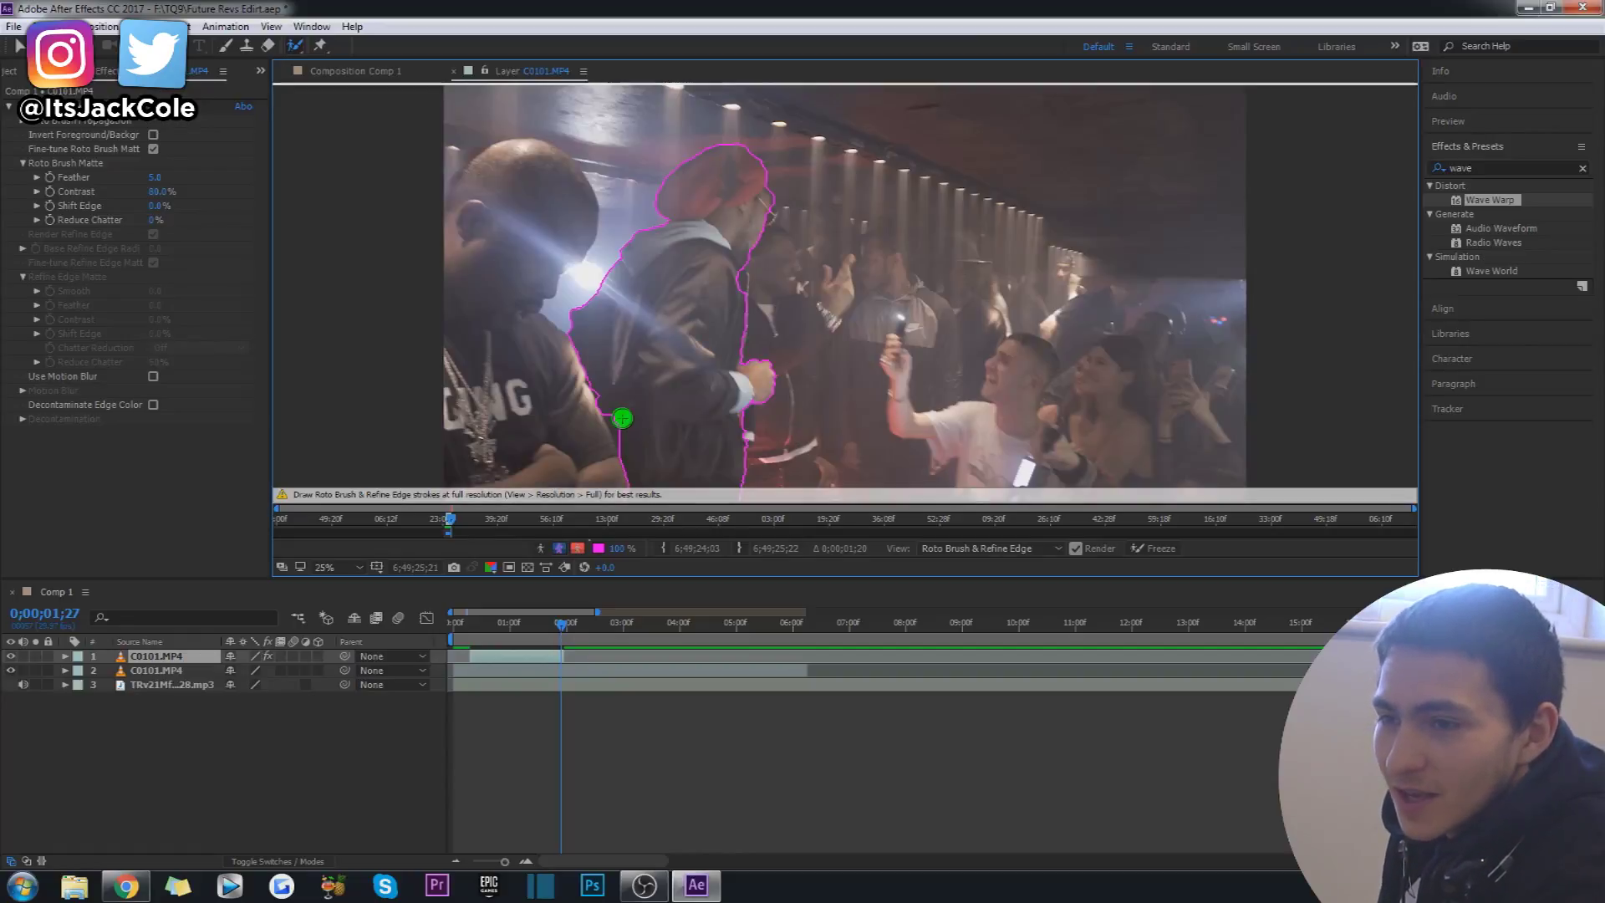
key(Page_Down)
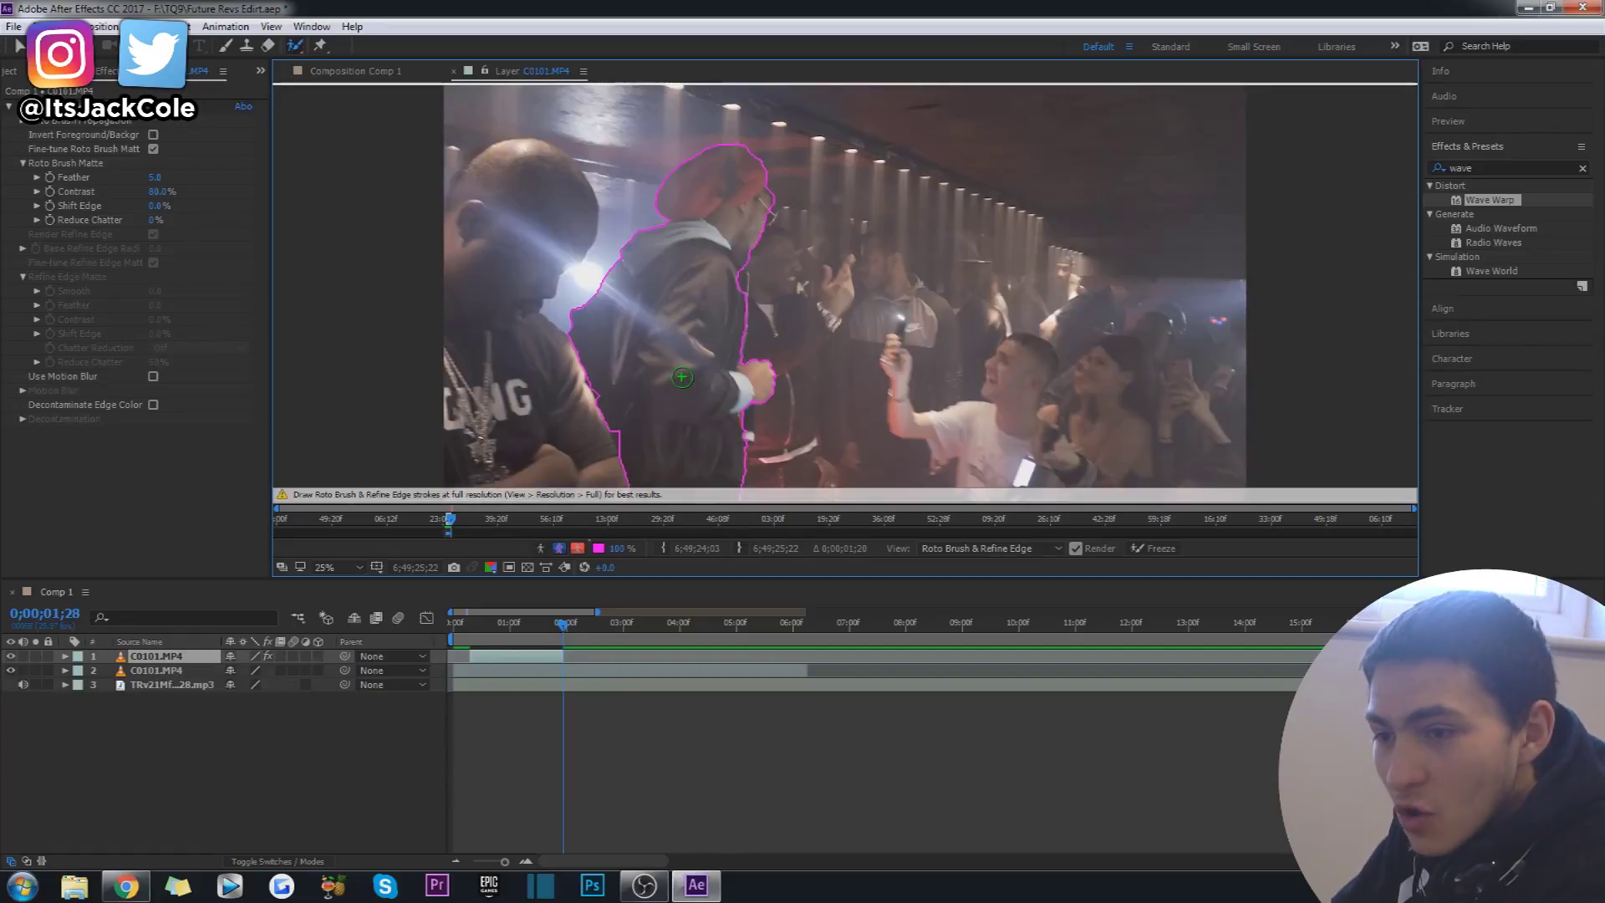
Add the rapper's left side, arm and head, cut the outline to hug his head, and return to Comp 1.
mouse_move(686, 270)
mouse_down()
mouse_move(648, 288)
mouse_move(618, 347)
mouse_move(637, 397)
mouse_move(624, 447)
mouse_up()
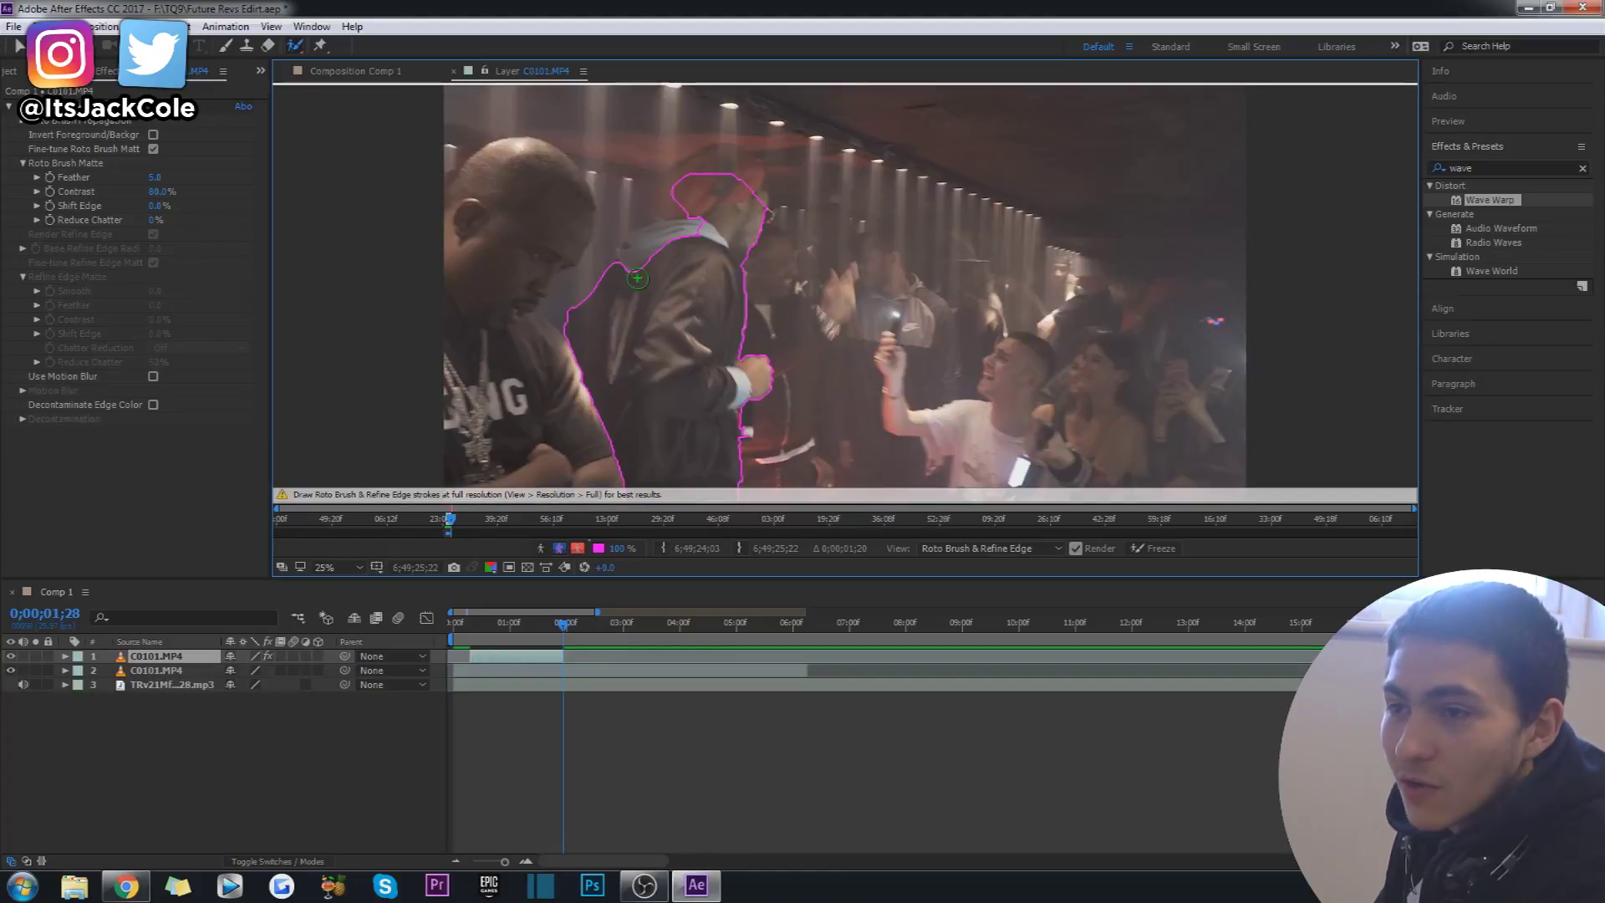
drag(660, 238, 631, 279)
drag(711, 188, 706, 200)
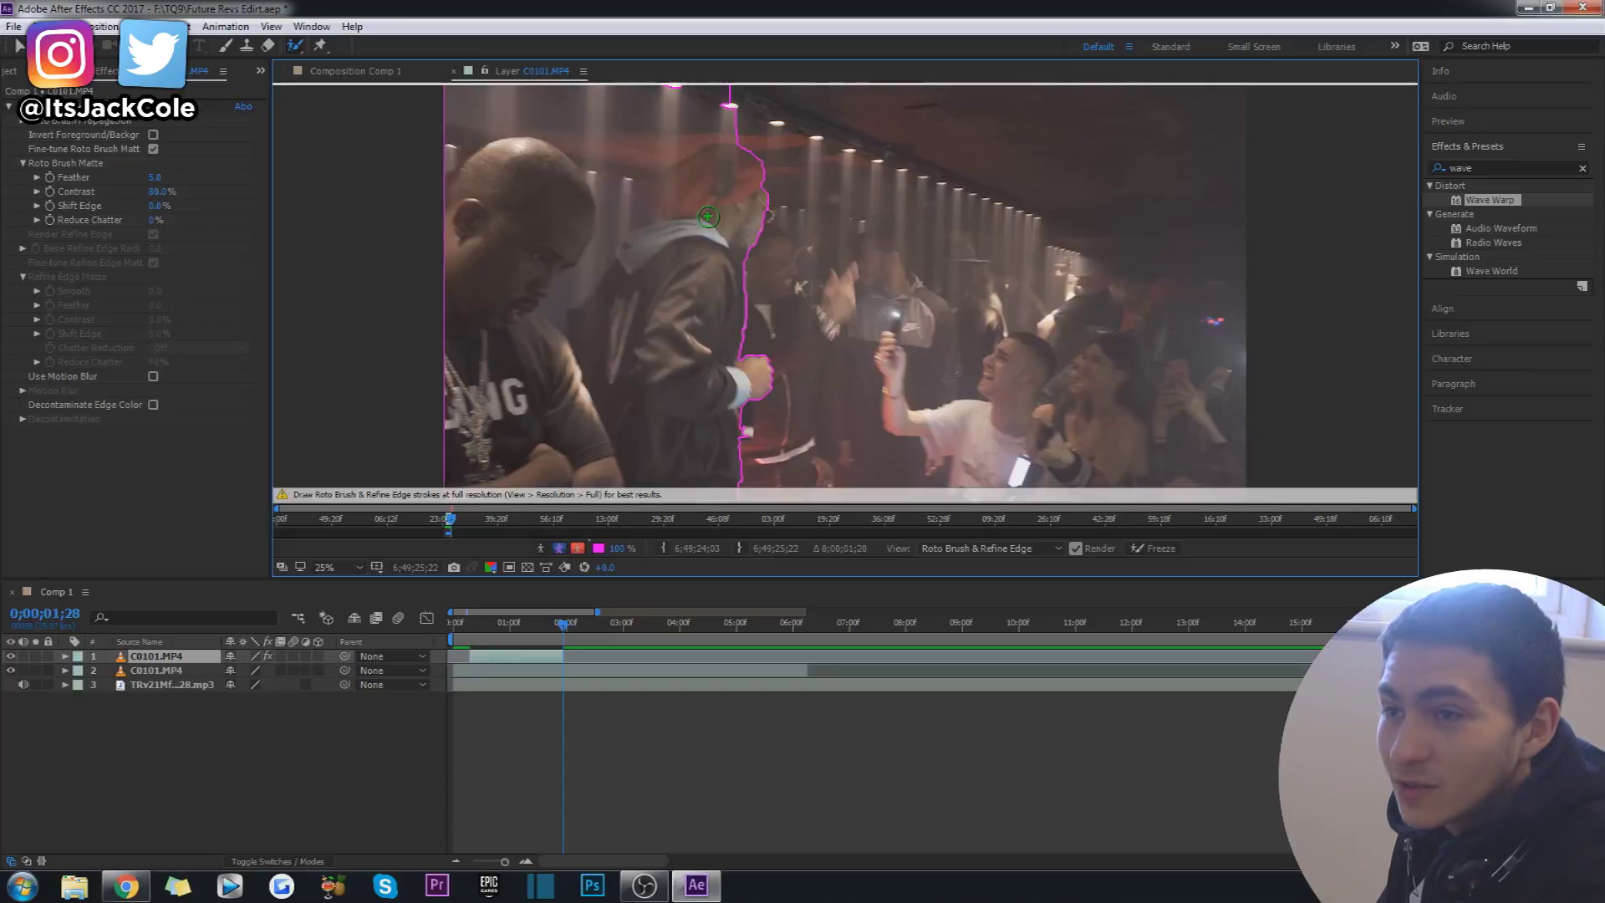
mouse_move(732, 106)
mouse_down()
mouse_move(520, 79)
mouse_move(649, 155)
mouse_move(631, 200)
mouse_up()
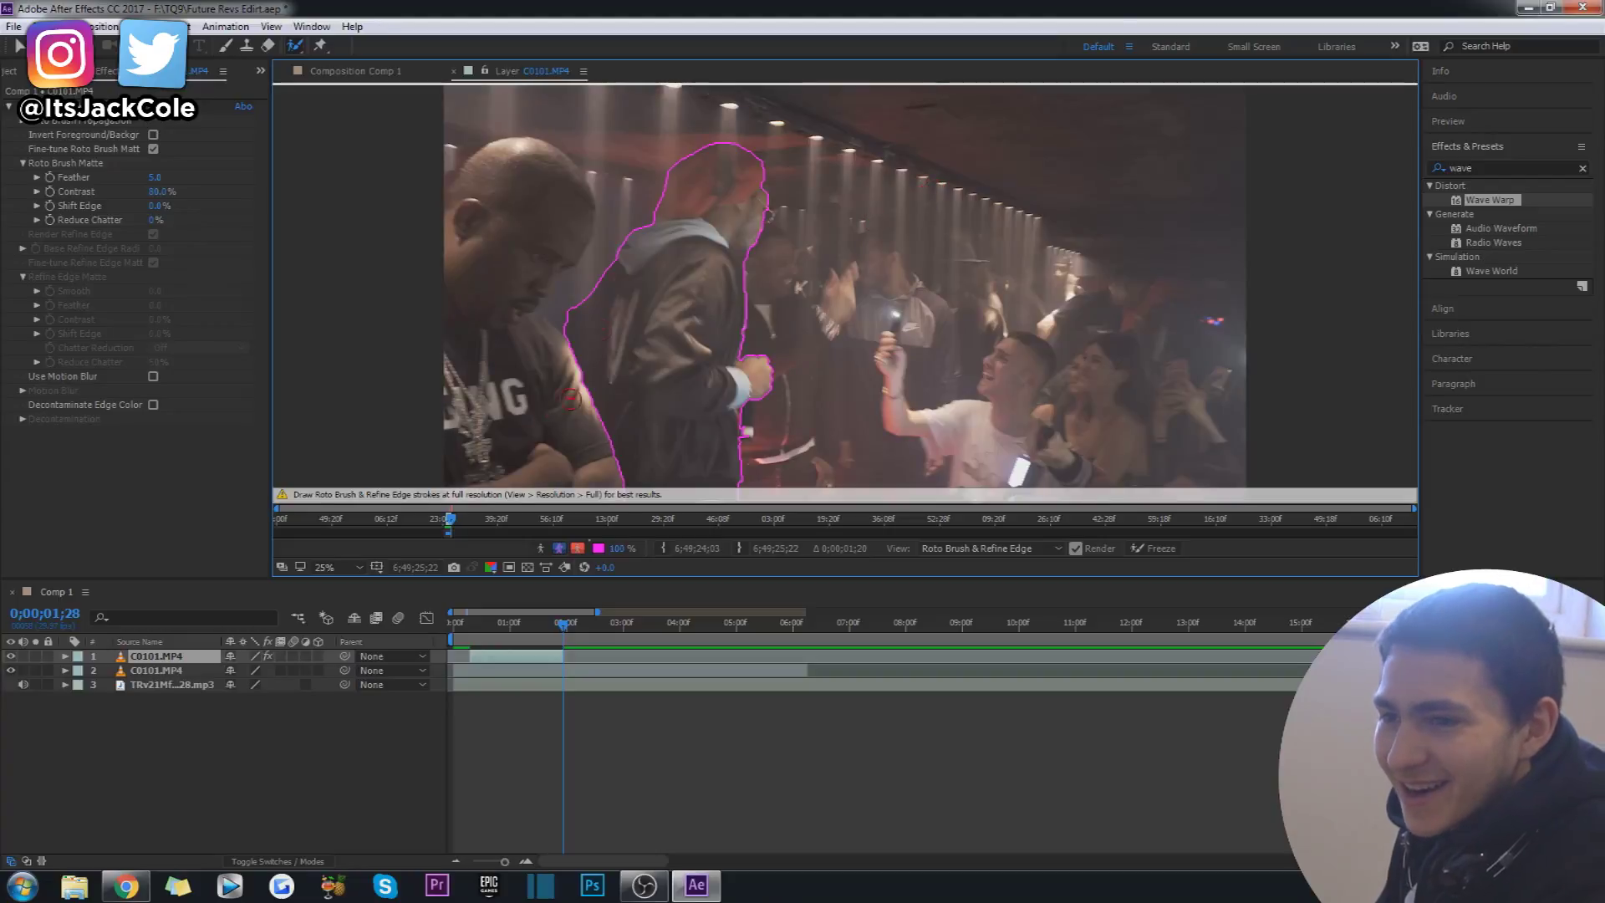
key(Page_Down)
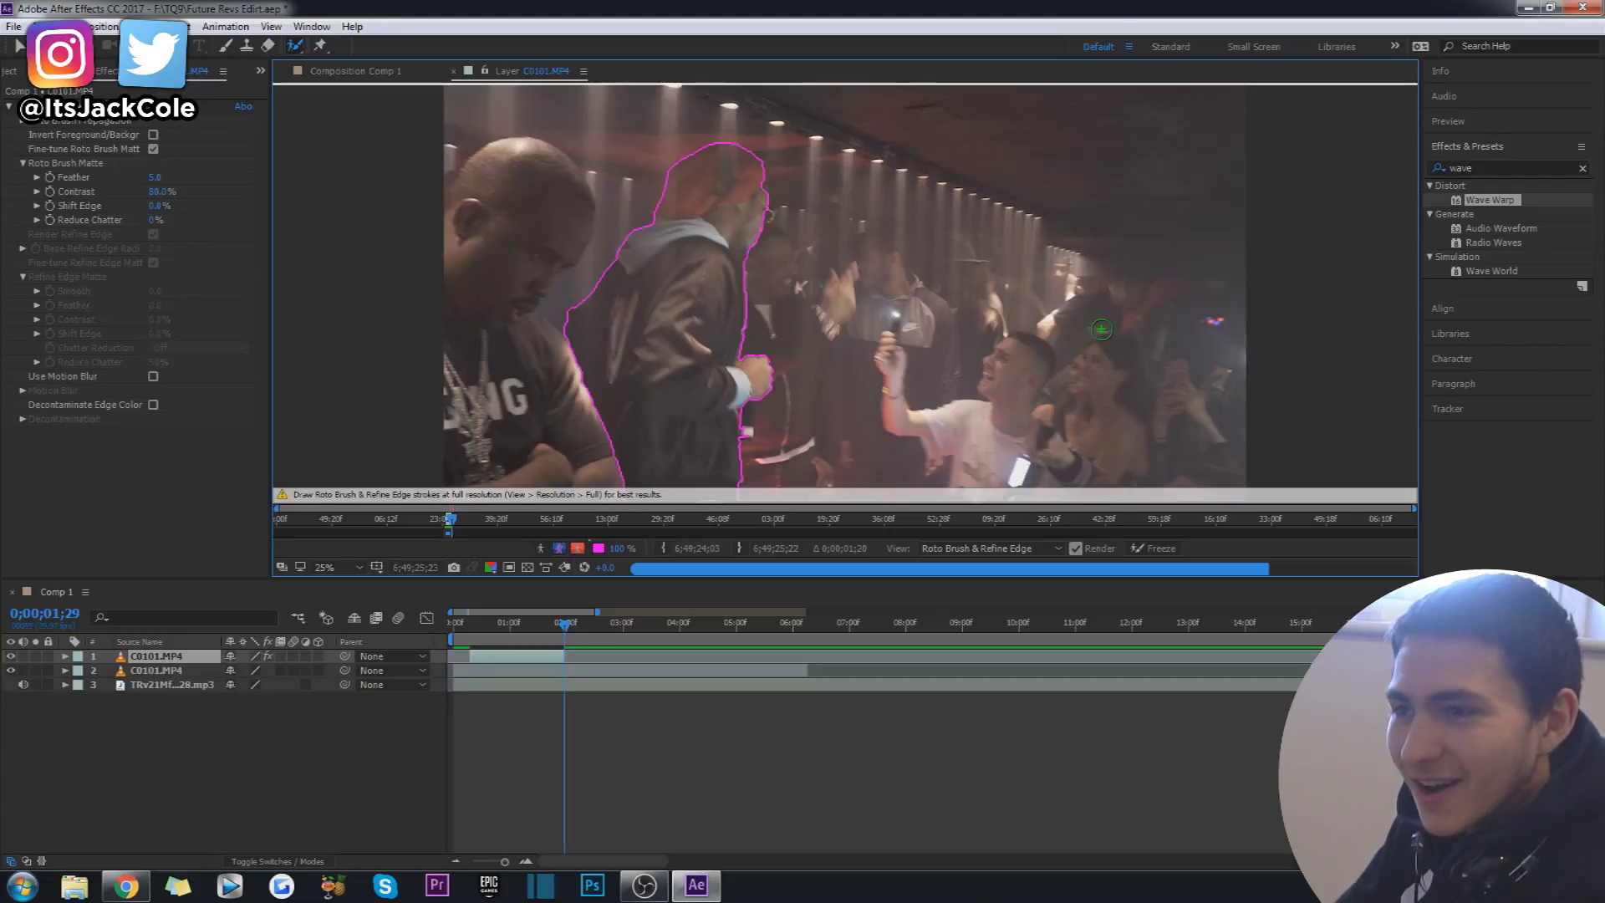
click(376, 75)
Hide the background clip (layer 2) and preview the isolated rapper cutout.
click(471, 625)
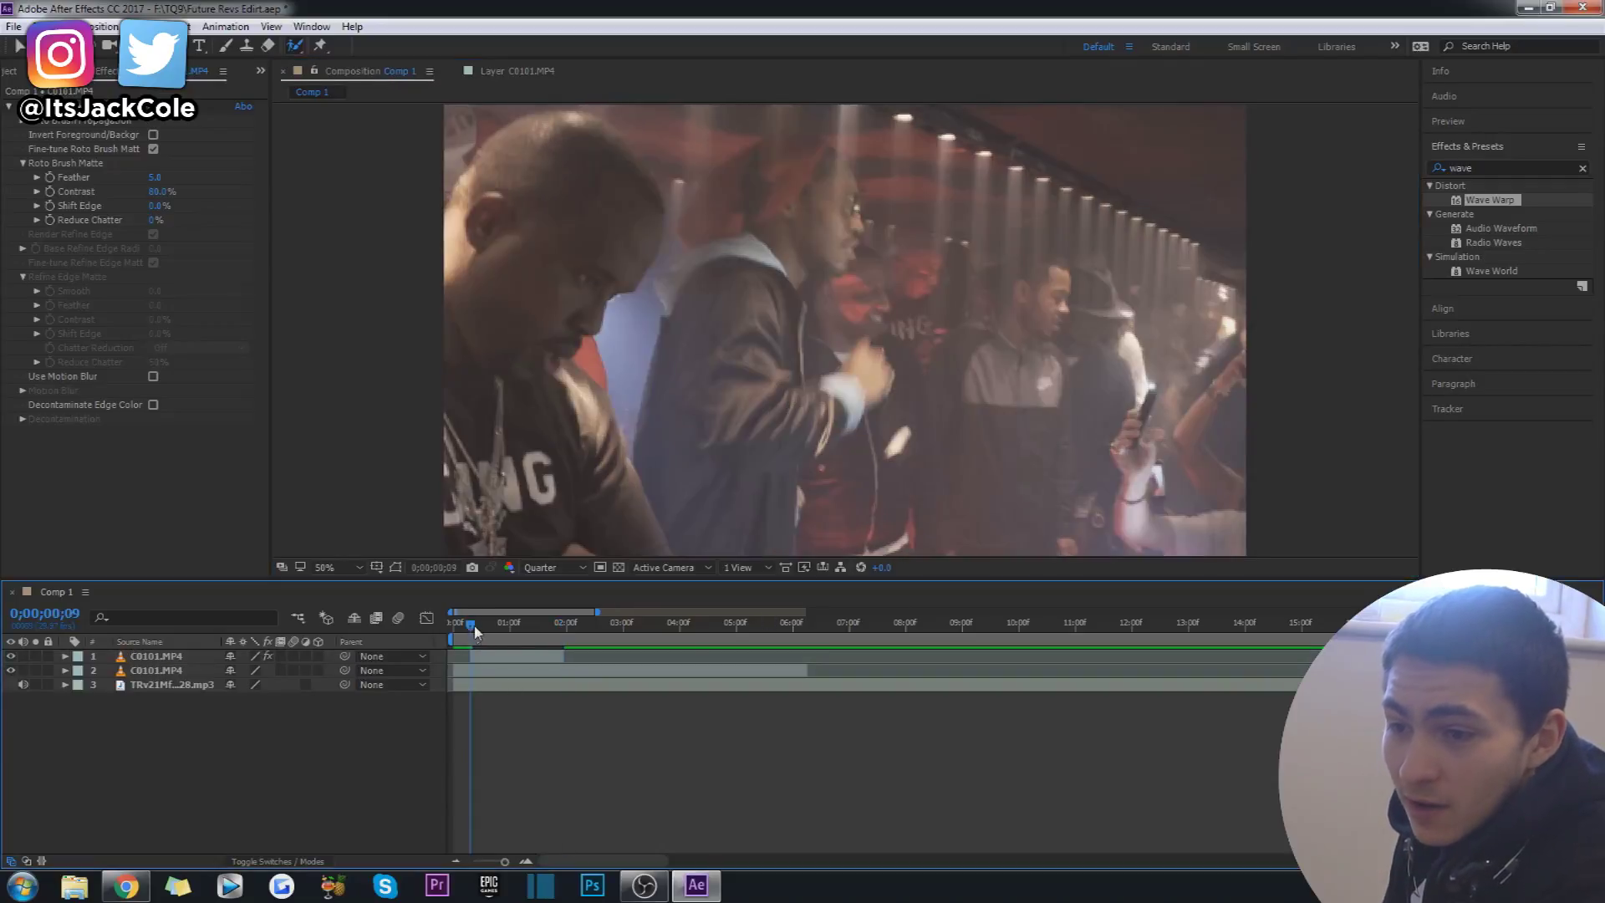
click(11, 669)
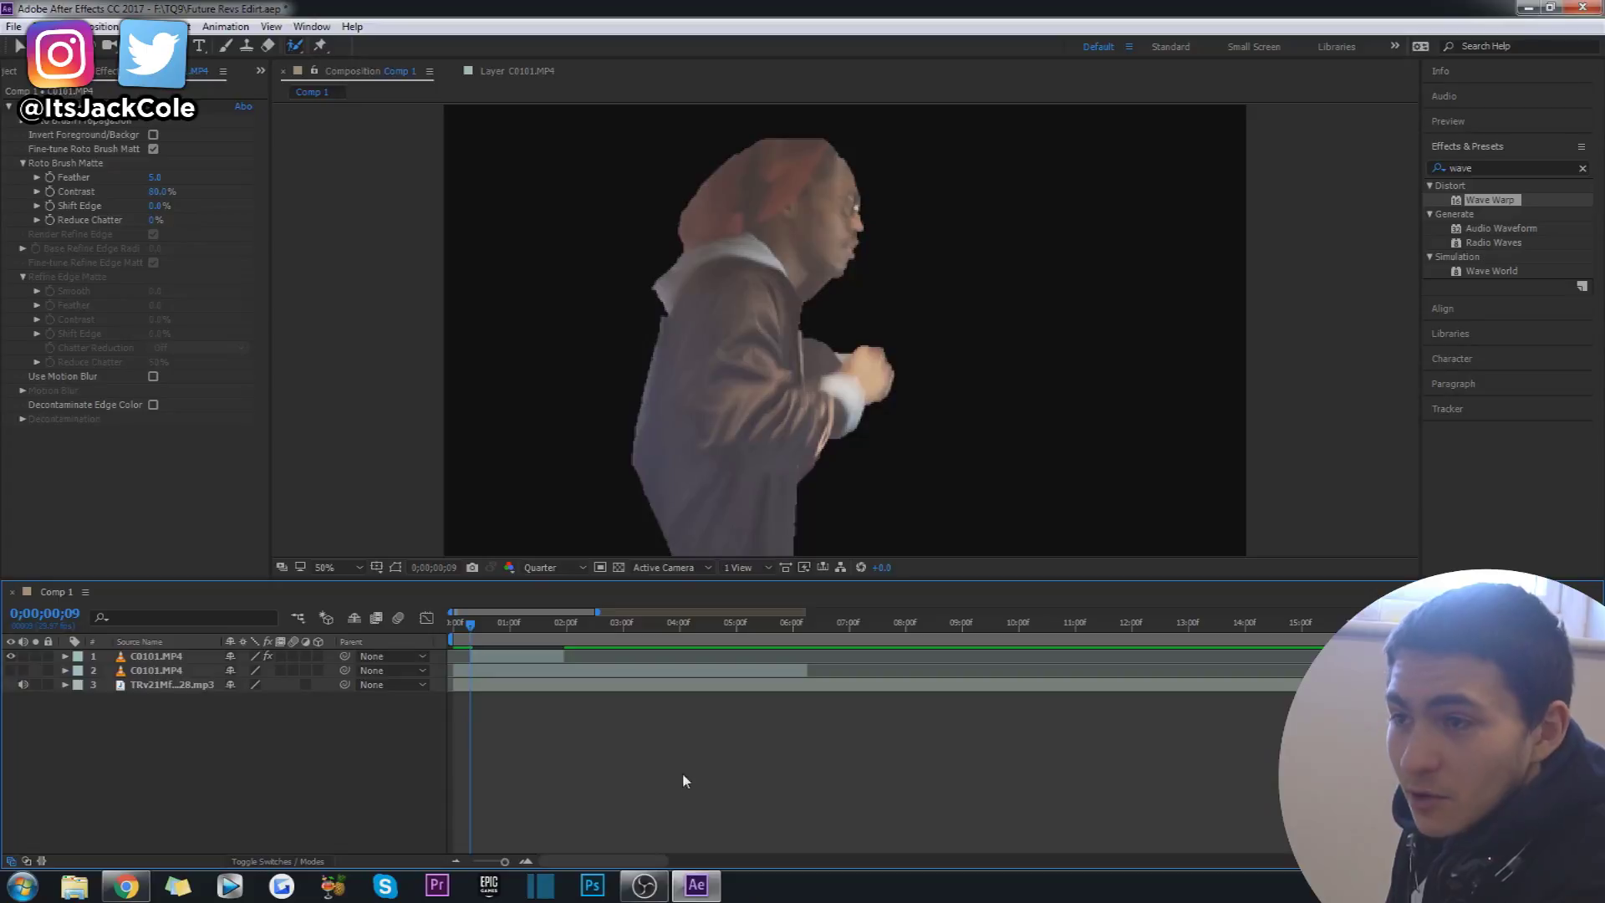
key(space)
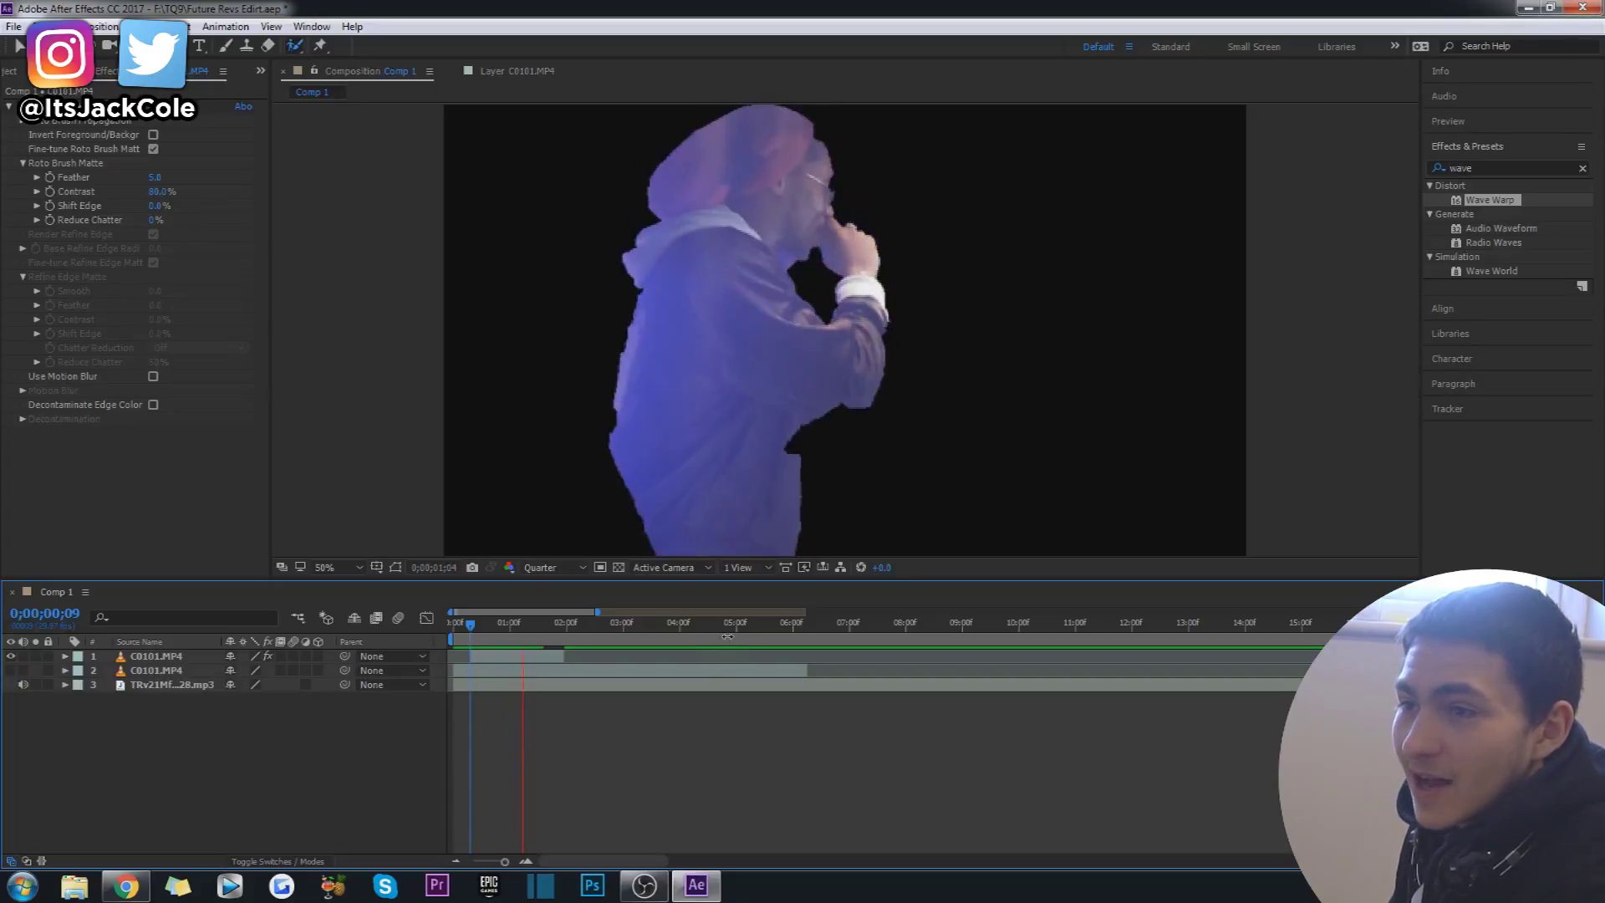
key(space)
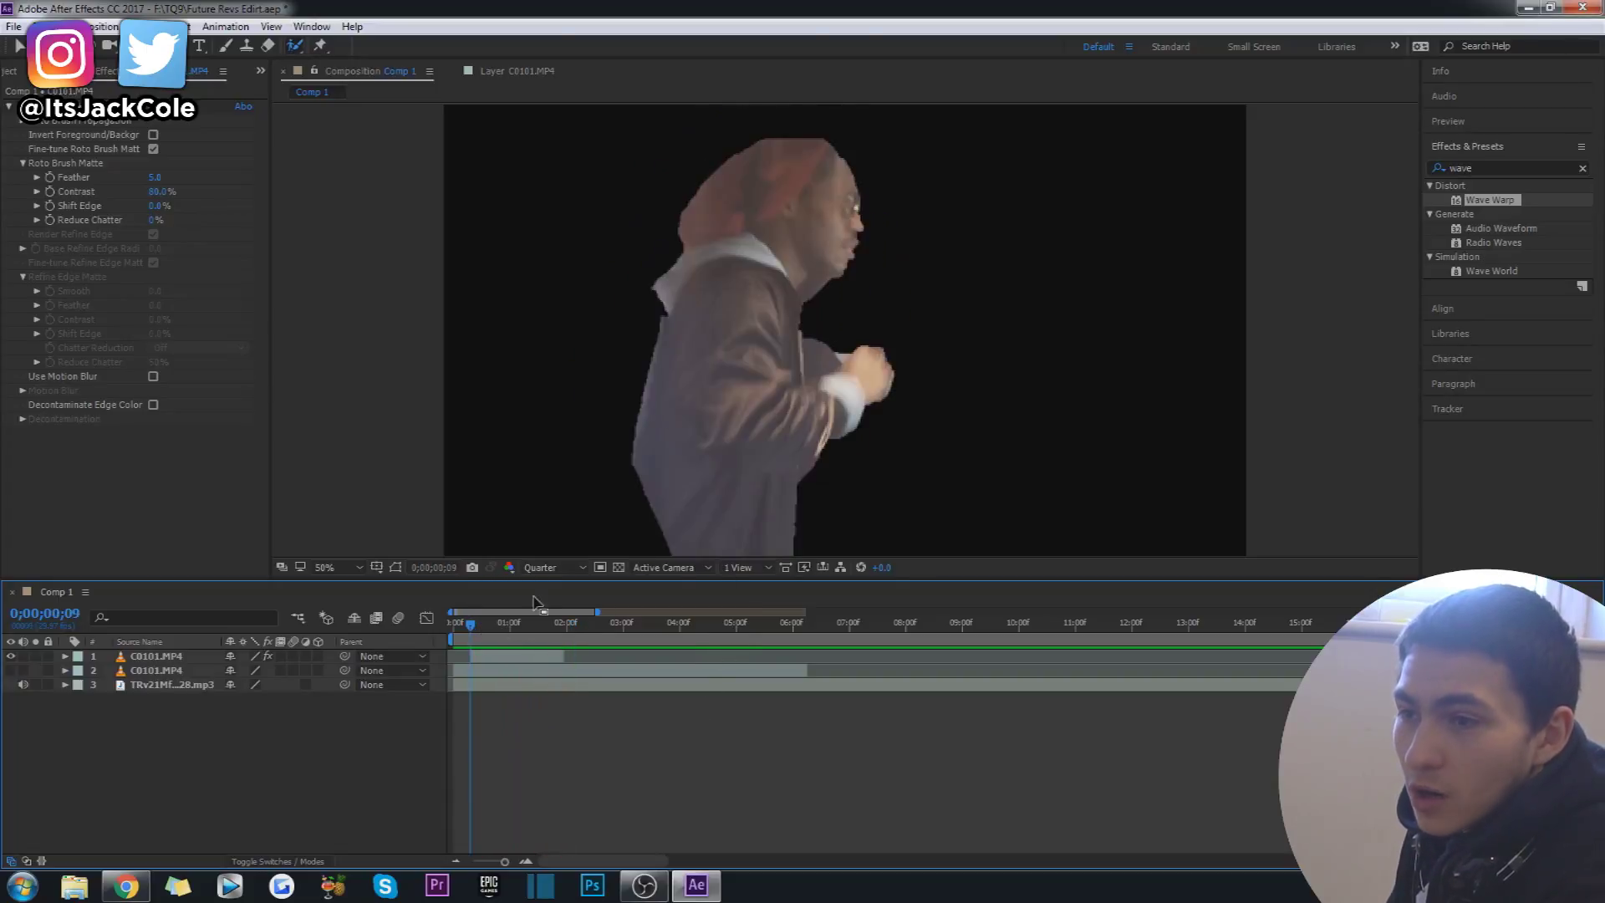
key(space)
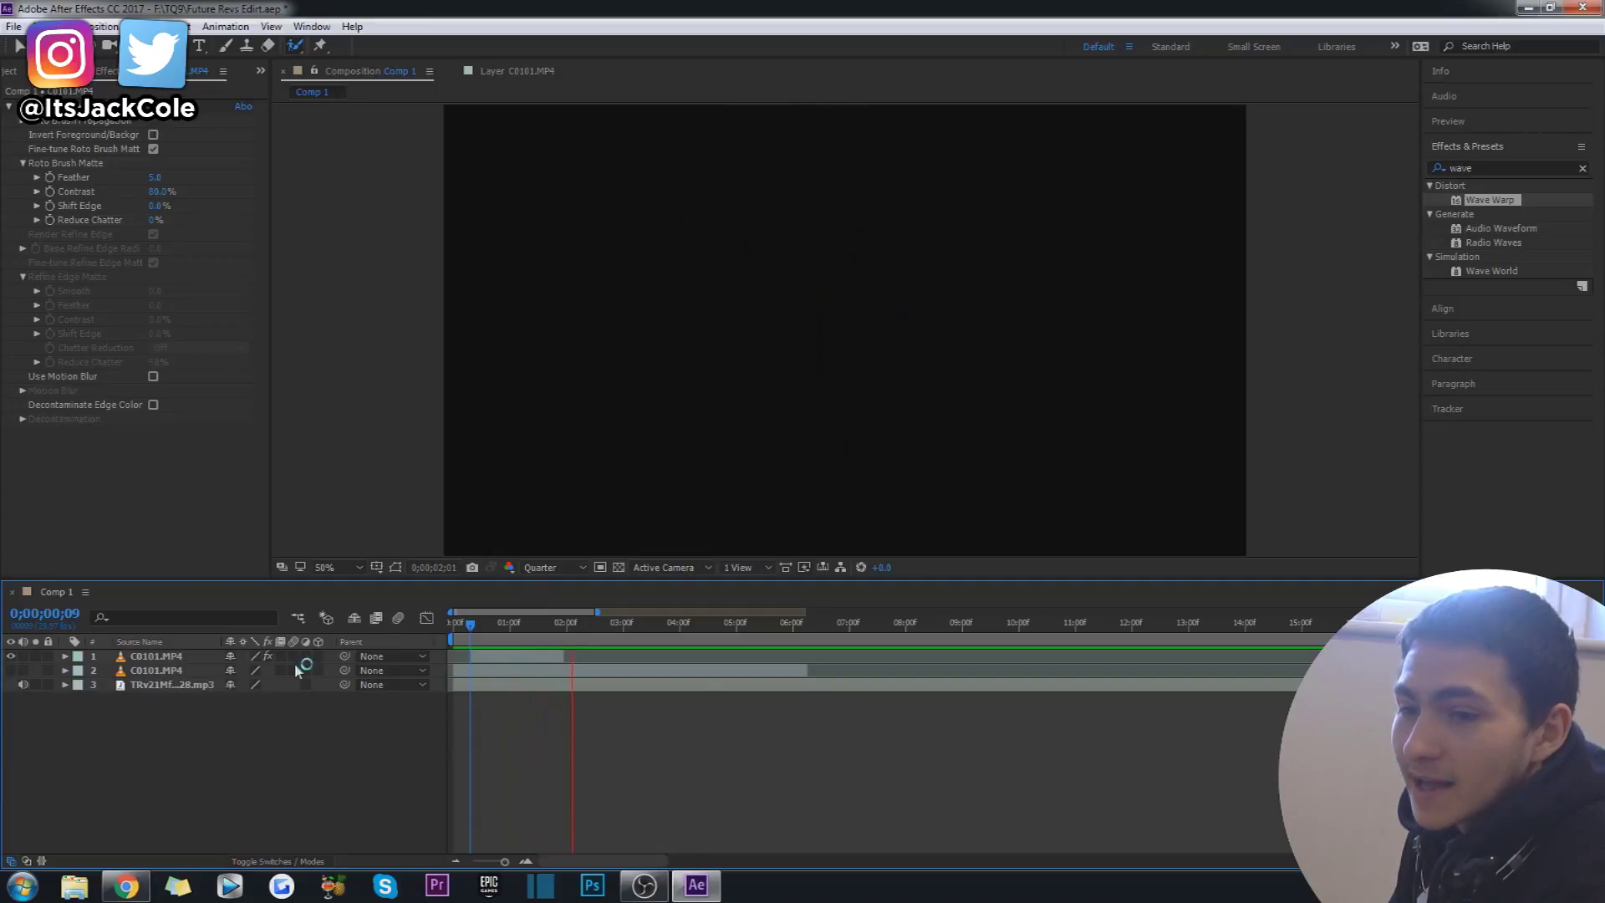
Mute the music track, preview from the start, and turn the background clip back on.
click(24, 684)
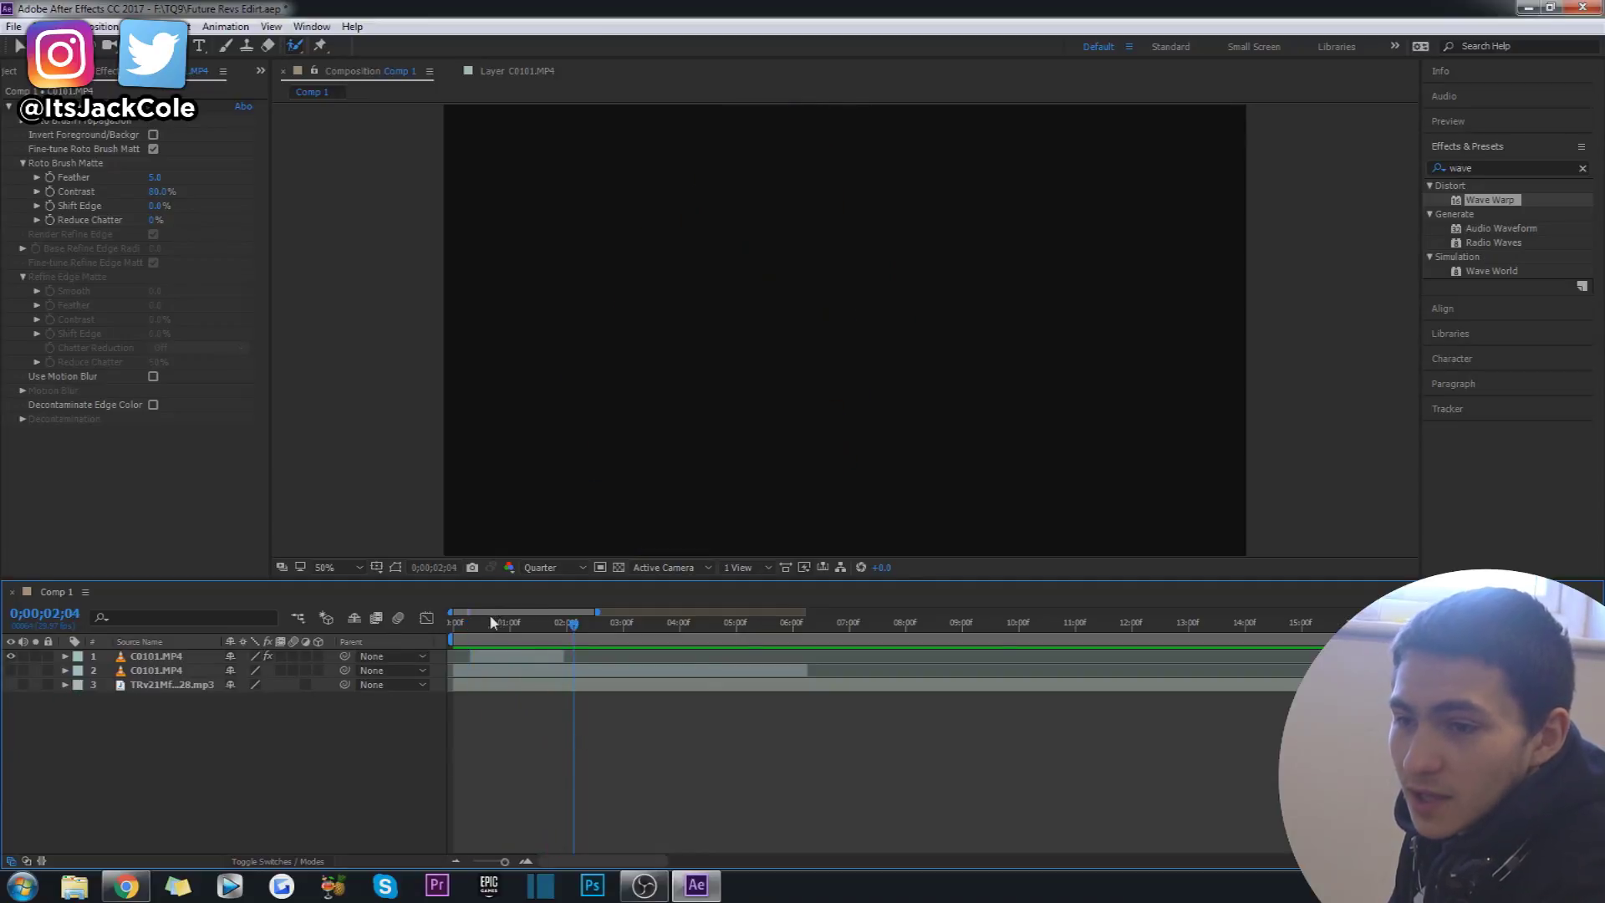
drag(468, 633, 425, 635)
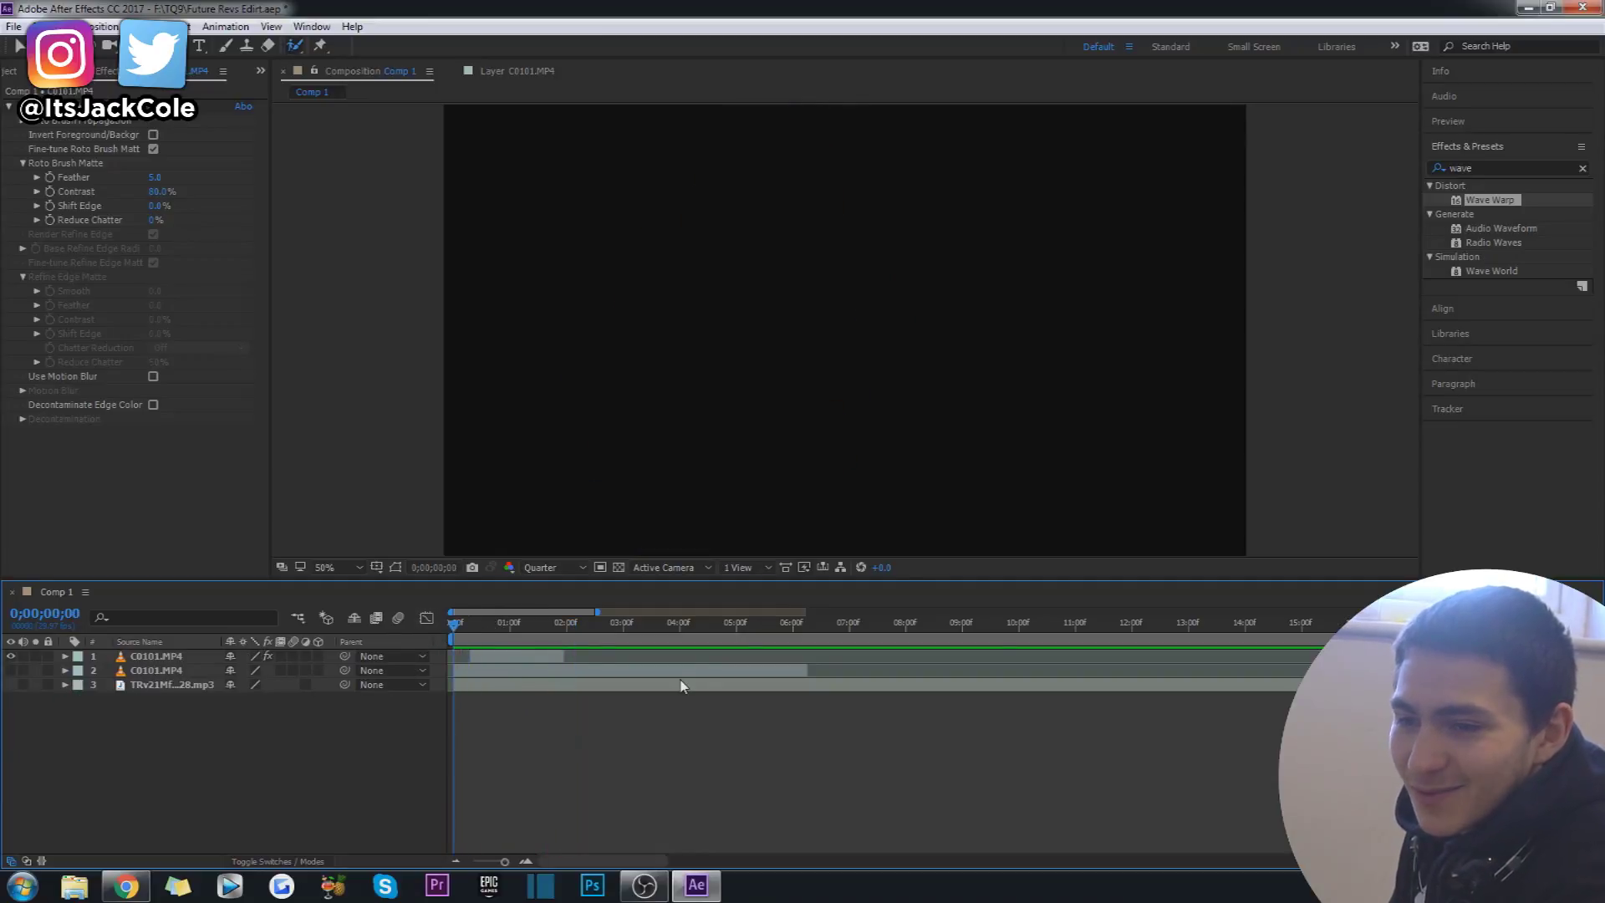
key(space)
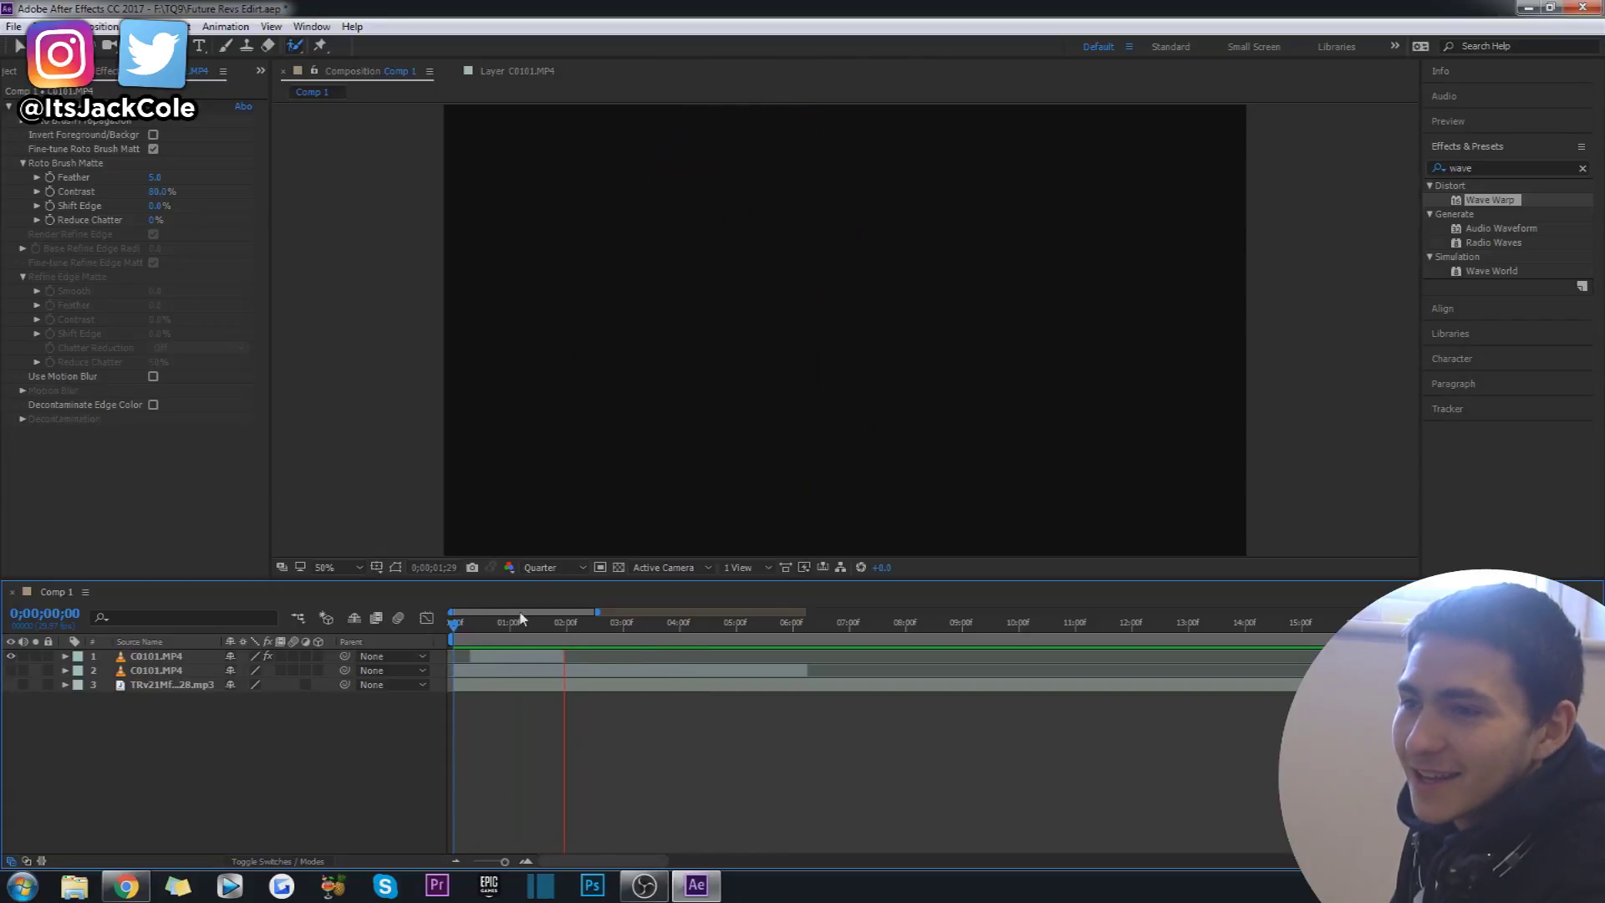
key(space)
click(11, 670)
key(space)
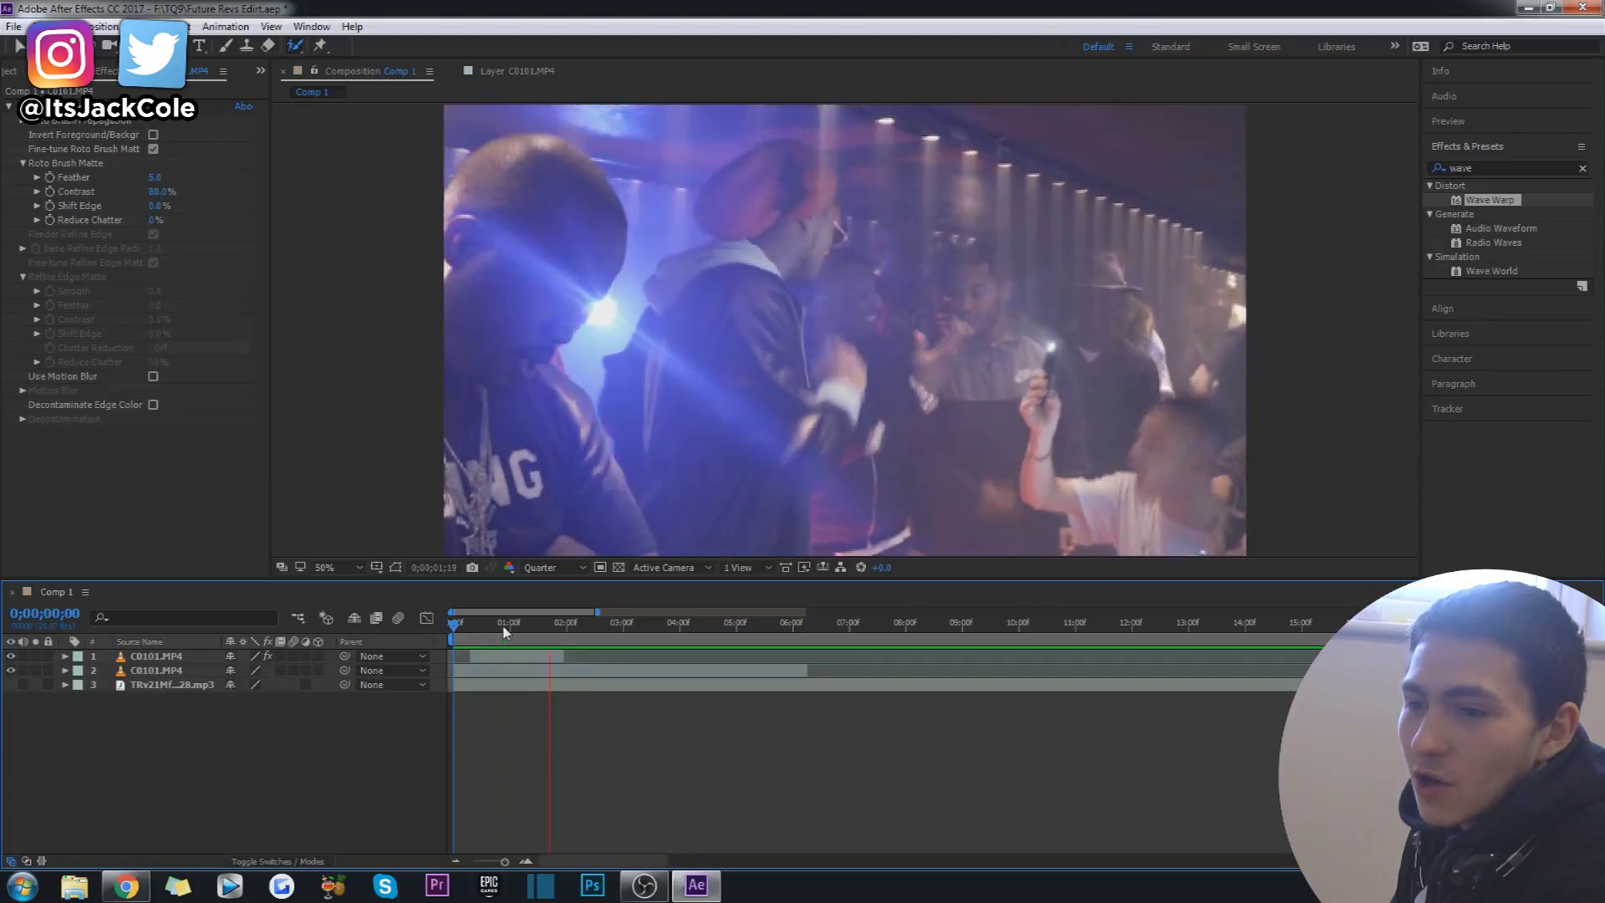
At frame 0;00;00;27, enable Fine-tune Roto Brush Matte on the top layer's Roto Brush effect.
click(505, 628)
click(507, 655)
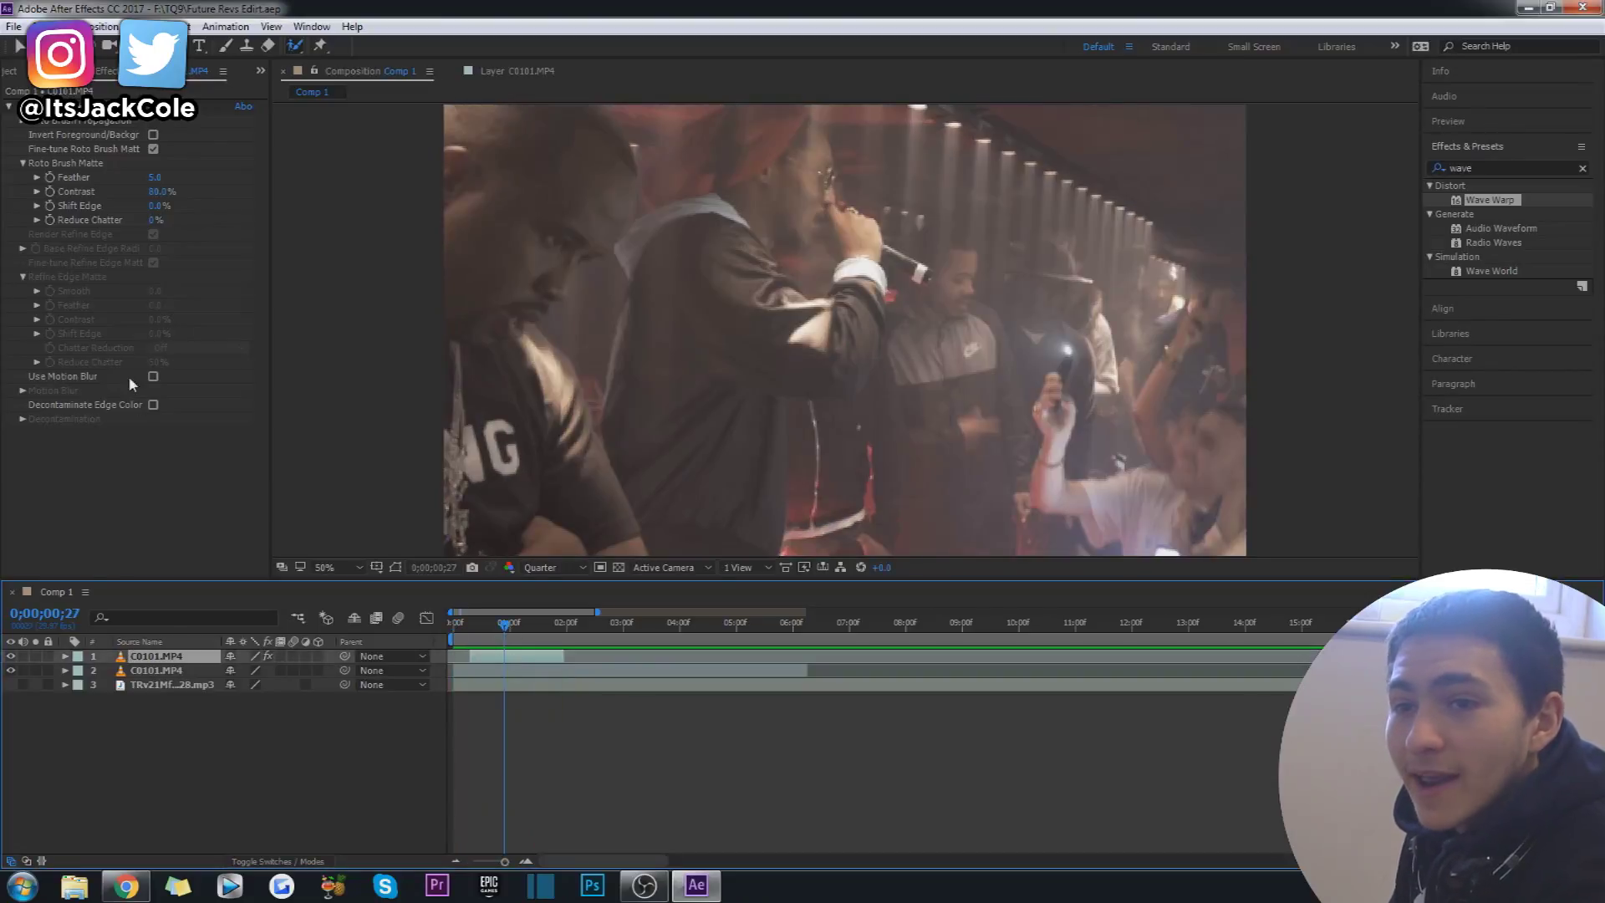
click(205, 501)
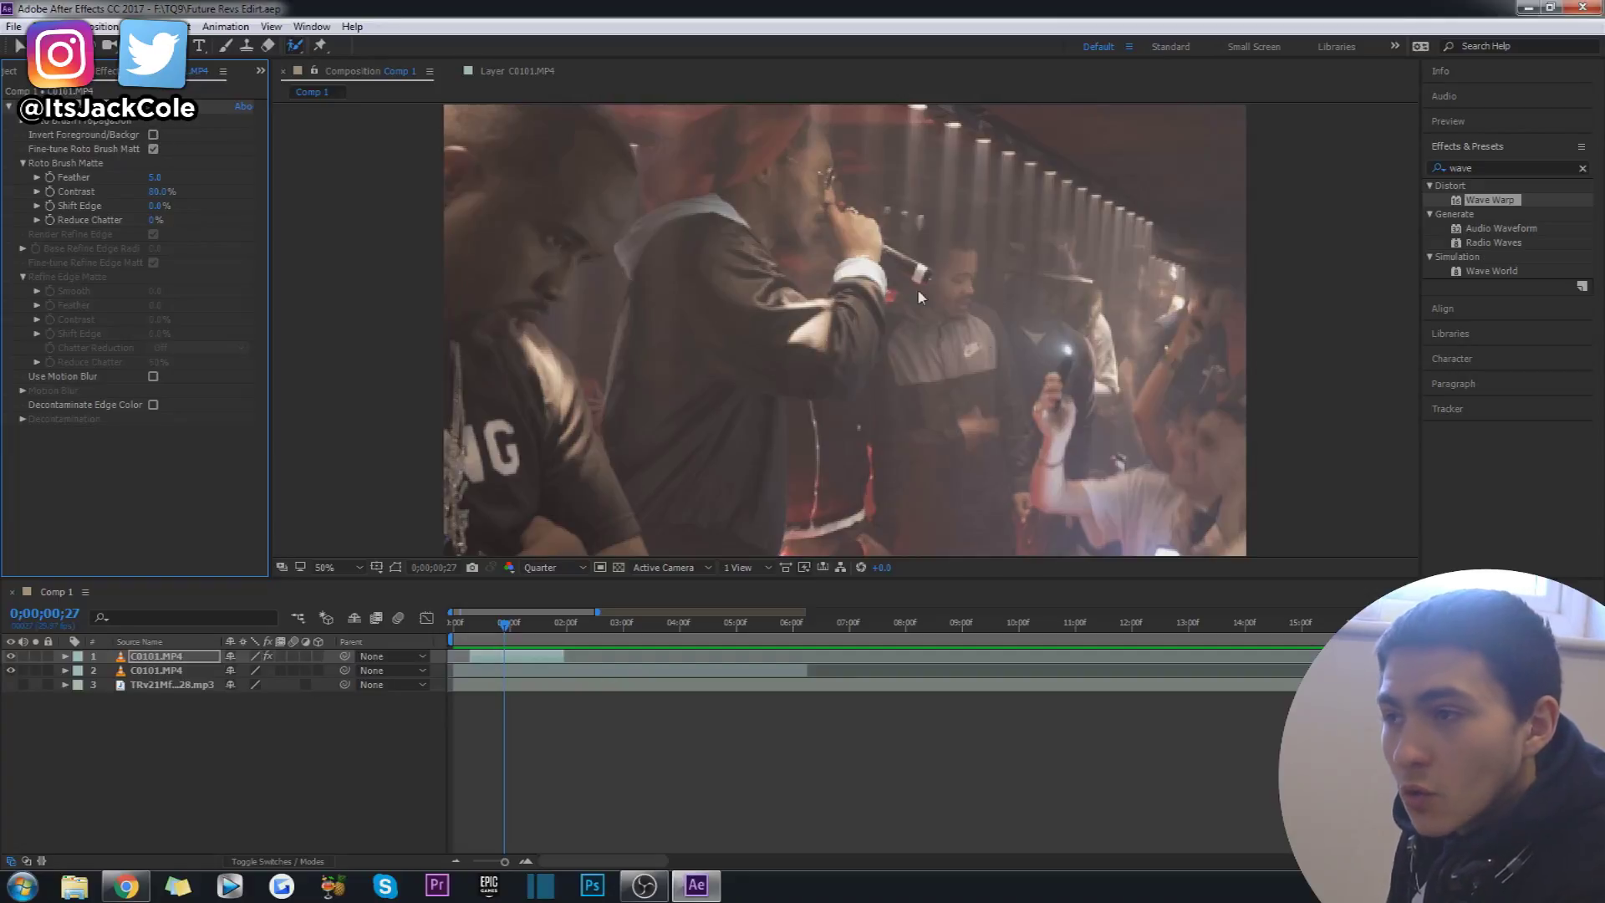
click(147, 480)
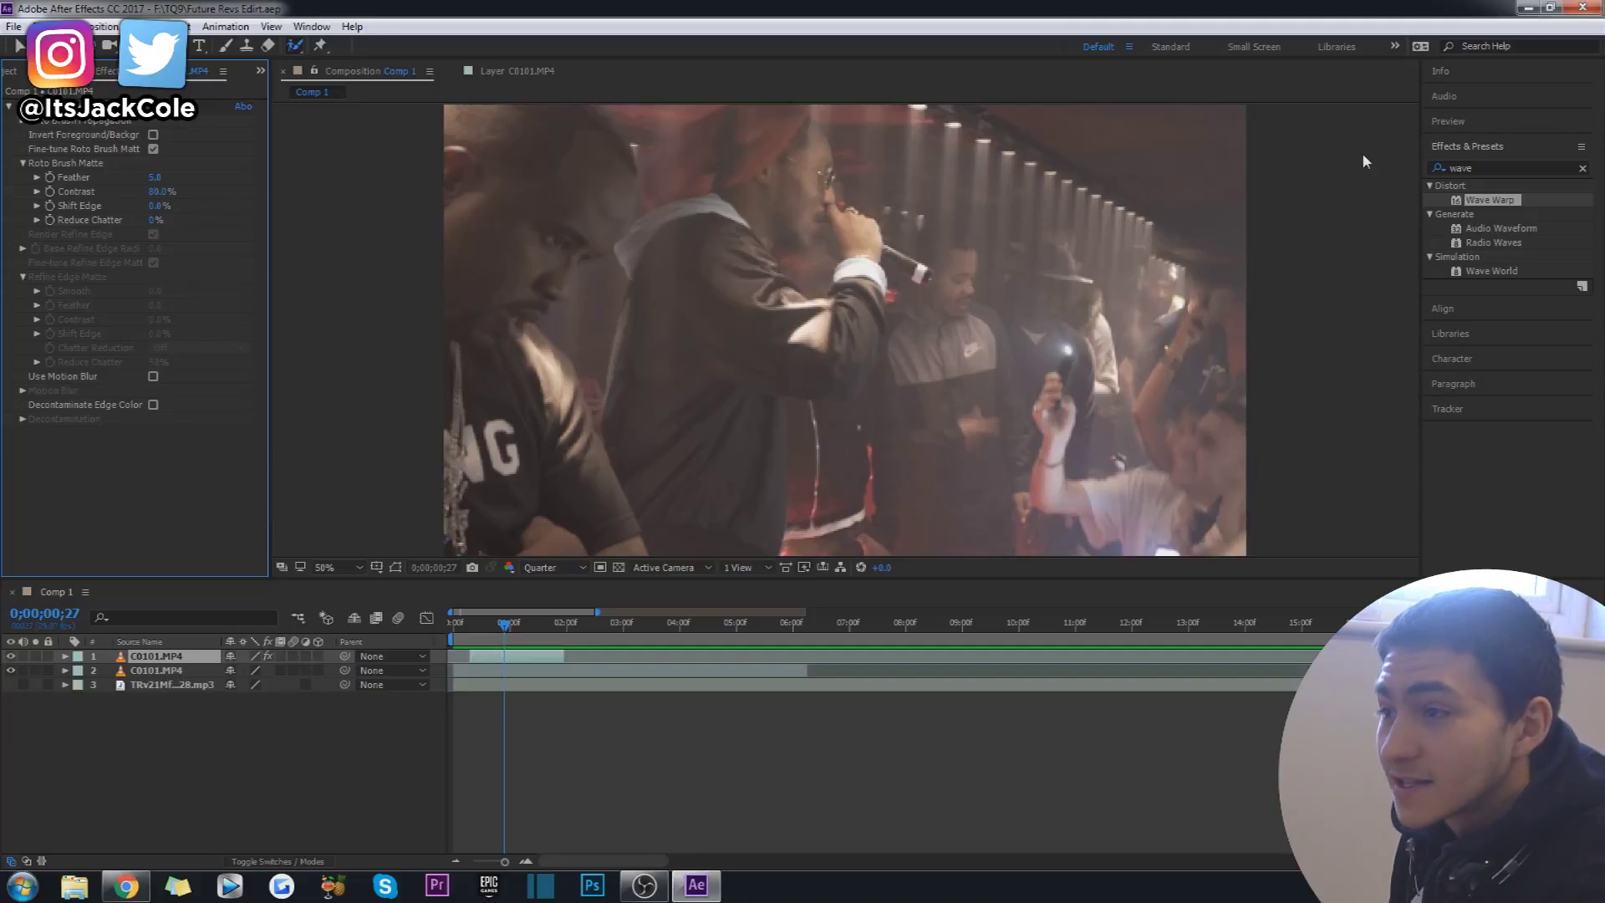
click(1493, 171)
Apply Wave Warp and Turbulent Displace from Effects & Presets to the top C0101.MP4 layer.
click(1501, 165)
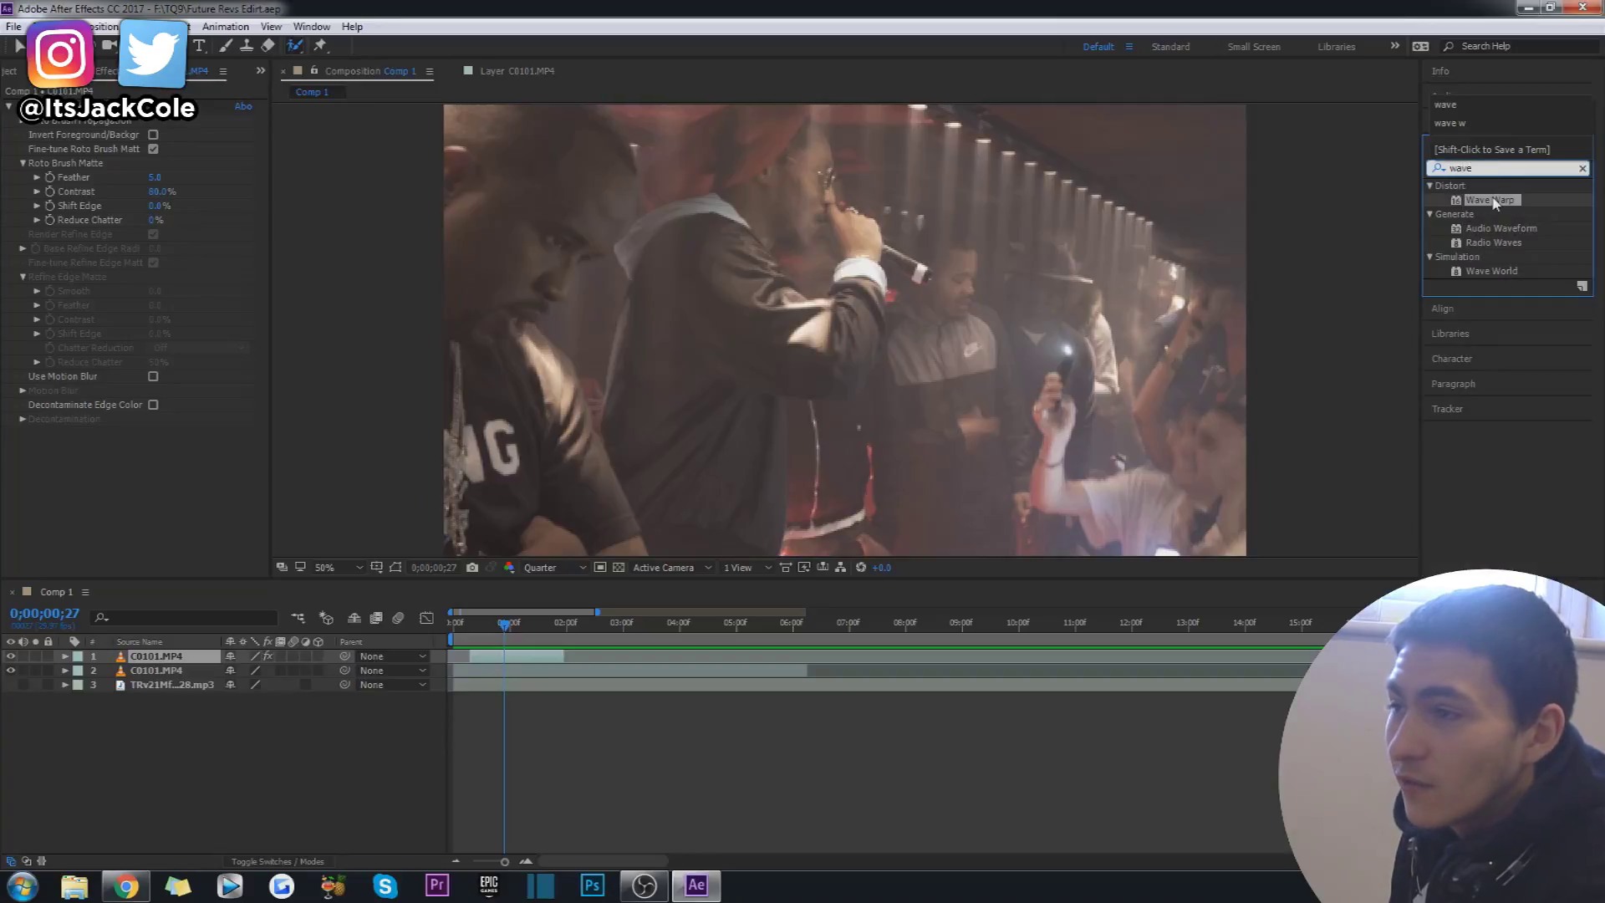
drag(1489, 199, 537, 657)
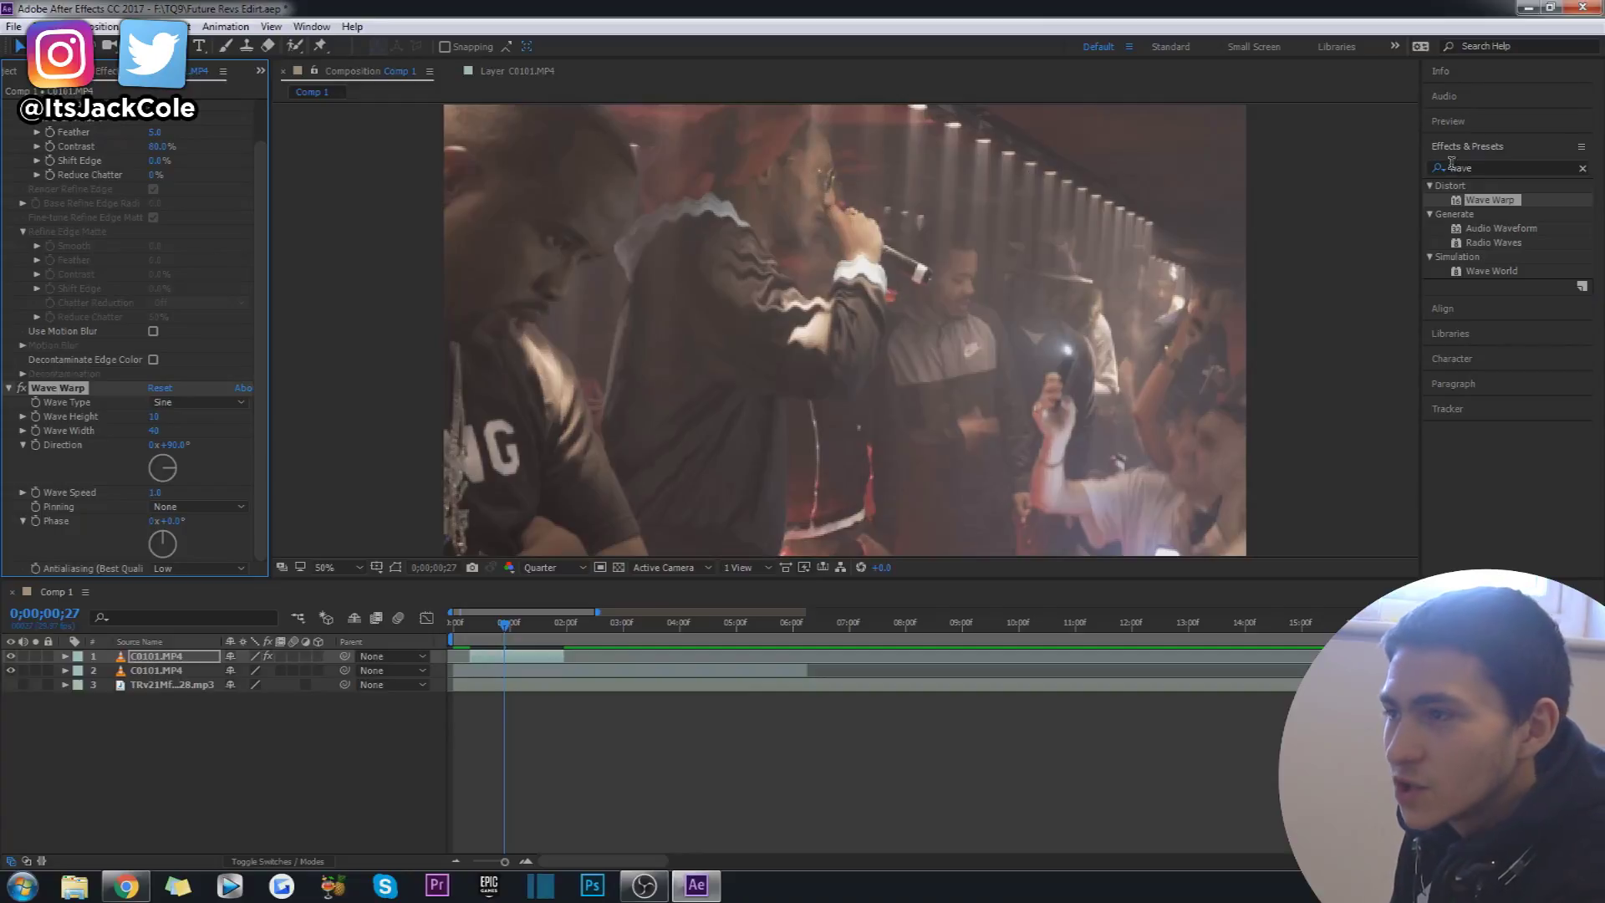
click(1498, 168)
text(turbul)
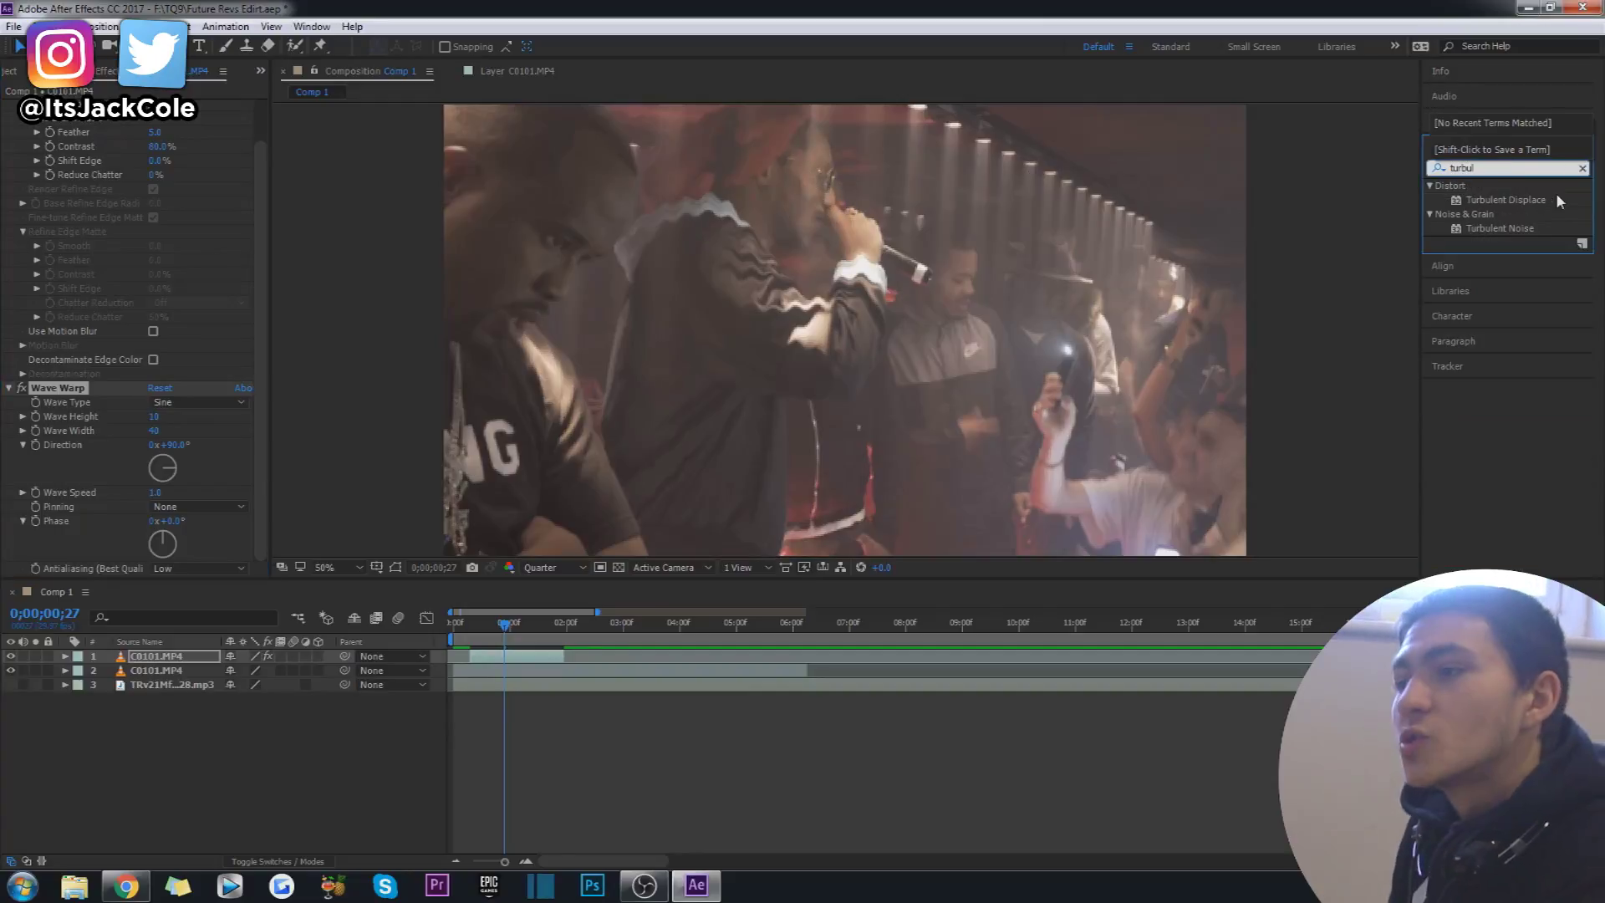
drag(1556, 199, 533, 656)
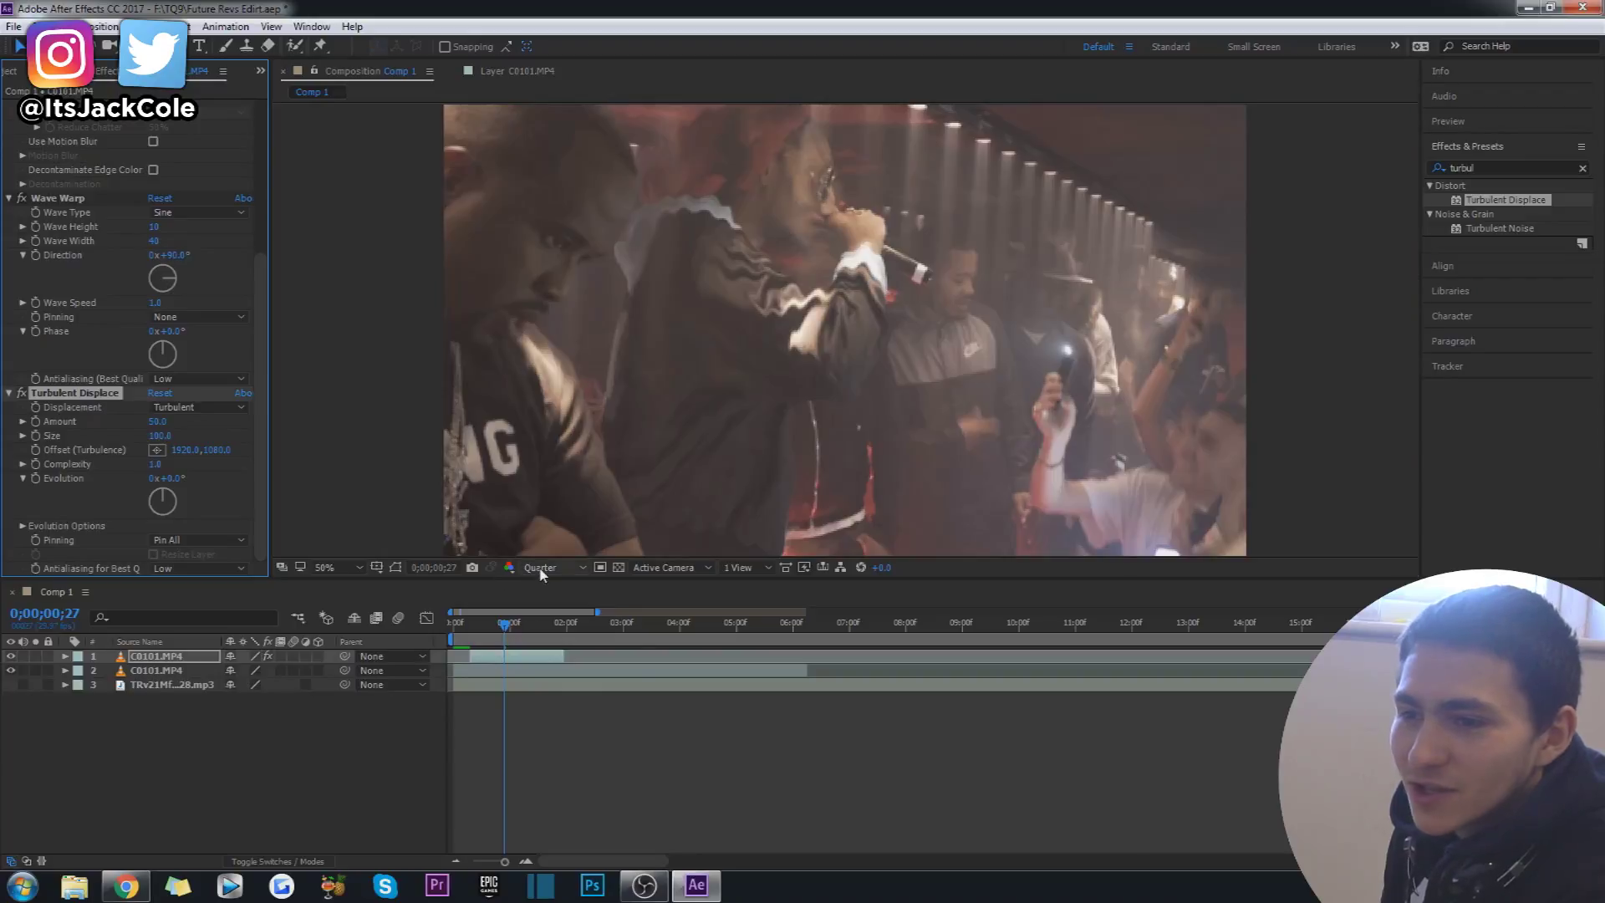
Check the warp at Full resolution, then set Quarter resolution and return to frame 0;00;00;09.
click(575, 567)
click(543, 585)
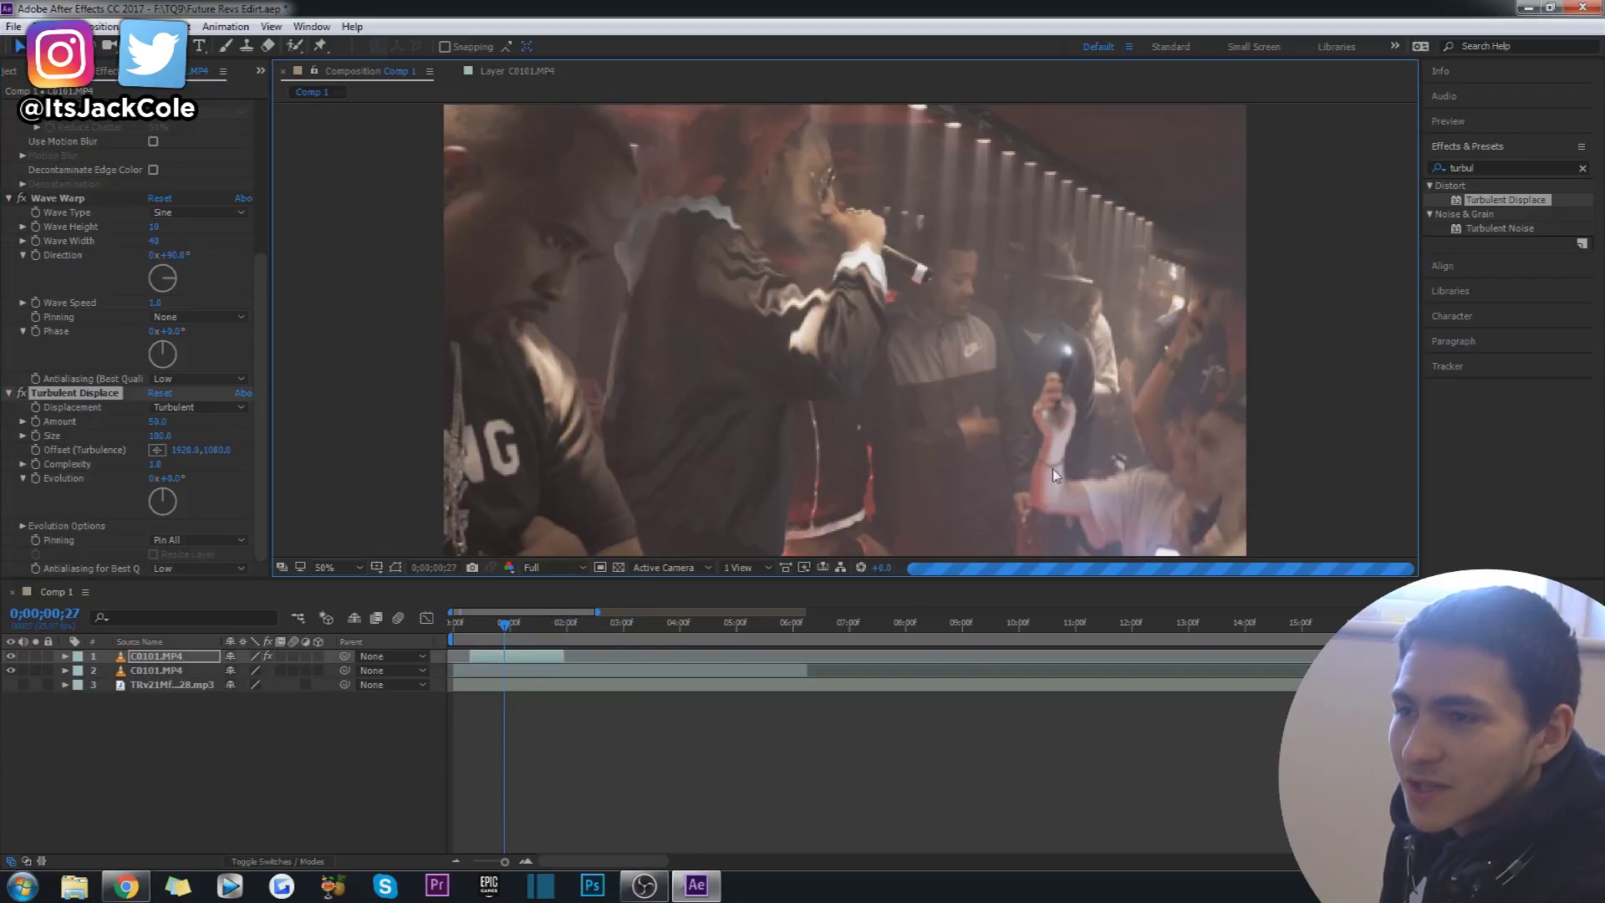
key(comma)
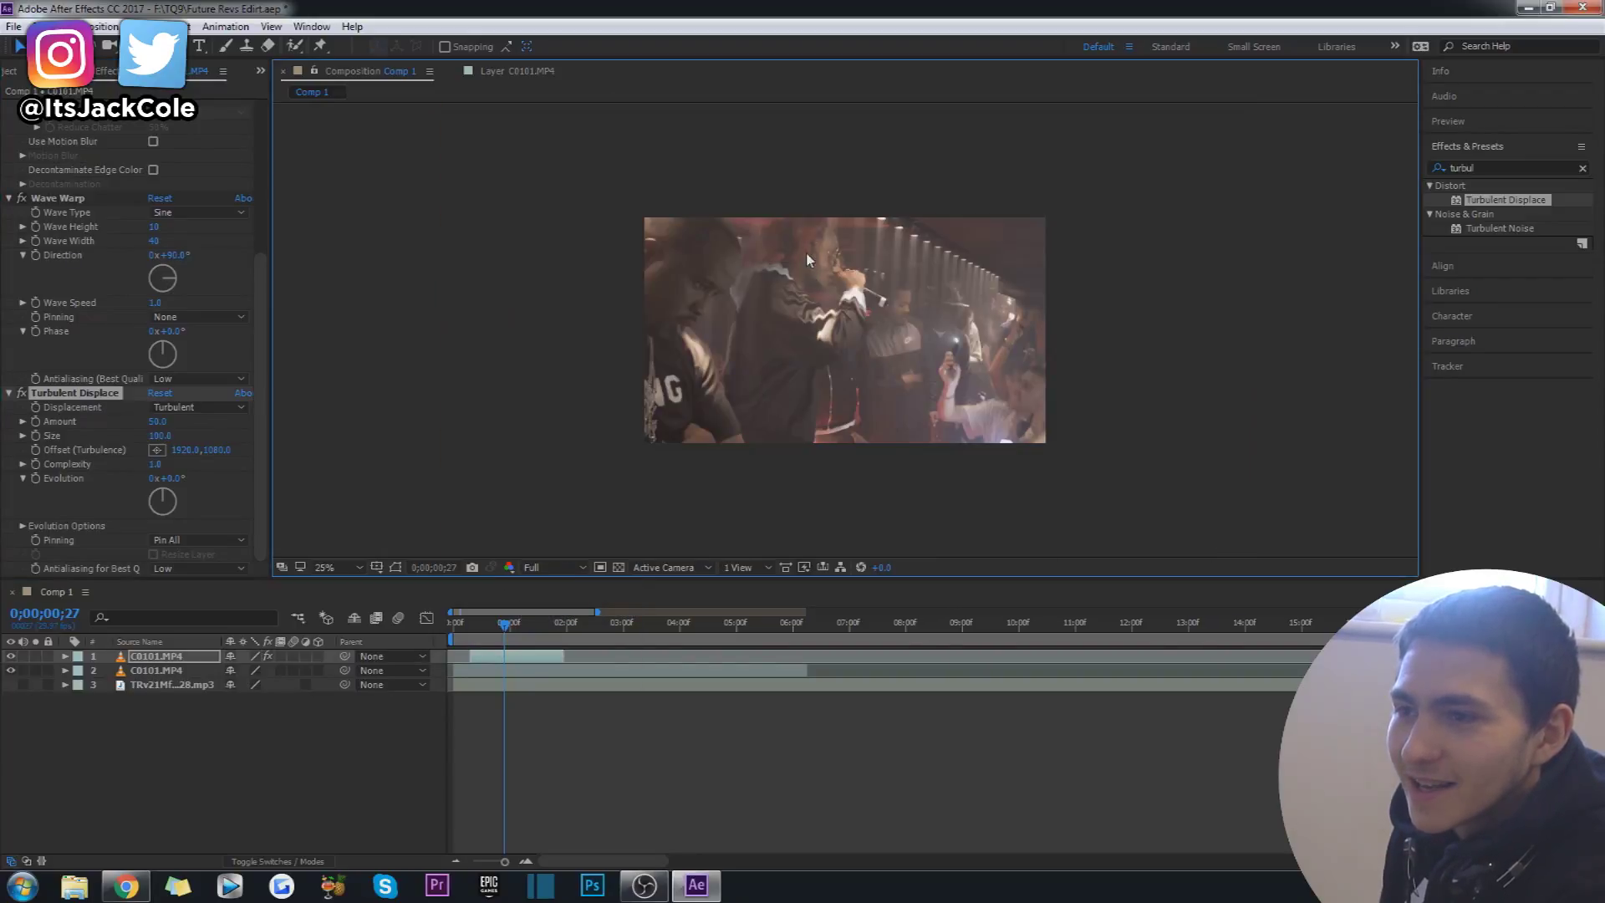
key(period)
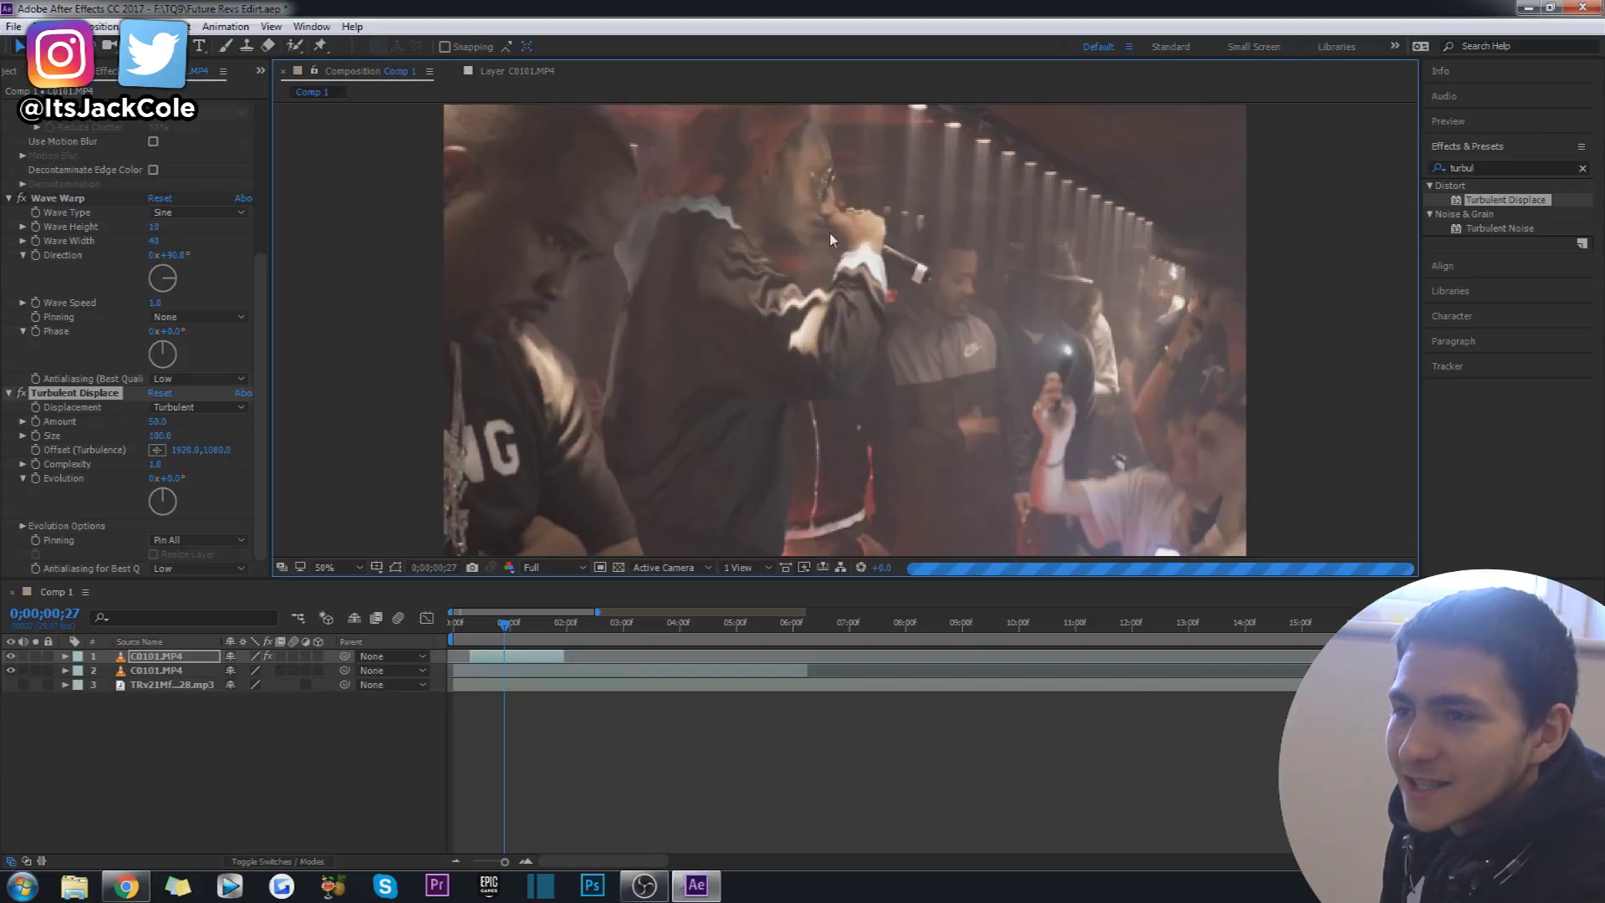
click(563, 569)
click(576, 670)
click(473, 631)
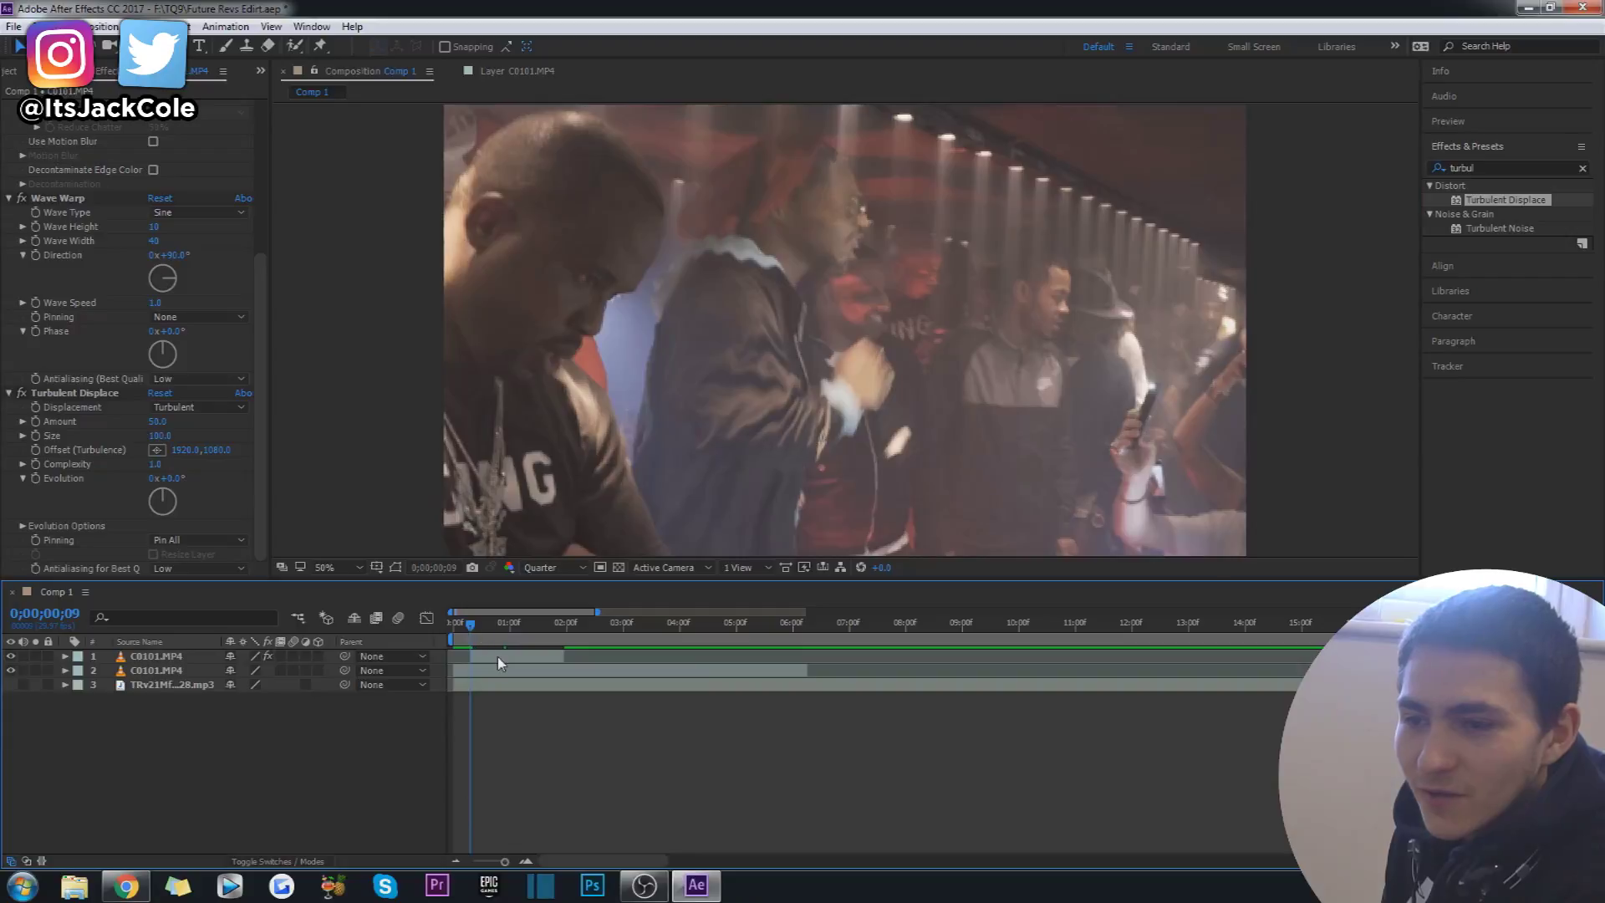
click(498, 656)
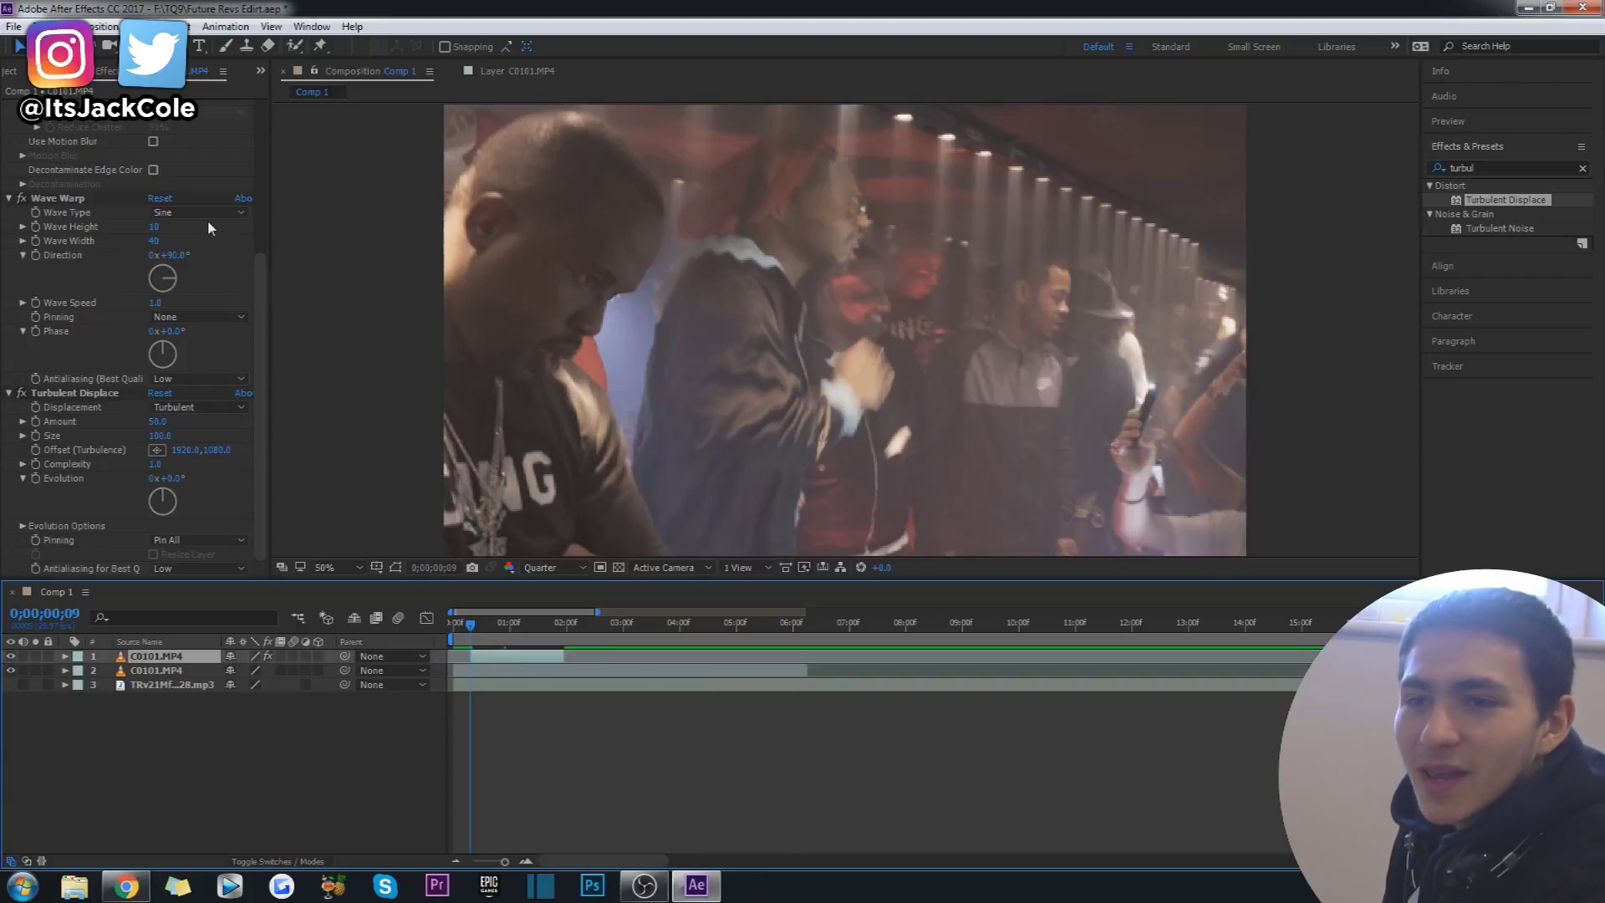
Set Wave Warp's wave type to Noise and its Wave Width to 500.
click(73, 201)
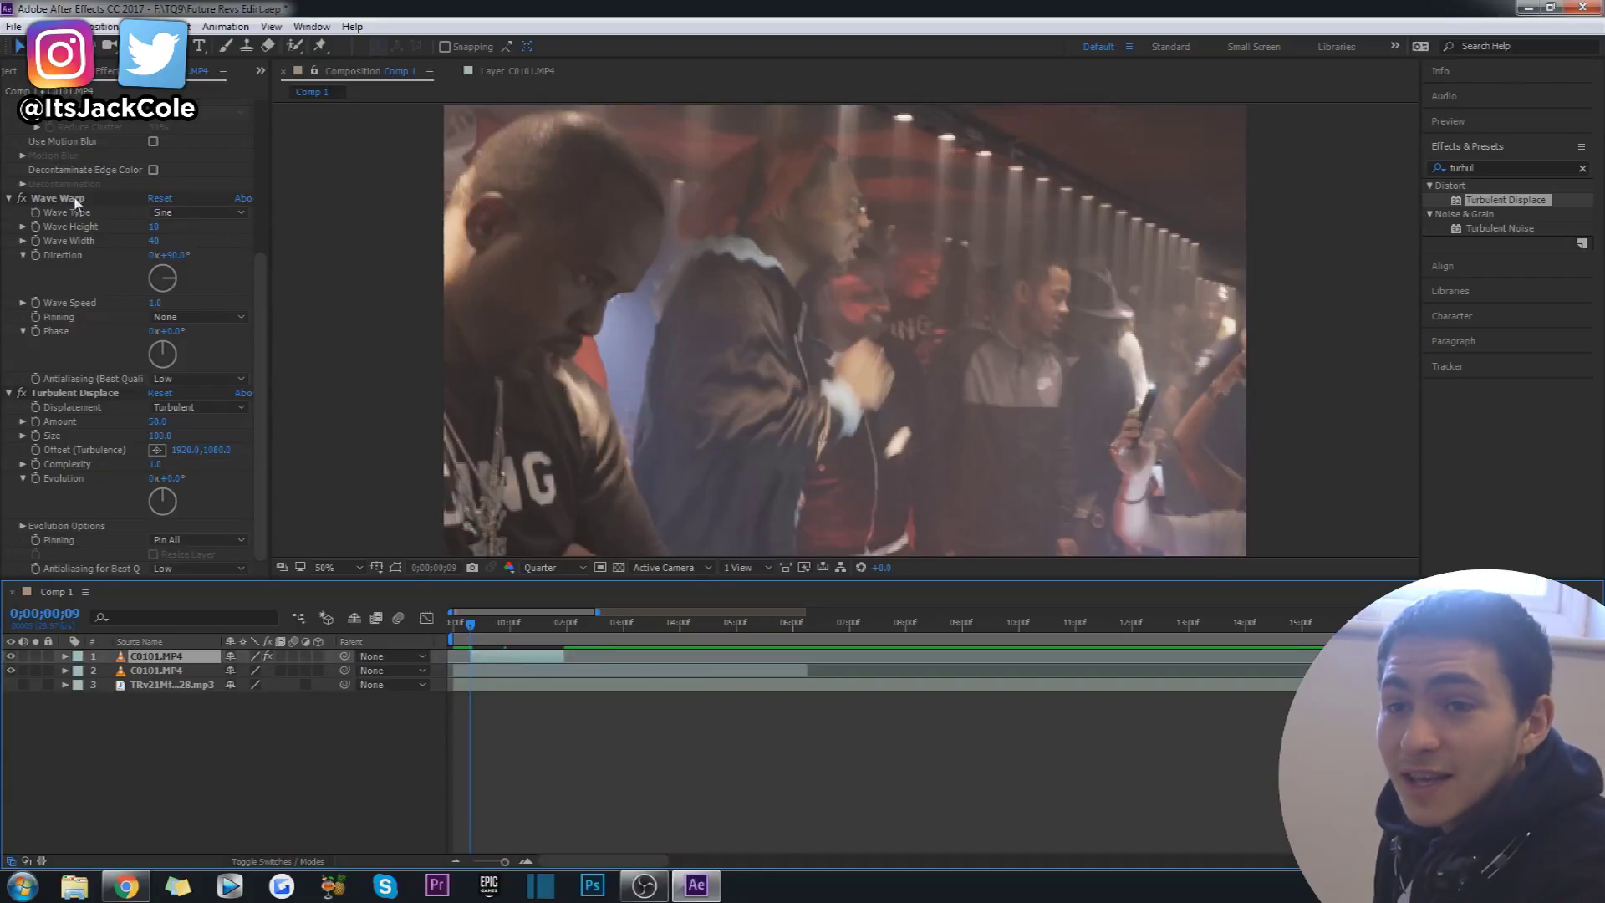
click(192, 214)
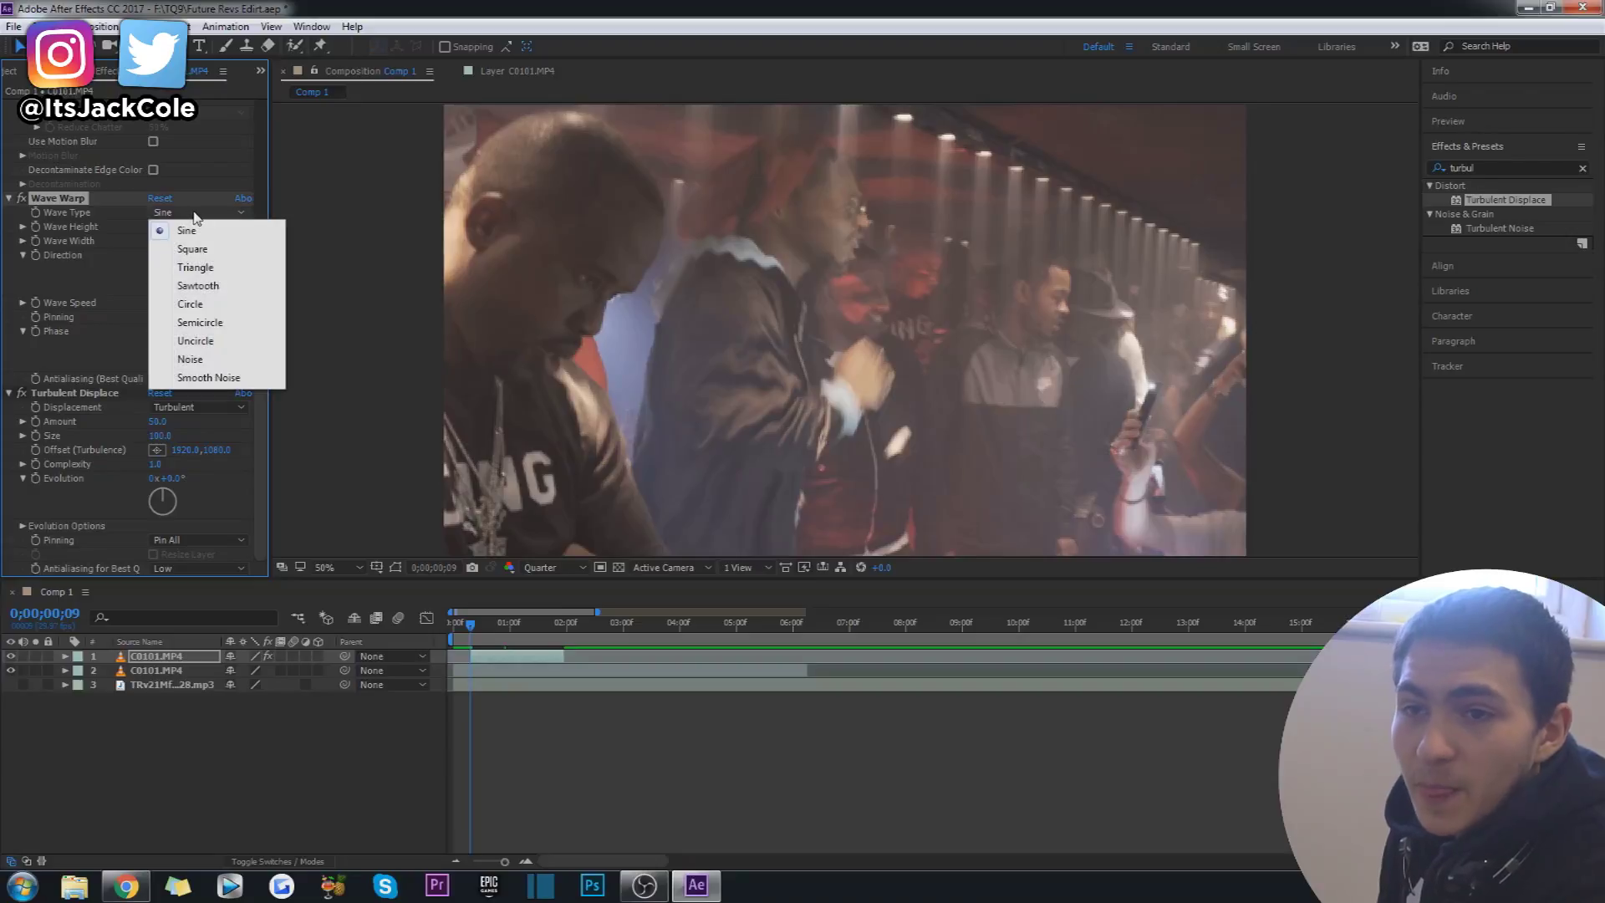
click(212, 363)
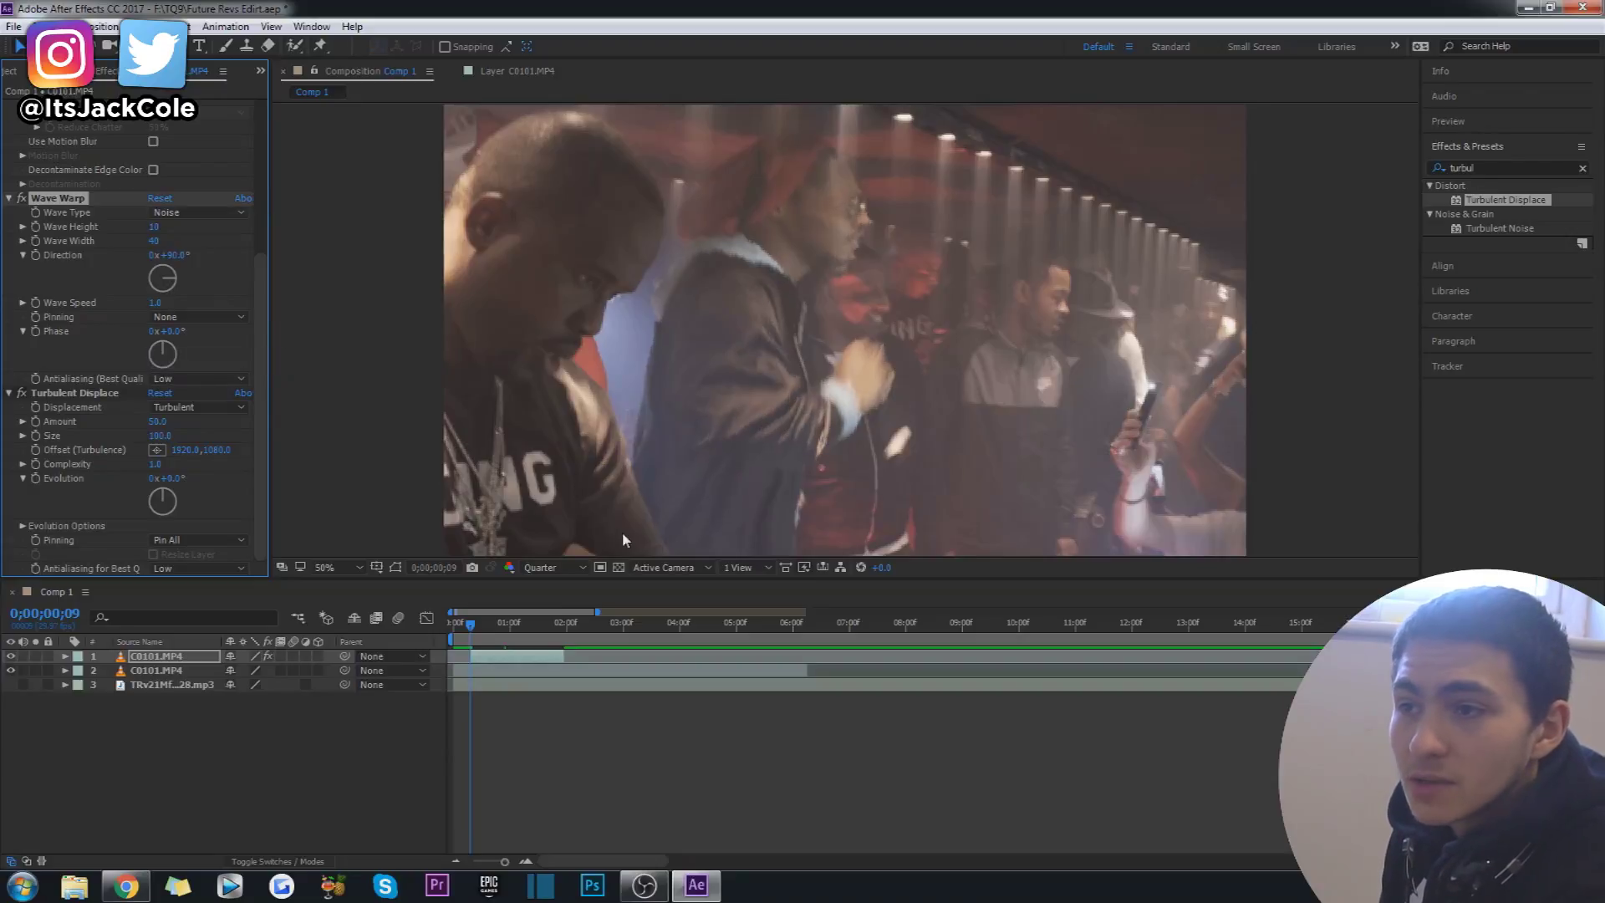
click(155, 241)
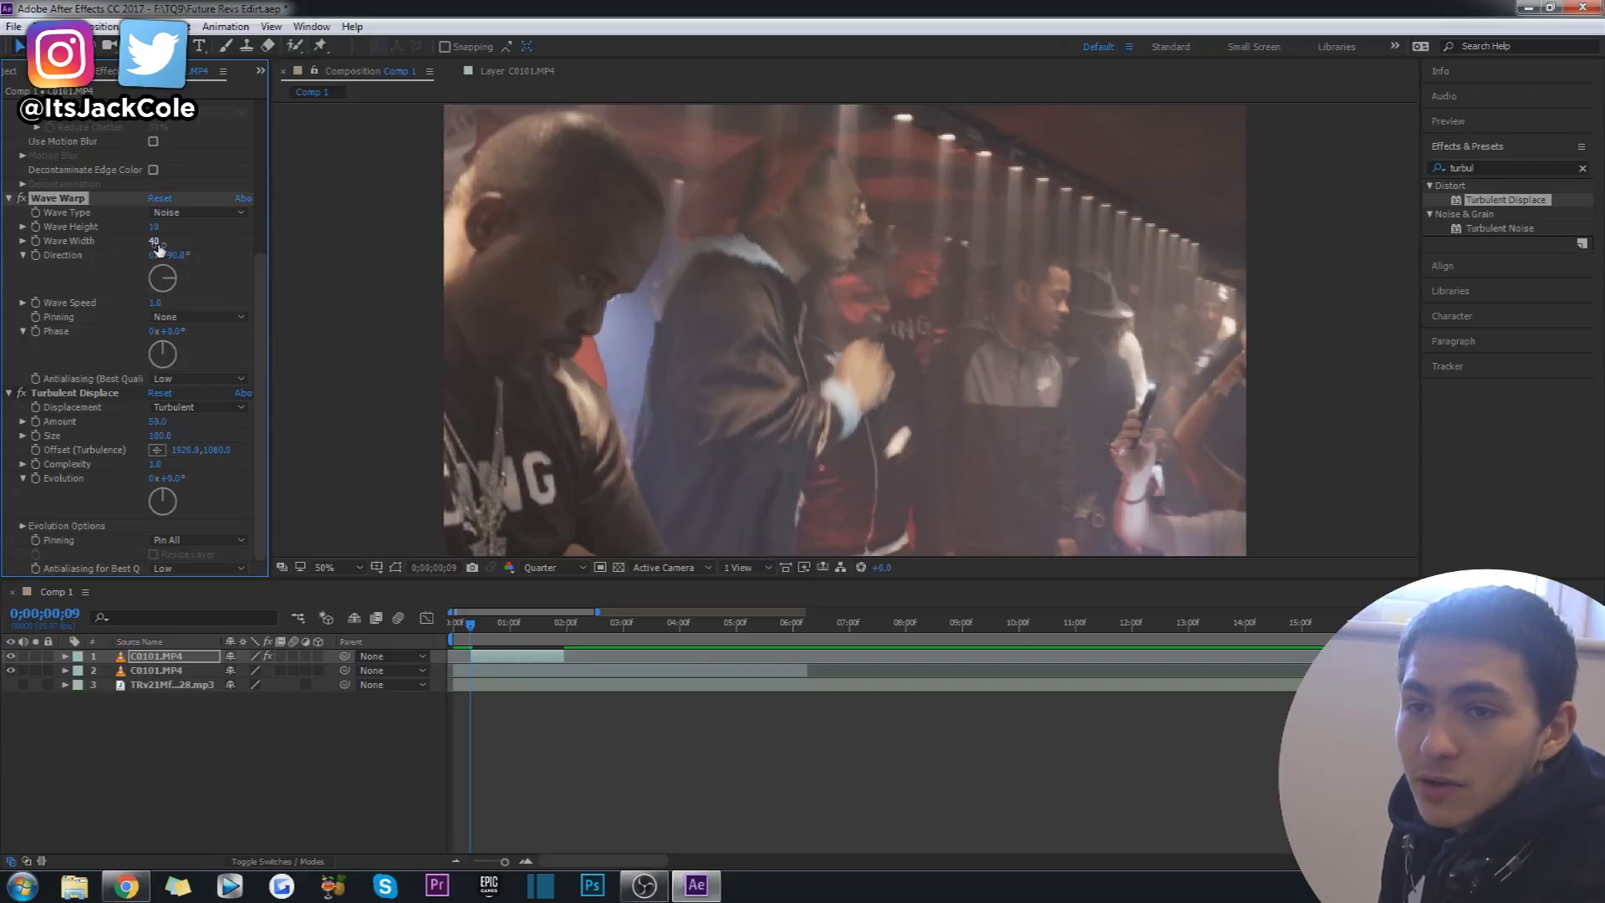
text(500)
key(Return)
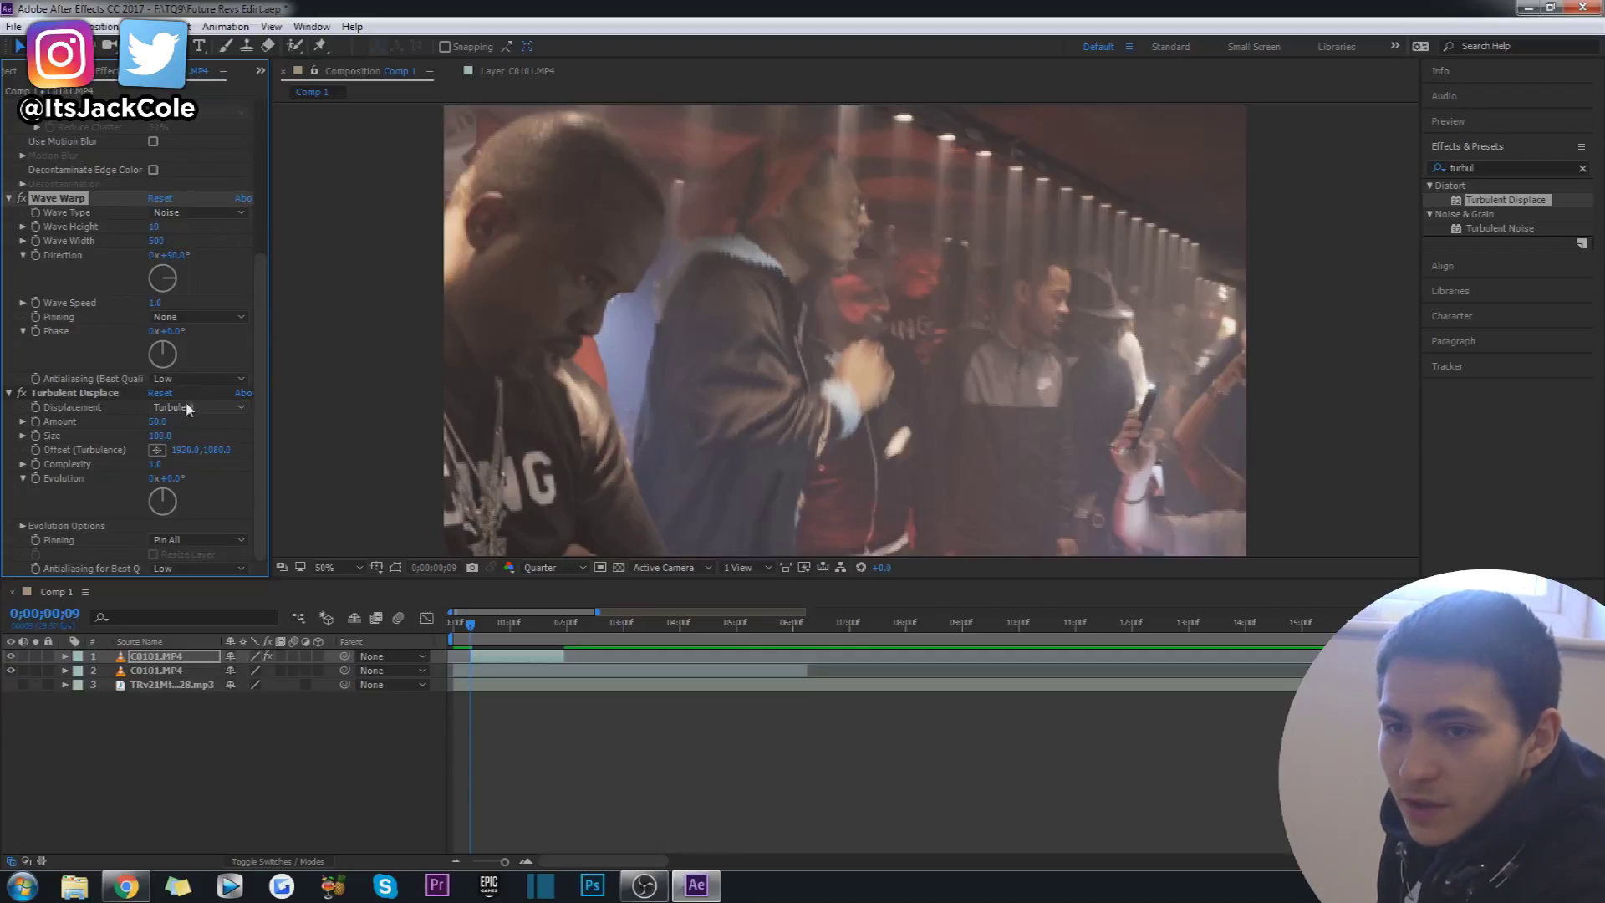
Zero the Turbulent Displace Amount, then begin editing Wave Warp's Wave Height.
click(156, 423)
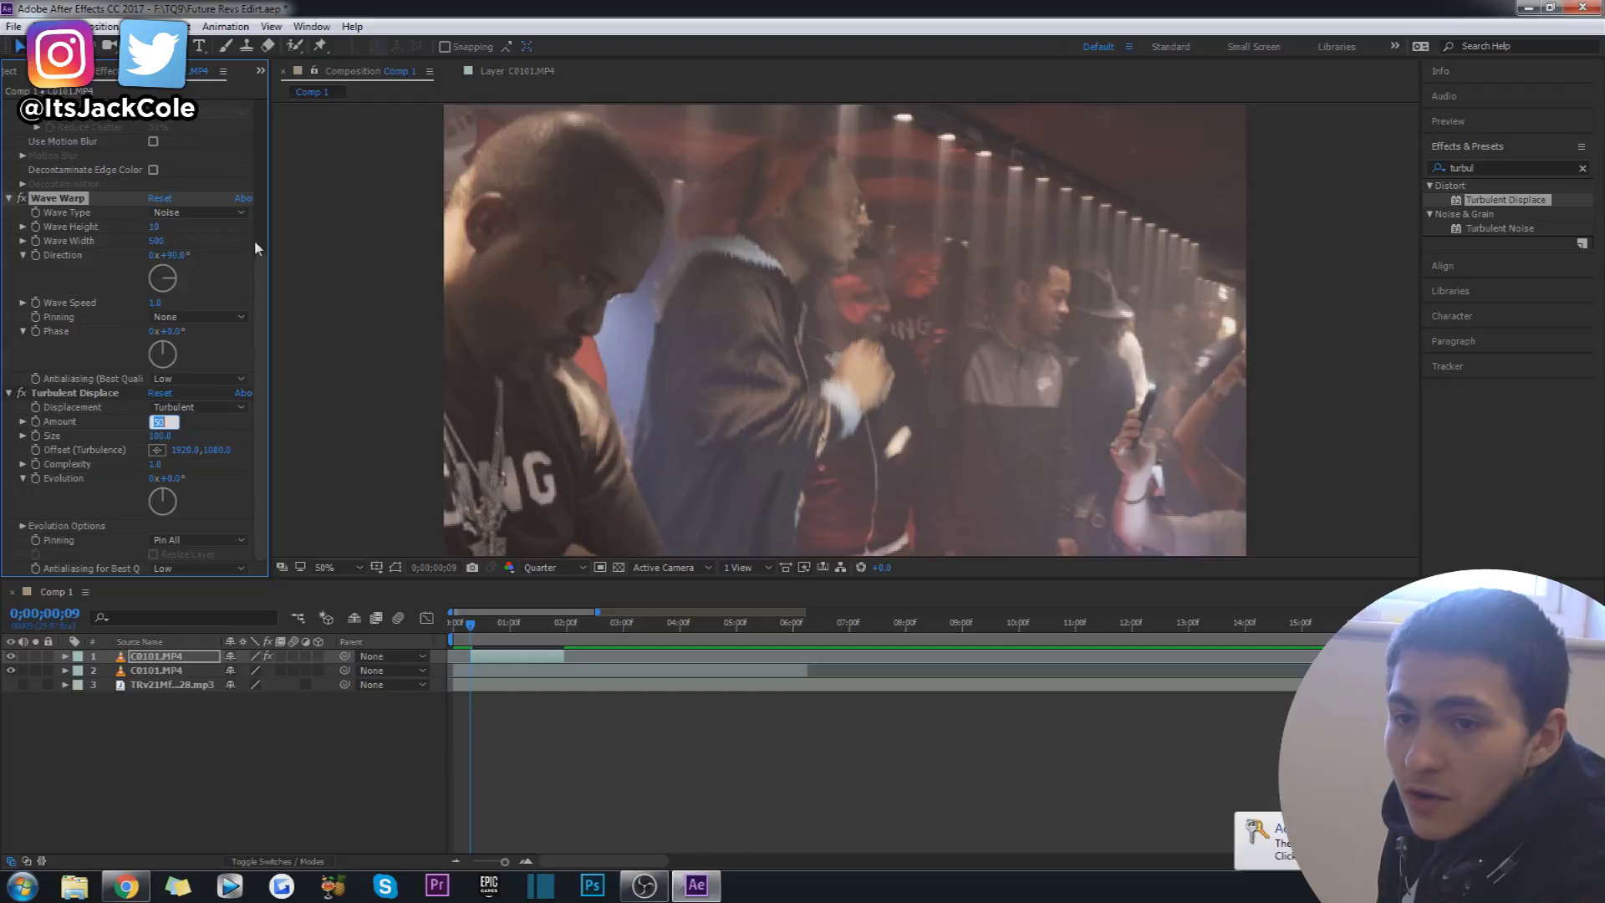
text(0)
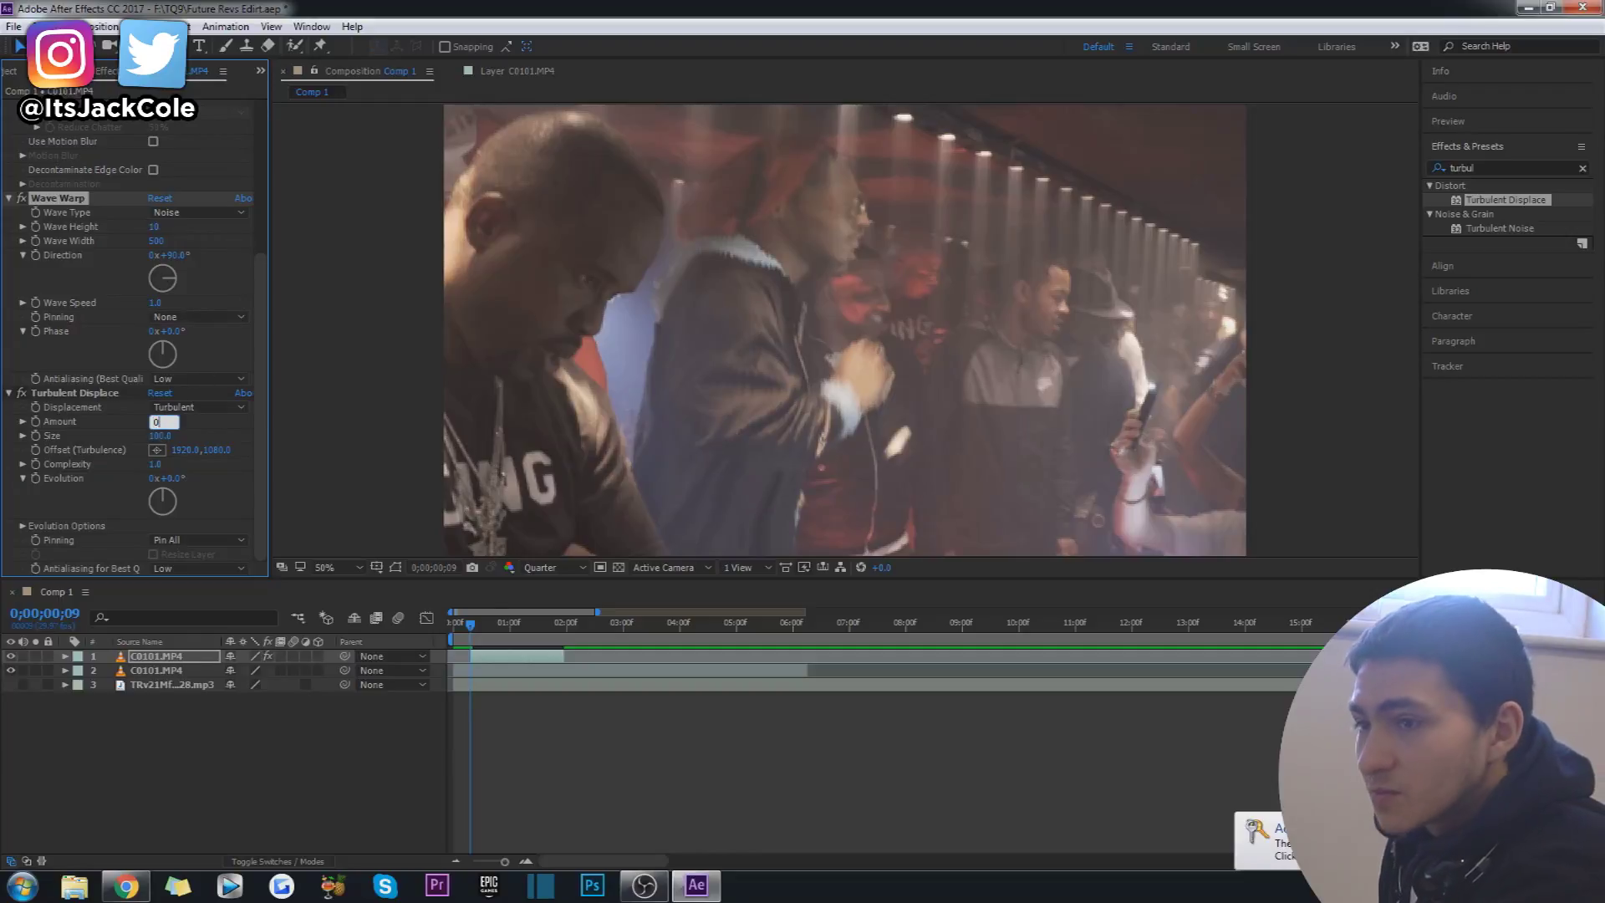
key(Return)
click(224, 292)
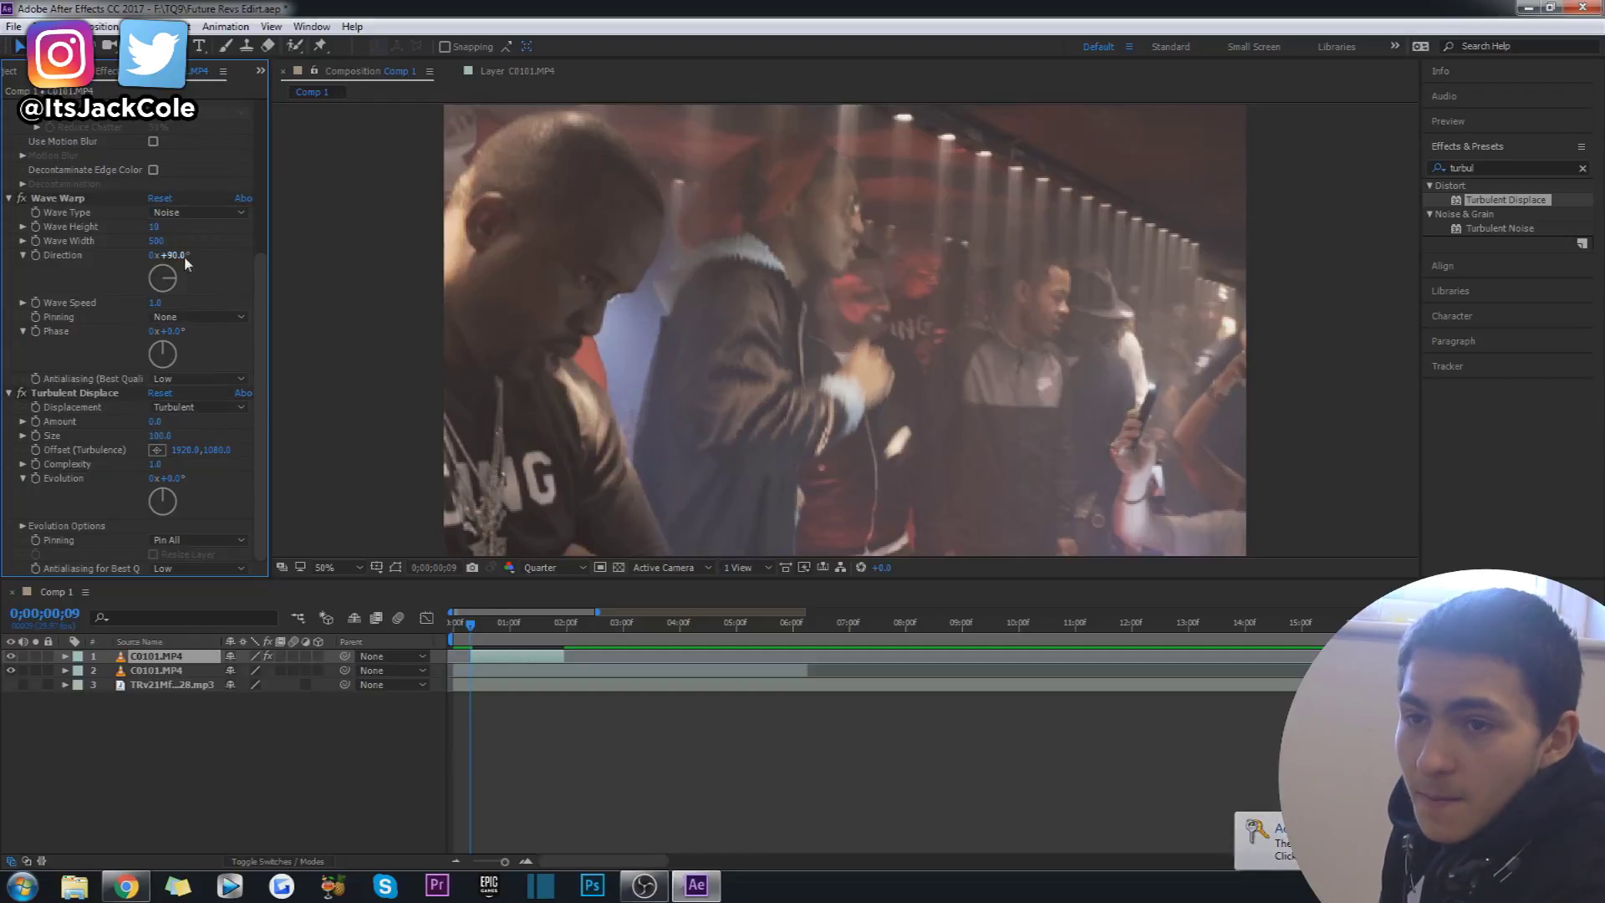
click(77, 393)
click(60, 201)
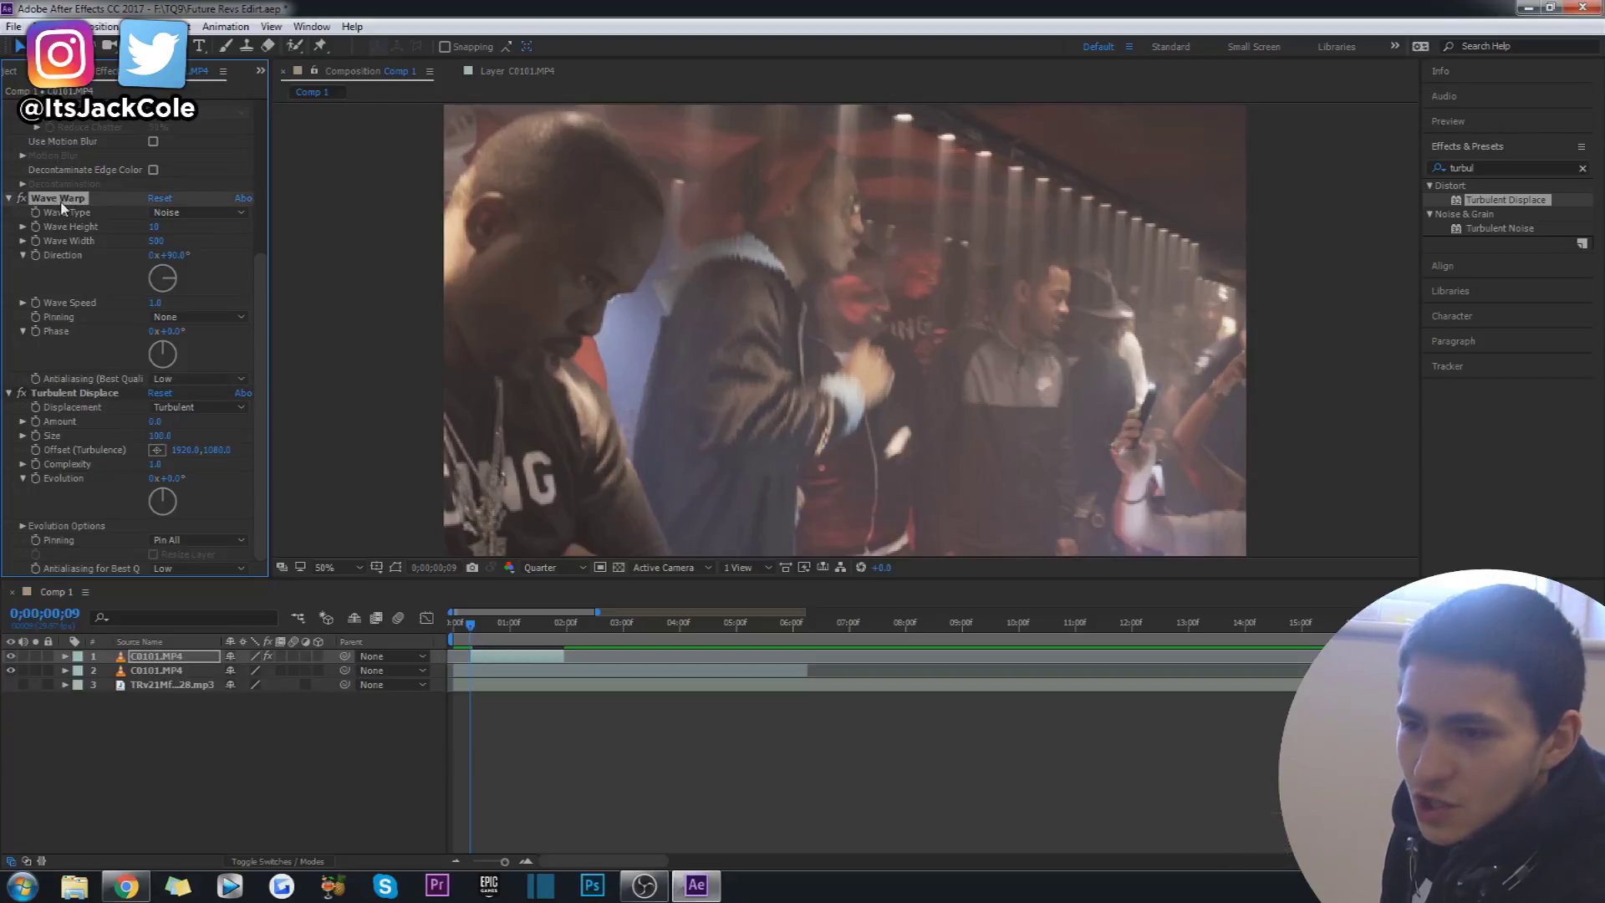
click(154, 226)
Set Wave Height to 0 and move the playhead to about 0;00;01;02.
text(0)
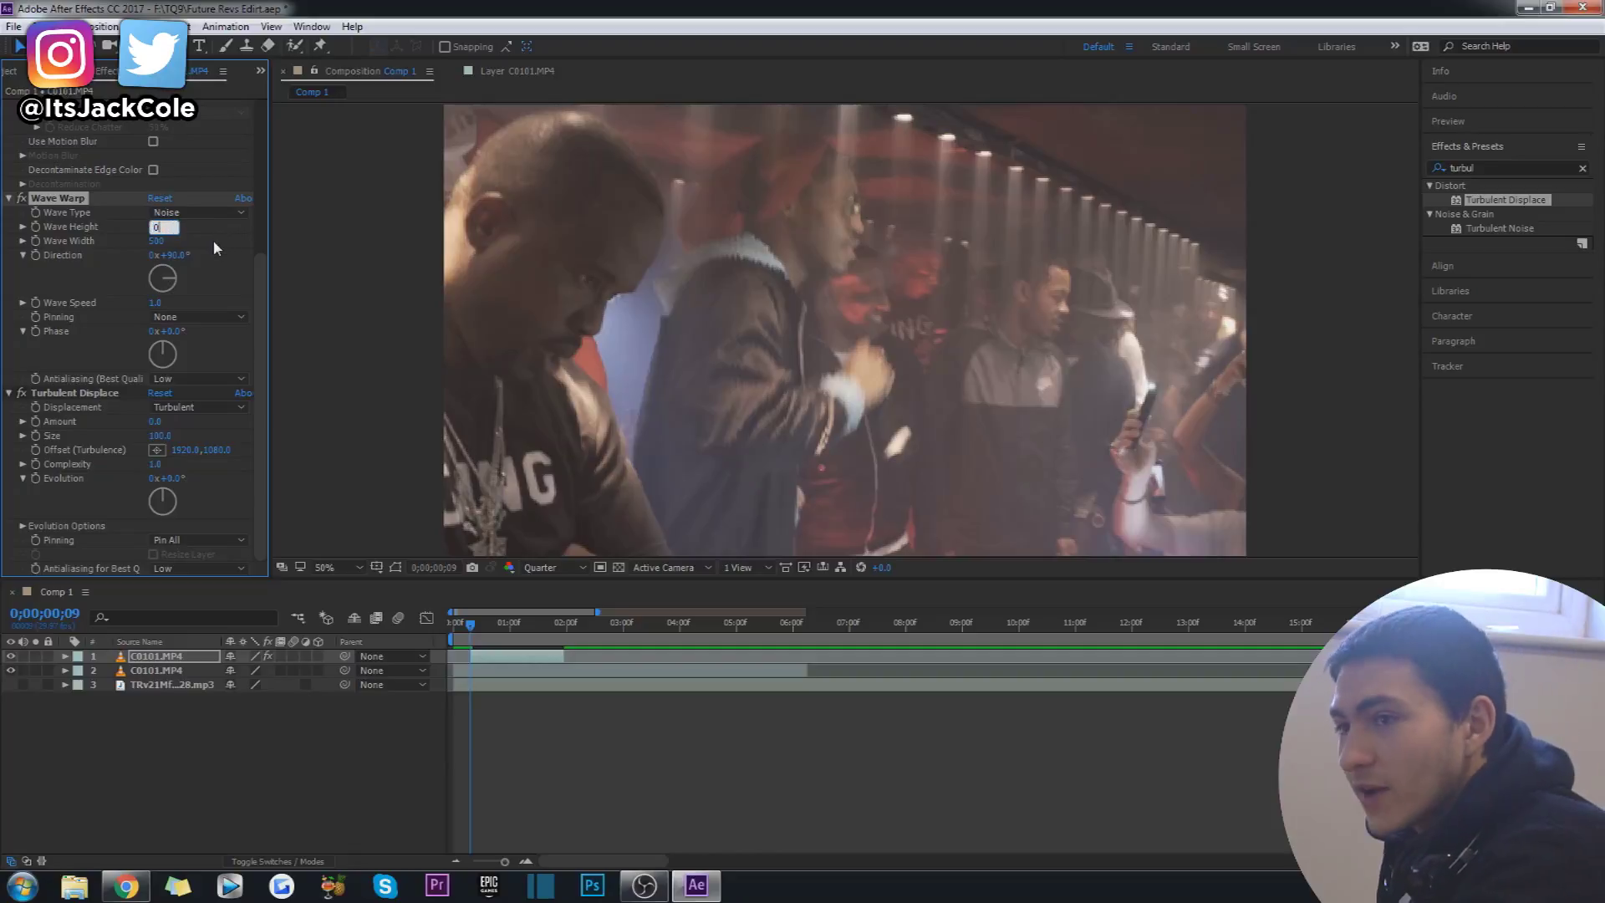
key(Return)
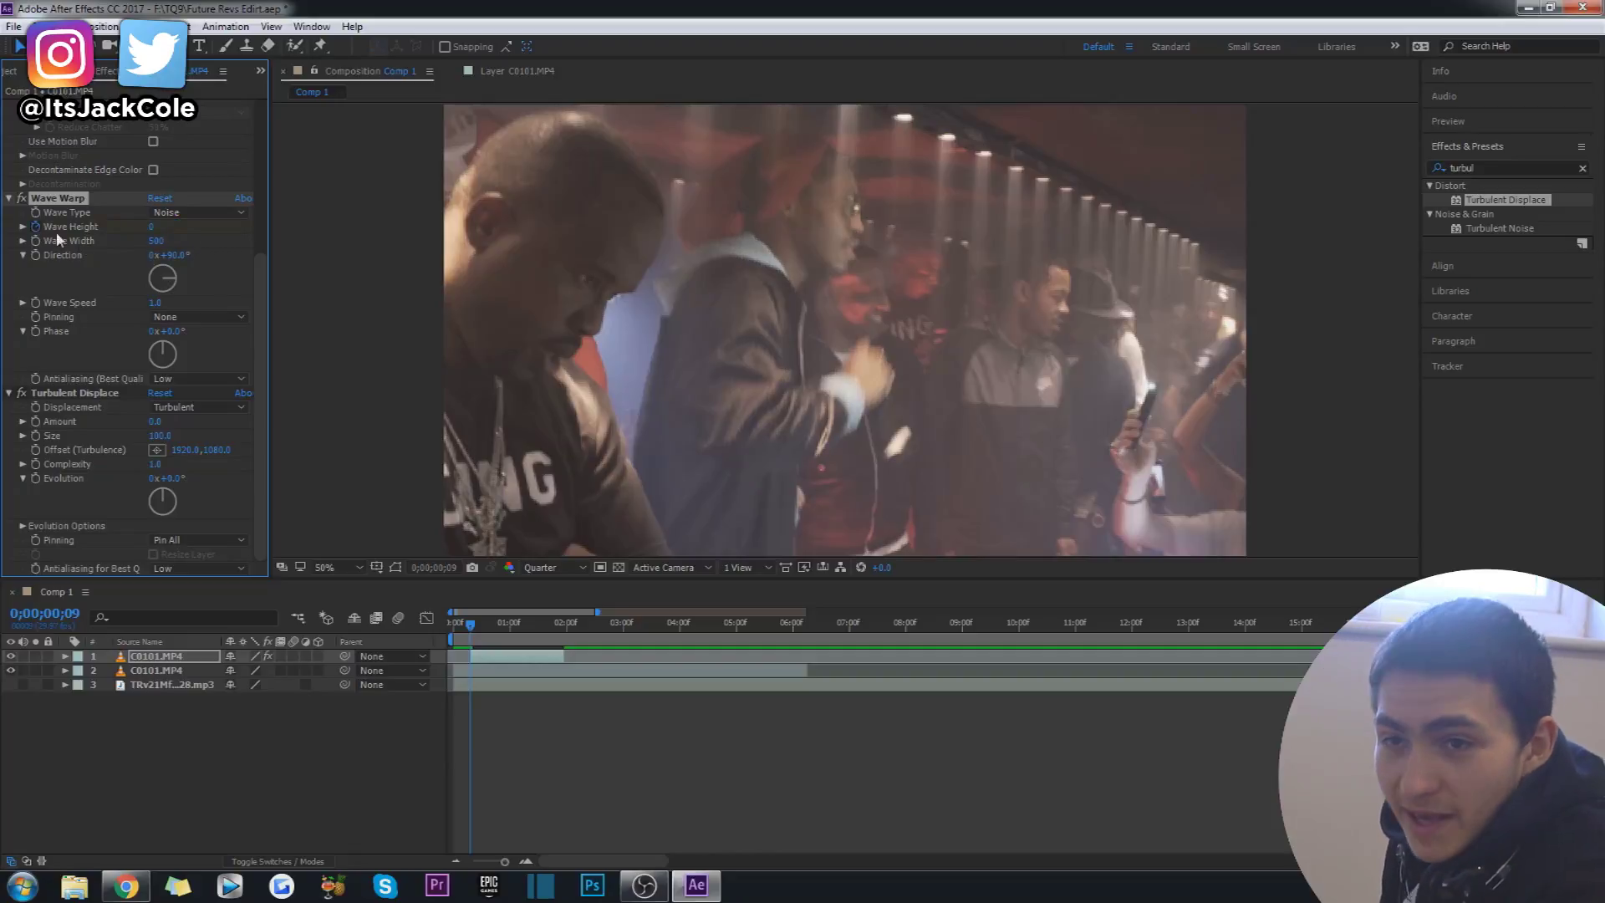
click(498, 657)
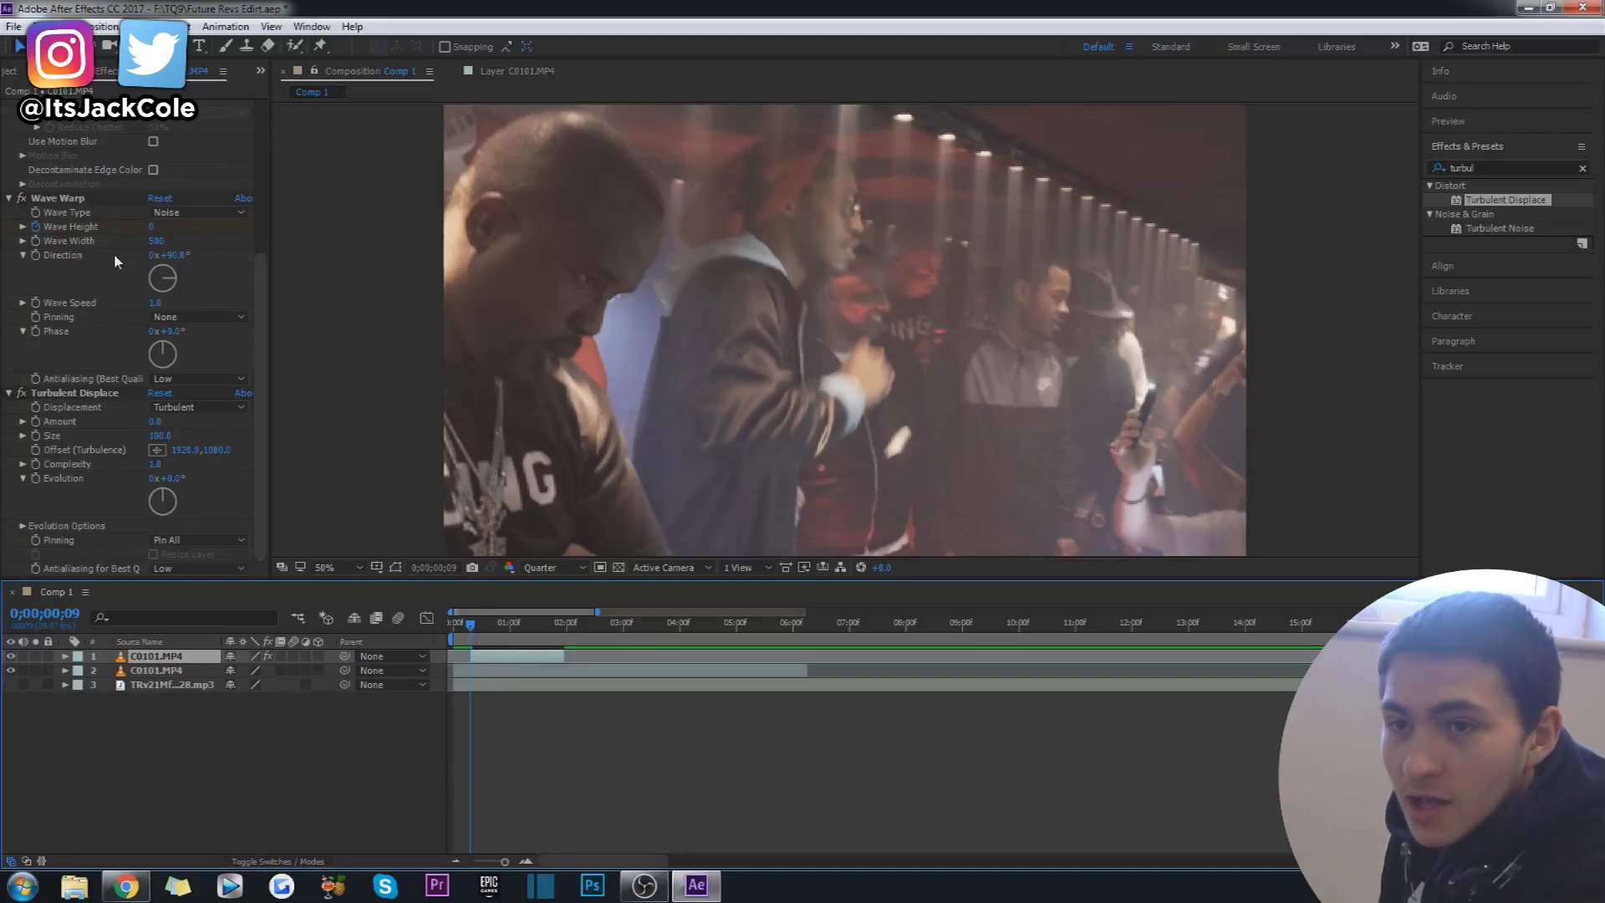
click(92, 234)
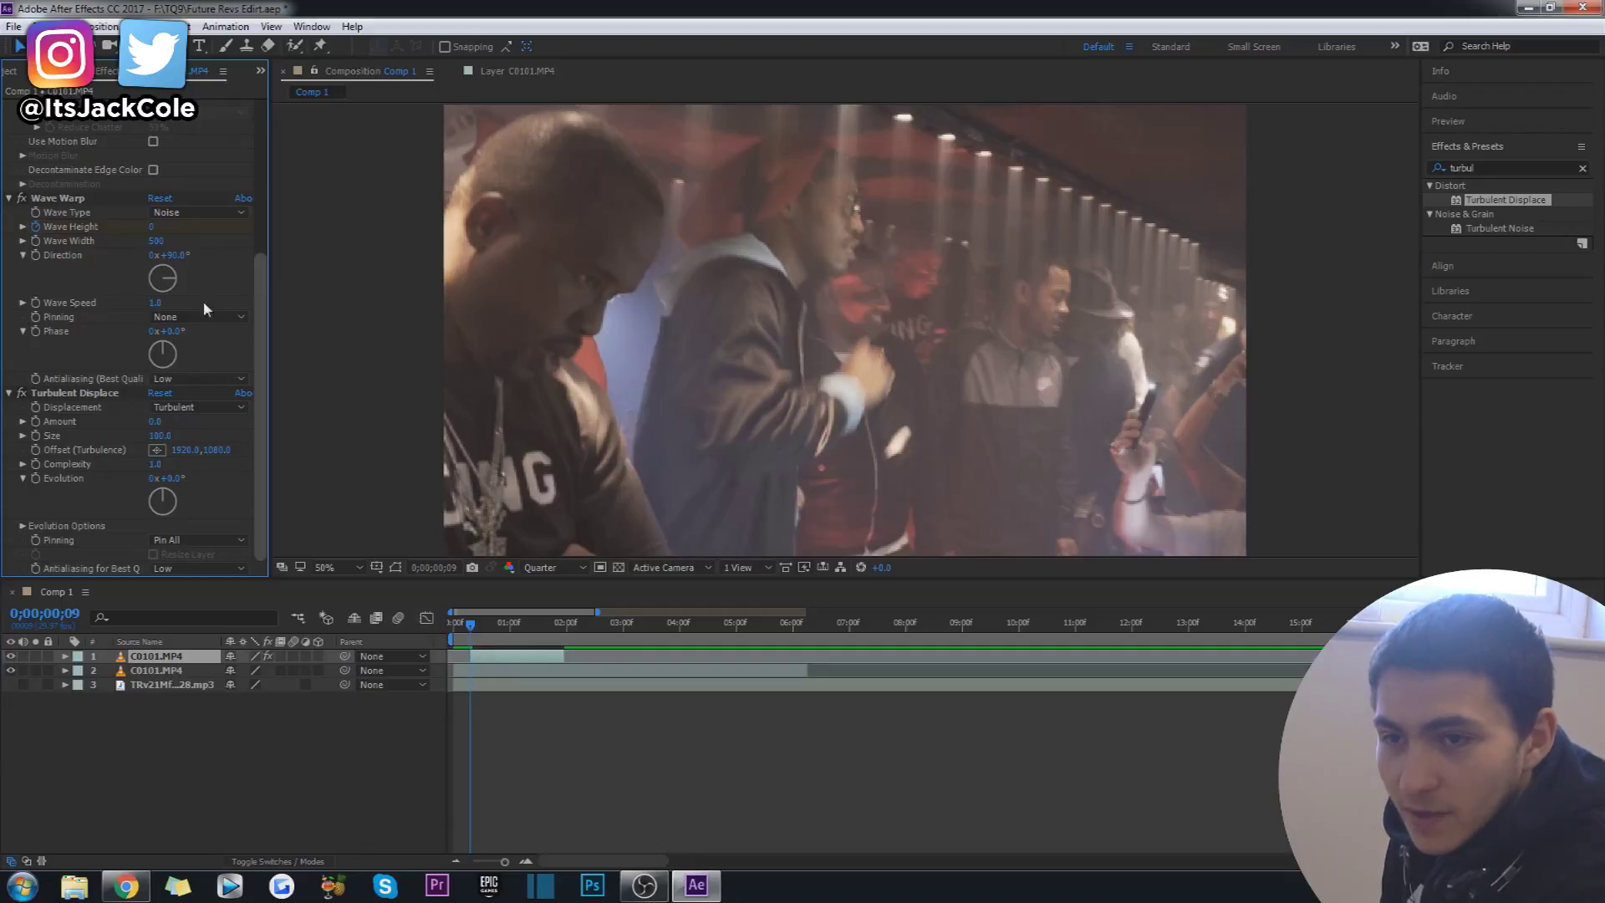
drag(473, 636, 518, 631)
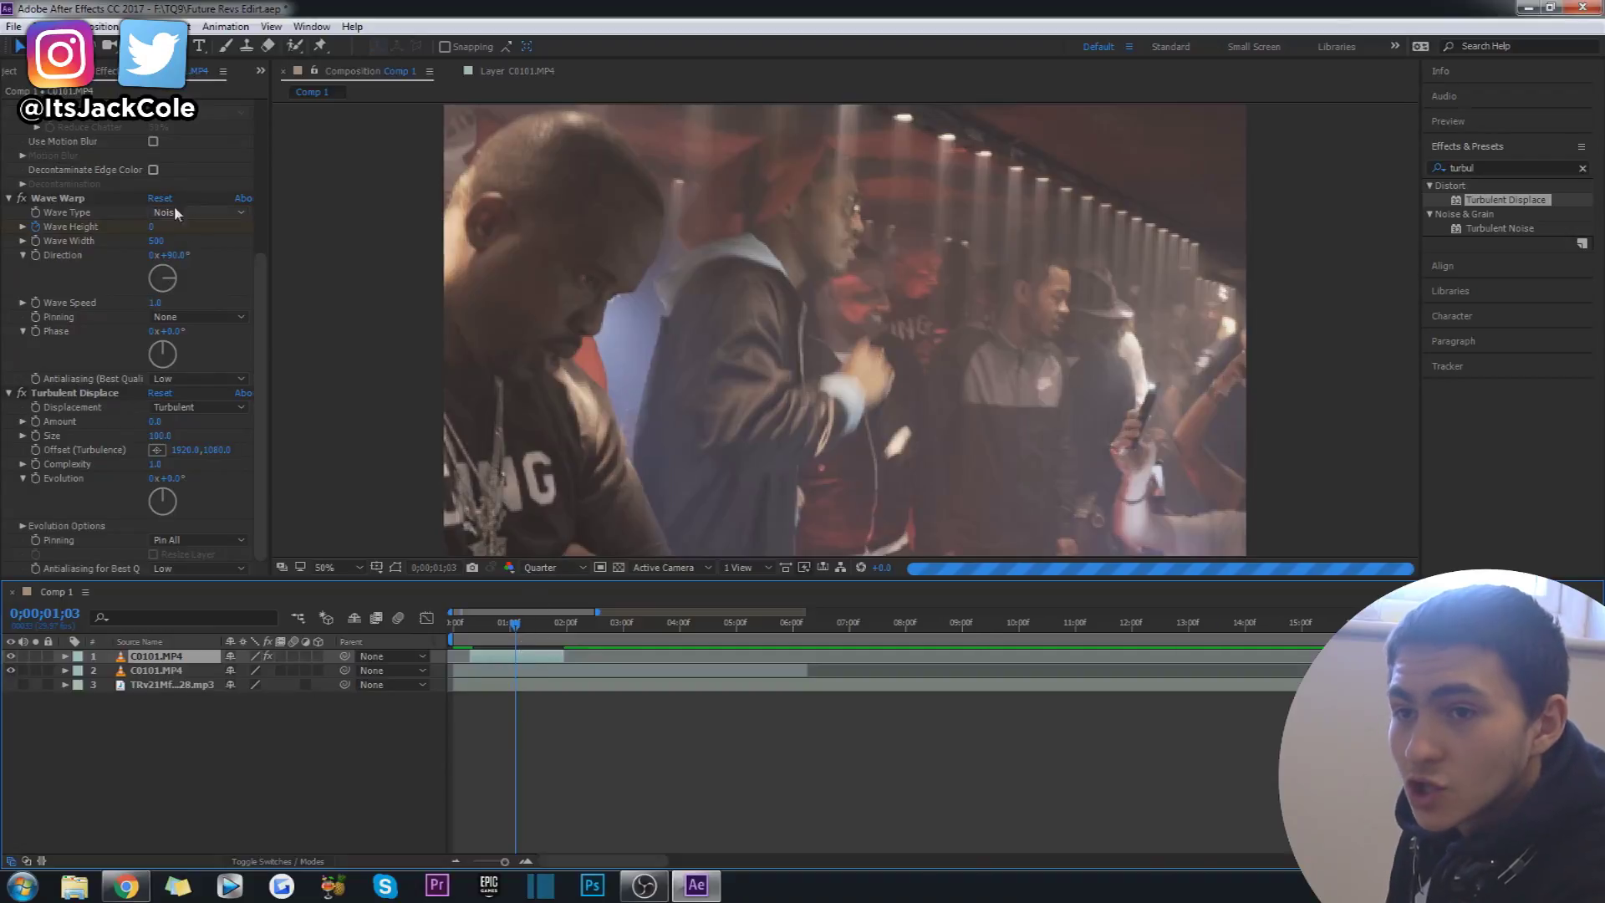
Try a Wave Height of 50 and check the ripple at frame 0;00;01;28.
click(151, 226)
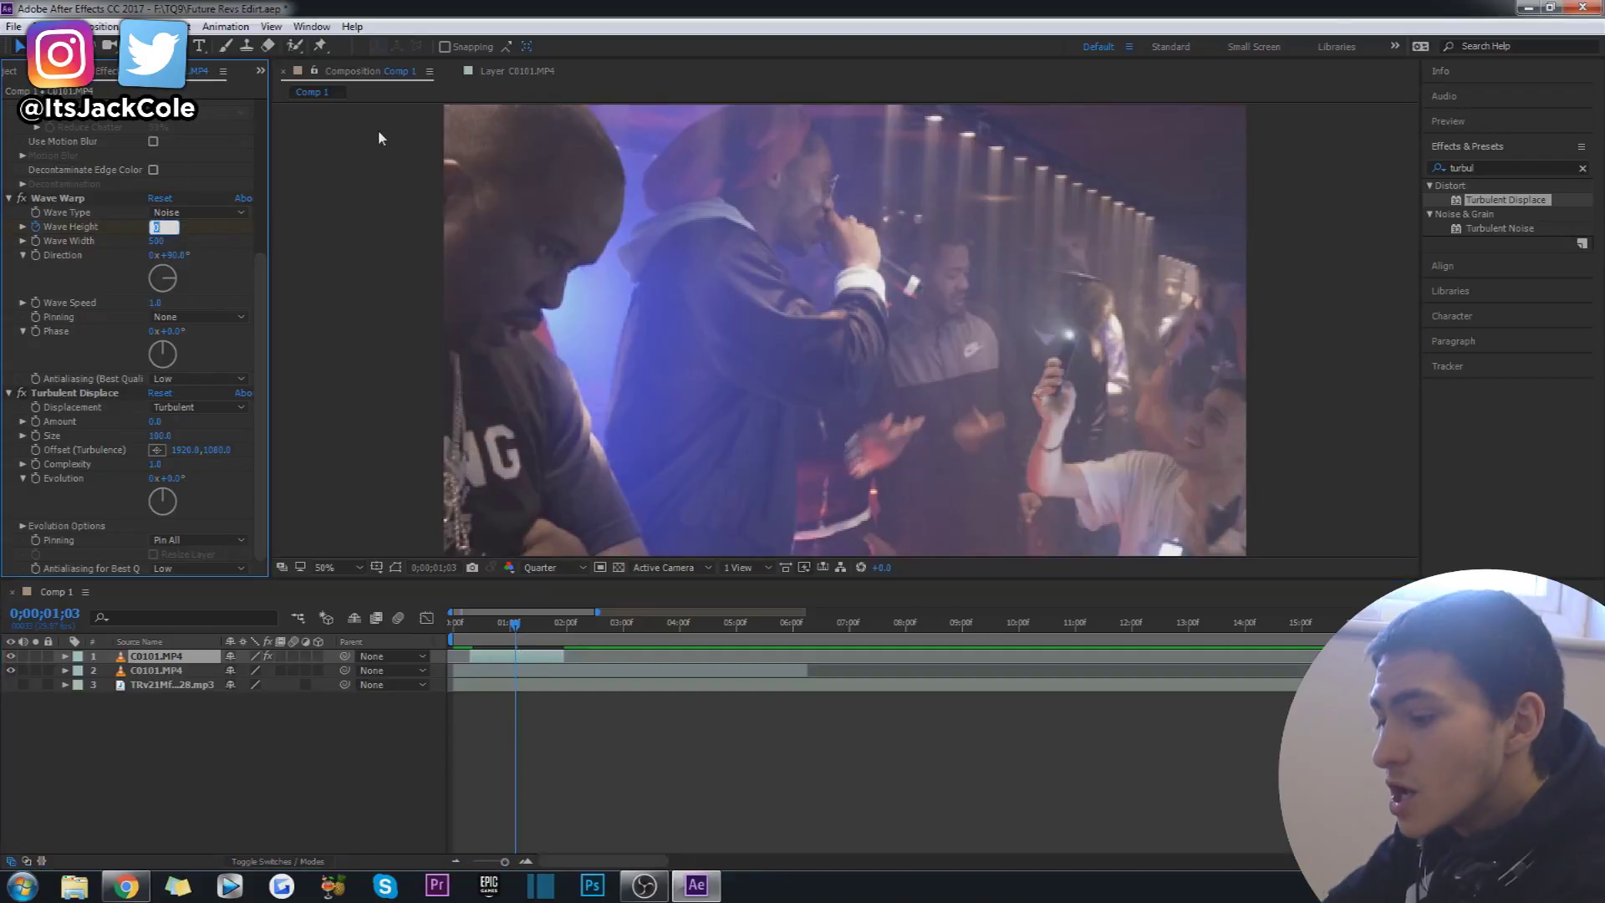
text(50)
key(Return)
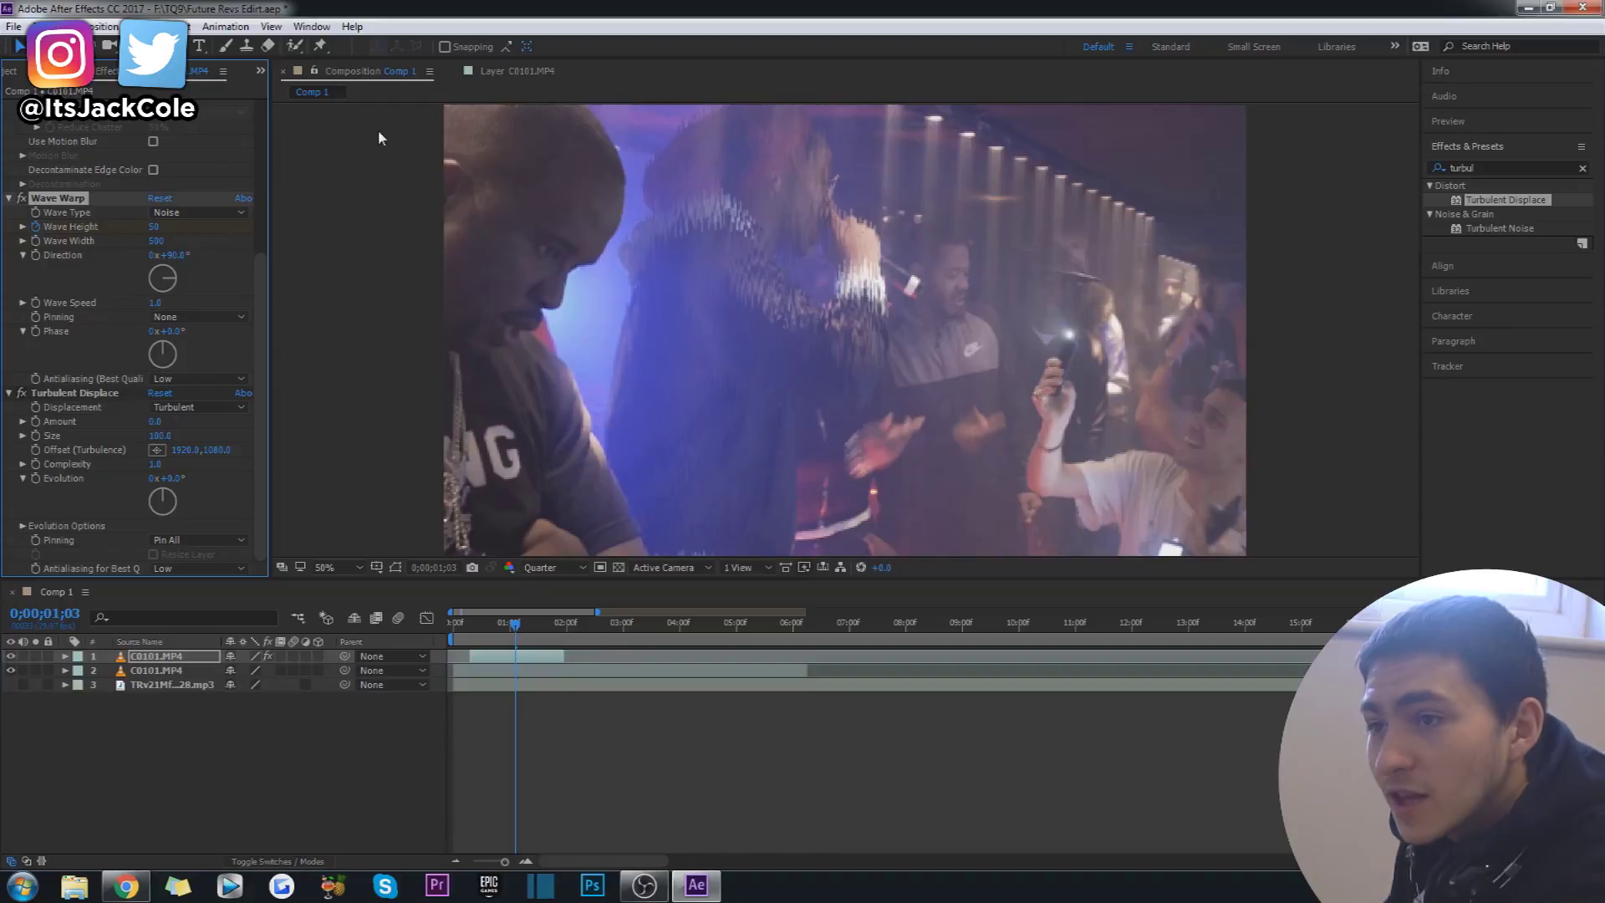
drag(550, 637, 563, 630)
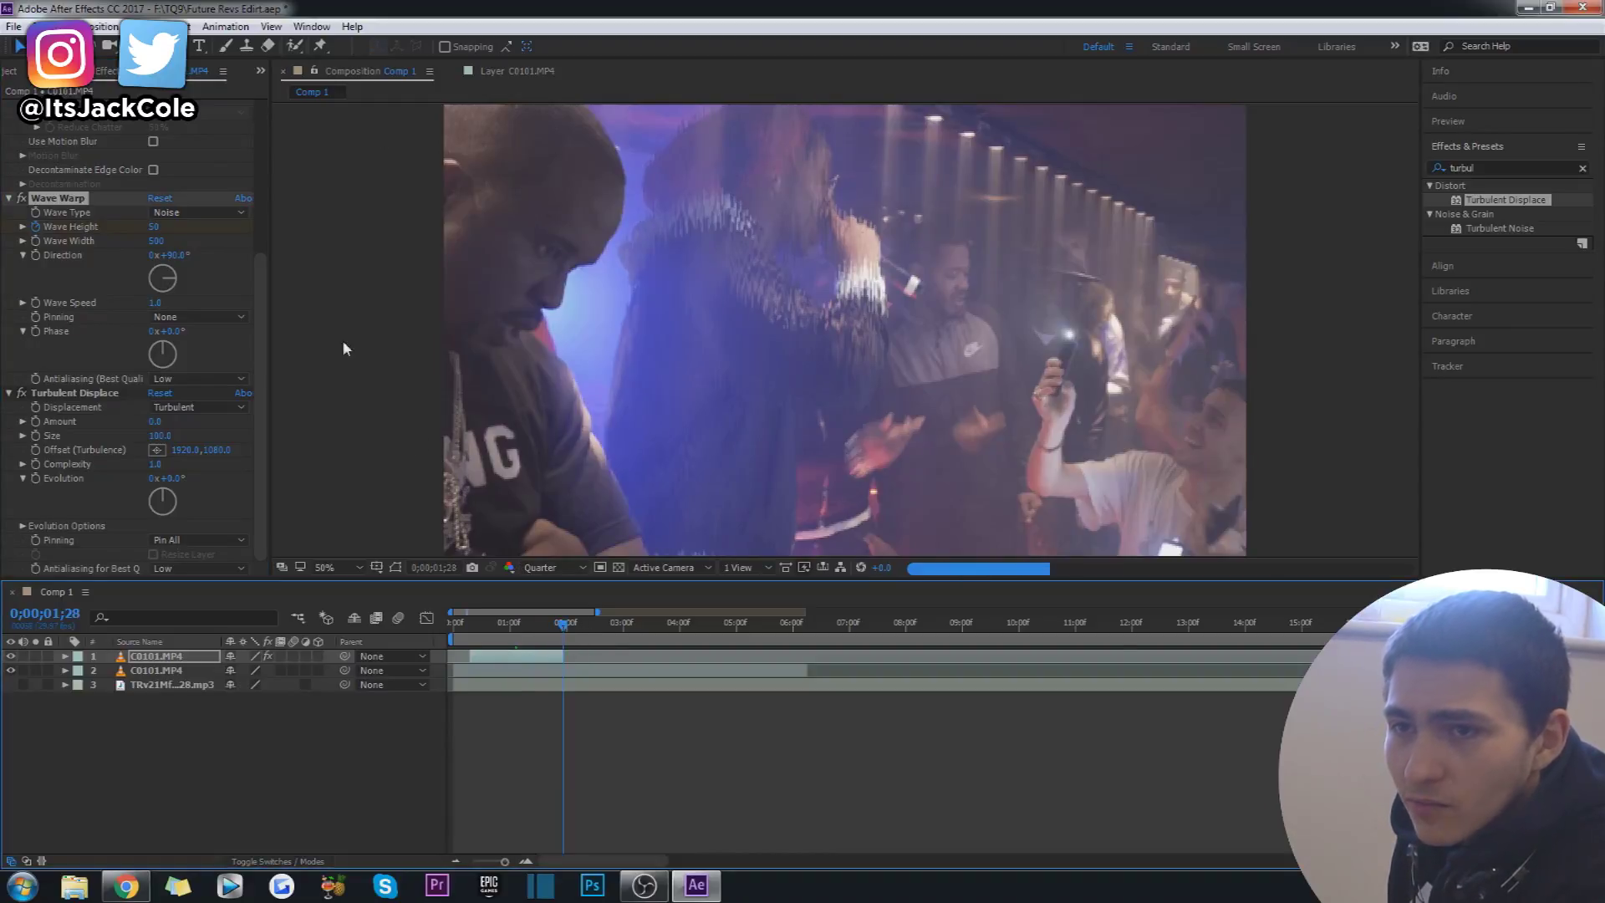
Reset Wave Height to 0 and jump back to frame 0;00;00;09.
click(154, 227)
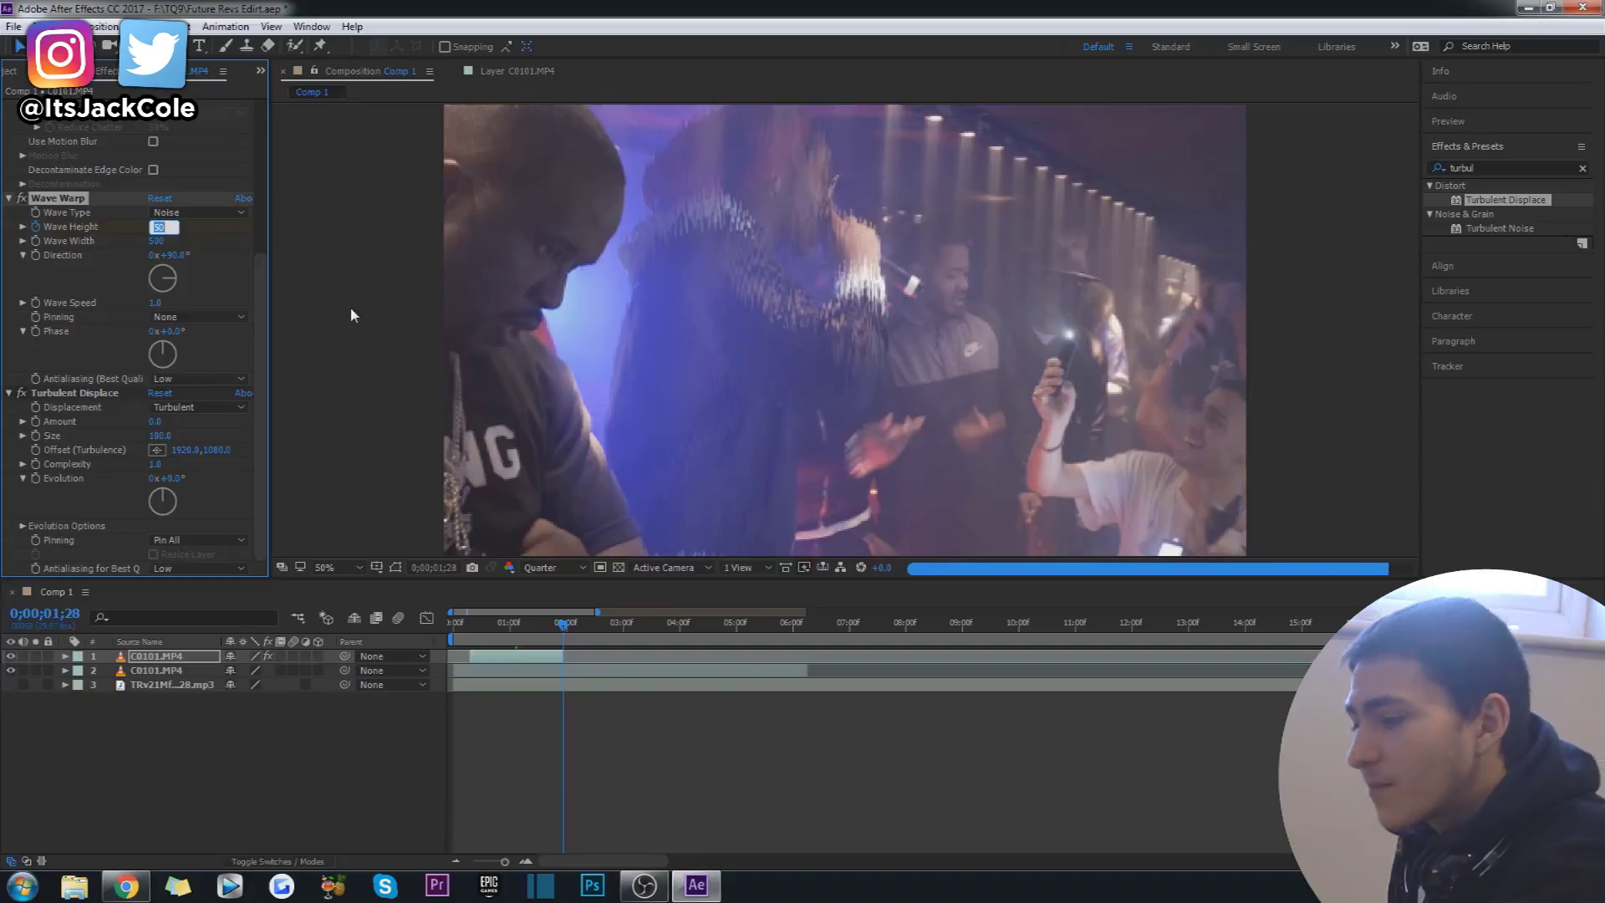
text(0)
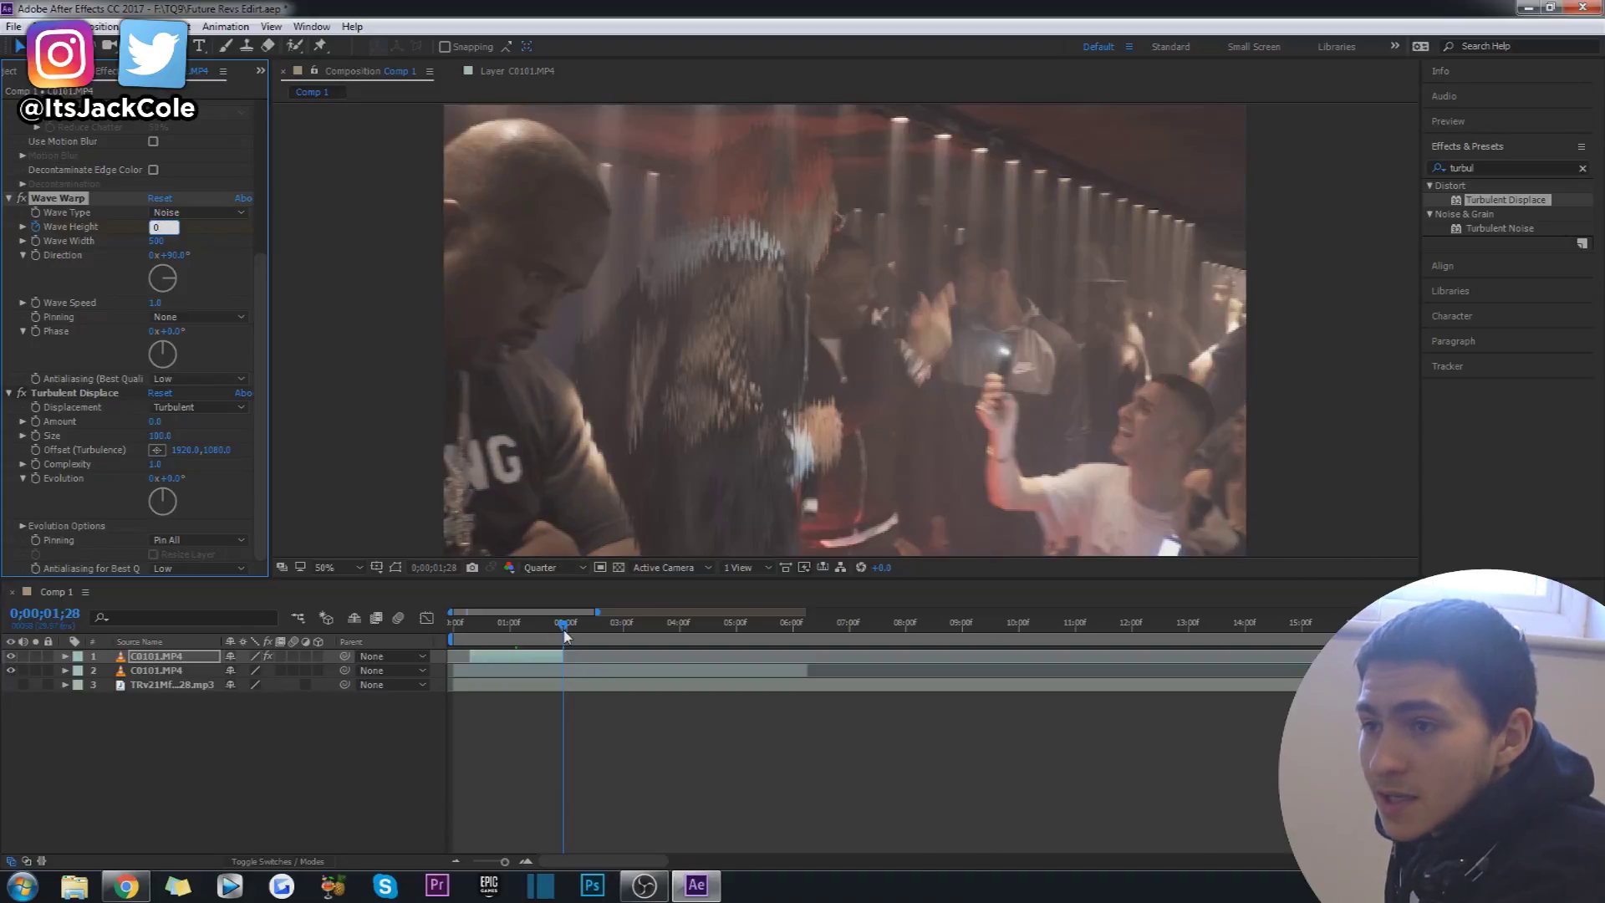
key(Return)
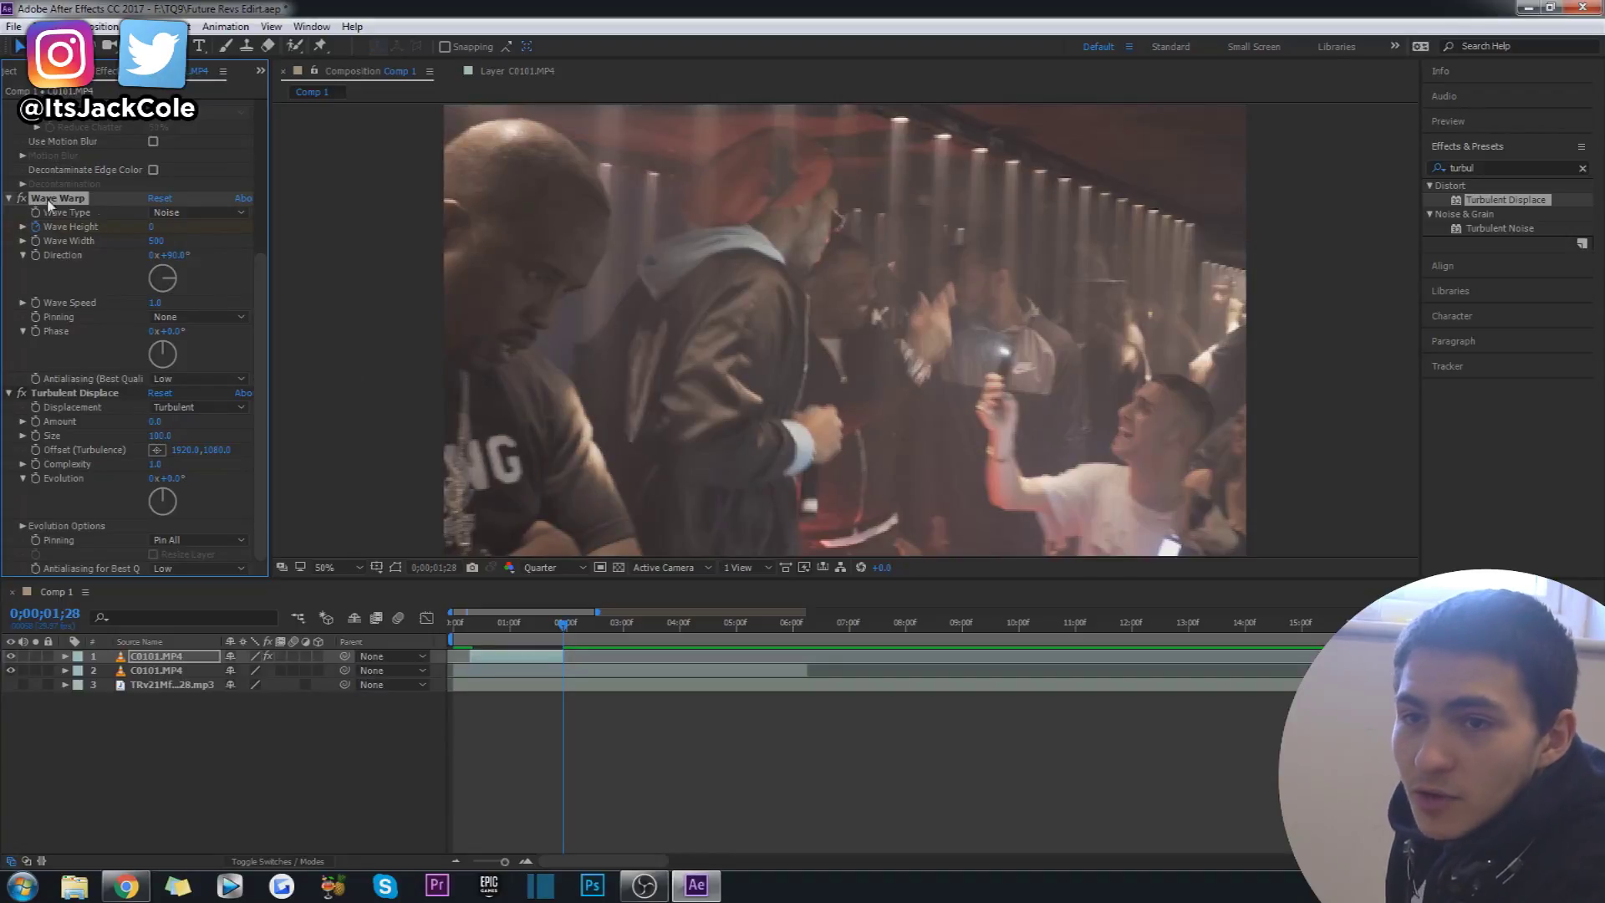
click(471, 625)
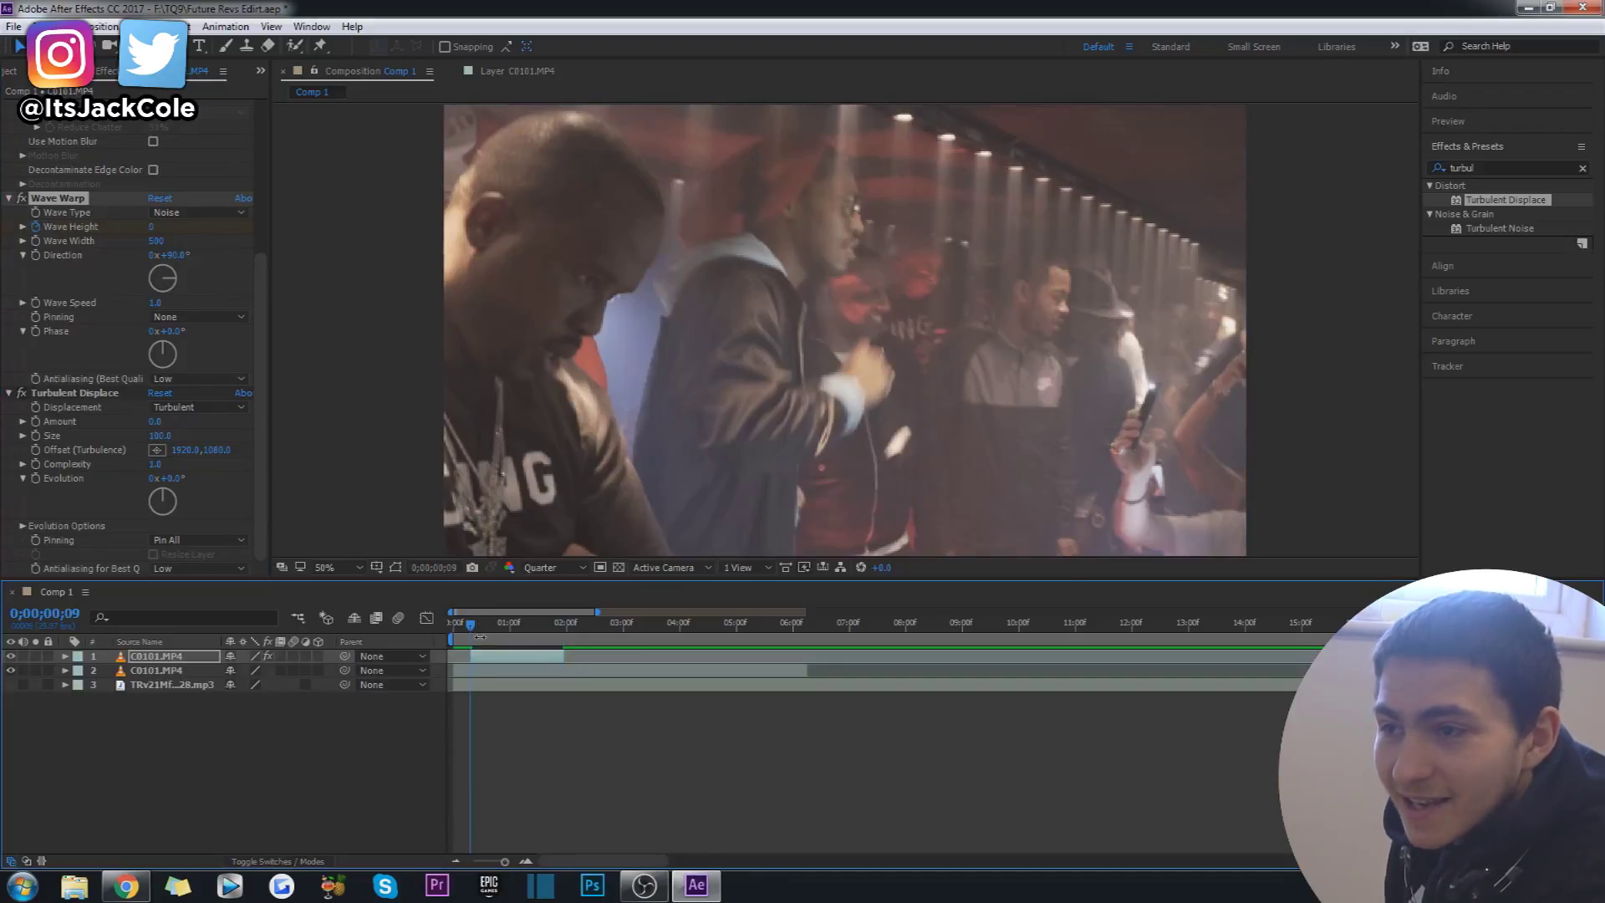
Set Turbulent Displace Evolution to 3° and drag the playhead back to the first frame.
click(77, 394)
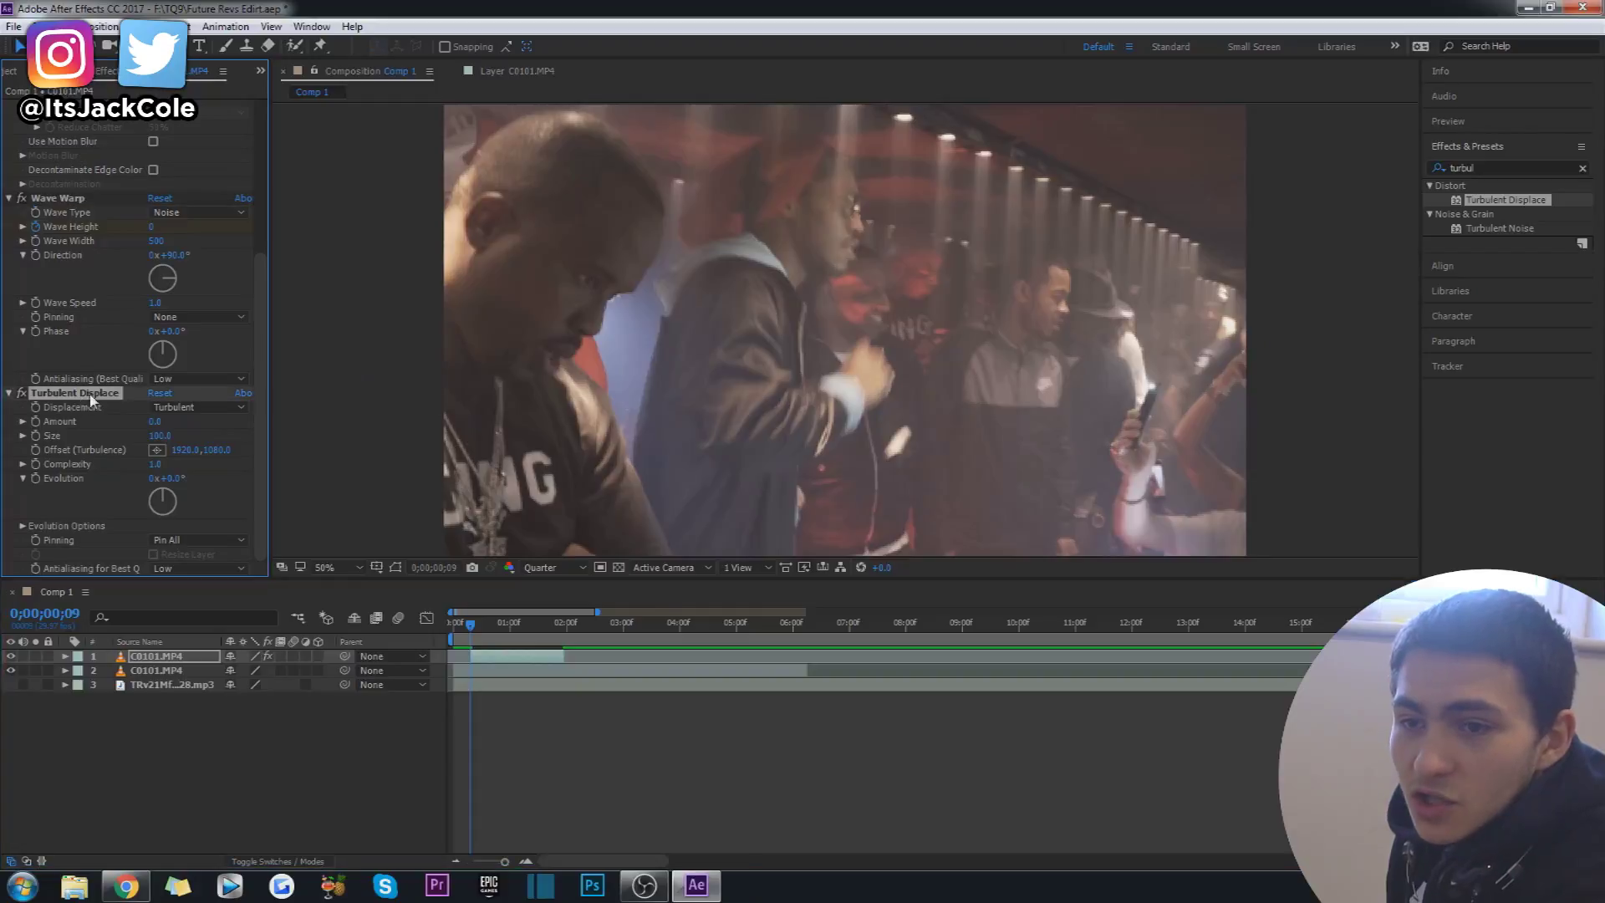
click(178, 479)
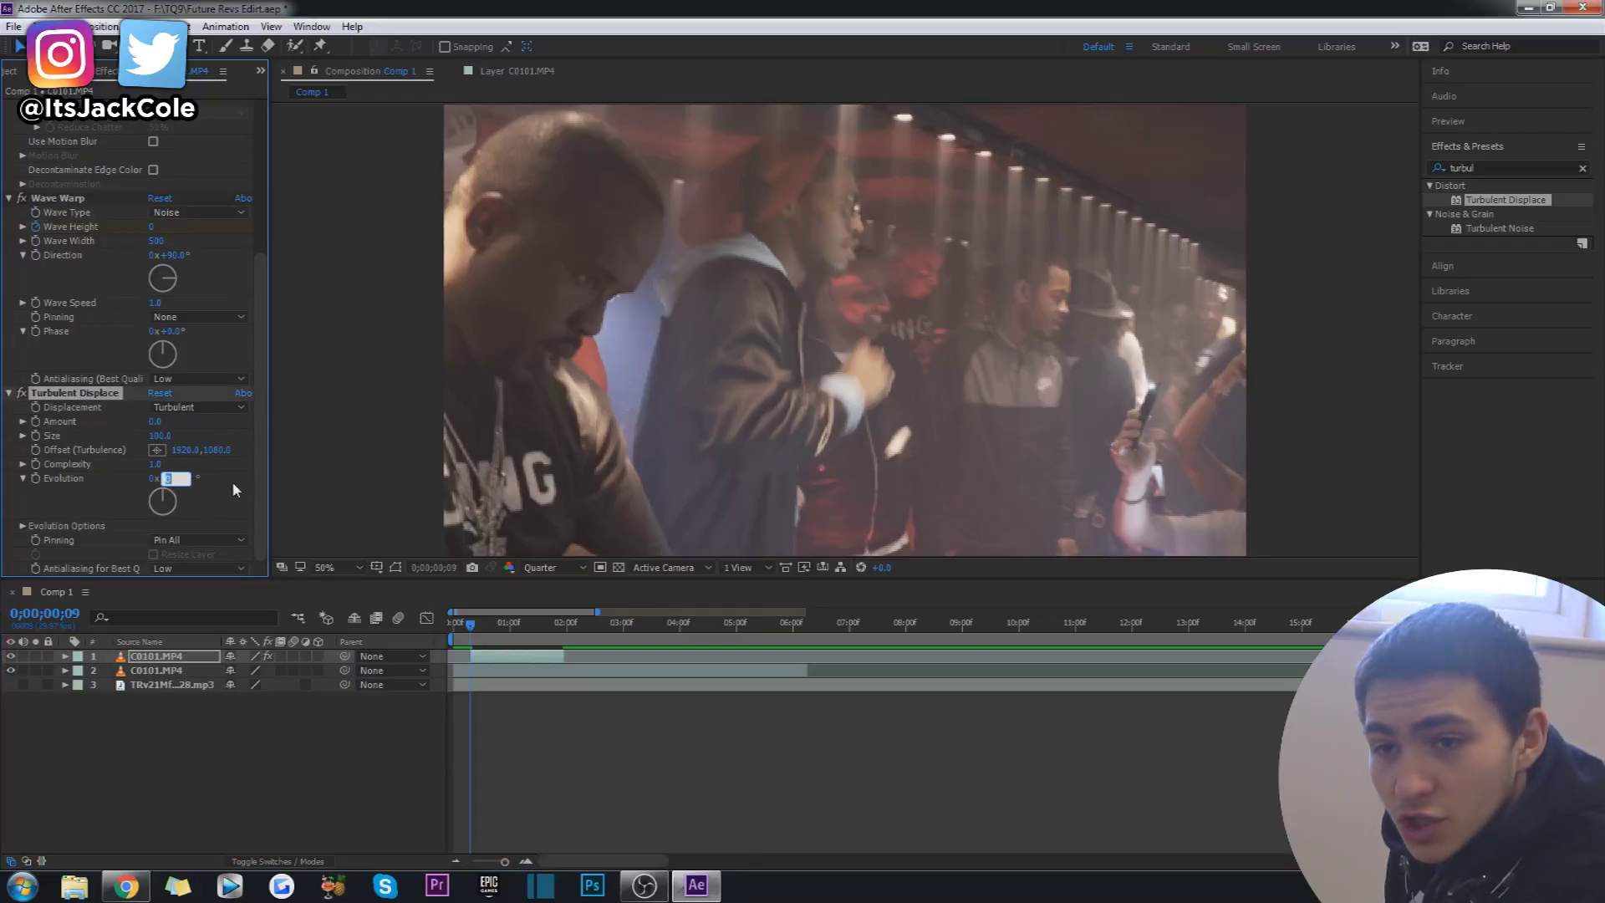
text(3)
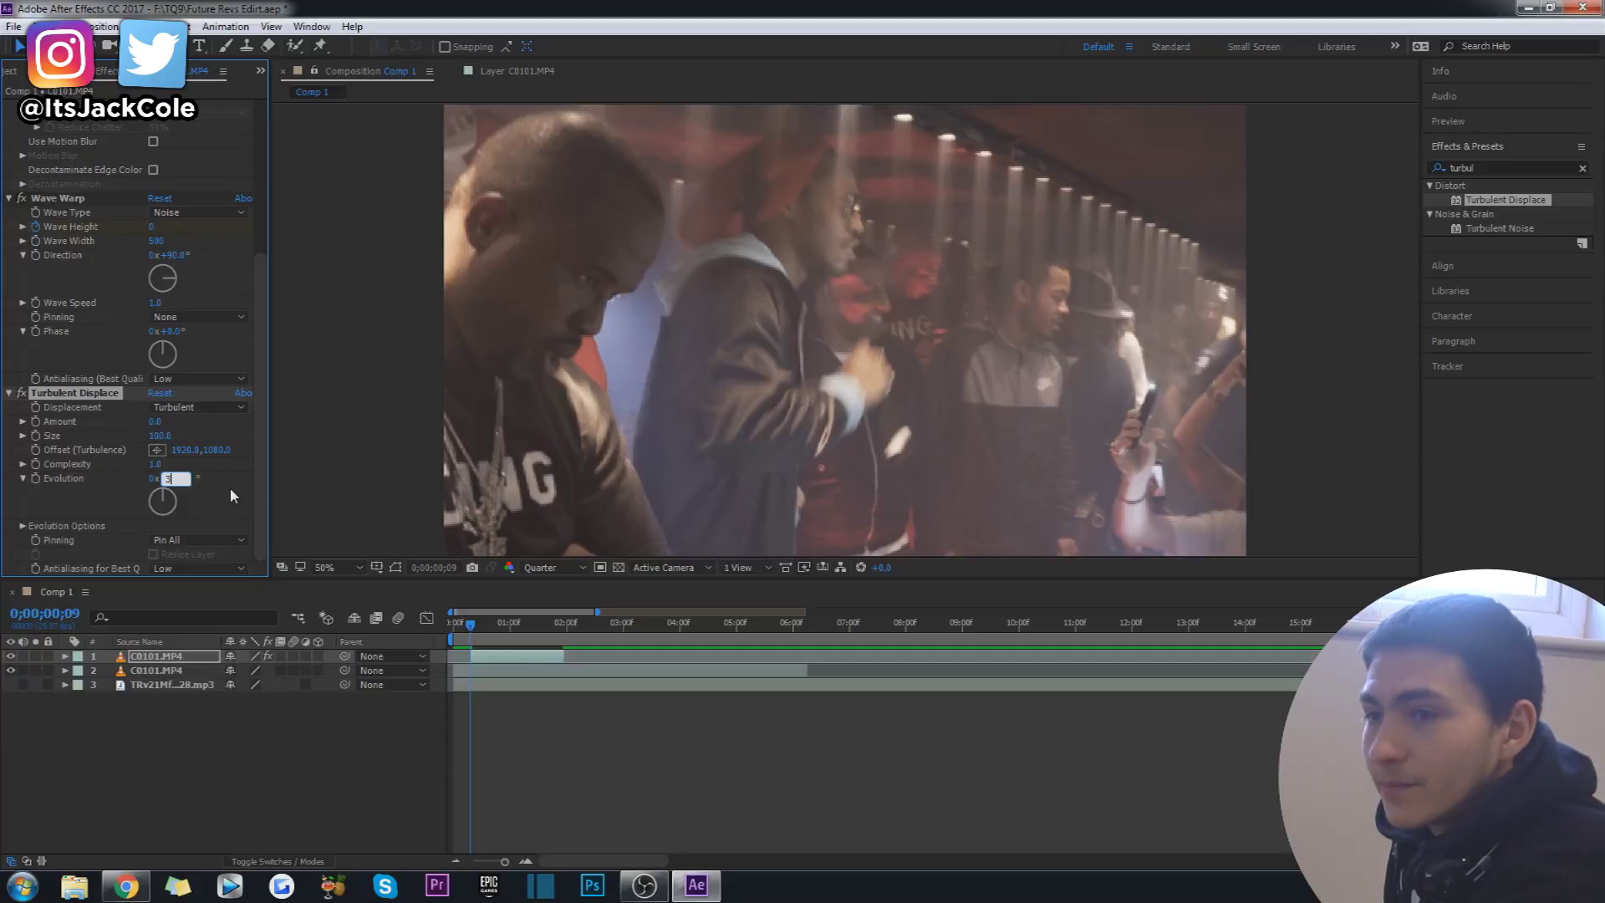
key(Return)
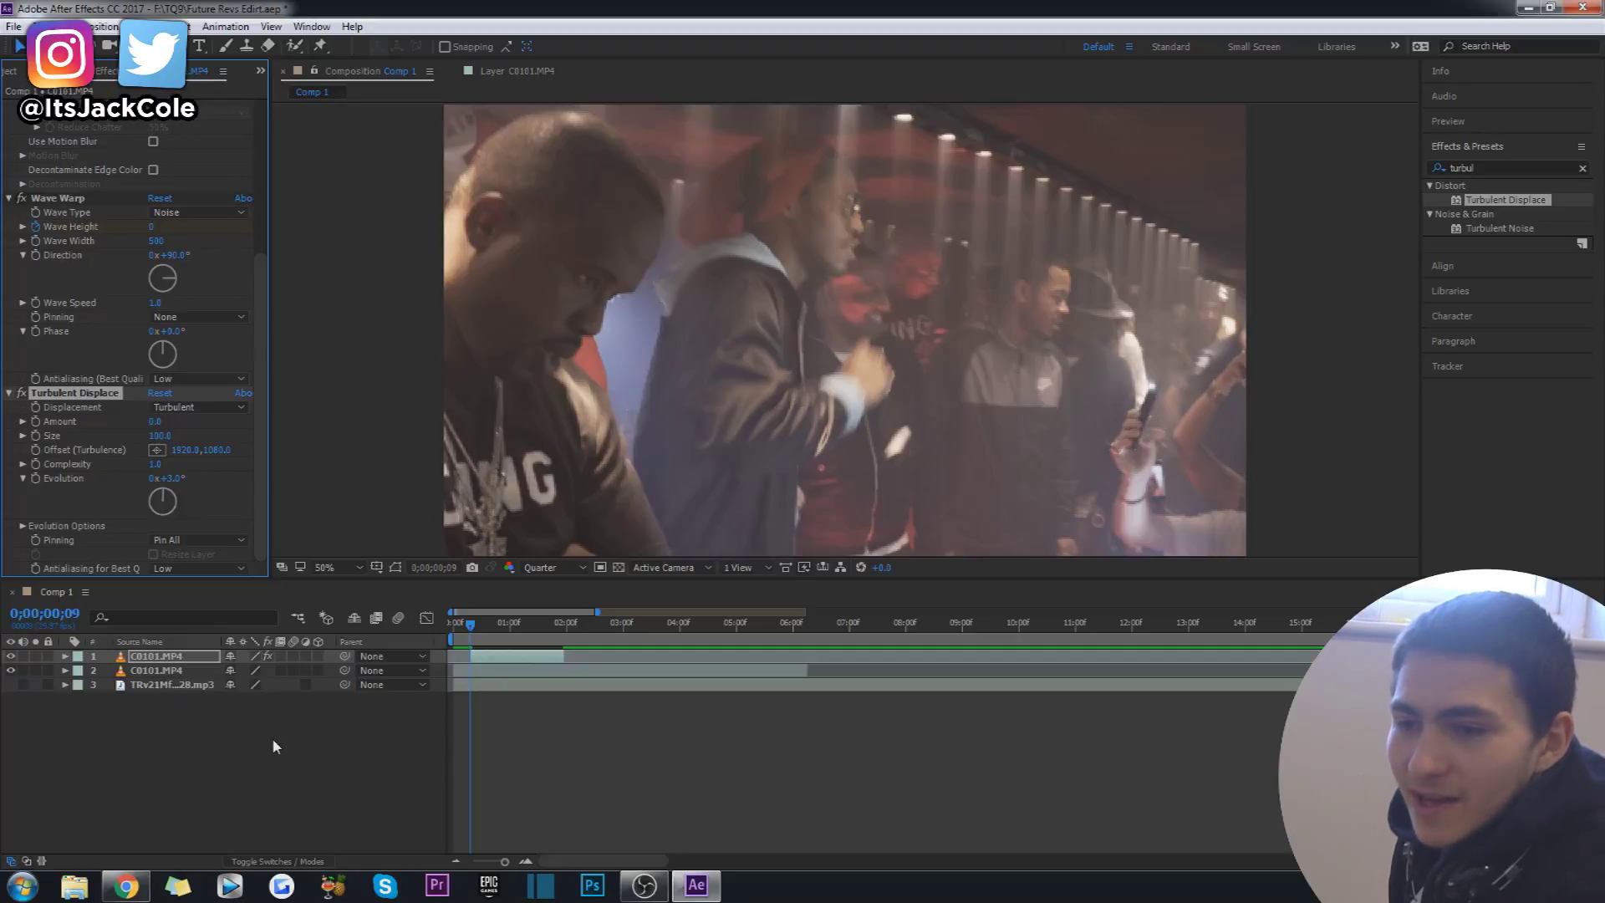
click(612, 773)
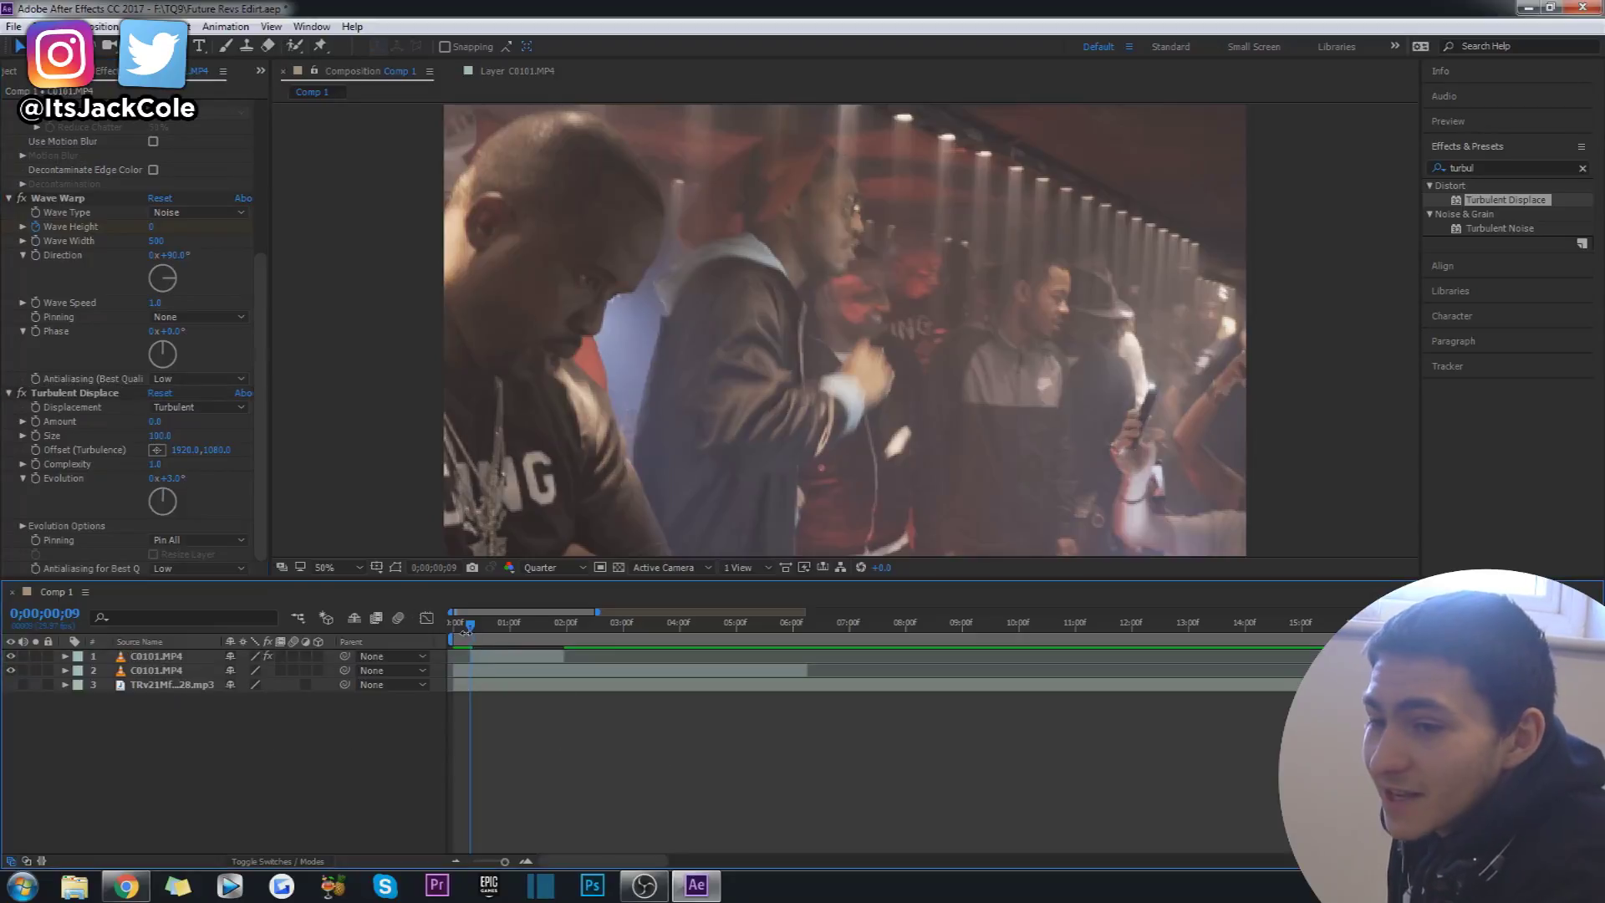
drag(469, 637, 447, 639)
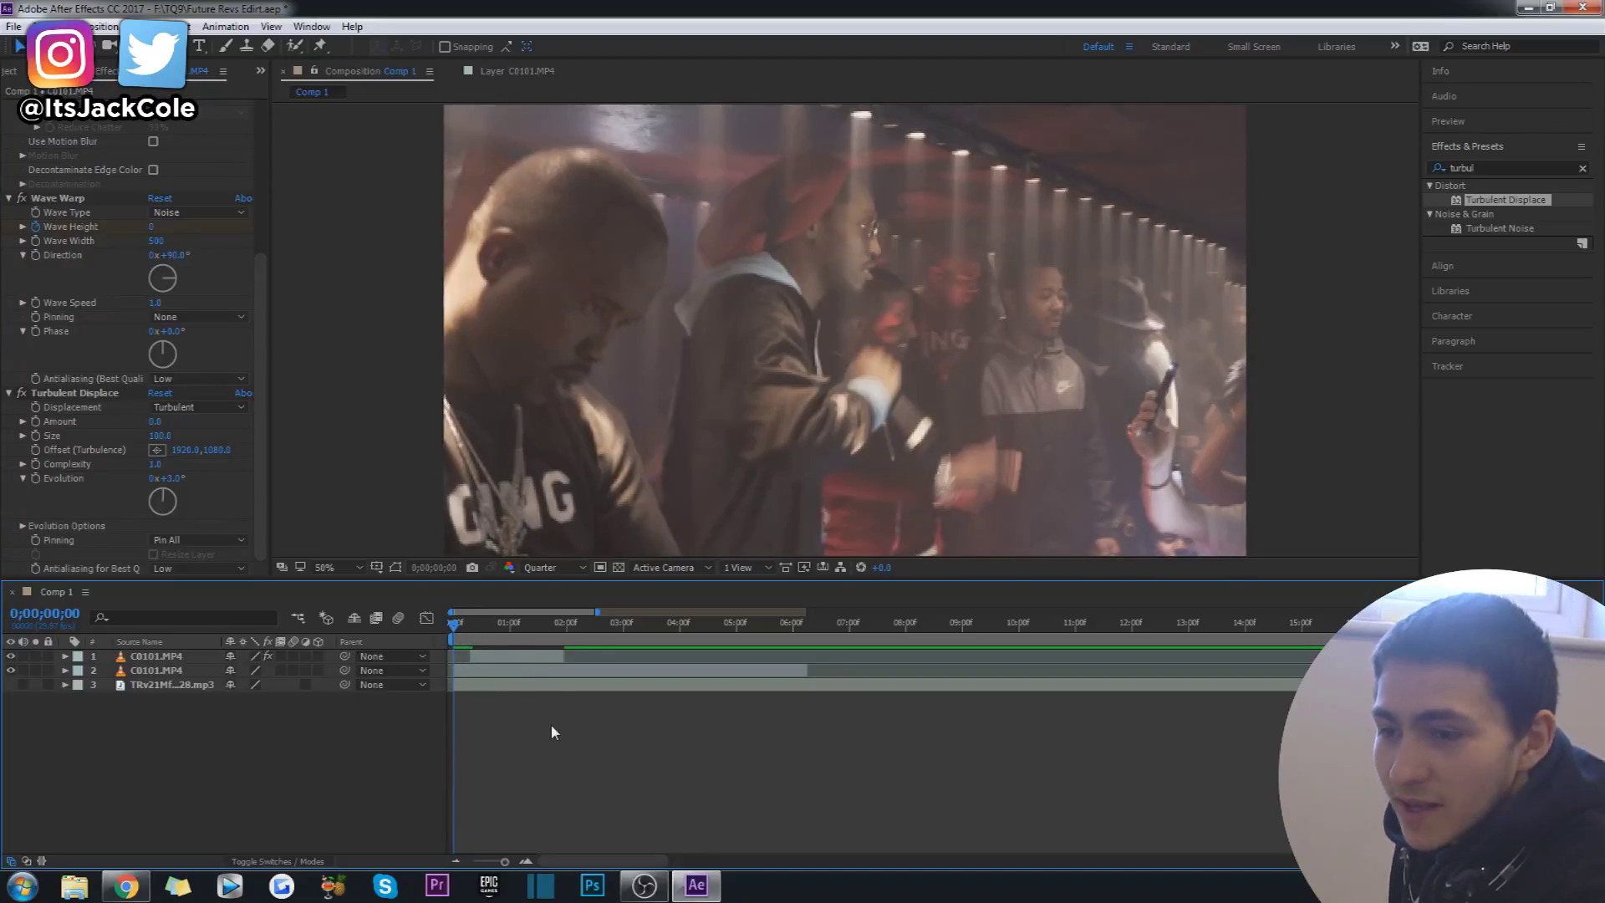
Play a preview of the glitch, then stop on frame 0;00;00;26 to inspect it.
key(space)
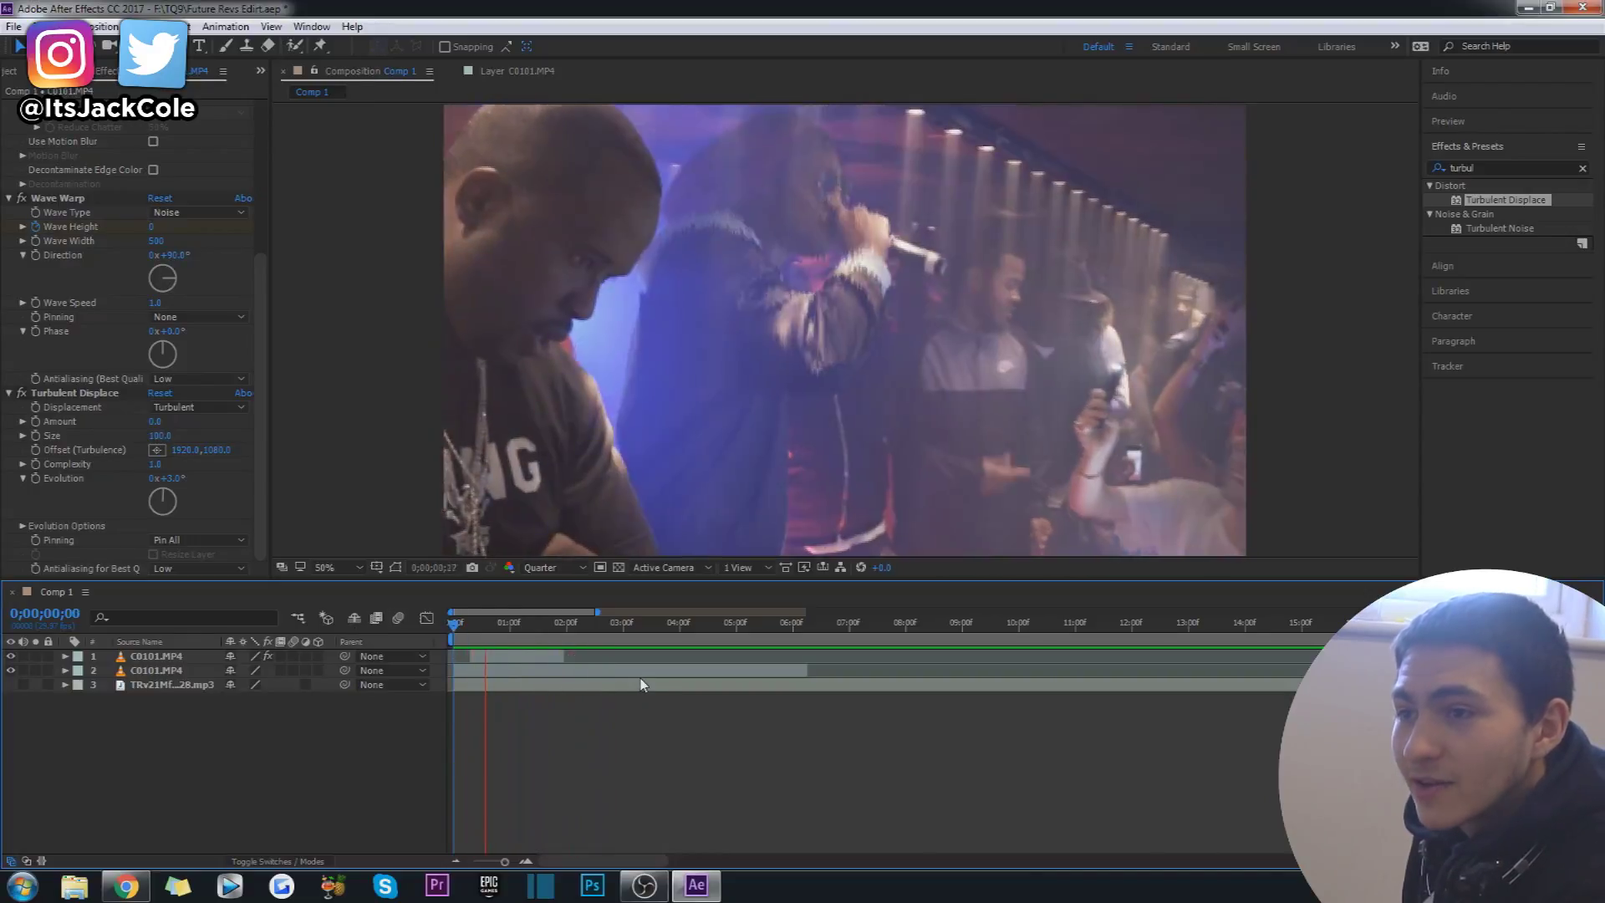
key(space)
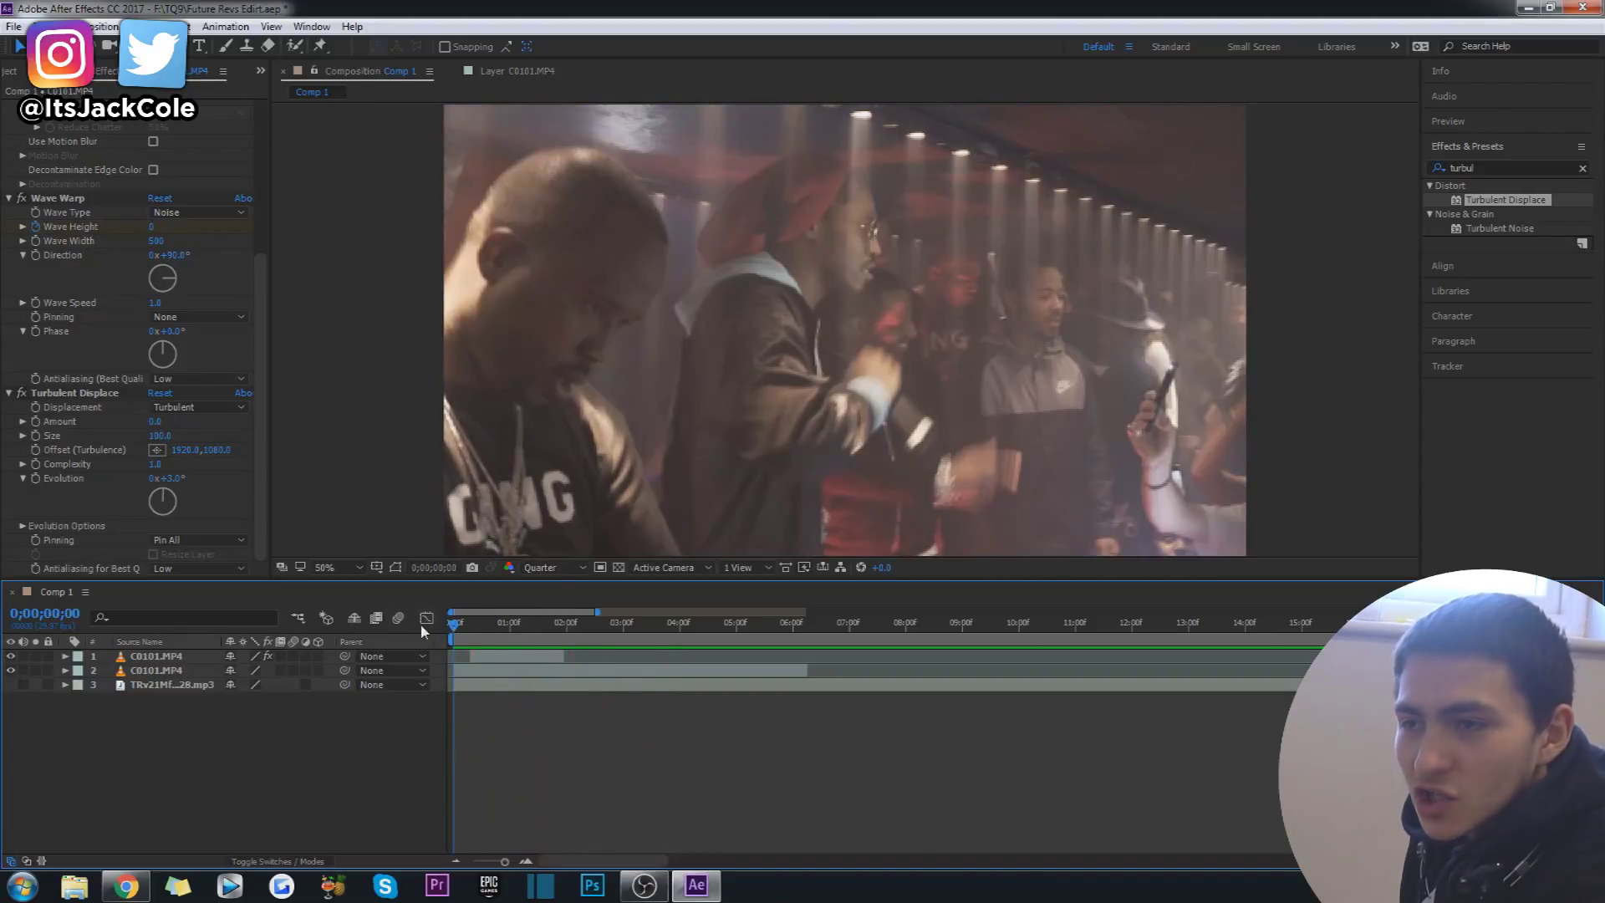
click(529, 660)
drag(484, 626, 502, 623)
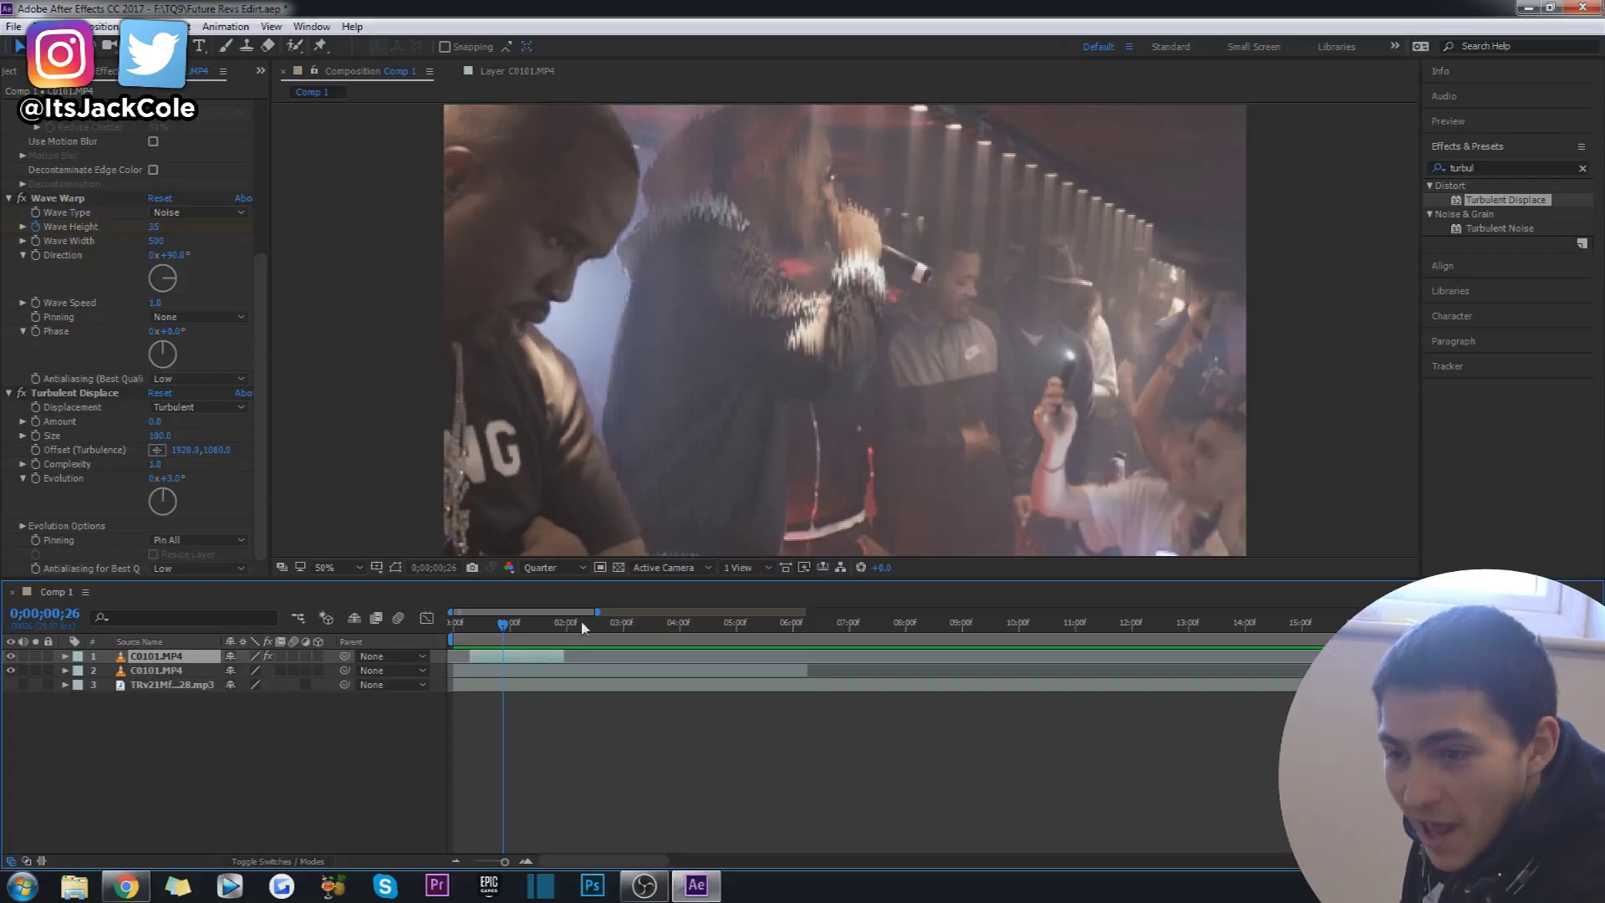
drag(259, 299, 273, 122)
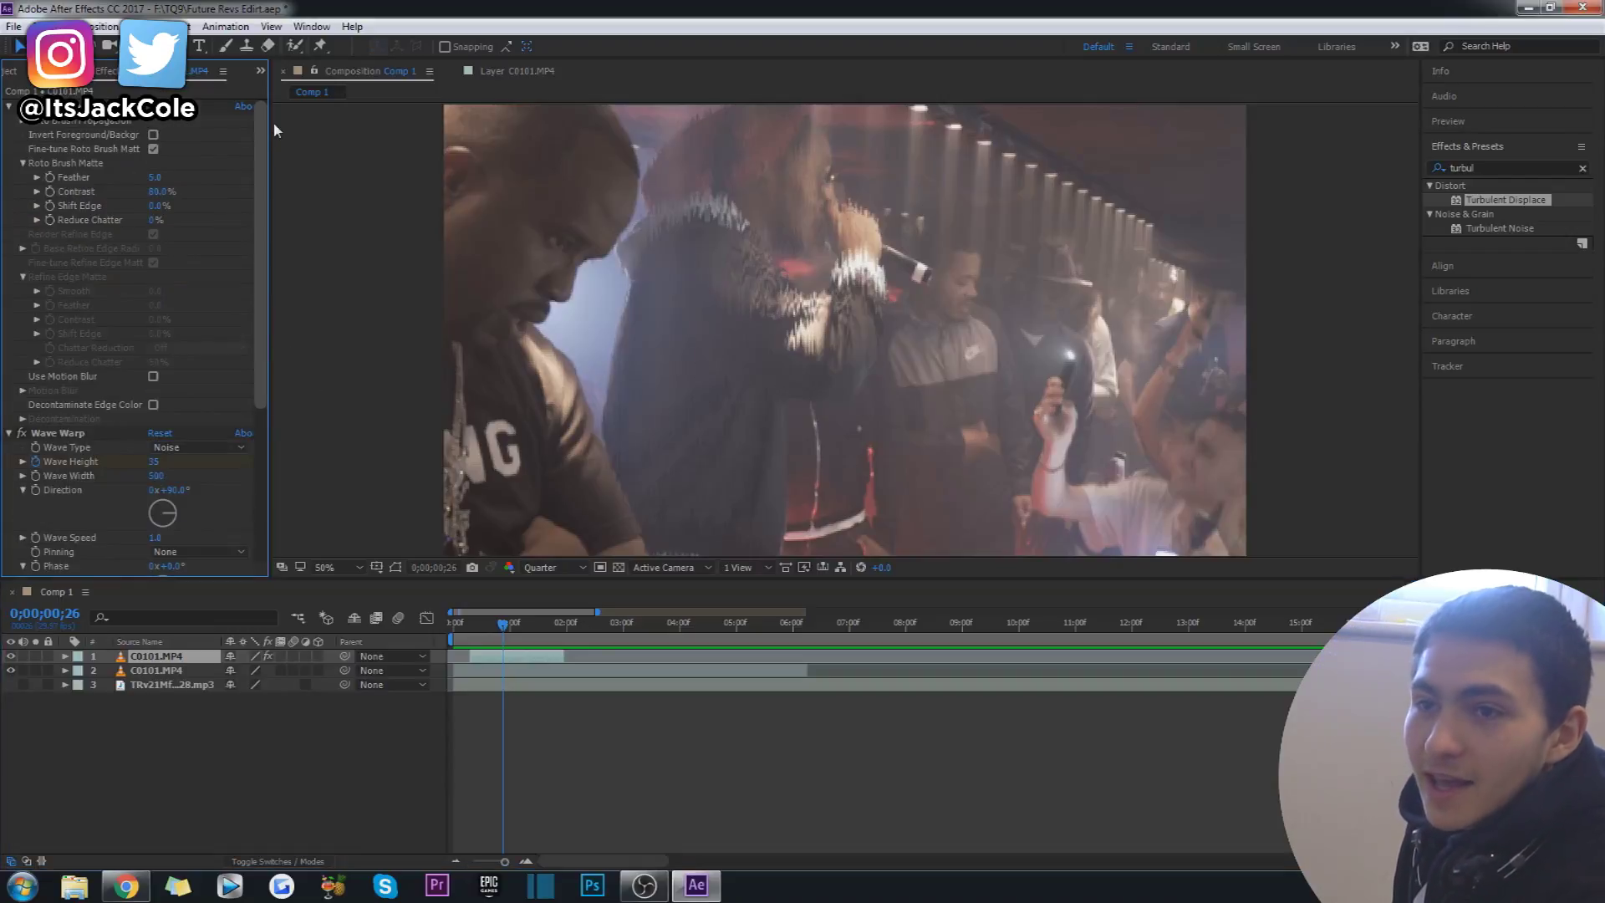
Check Invert Foreground/Background in the Roto Brush & Refine Edge effect.
click(152, 135)
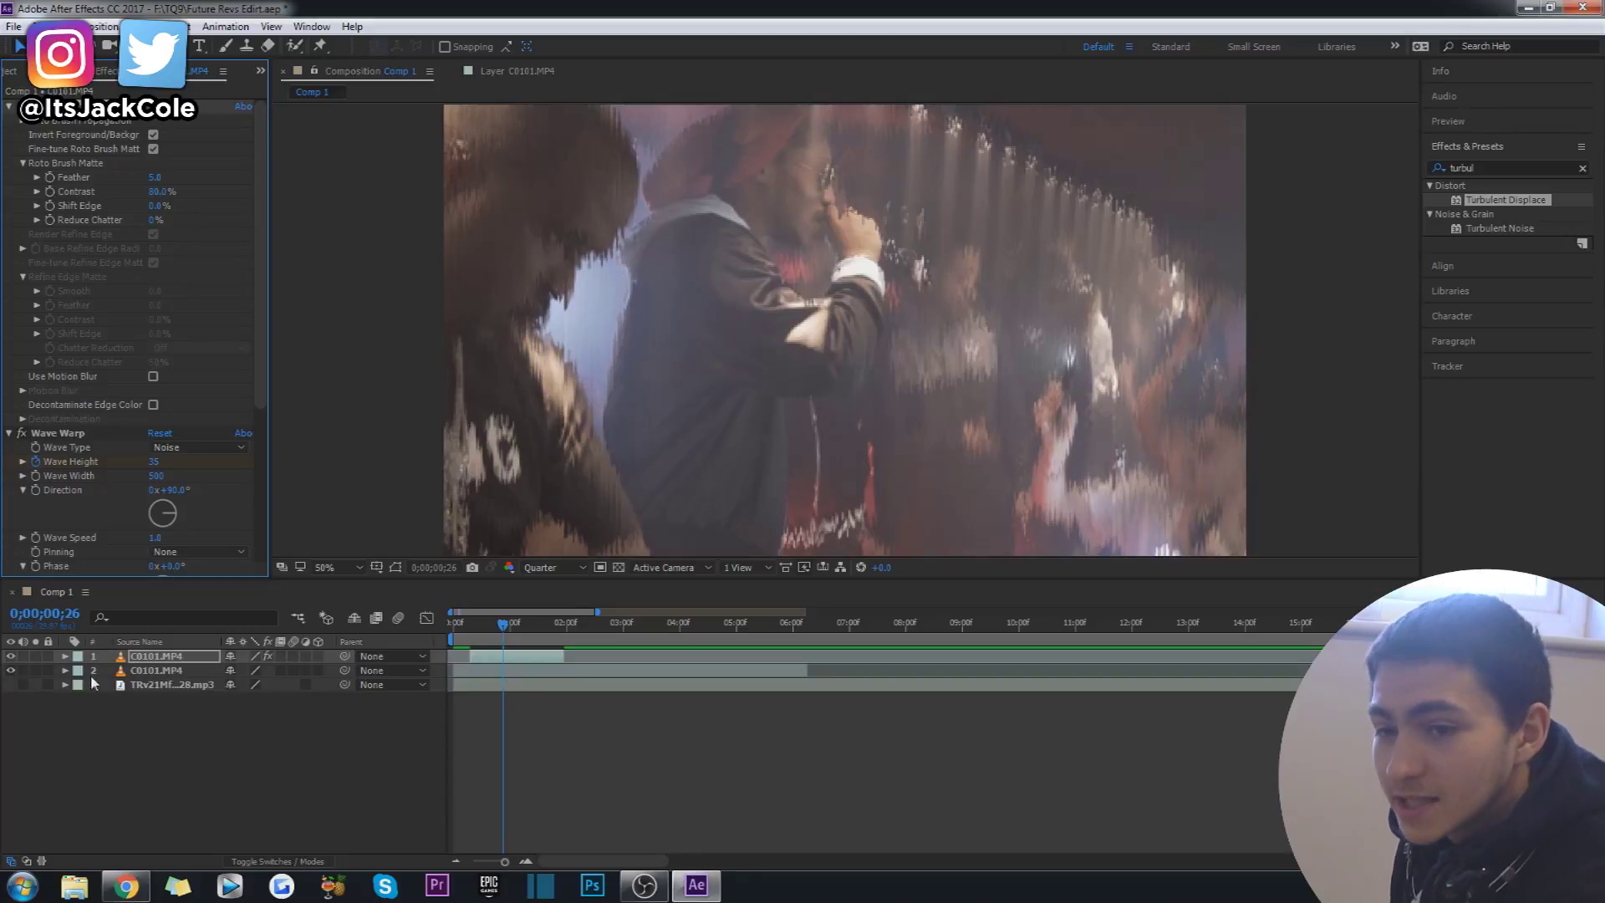
Hide layer 2 to view the effect layer alone, with matte inversion turned off.
click(11, 672)
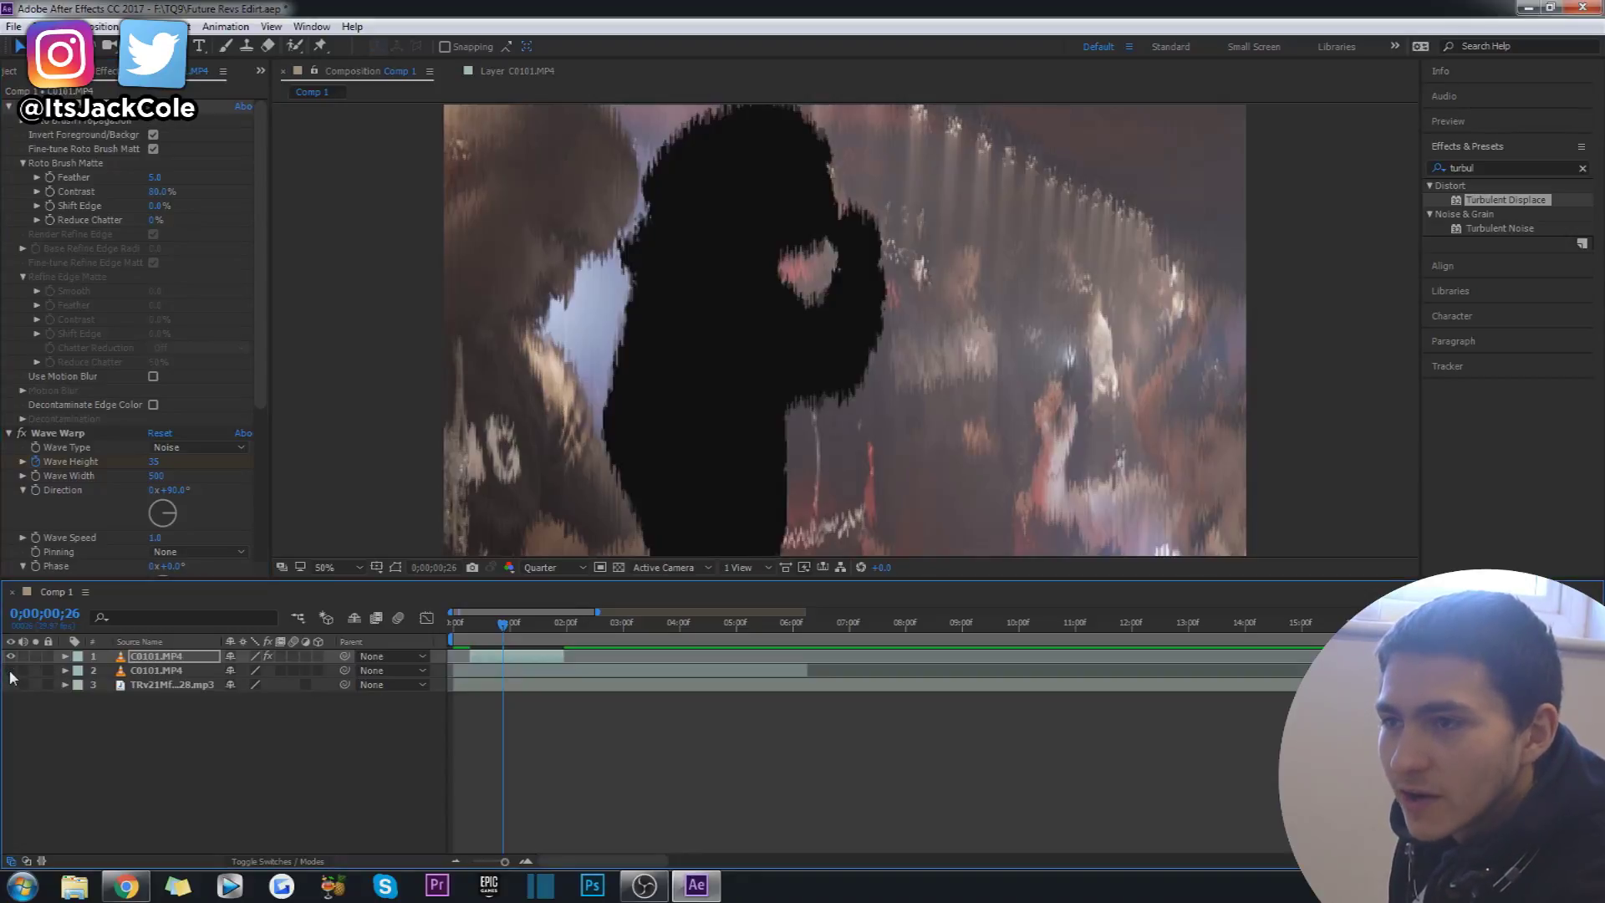
click(133, 669)
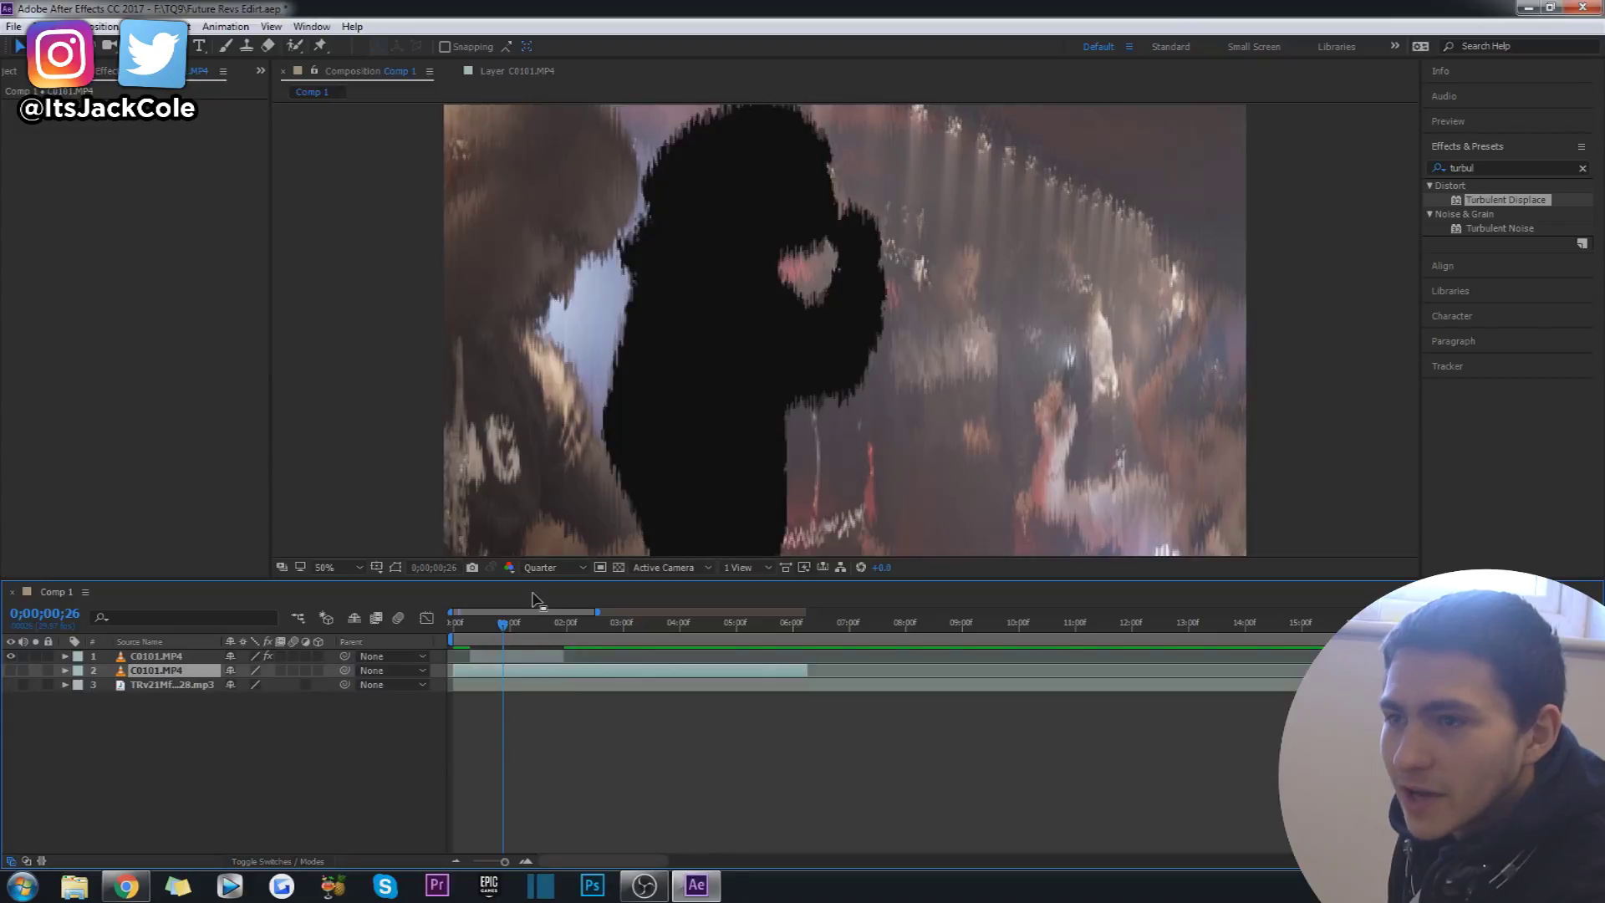
click(518, 659)
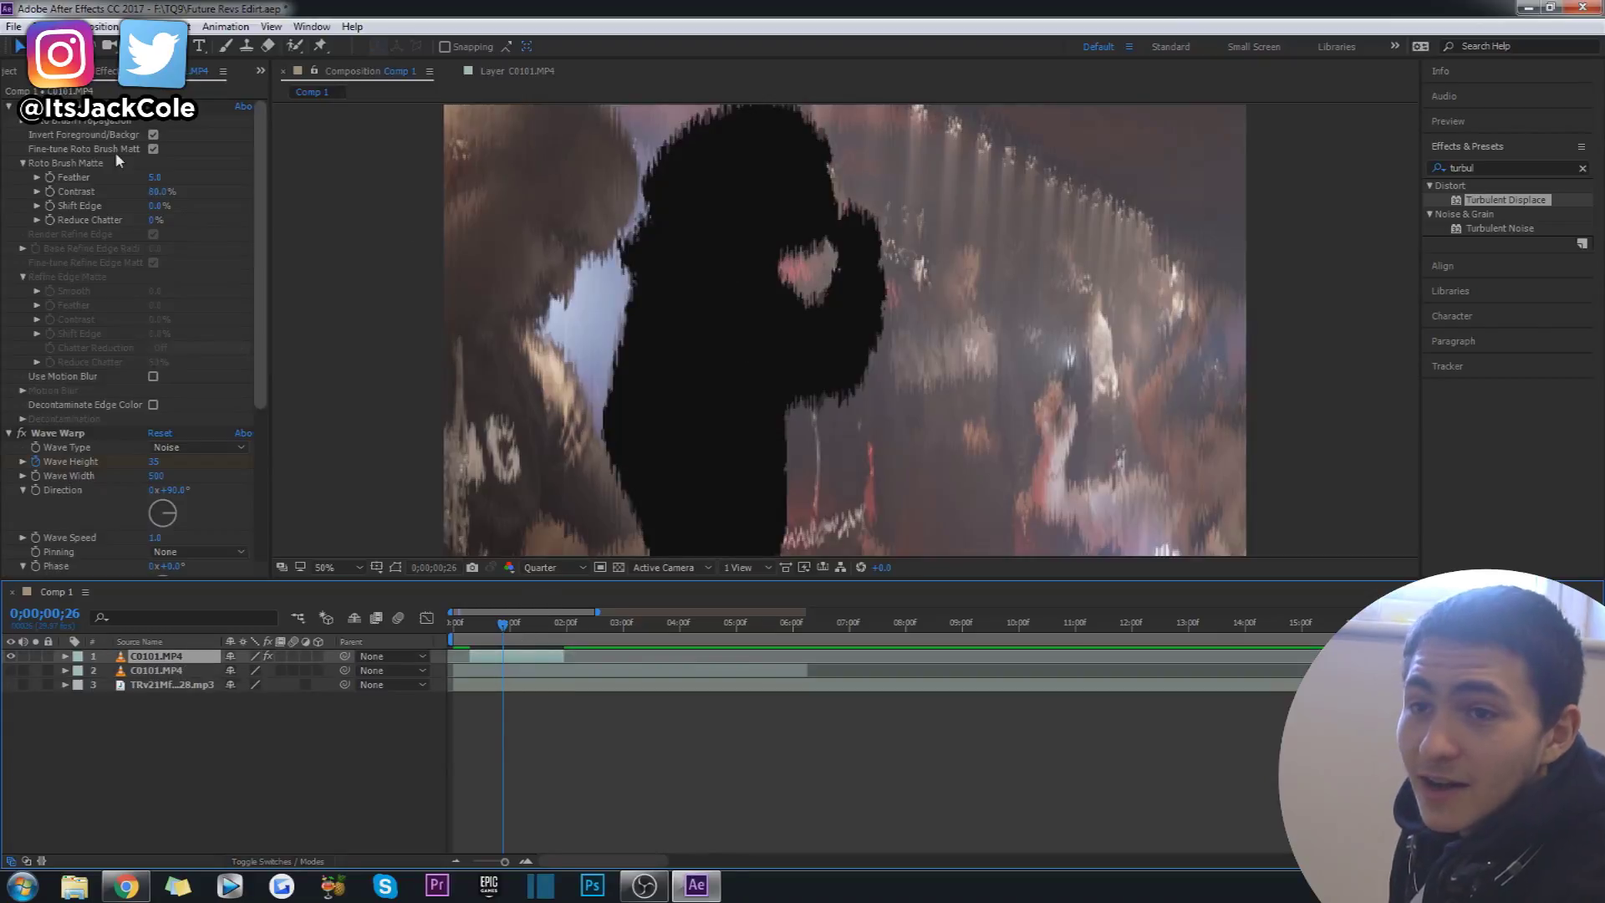
click(153, 135)
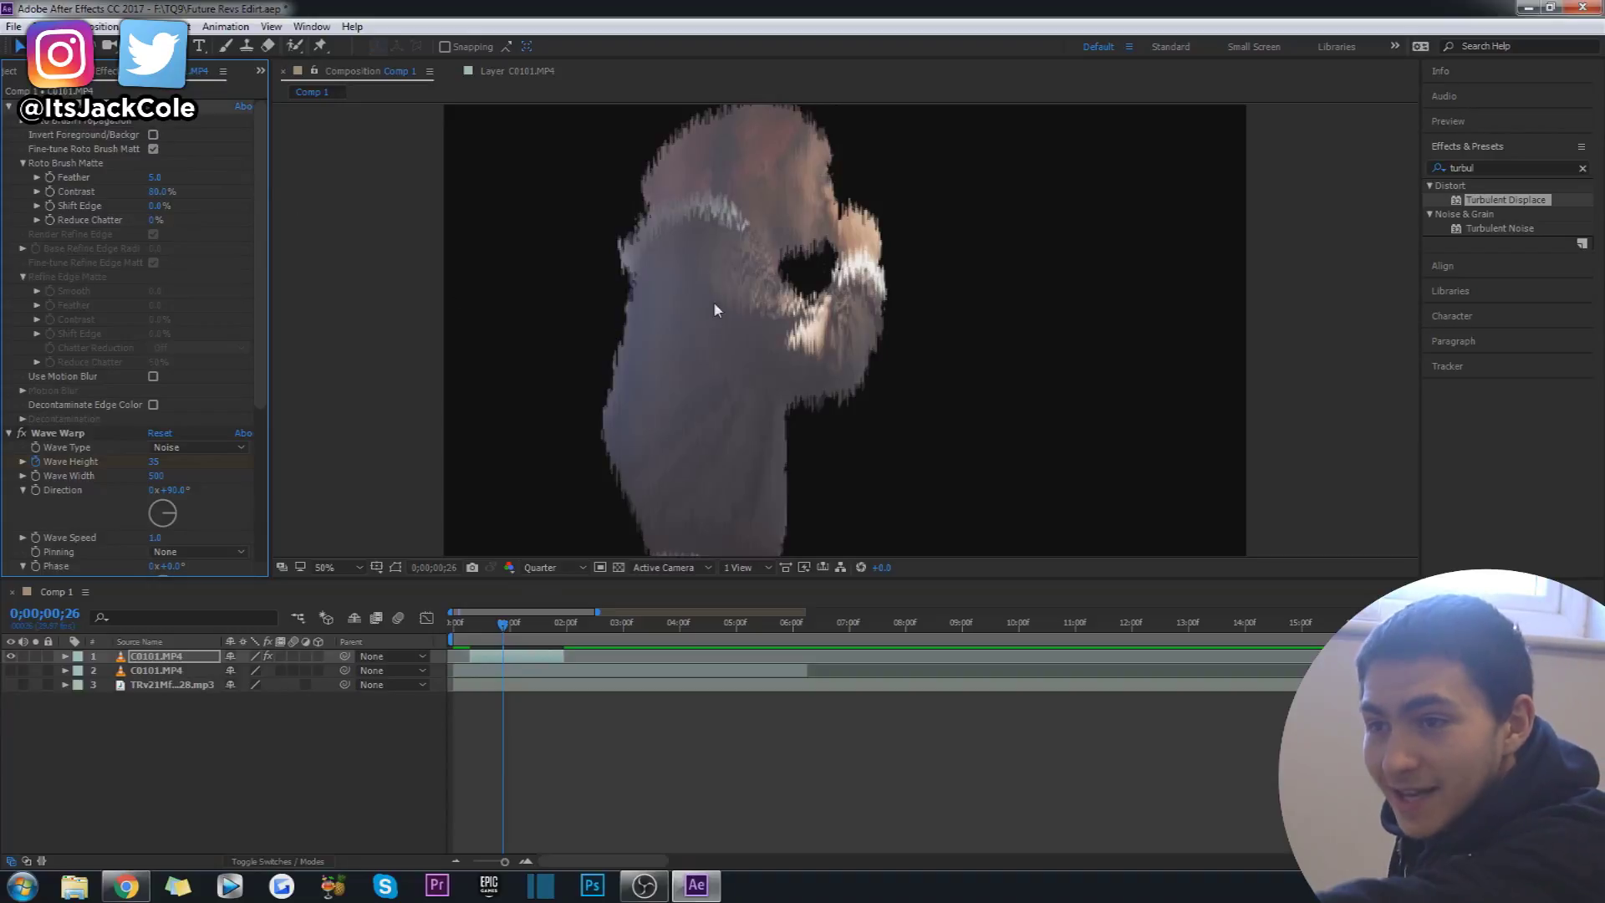
Re-invert the roto matte and make layer 2 visible beneath the warped layer.
click(154, 136)
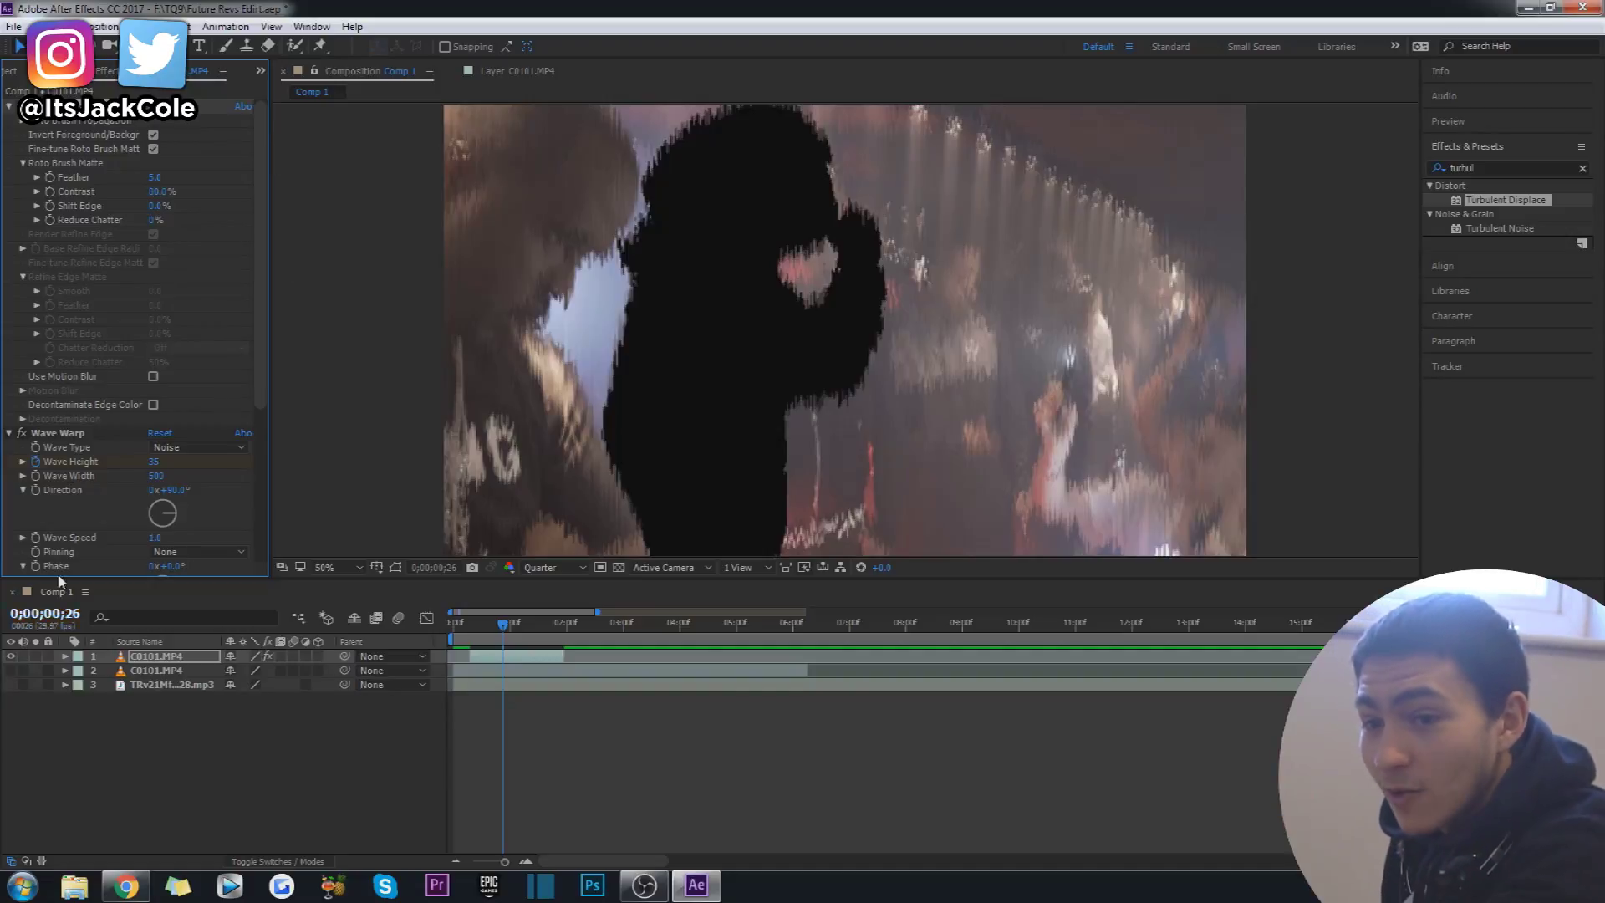
click(22, 673)
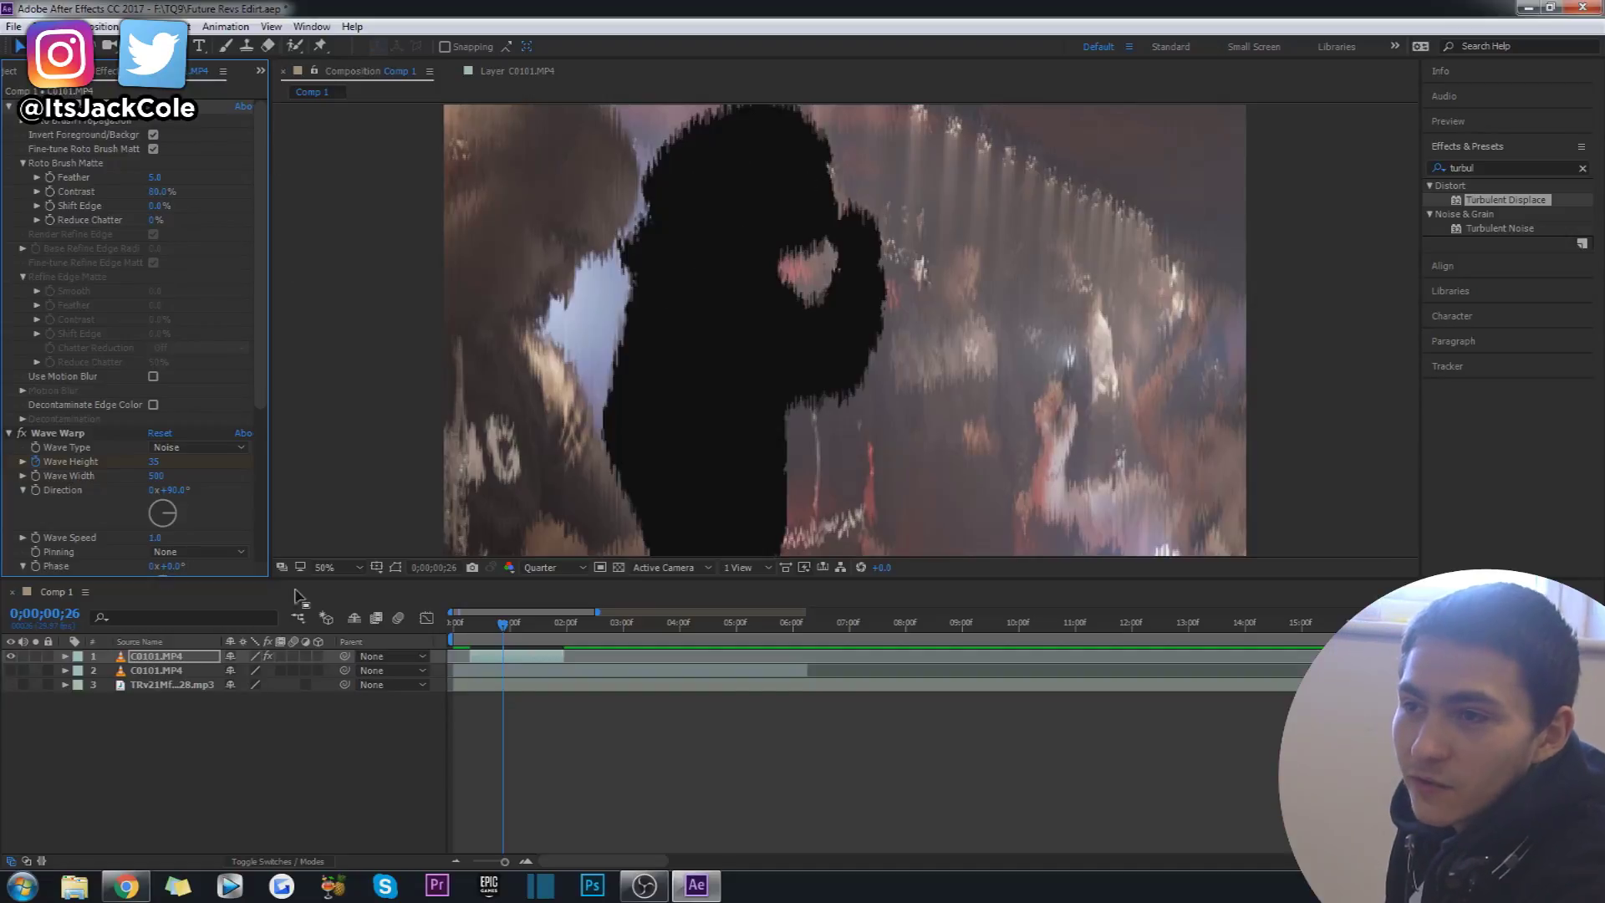
click(12, 670)
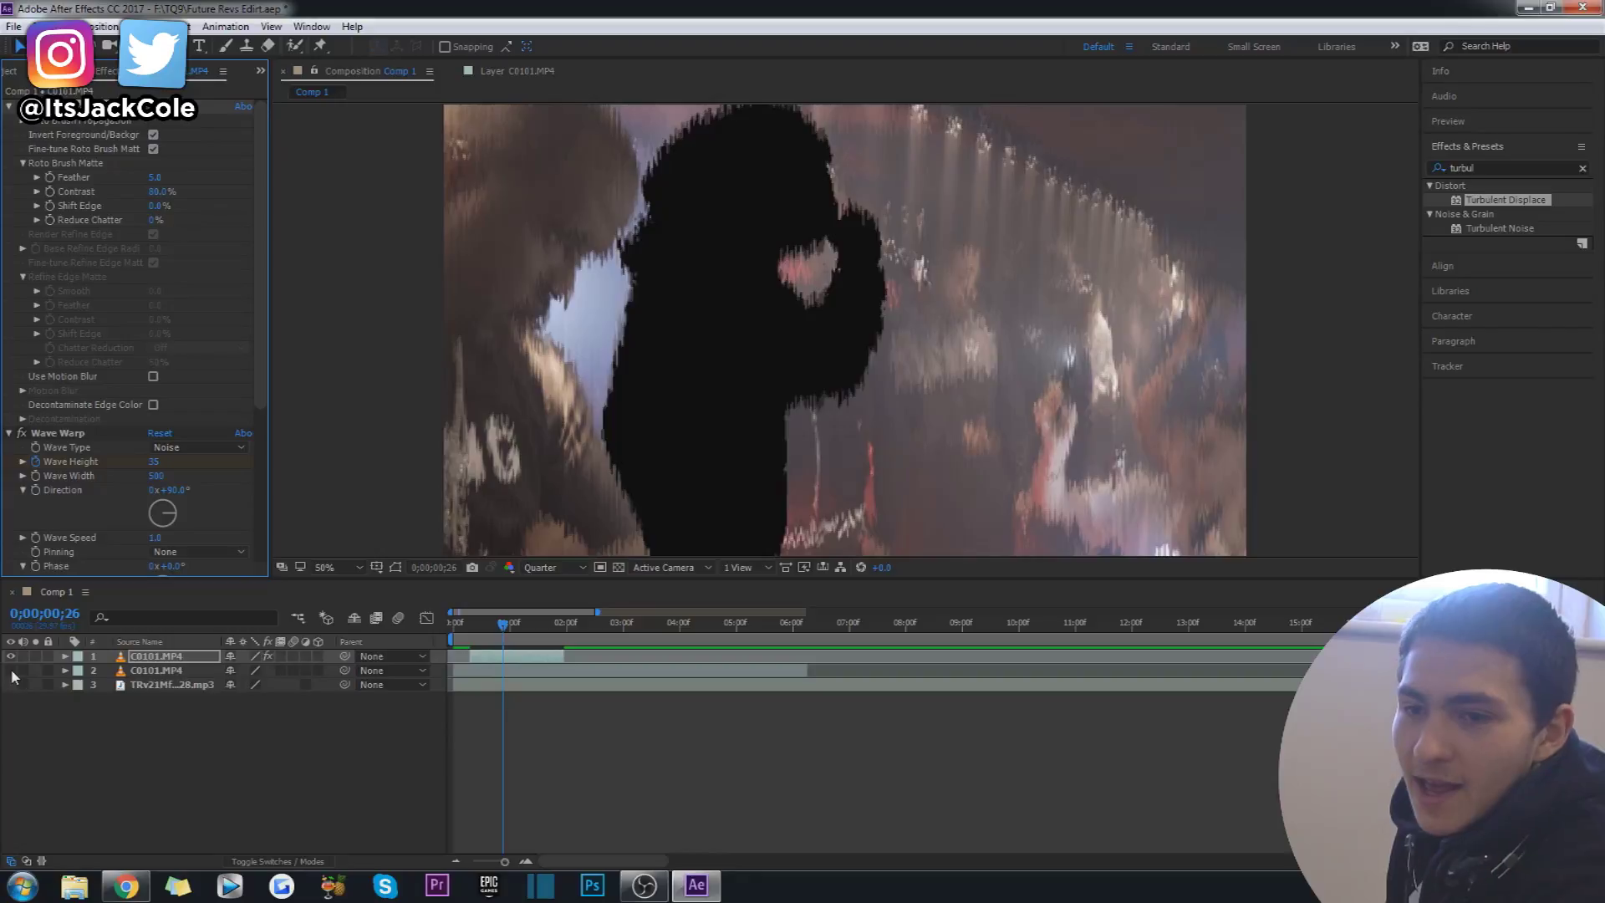
click(544, 674)
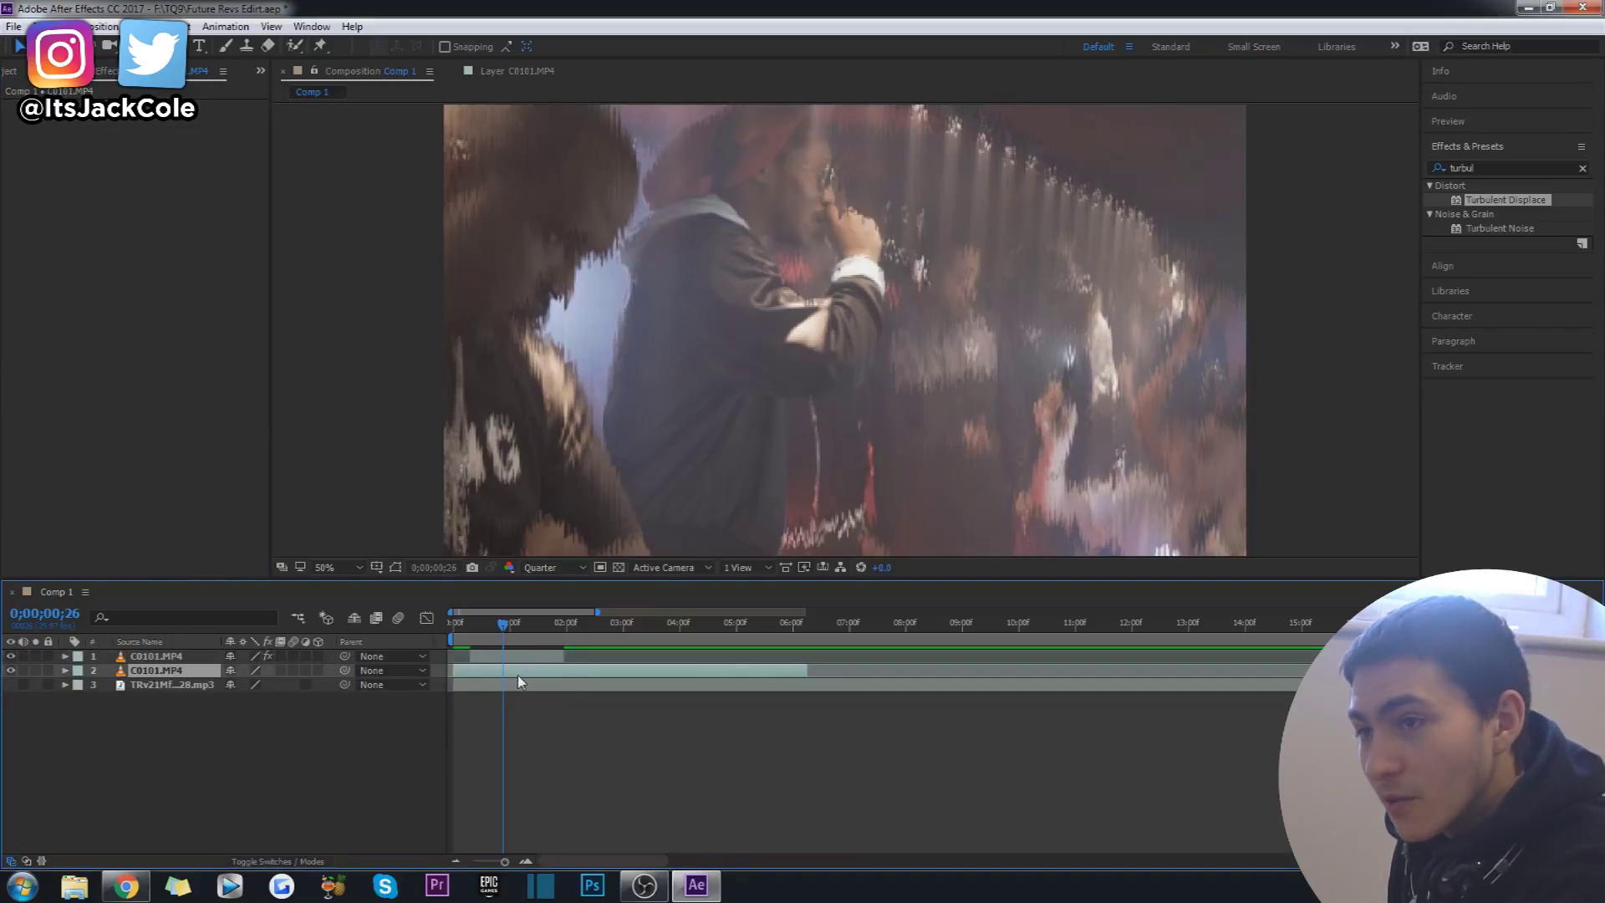
key(Home)
key(space)
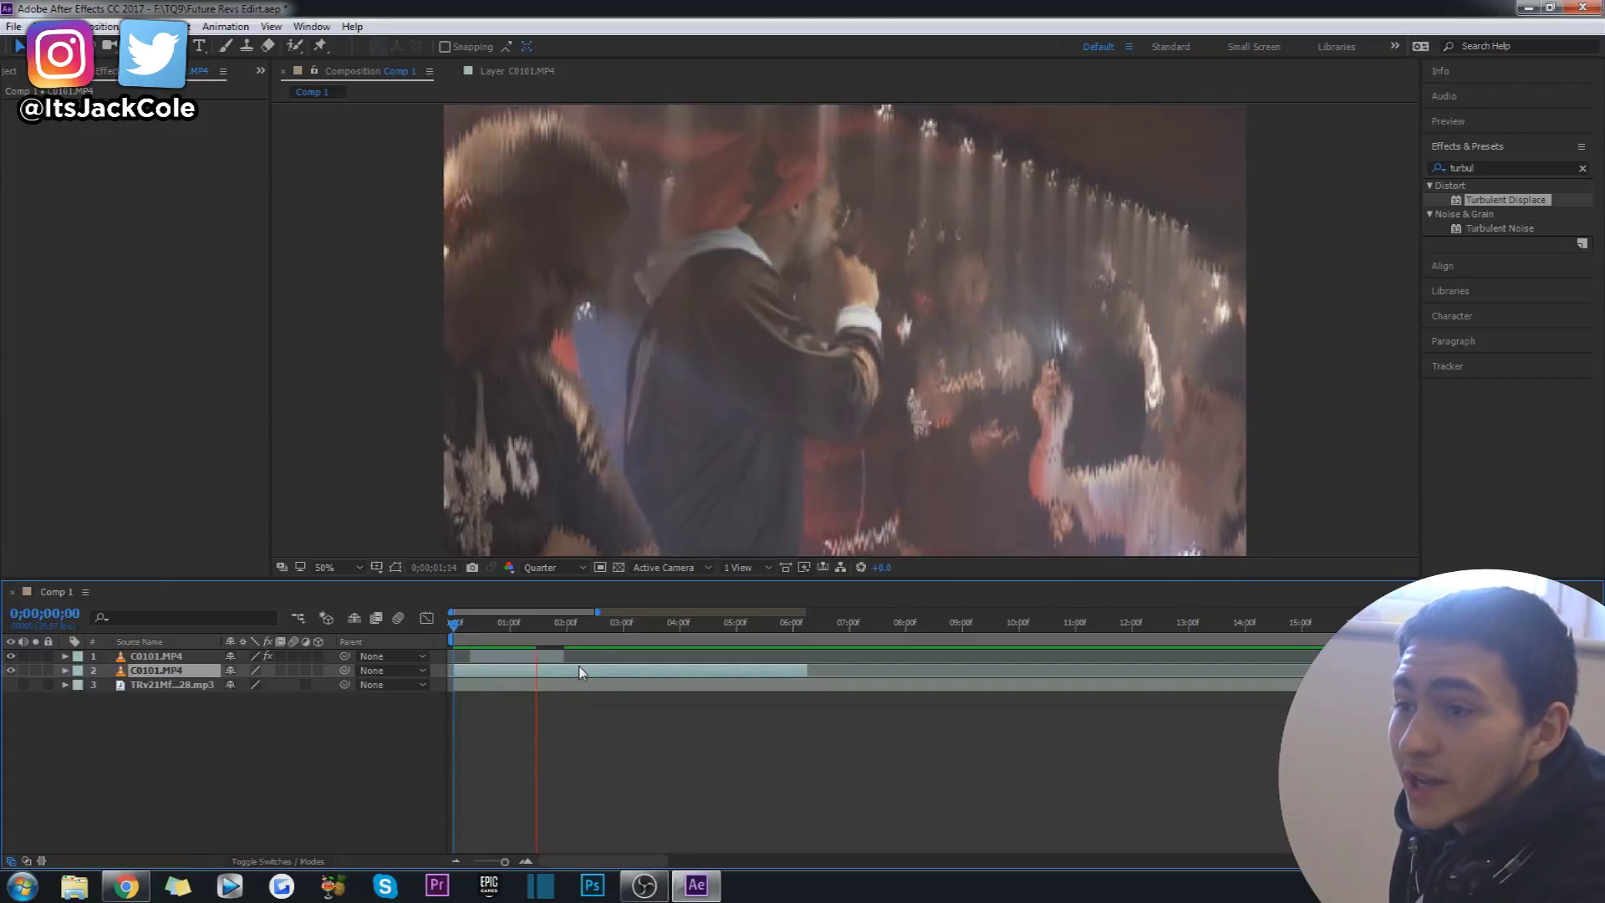
key(space)
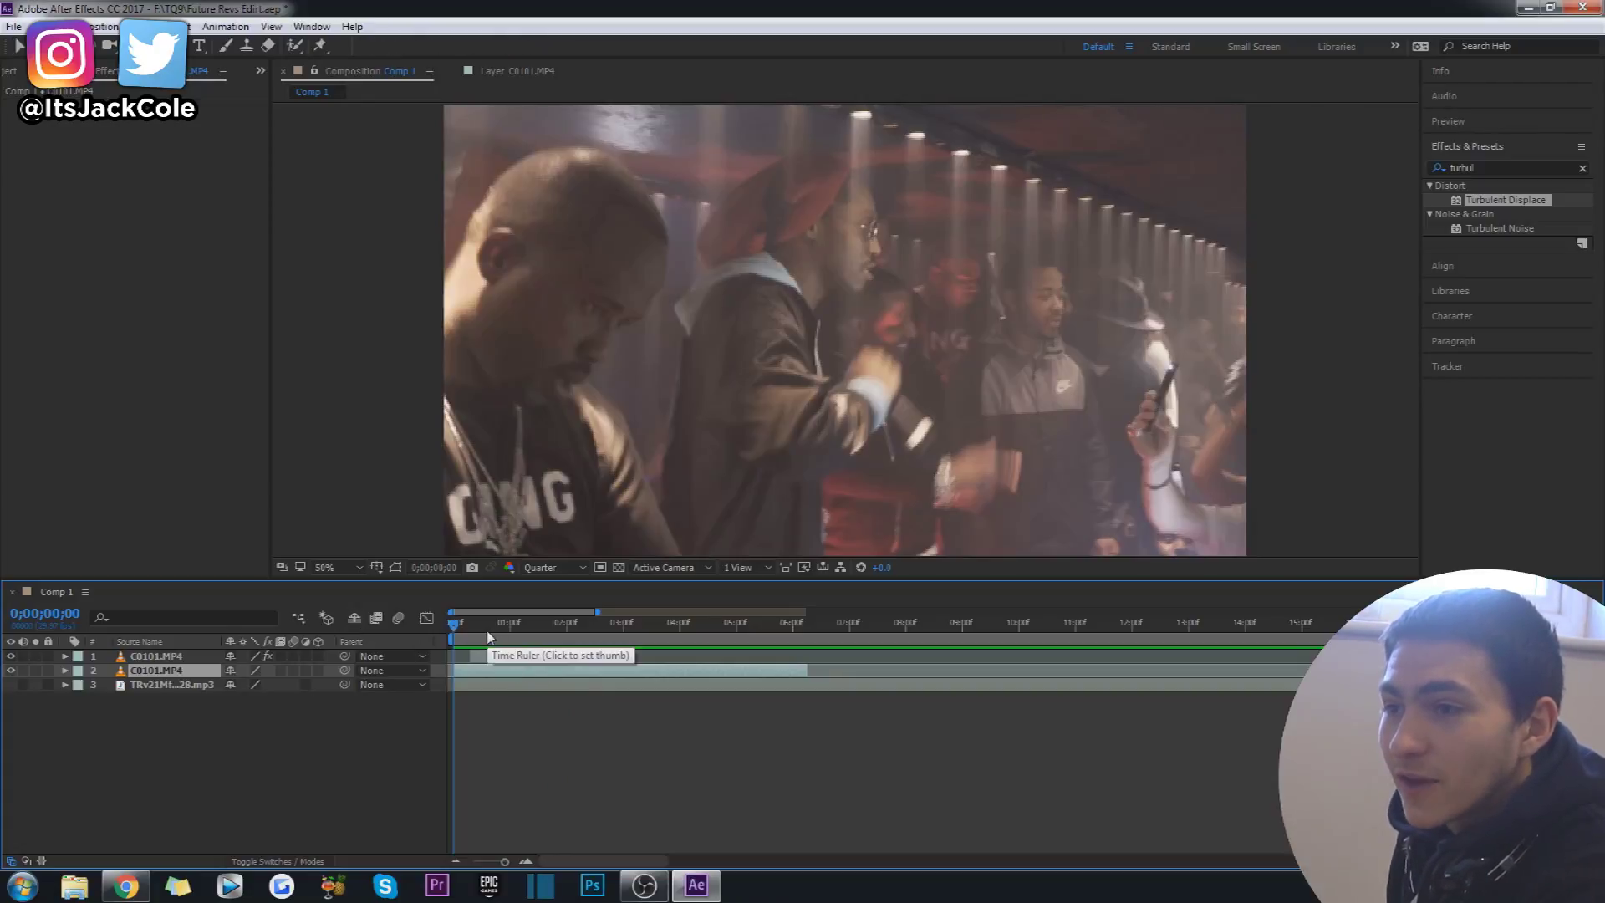
key(v)
click(628, 759)
key(space)
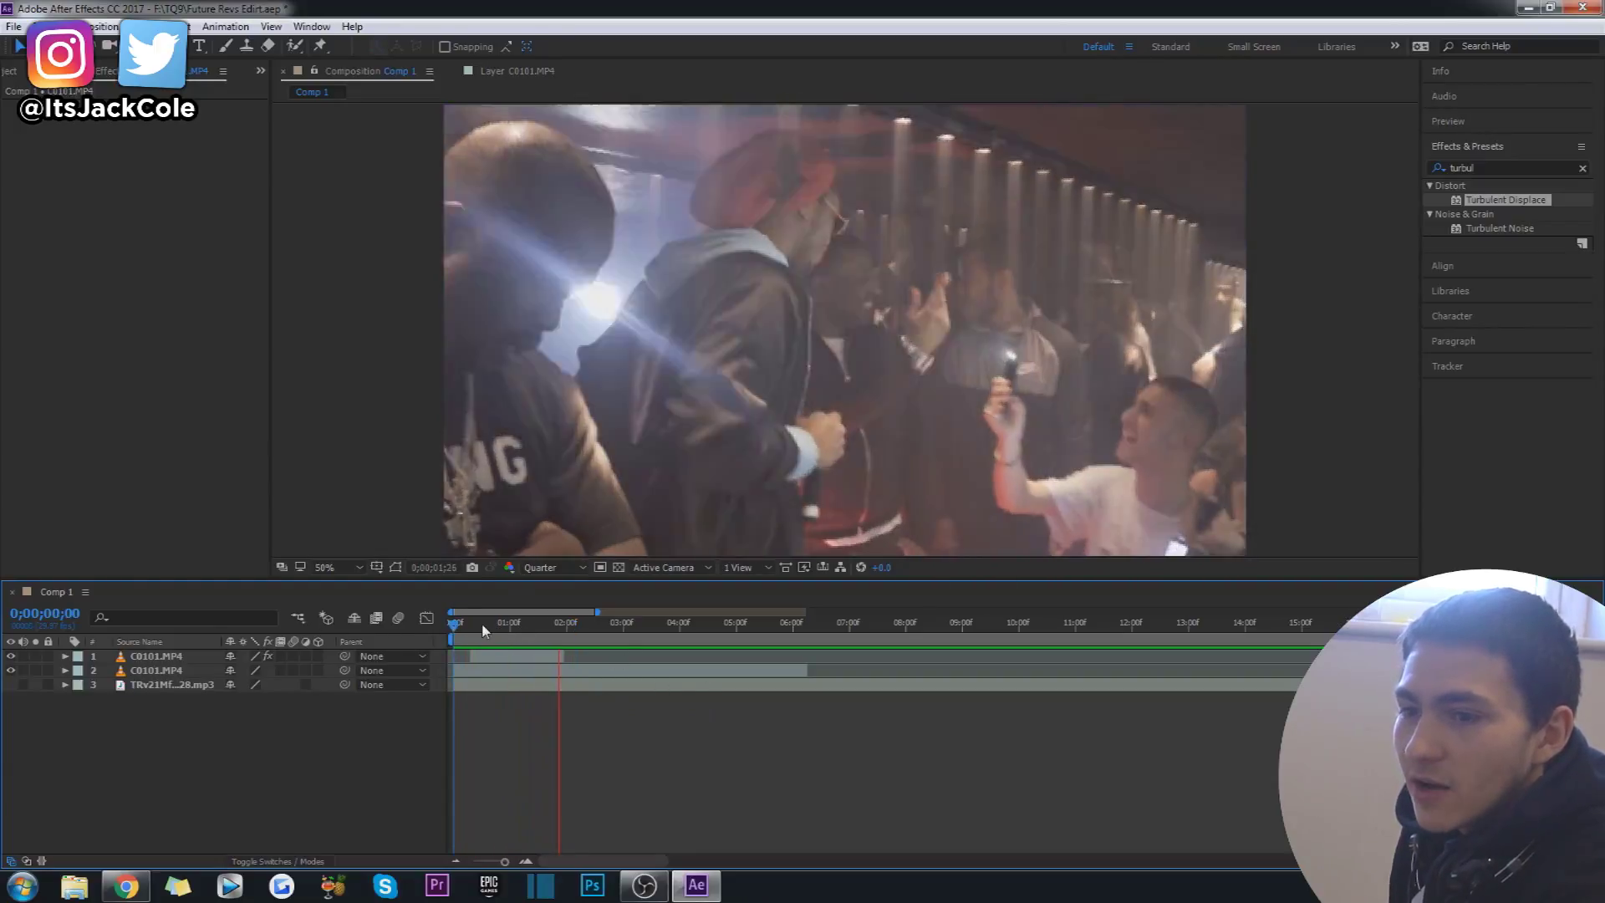
click(498, 657)
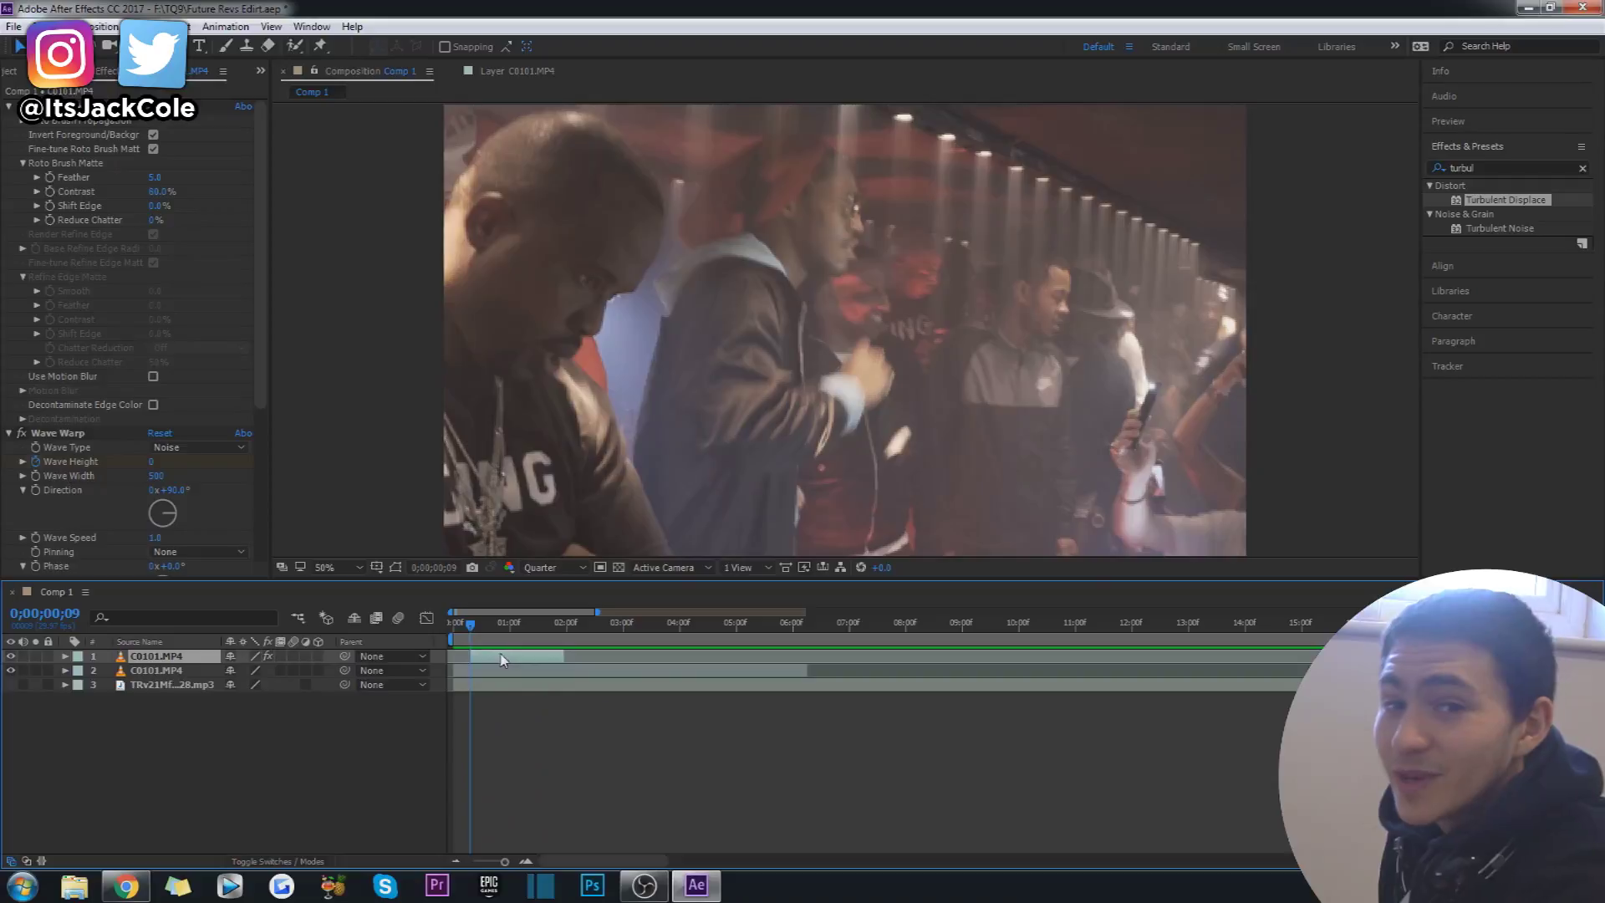
click(599, 757)
drag(462, 623, 452, 623)
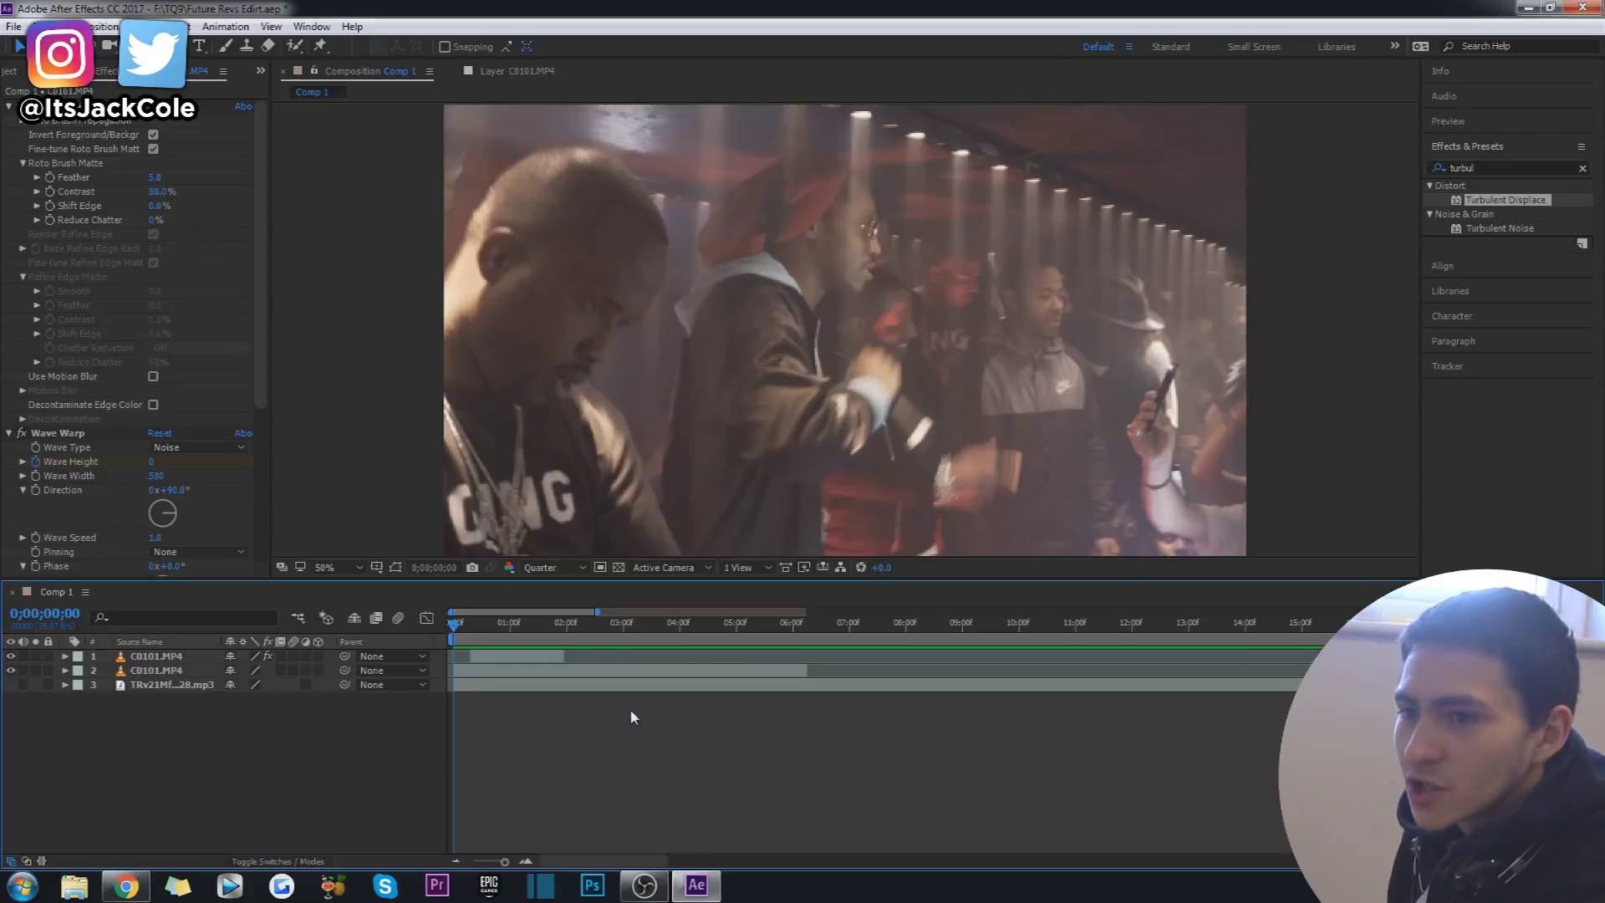
key(space)
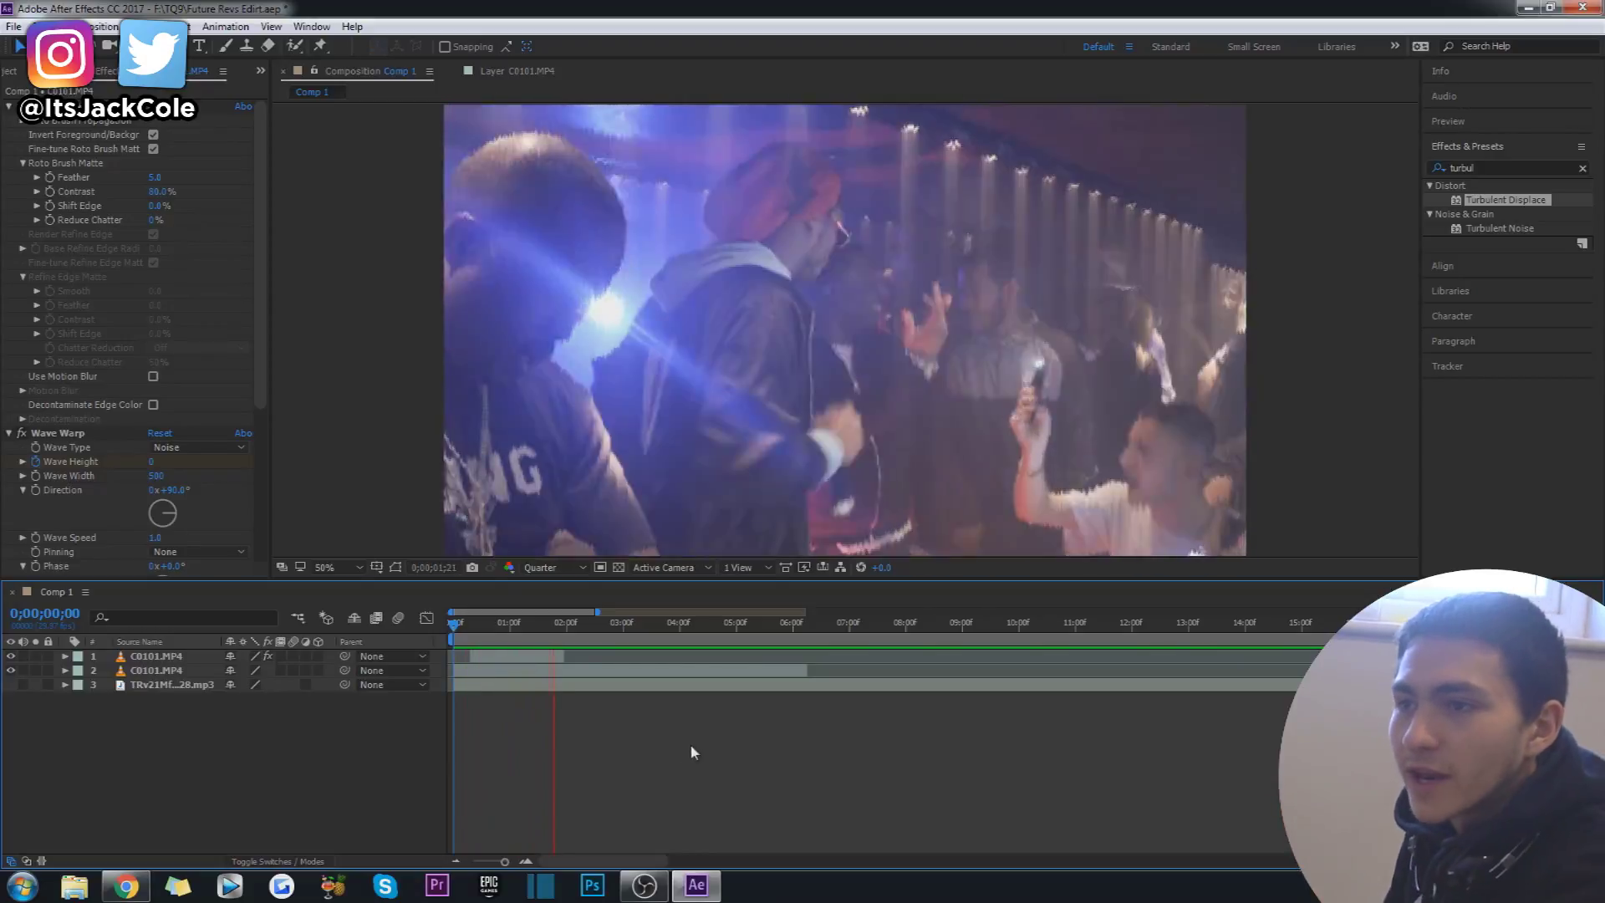
key(space)
key(space)
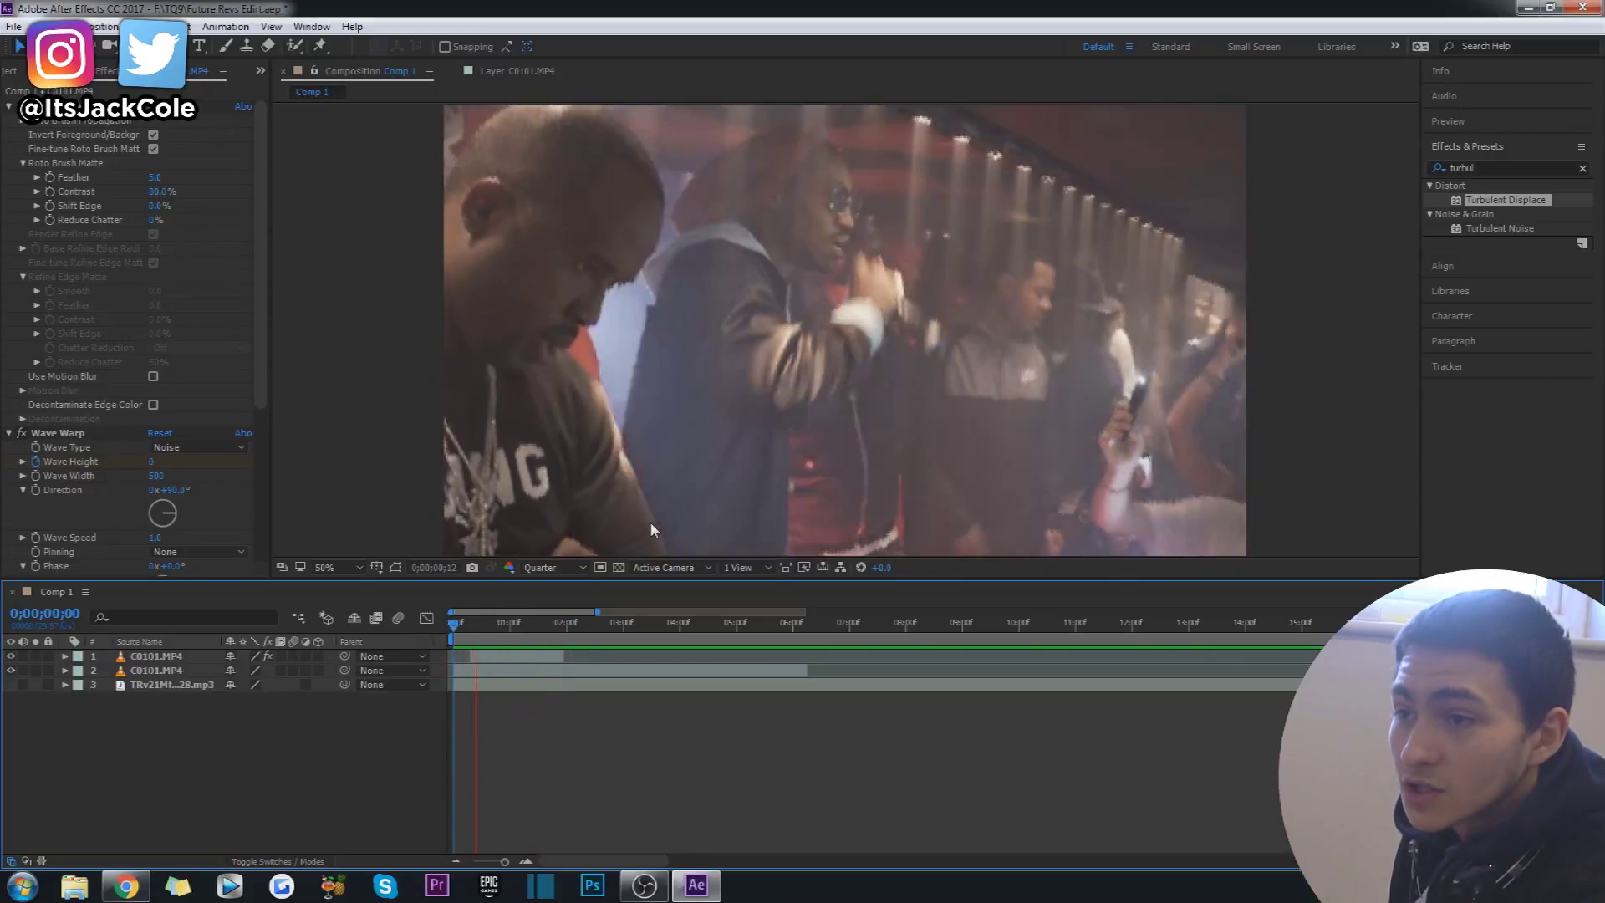
key(space)
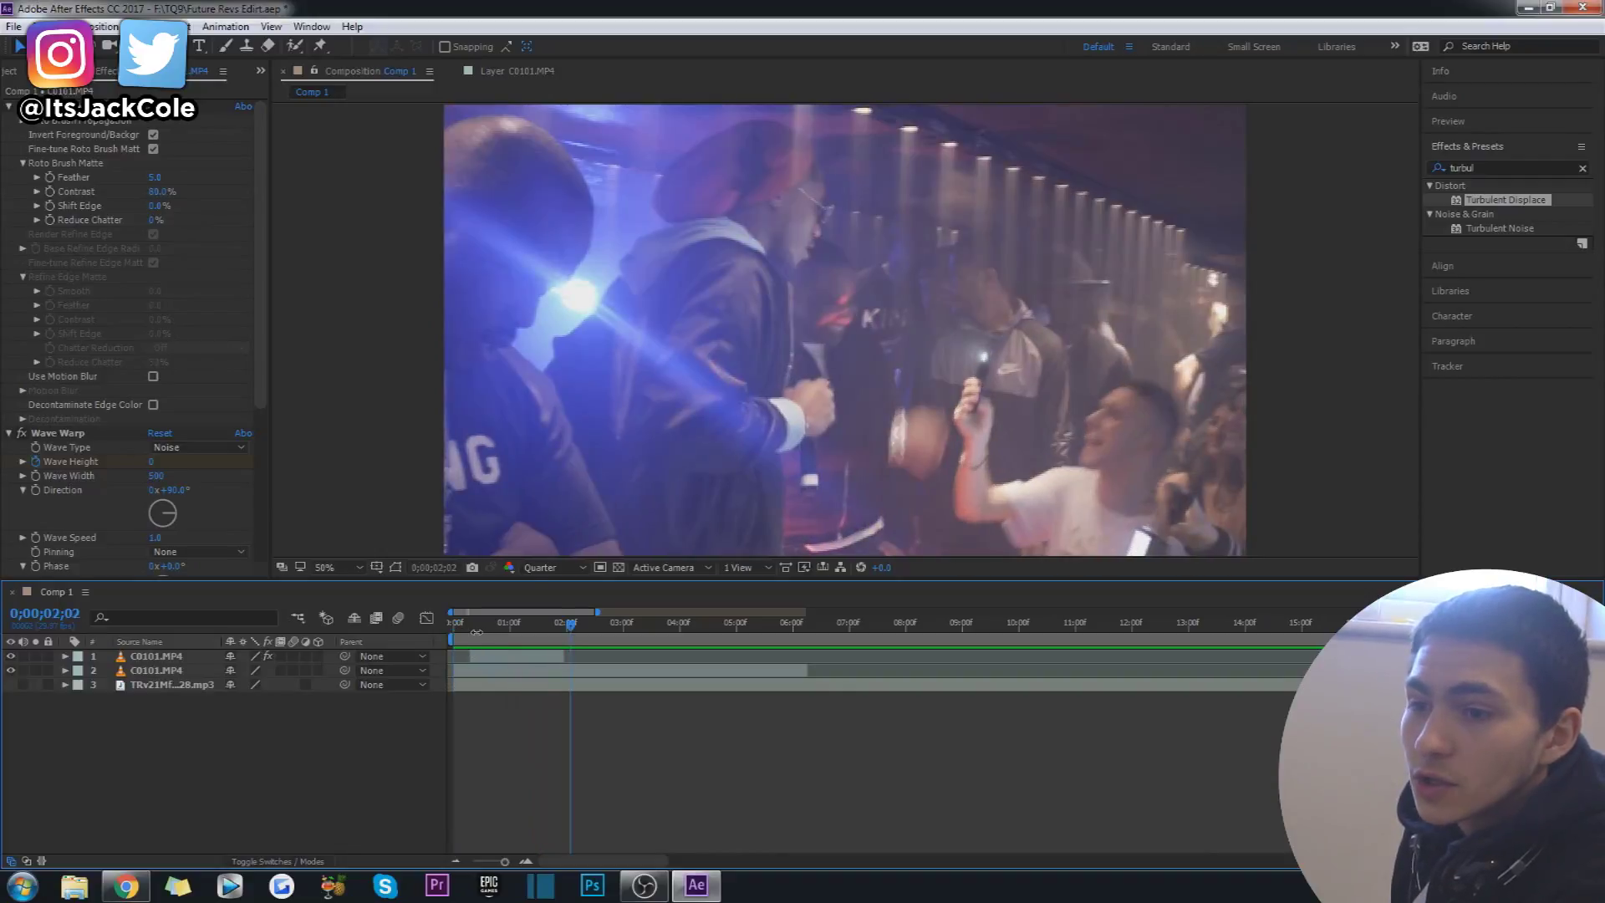
key(space)
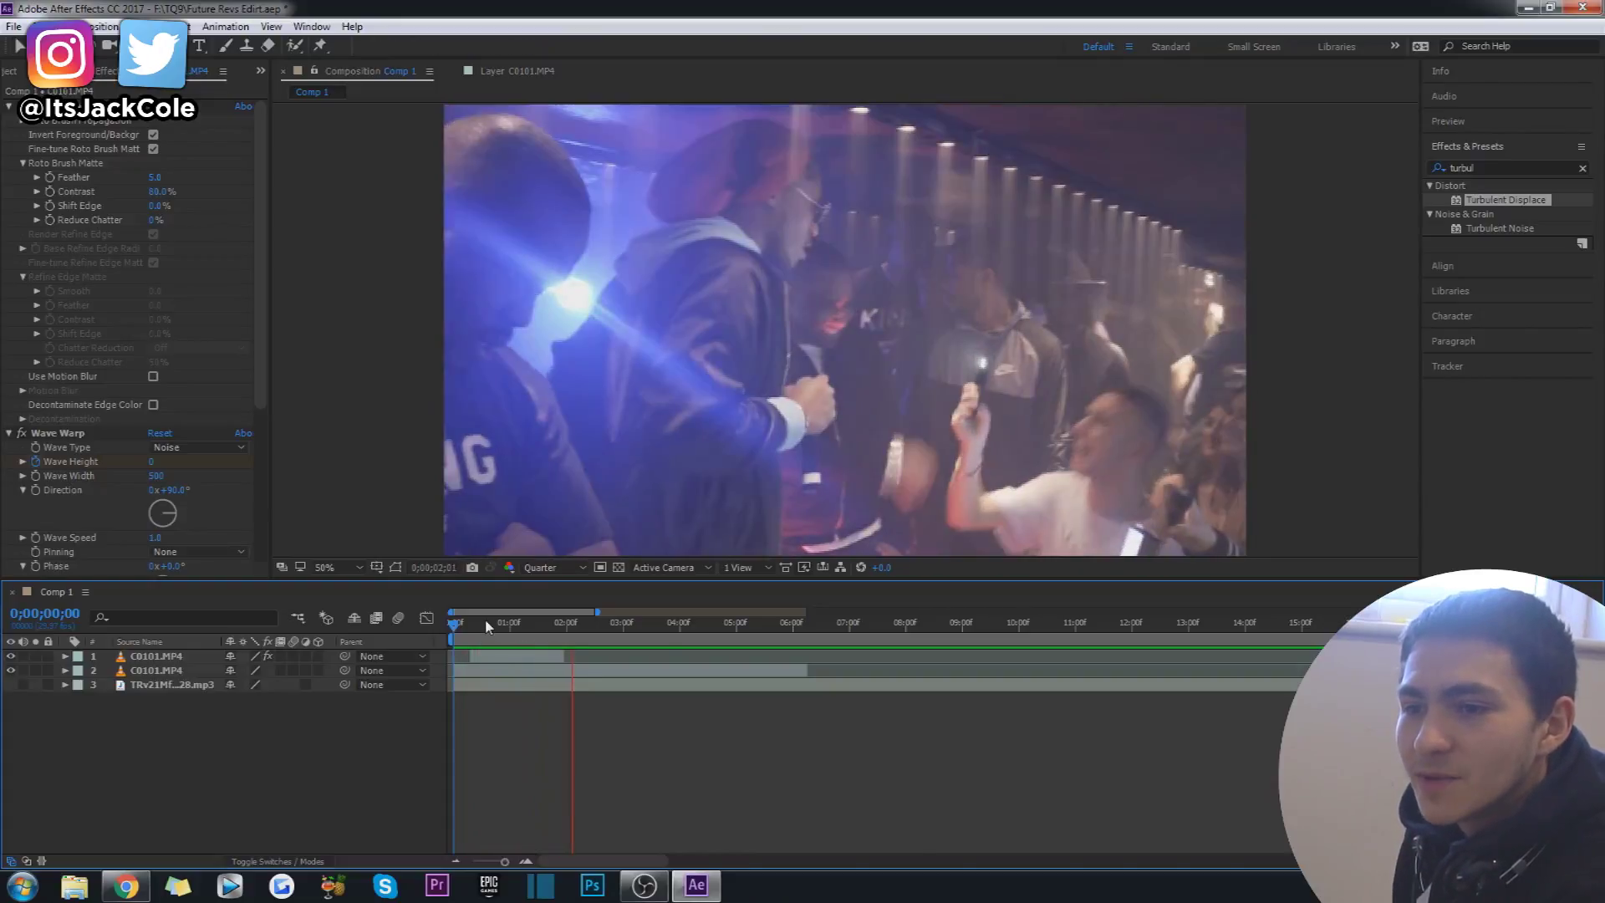
click(470, 625)
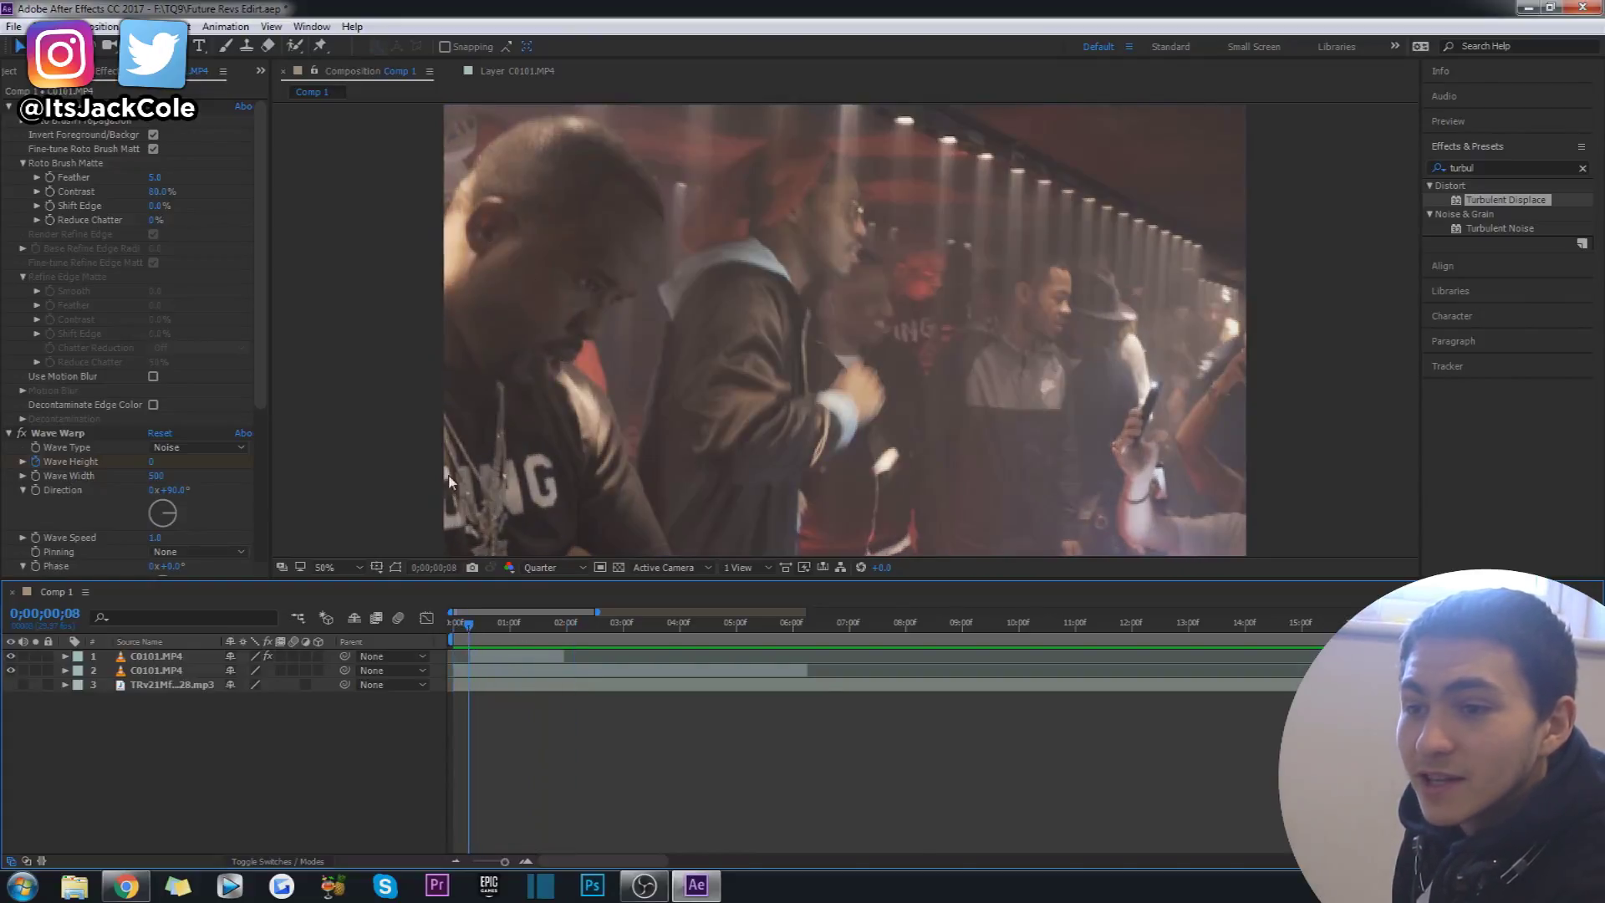
Preview the glitch playback repeatedly, from frame 9 and from the first frame.
key(space)
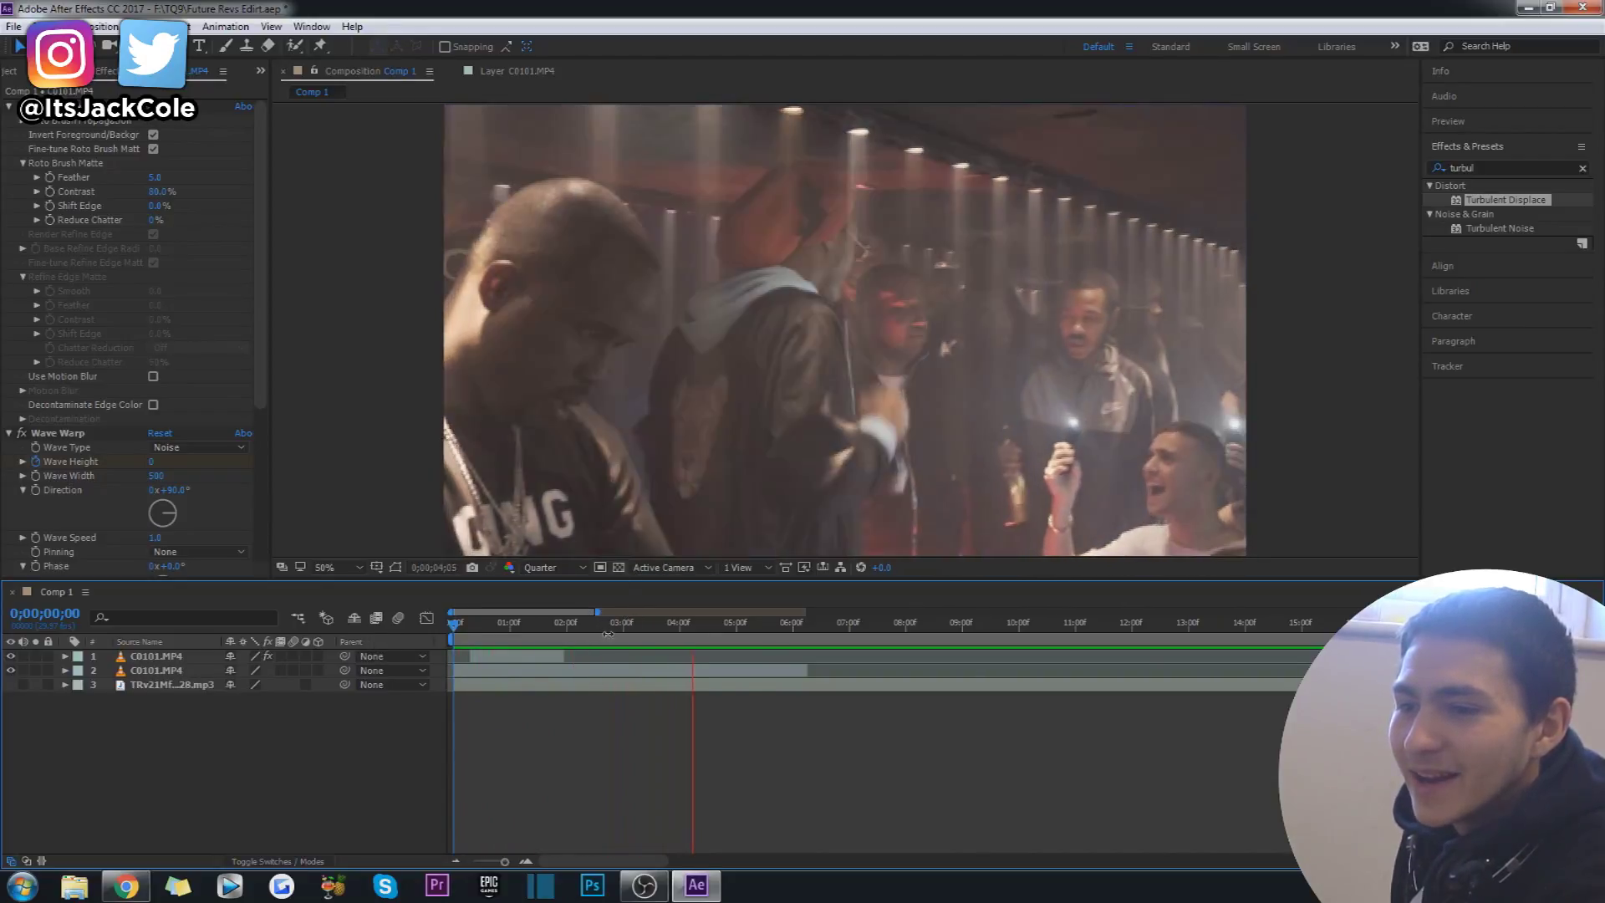
key(space)
key(space)
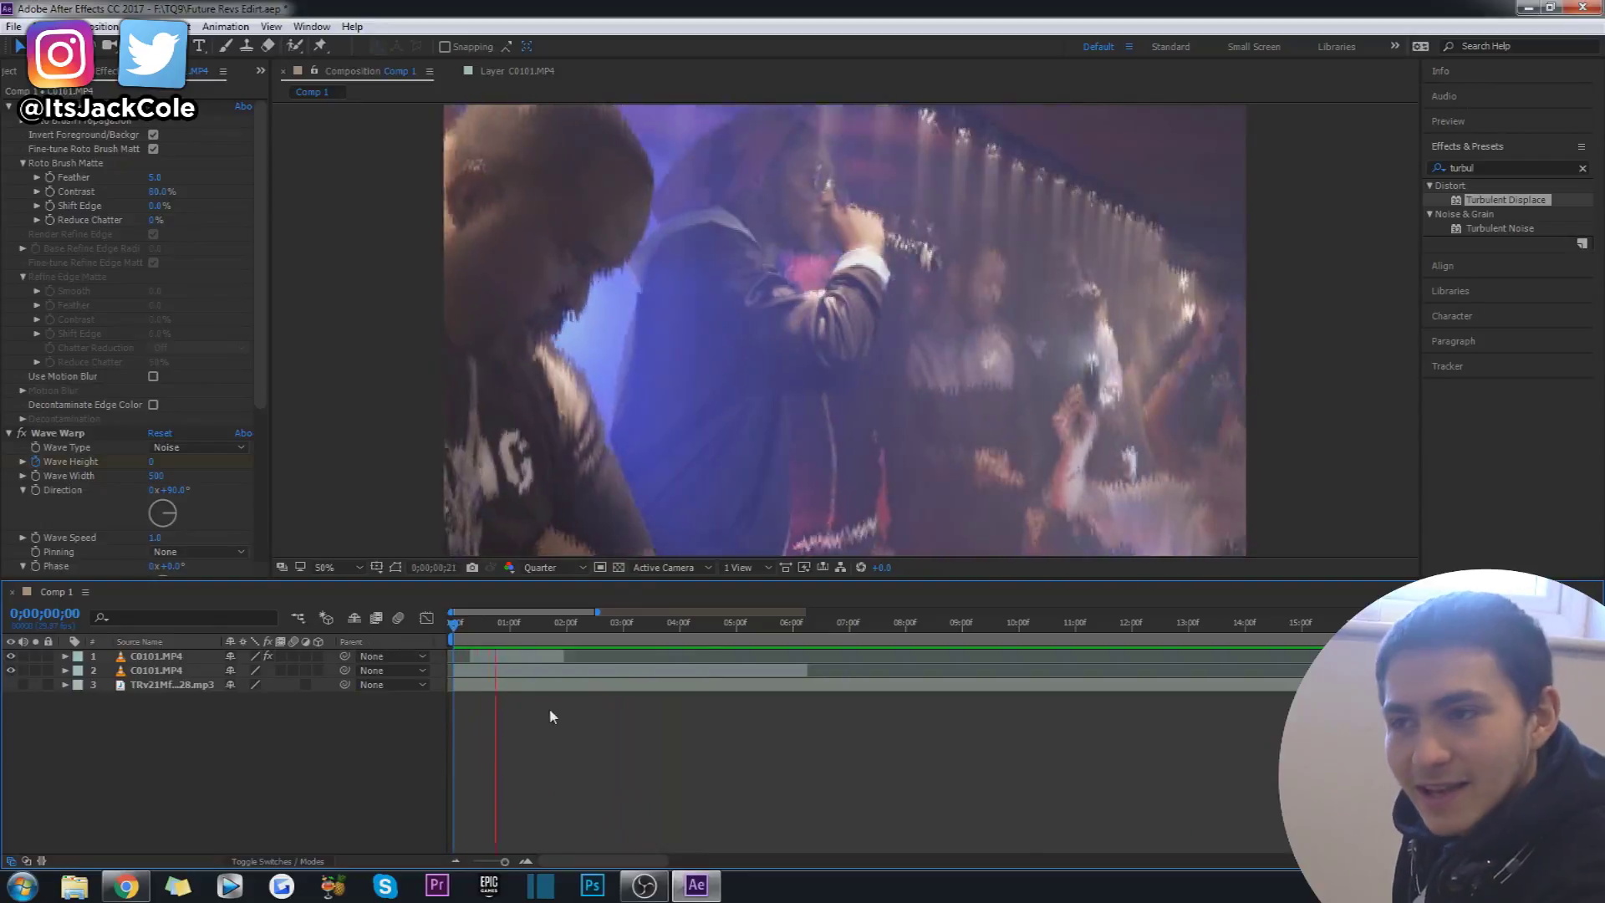
click(472, 625)
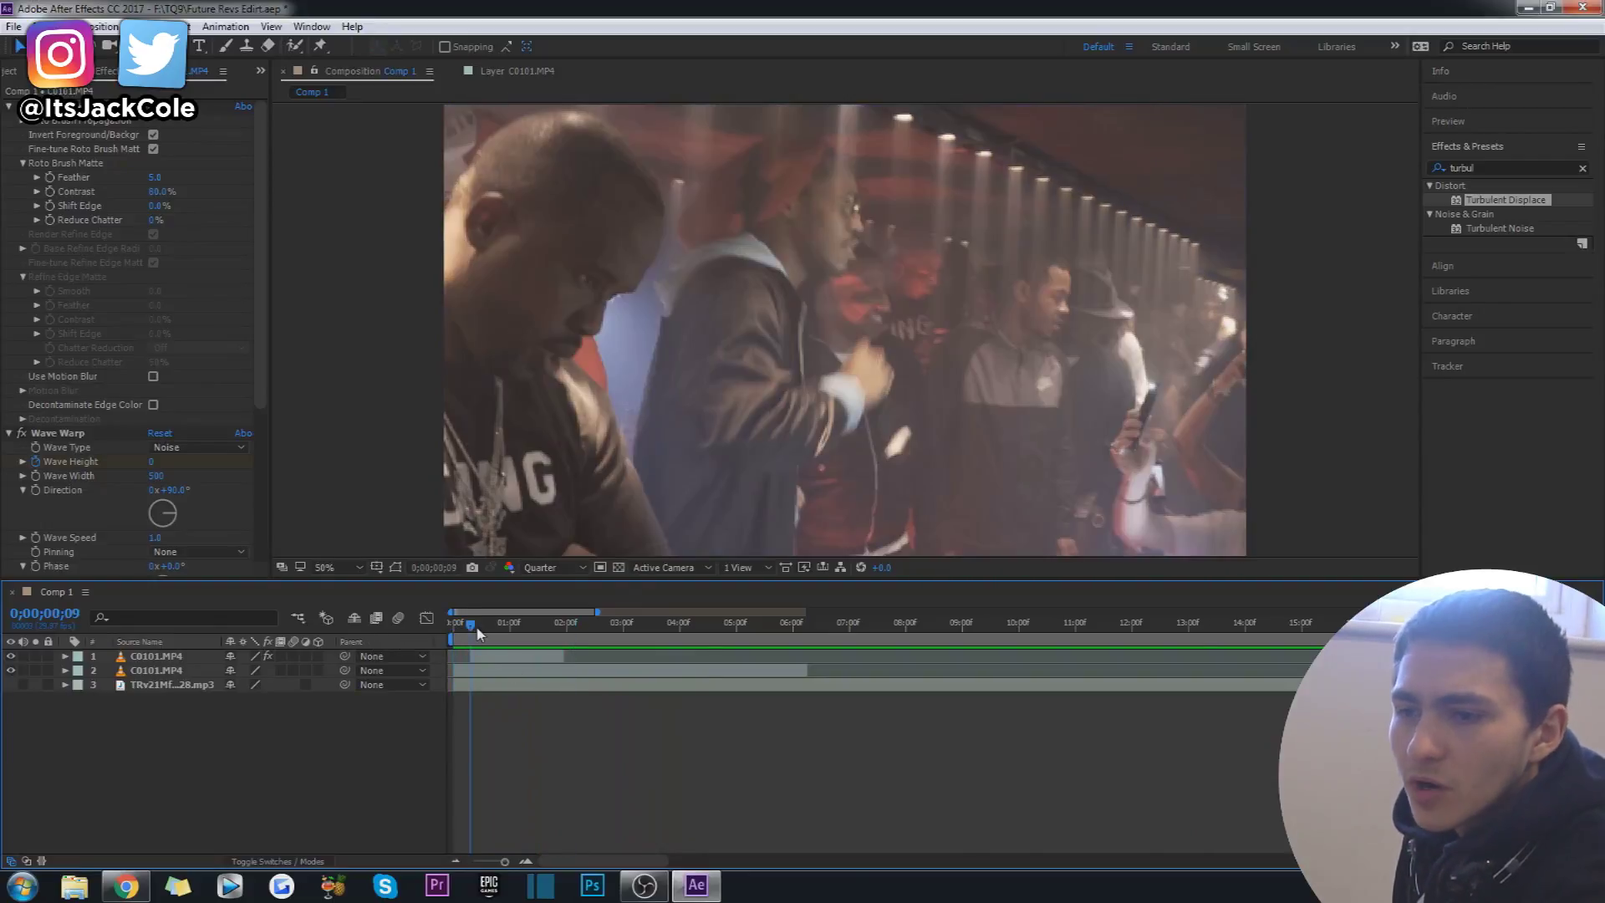
key(space)
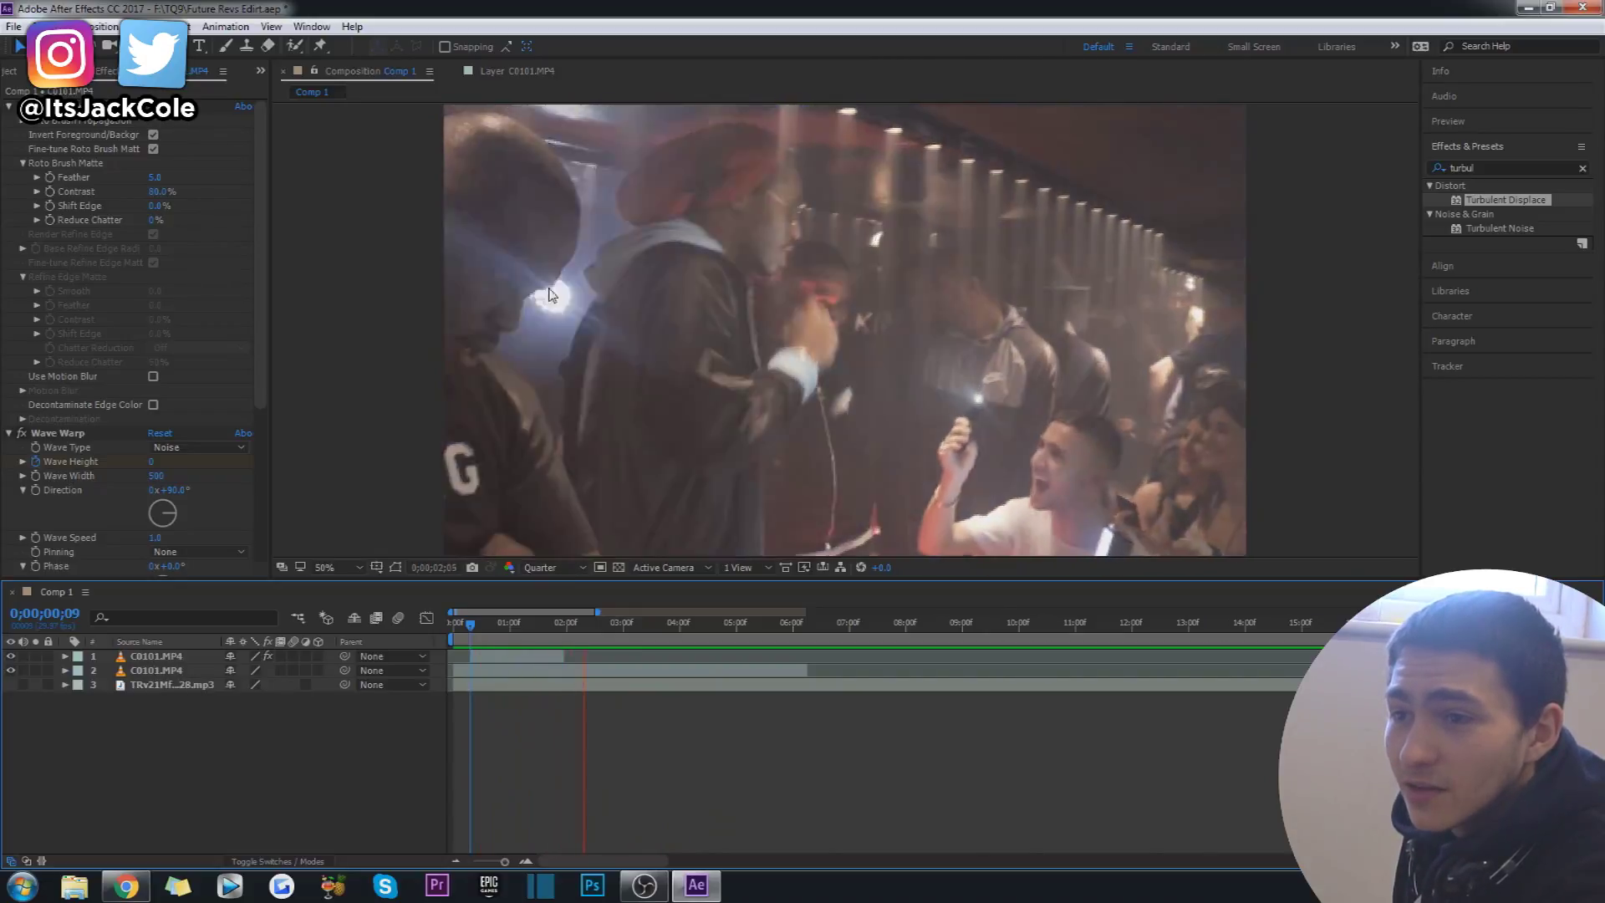
click(474, 625)
key(Home)
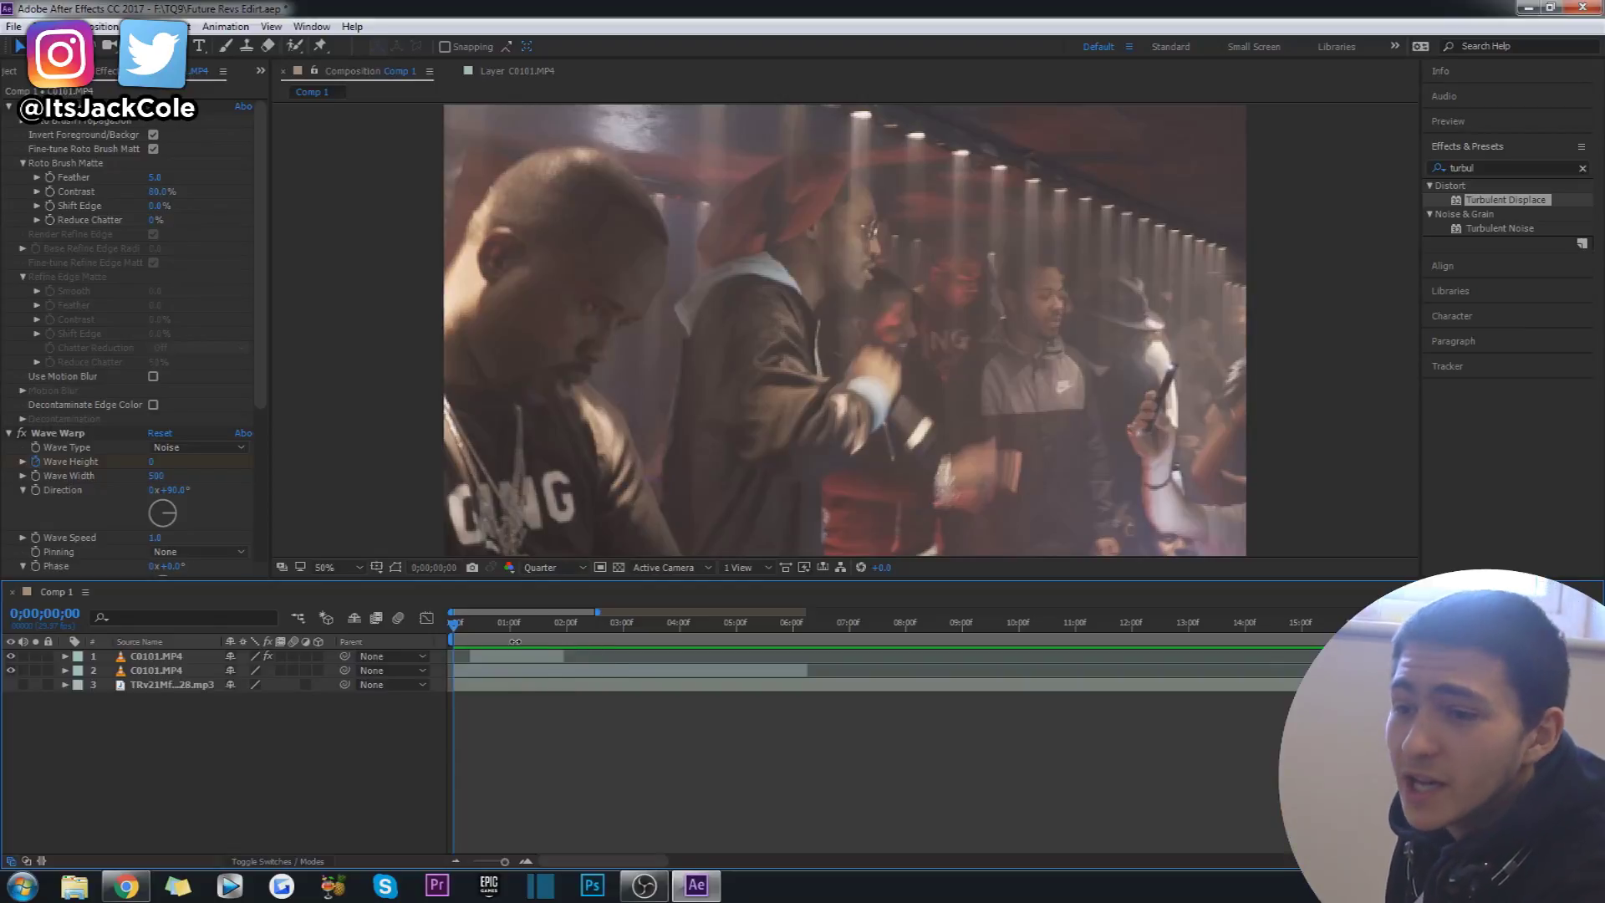
key(space)
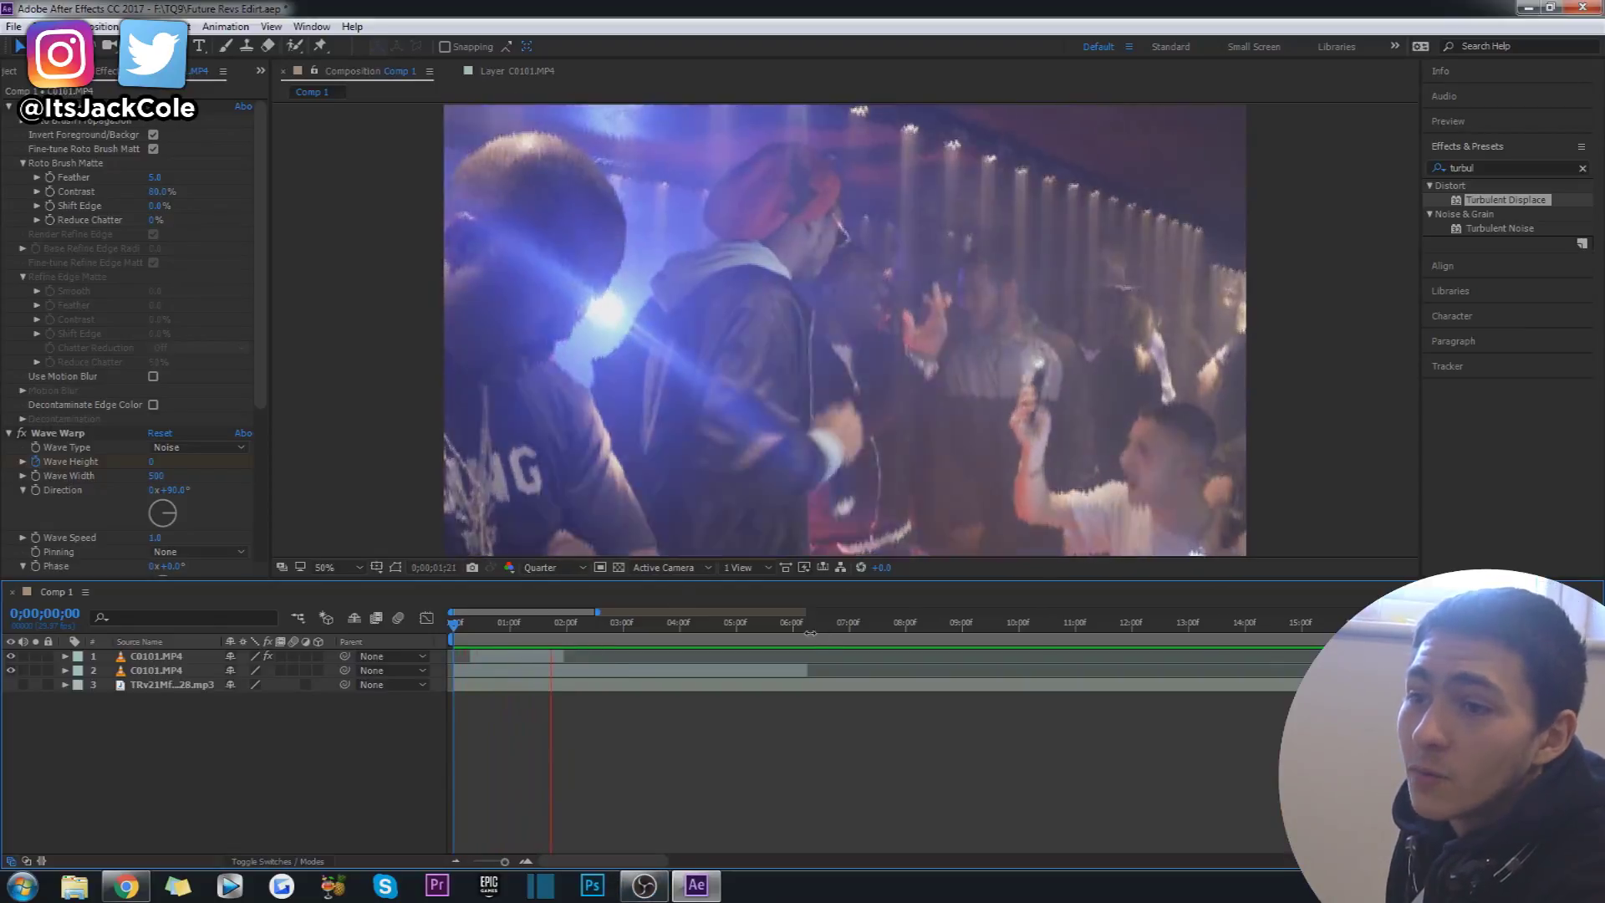
key(space)
key(space)
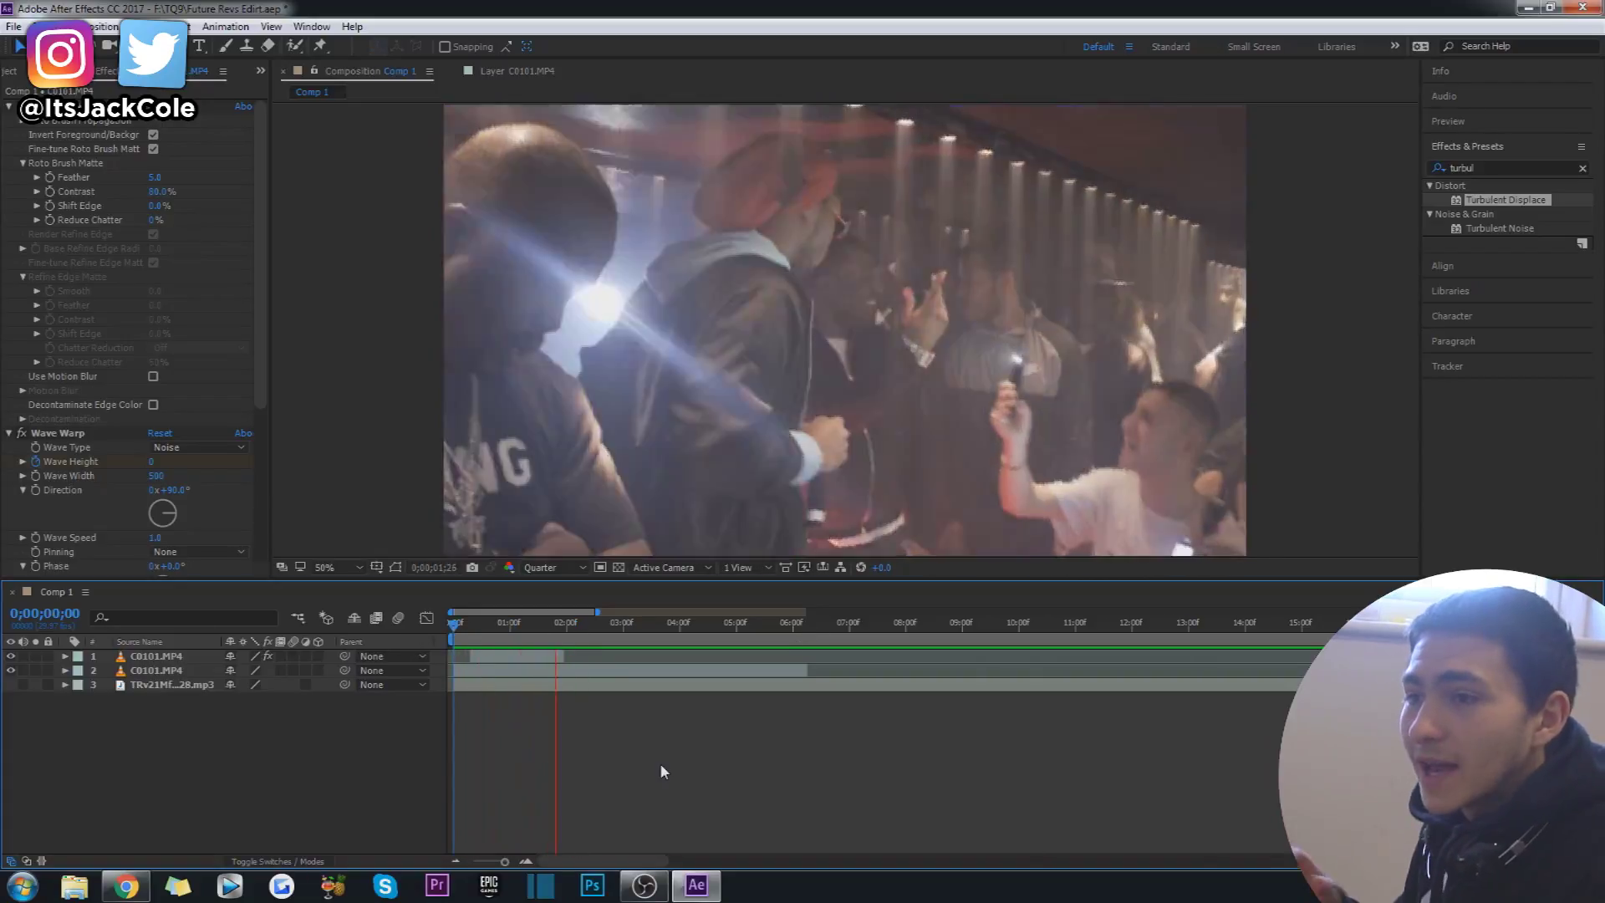
key(space)
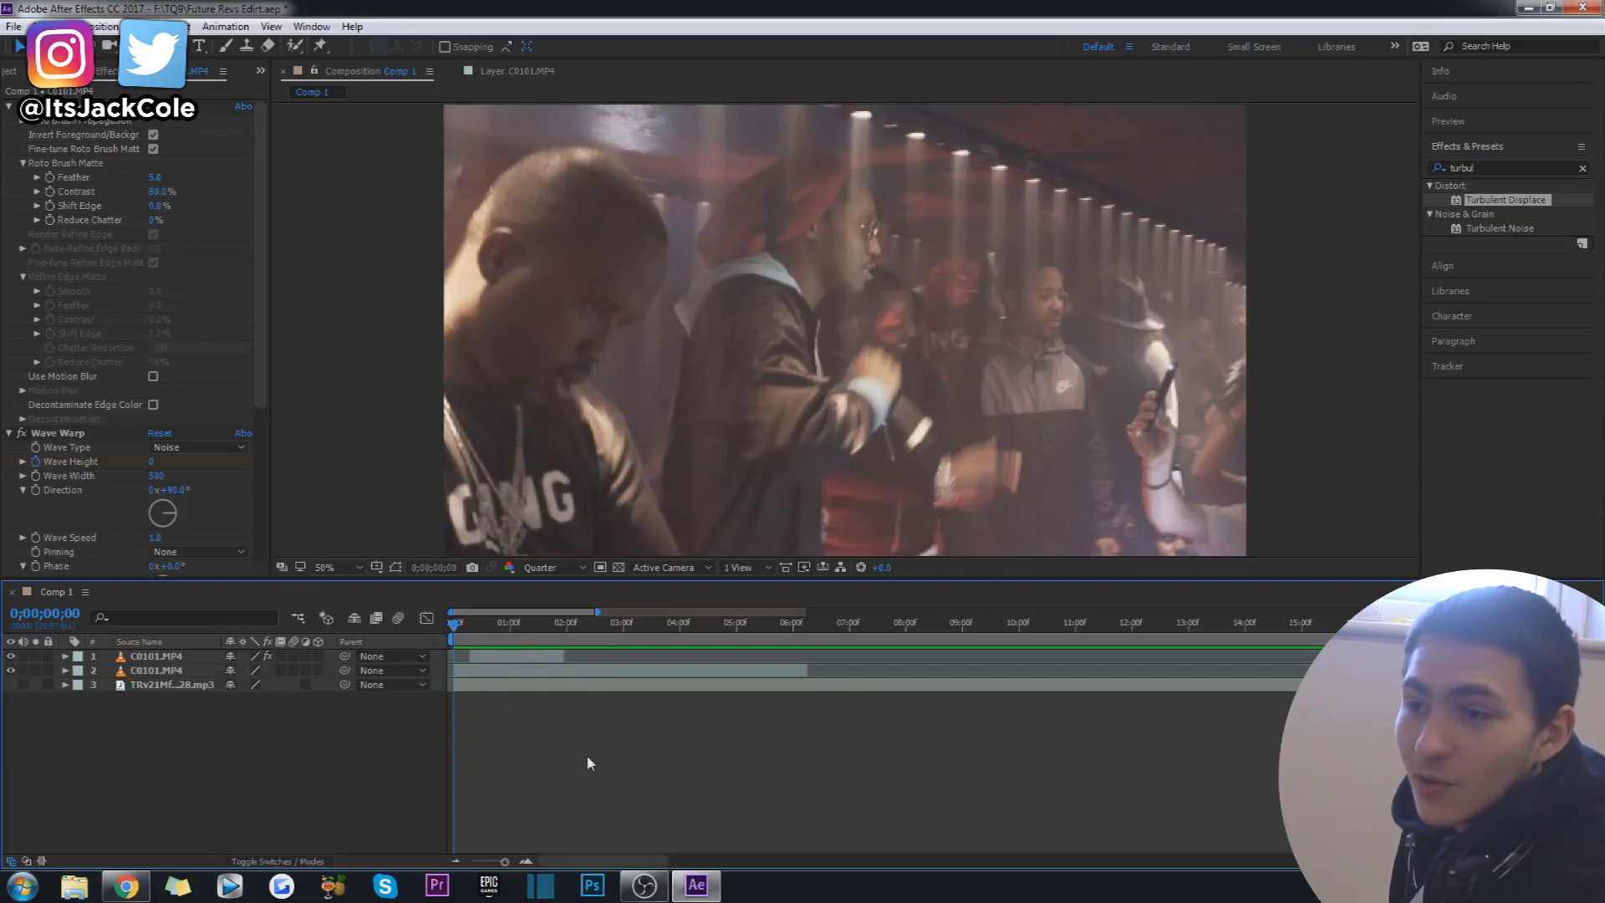
key(space)
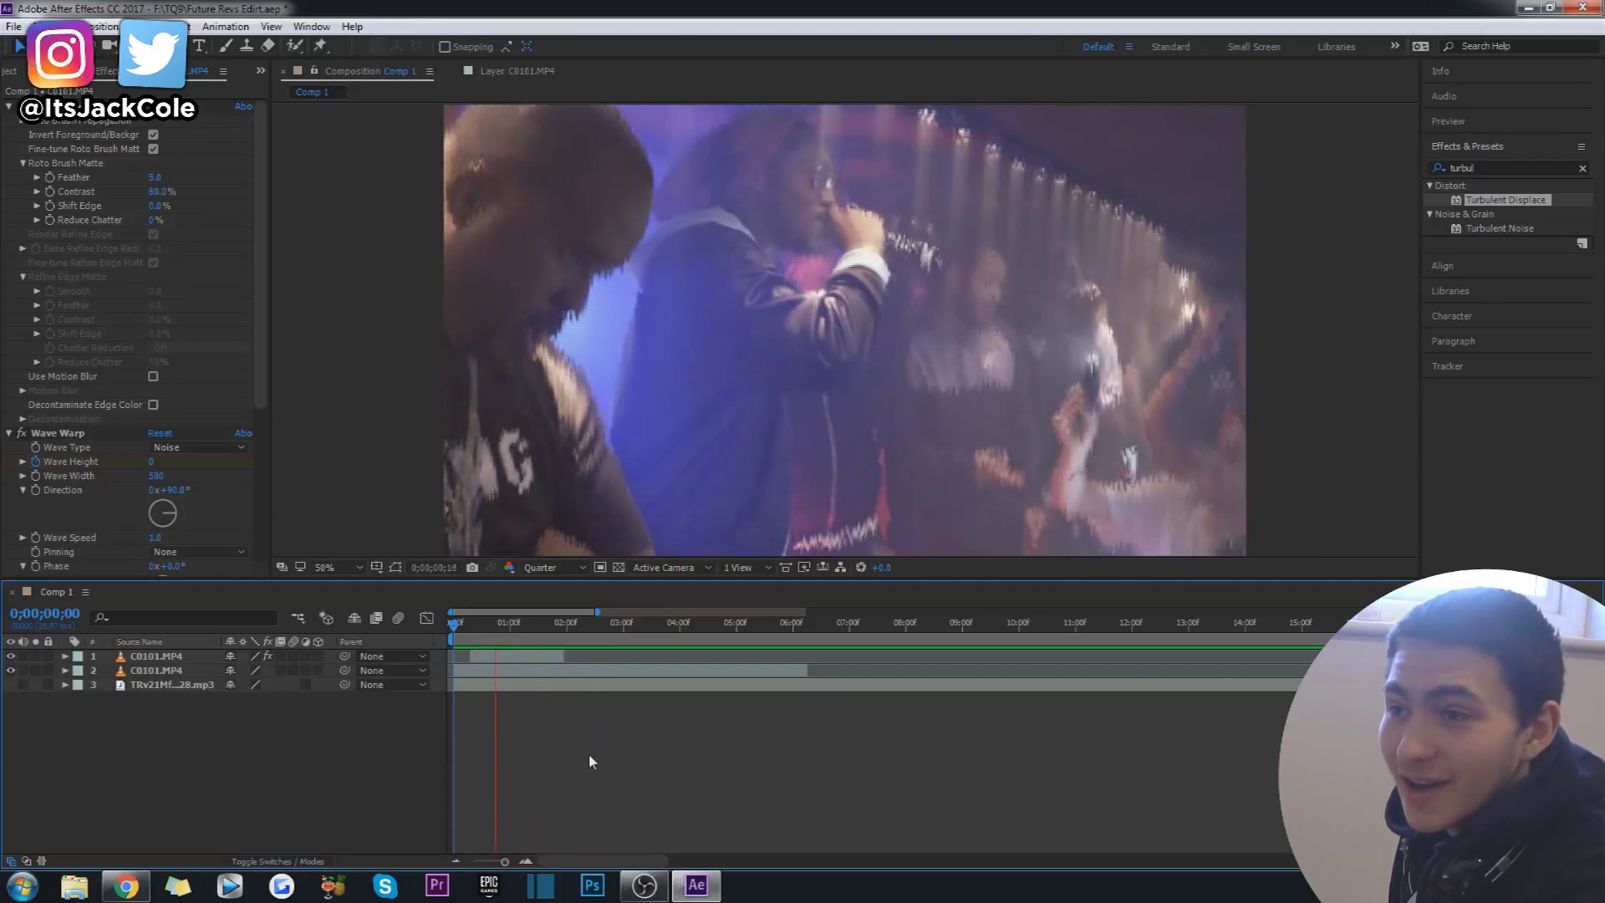